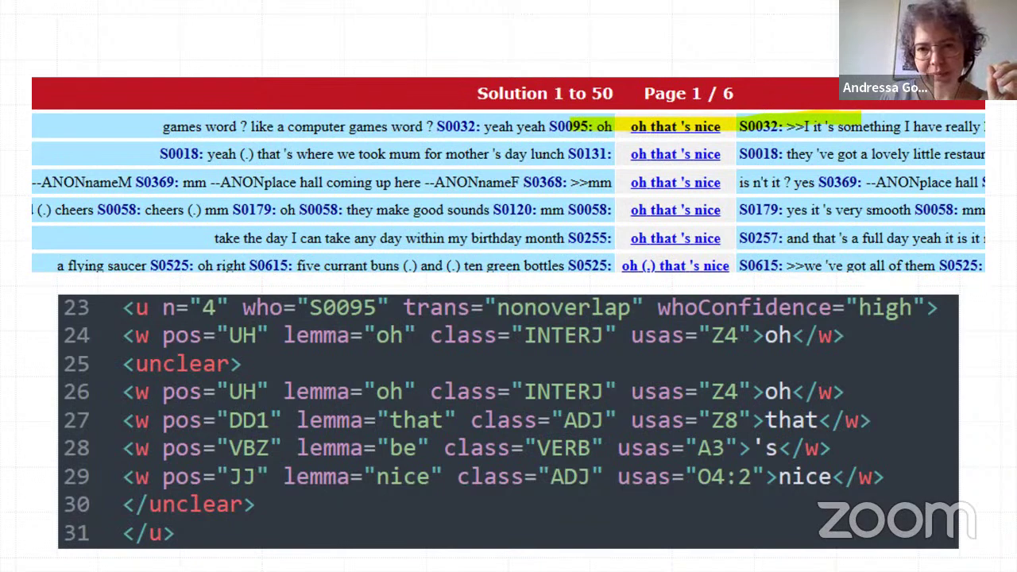
# Step: Advance the slideshow to the "Corpus search: simple query" exercise slide
pyautogui.press('Right')
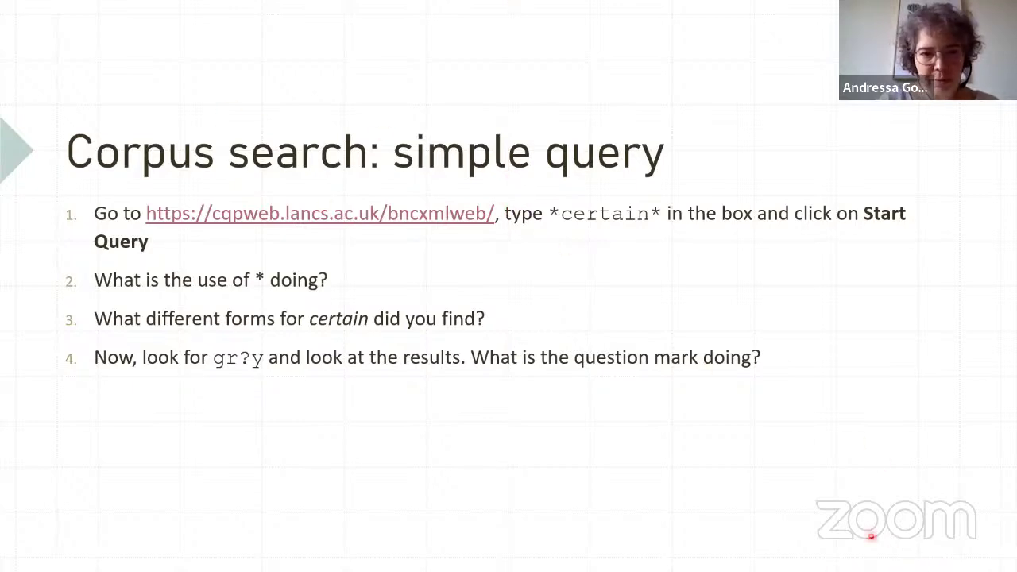
pyautogui.press('Right')
pyautogui.press('Left')
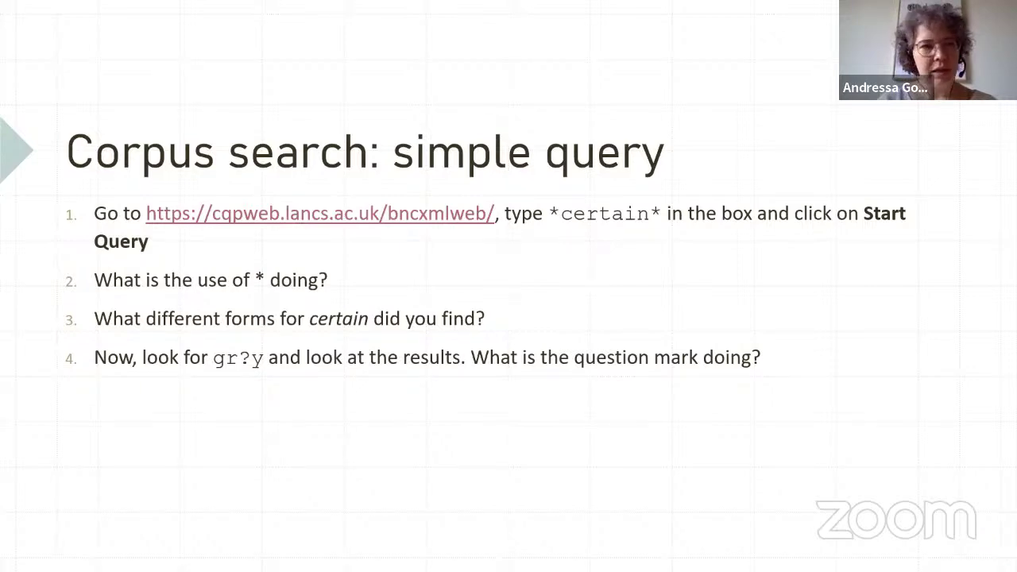
# Step: Switch to the web browser and bring up the CQPweb main page with its login form
pyautogui.hotkey('alt', 'Tab')
pyautogui.click(91, 8)
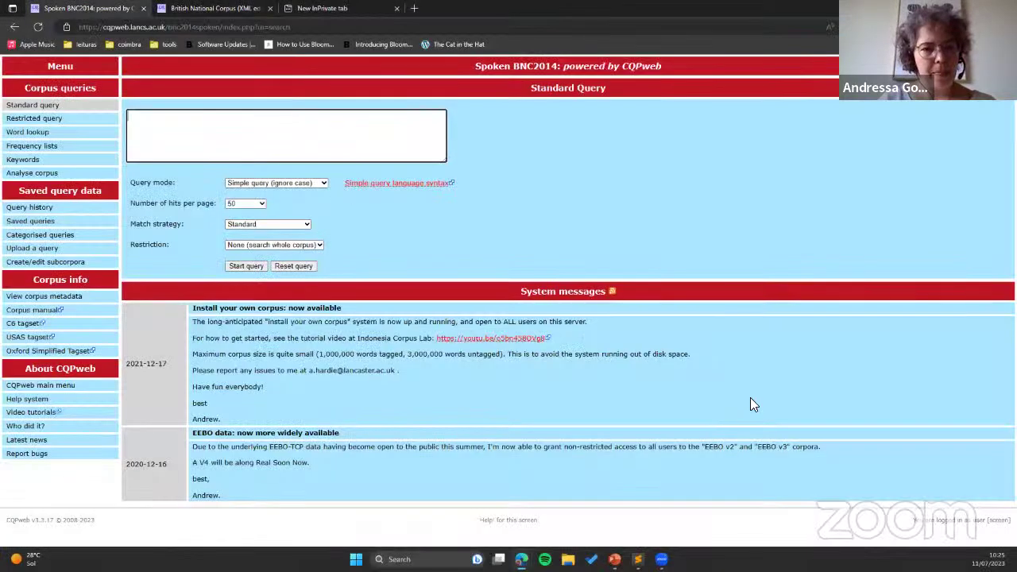
pyautogui.click(513, 283)
pyautogui.hotkey('ctrl', 'Tab')
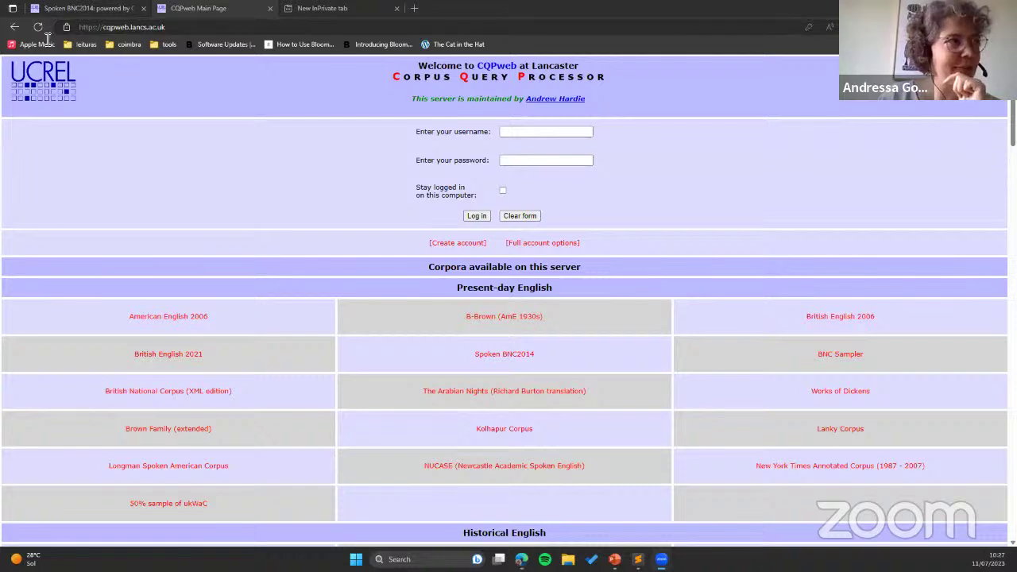
# Step: Enter the account username in the CQPweb login form
pyautogui.click(559, 135)
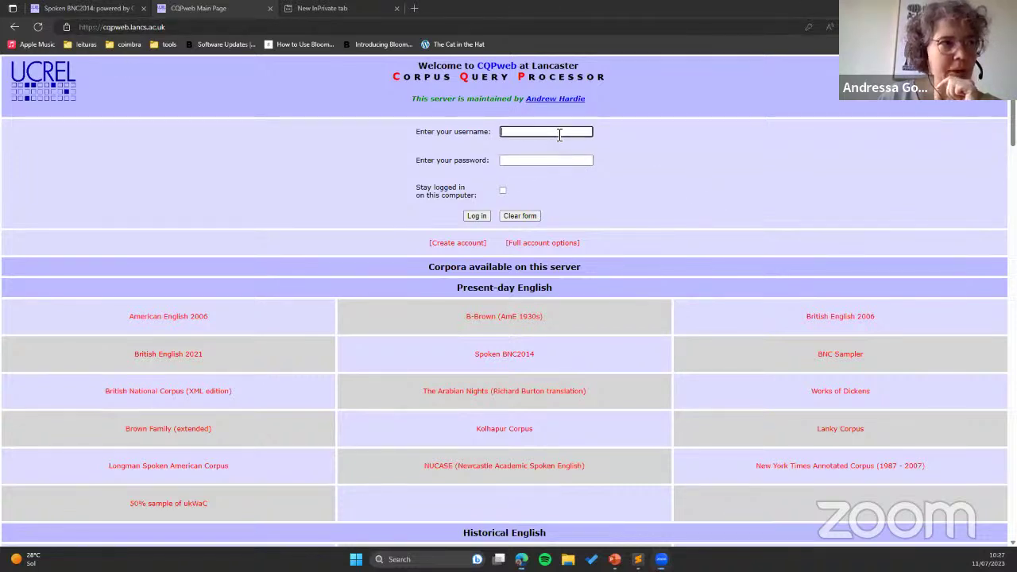
pyautogui.click(233, 154)
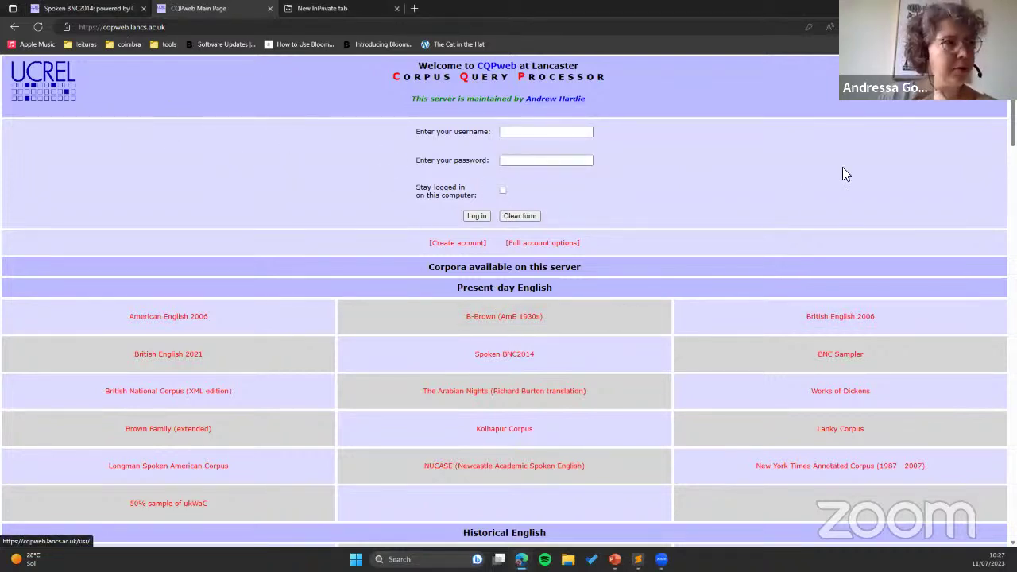
pyautogui.click(548, 132)
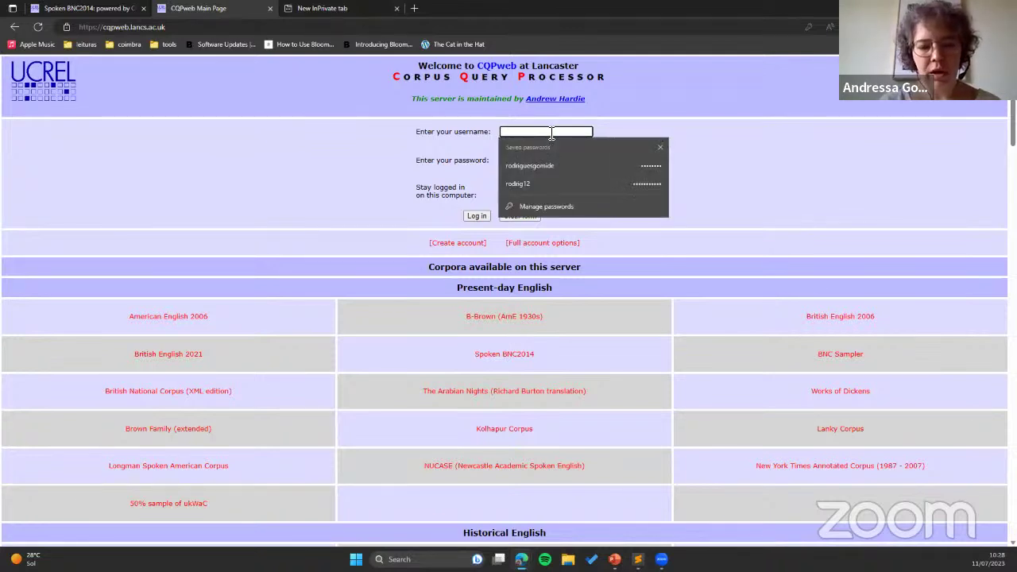
pyautogui.write('screen')
pyautogui.press('Tab')
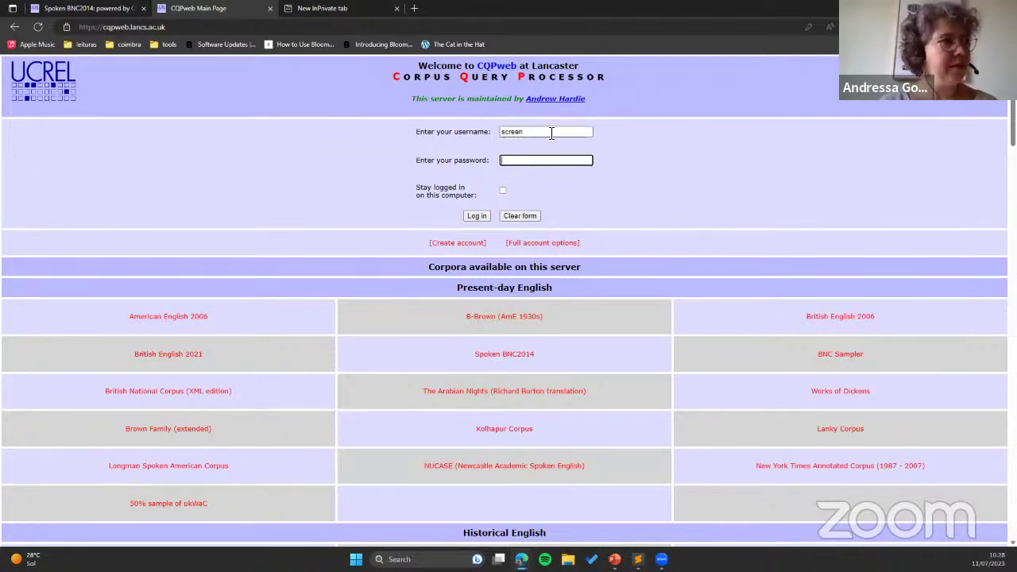
# Step: Enter the account password, choose to stay logged in on this computer, and log in to CQPweb
pyautogui.click(462, 169)
pyautogui.click(530, 161)
pyautogui.write('•••')
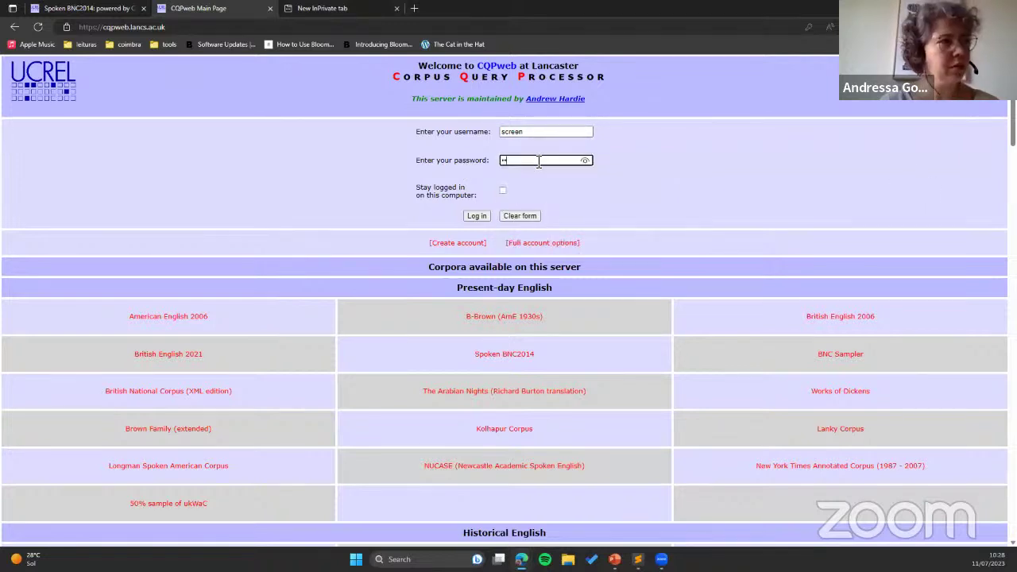
pyautogui.press('BackSpace')
pyautogui.write('•••••')
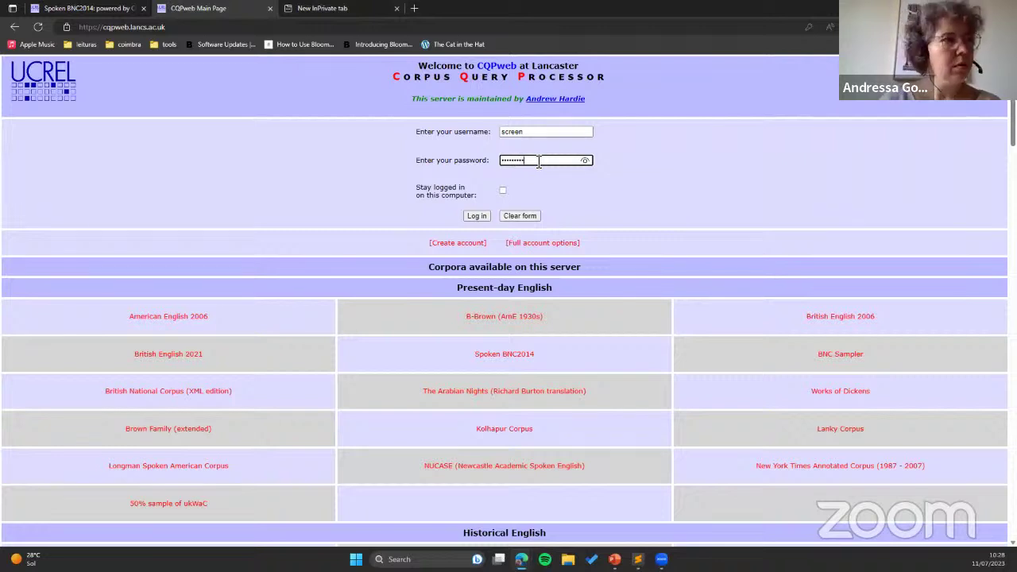
pyautogui.click(502, 191)
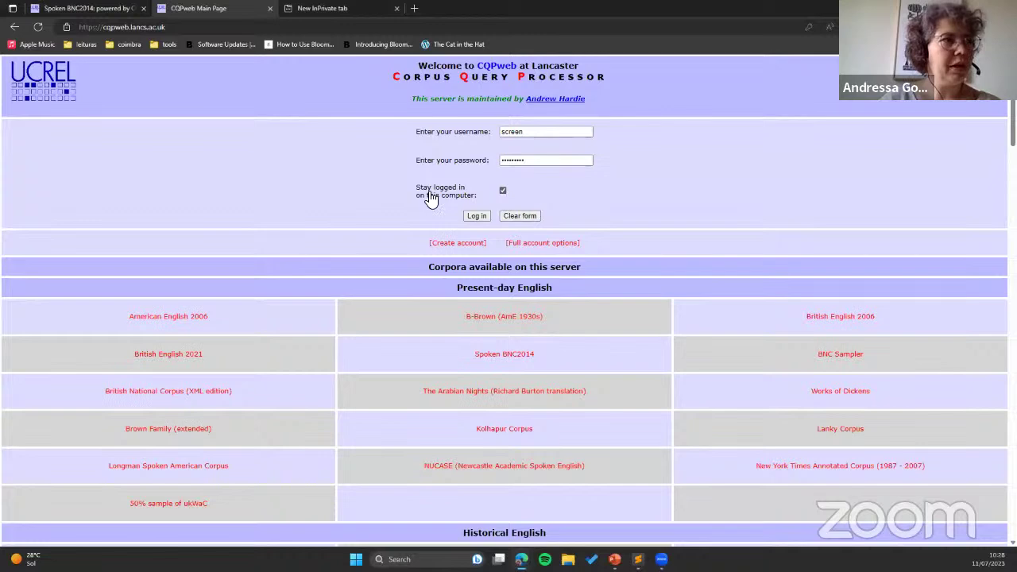
pyautogui.click(478, 221)
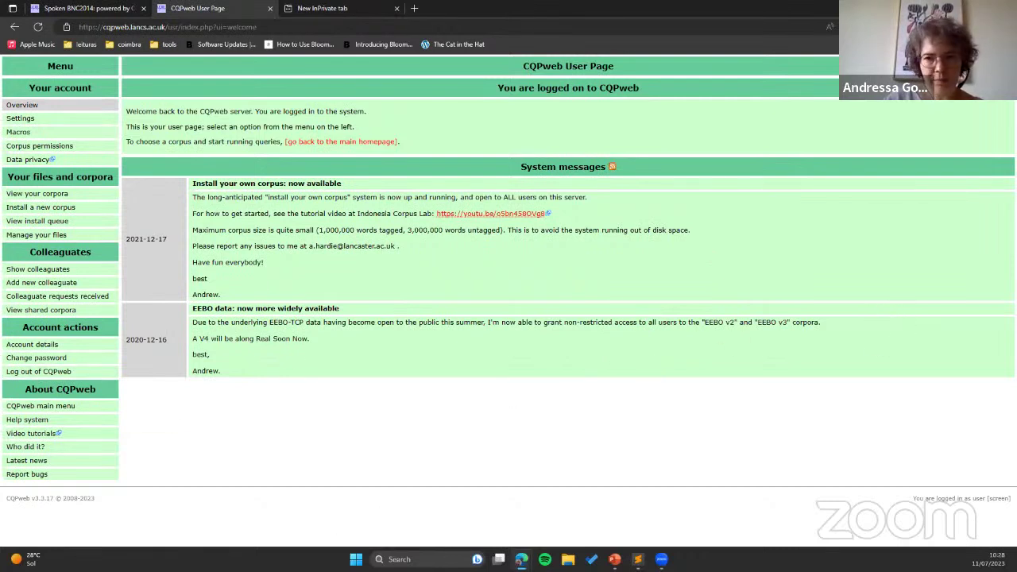
# Step: Go to the CQPweb main menu and look through the corpora available on the server, from Present-day English to Historical News Text
pyautogui.hotkey('alt', 'Tab')
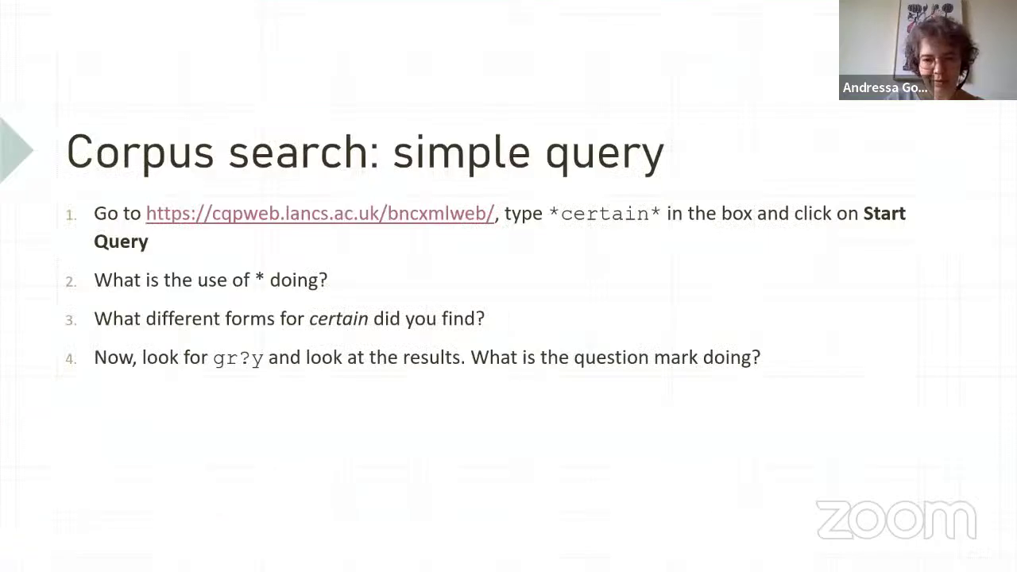
pyautogui.hotkey('alt', 'Tab')
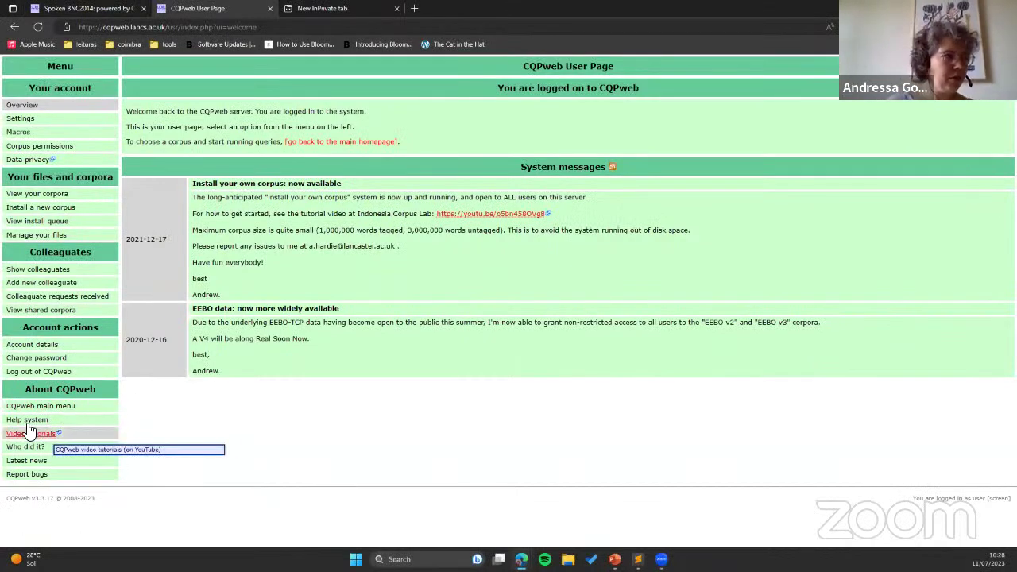
pyautogui.click(57, 407)
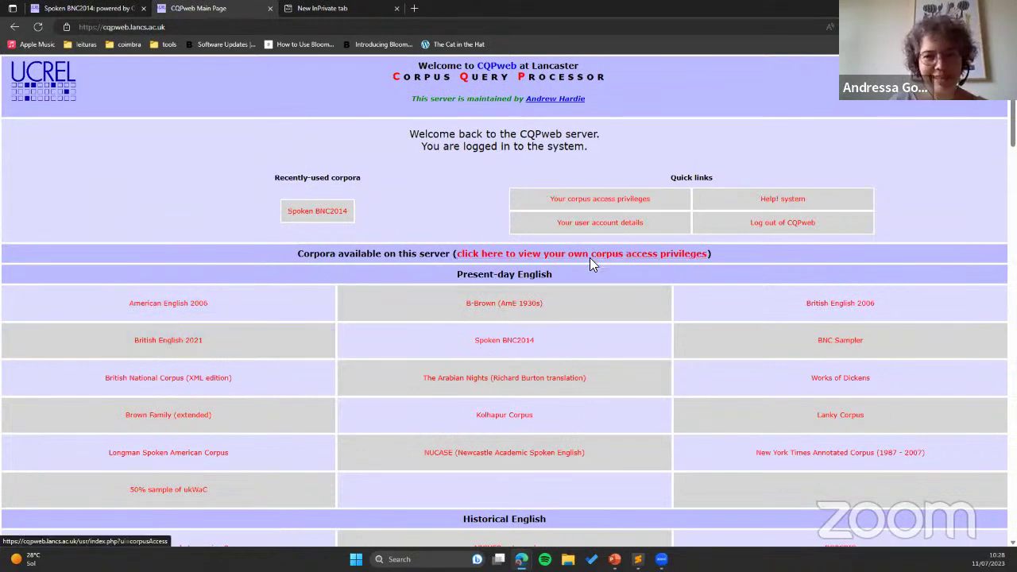
pyautogui.moveTo(466, 275); pyautogui.dragTo(621, 272)
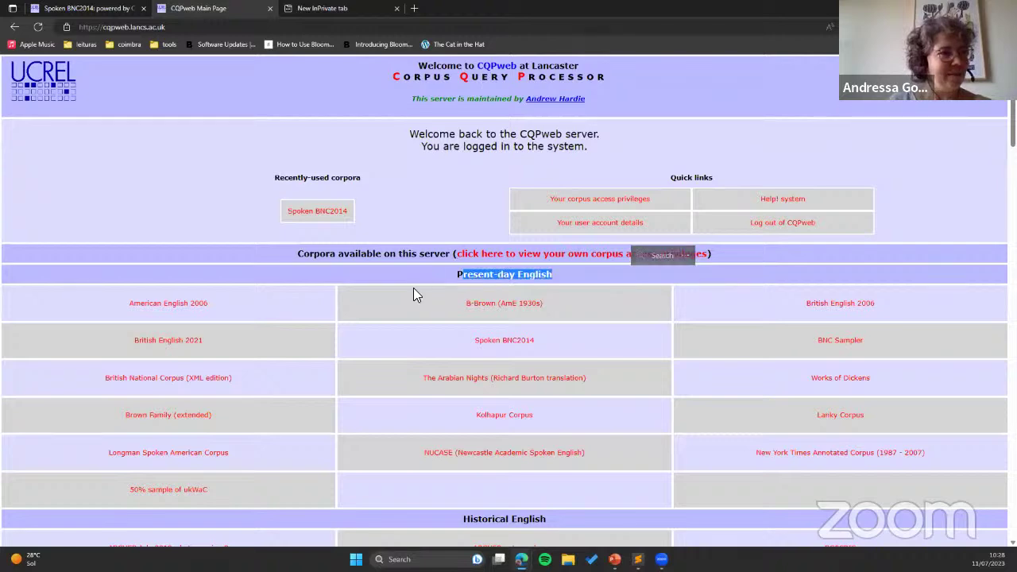
pyautogui.scroll(-2, 418, 293)
pyautogui.scroll(-5, 440, 300)
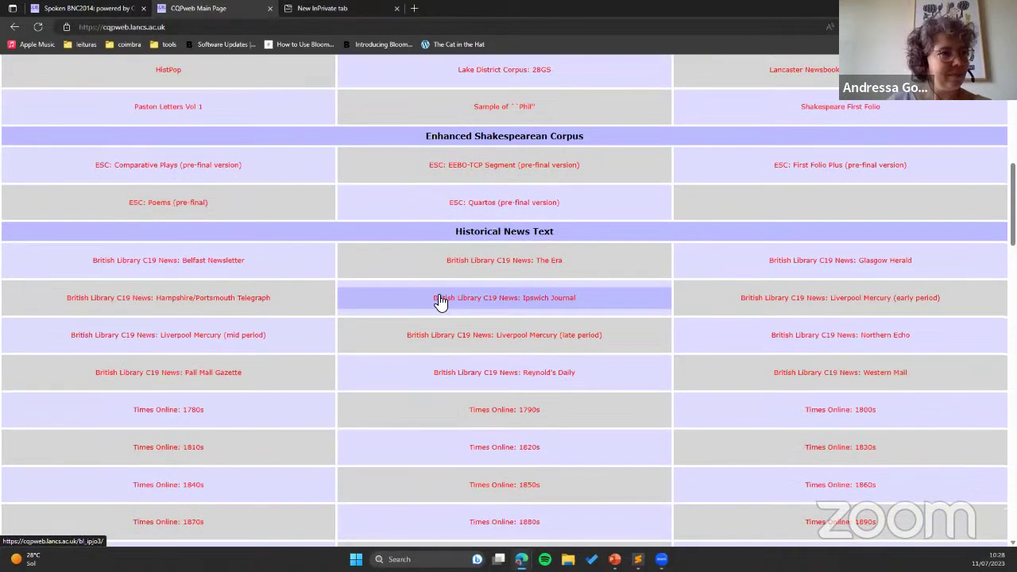
pyautogui.scroll(7, 442, 286)
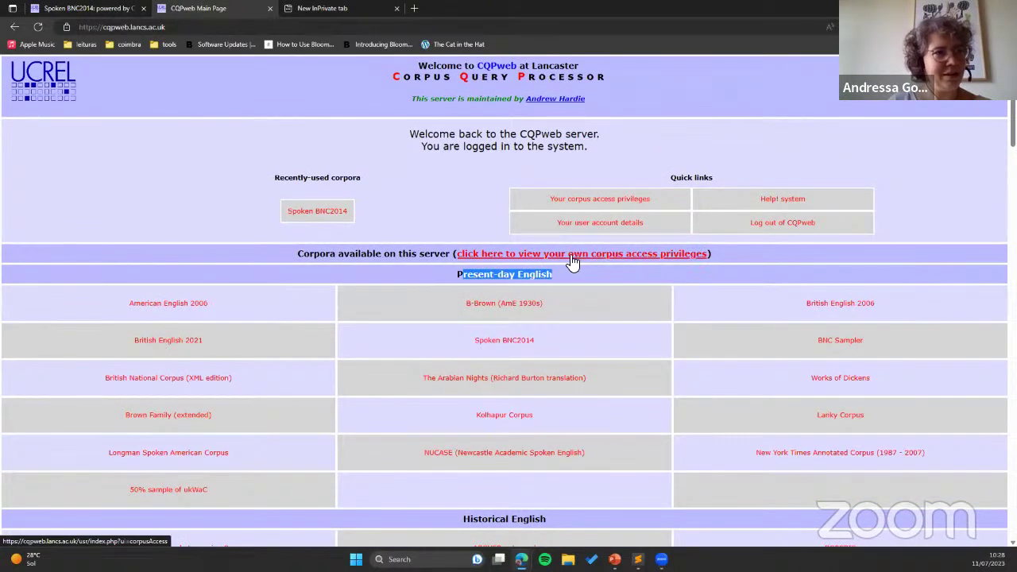
# Step: Open the account's corpus access privileges and review the corpora listed under full, normal and restricted access
pyautogui.click(586, 260)
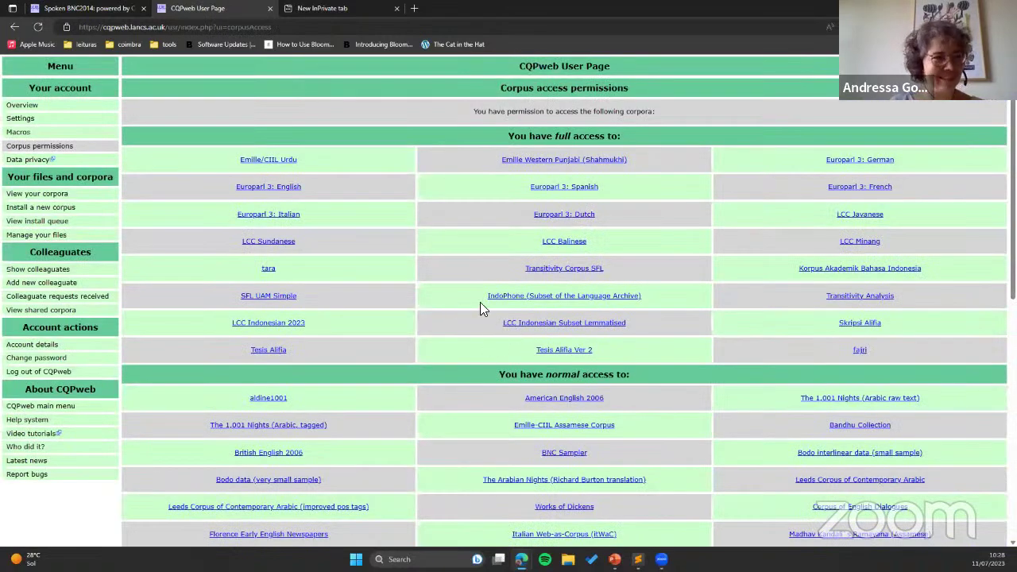
pyautogui.scroll(-1, 508, 298)
pyautogui.scroll(-6, 516, 300)
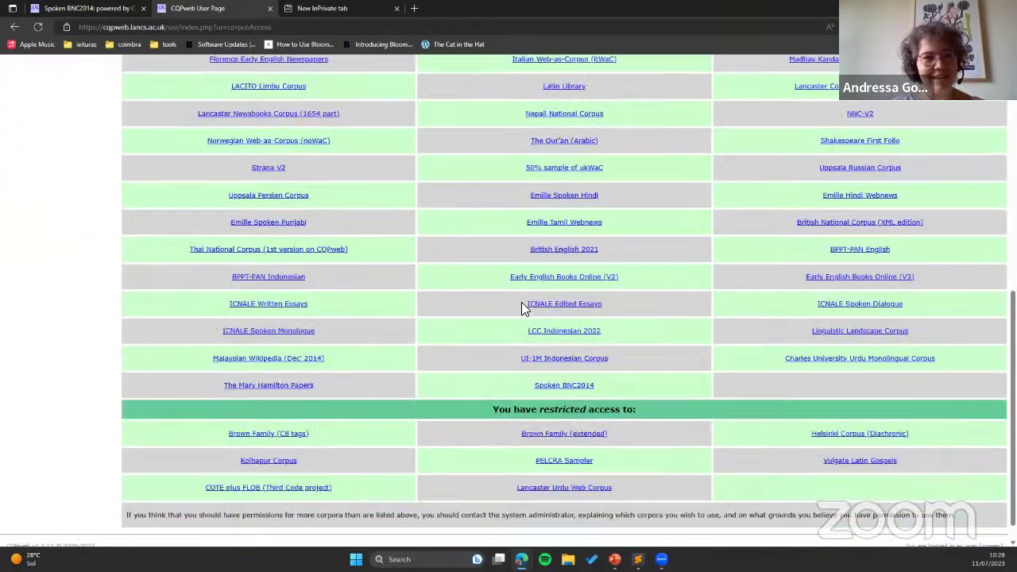
pyautogui.scroll(6, 524, 304)
pyautogui.scroll(1, 531, 303)
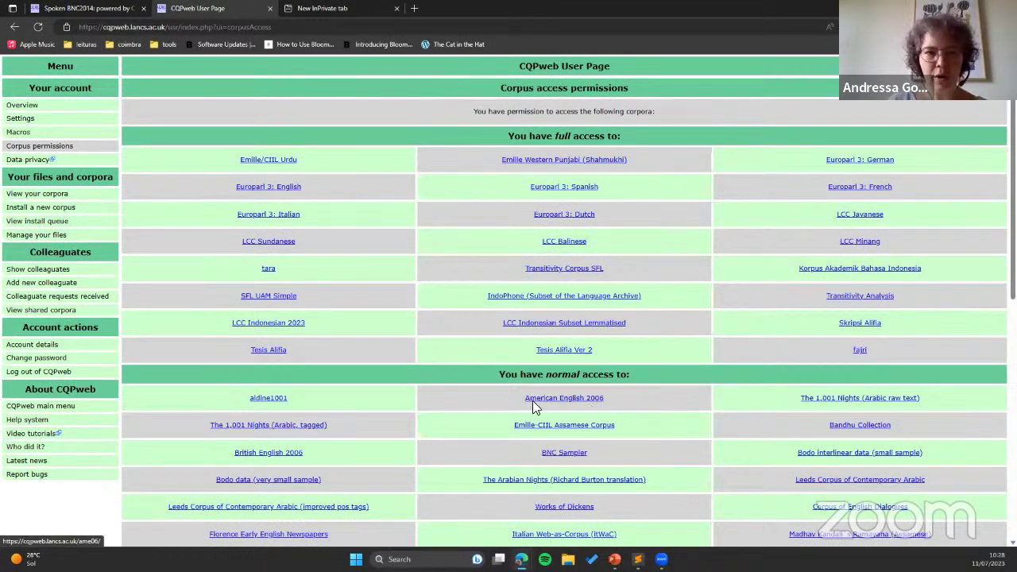
pyautogui.scroll(-4, 614, 397)
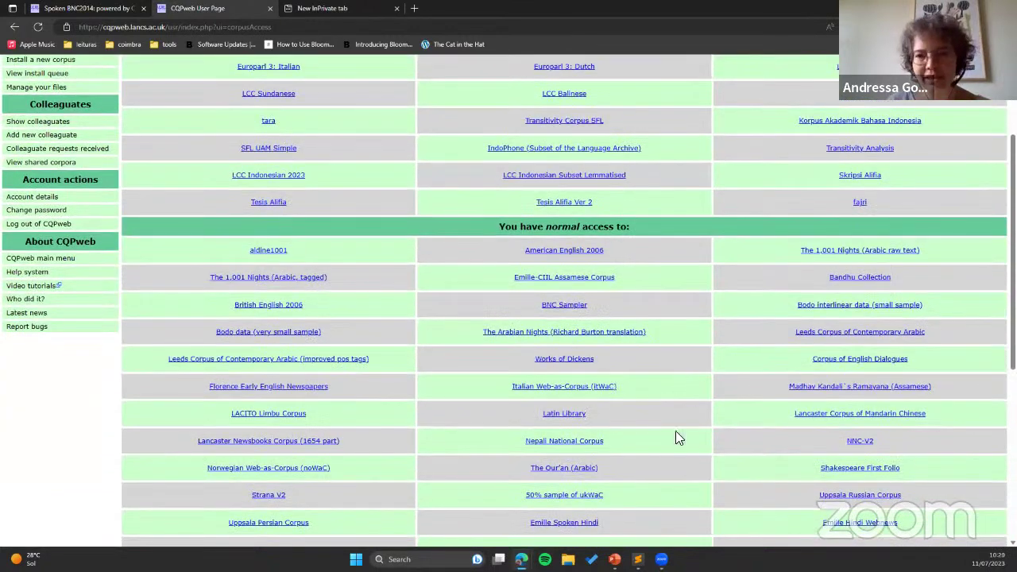
pyautogui.scroll(-10, 664, 398)
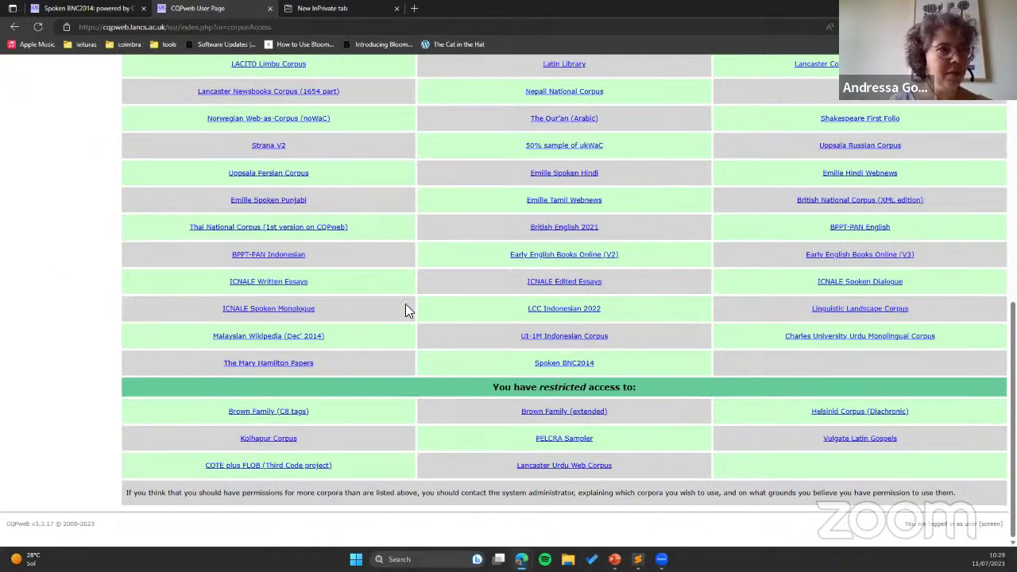
pyautogui.scroll(15, 405, 303)
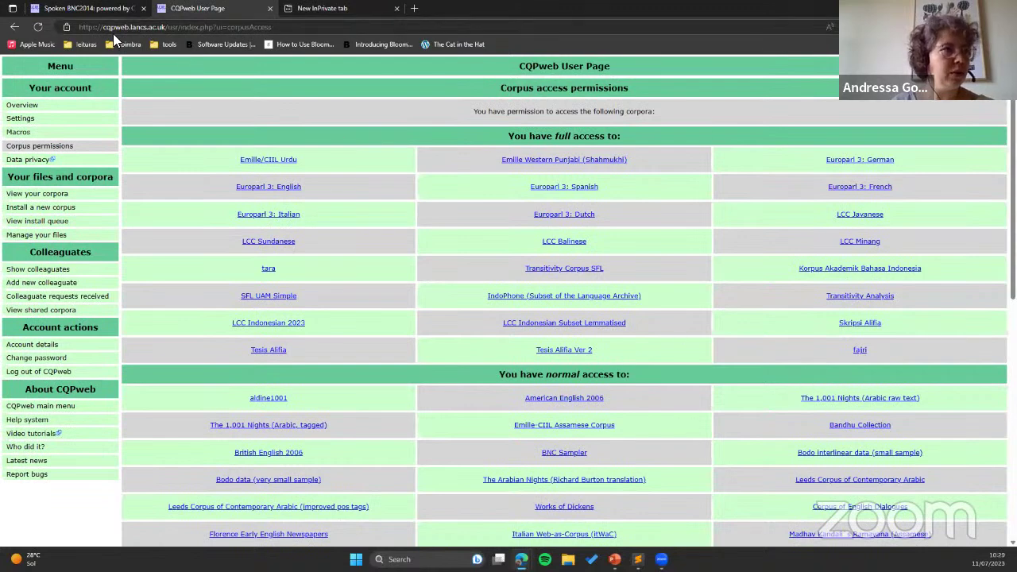
# Step: Return to the CQPweb main page and open the British National Corpus (XML edition)
pyautogui.click(14, 26)
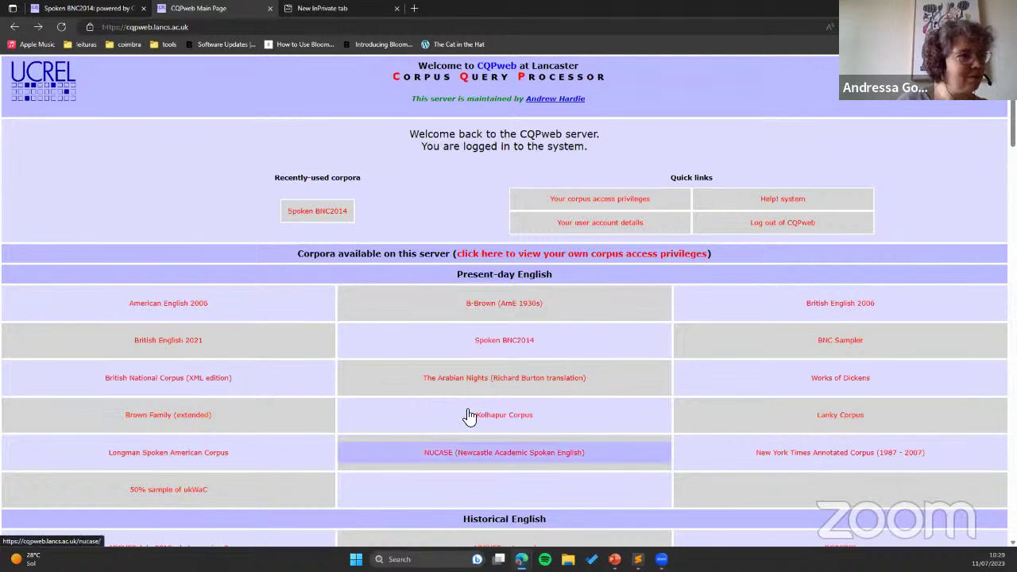
pyautogui.click(193, 385)
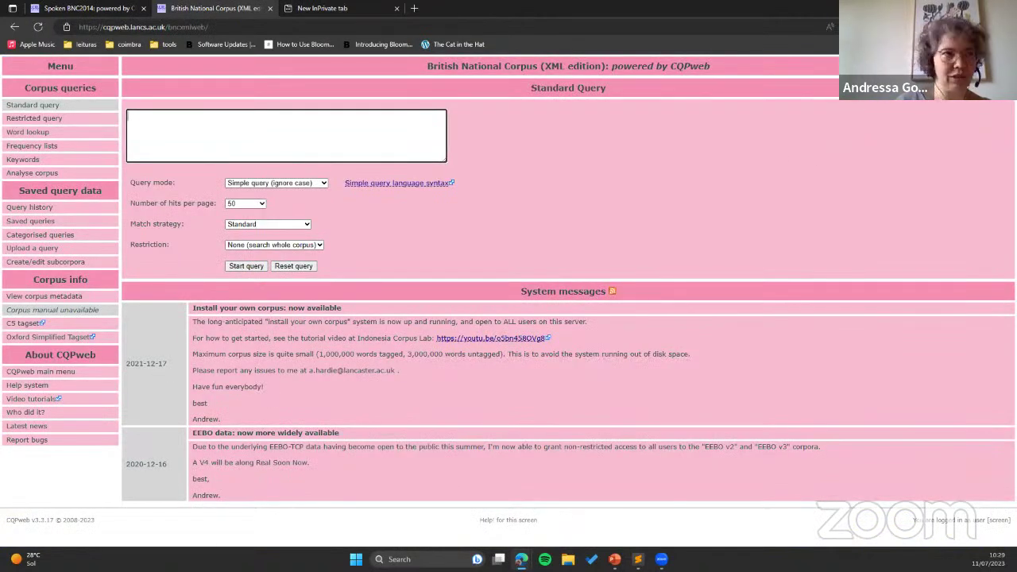
pyautogui.moveTo(427, 66); pyautogui.dragTo(732, 75)
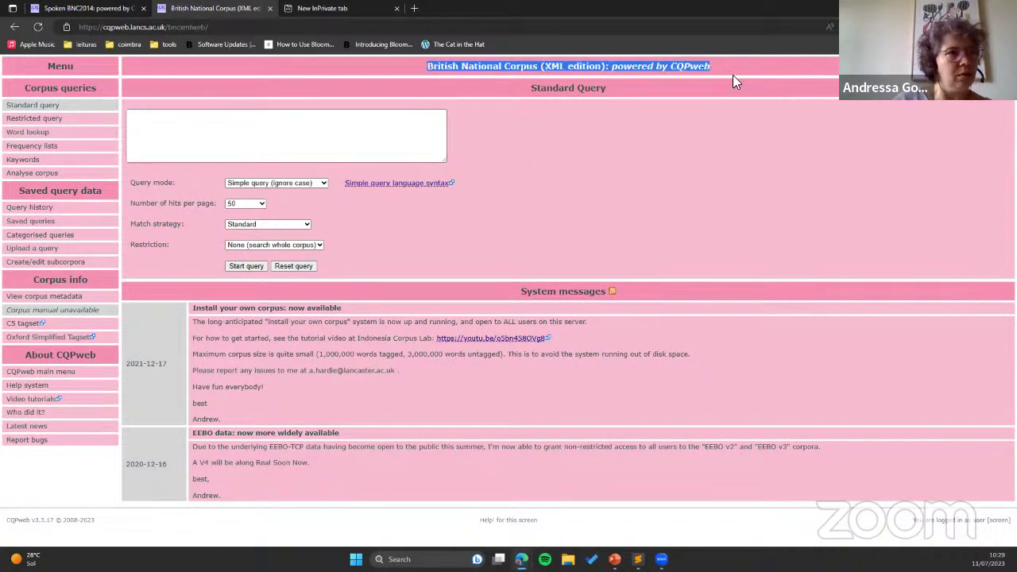
pyautogui.click(610, 199)
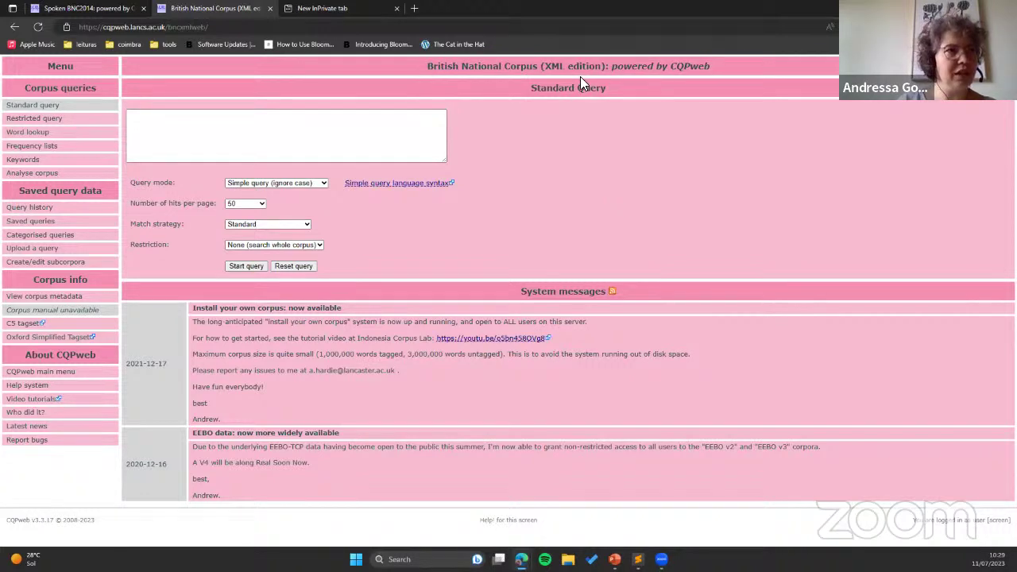
# Step: Run a standard simple query for "love" on the whole British National Corpus
pyautogui.click(182, 135)
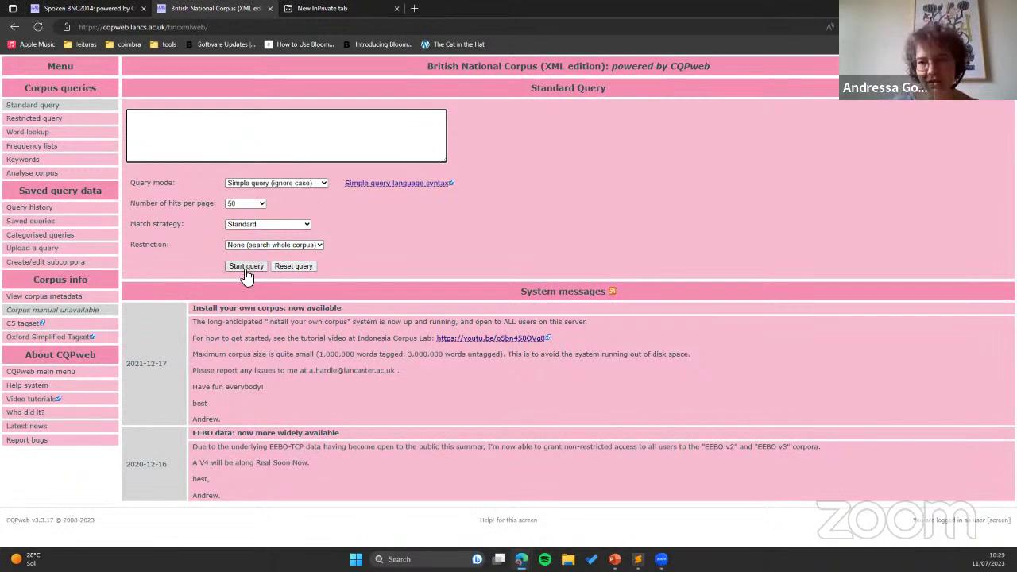
pyautogui.click(310, 136)
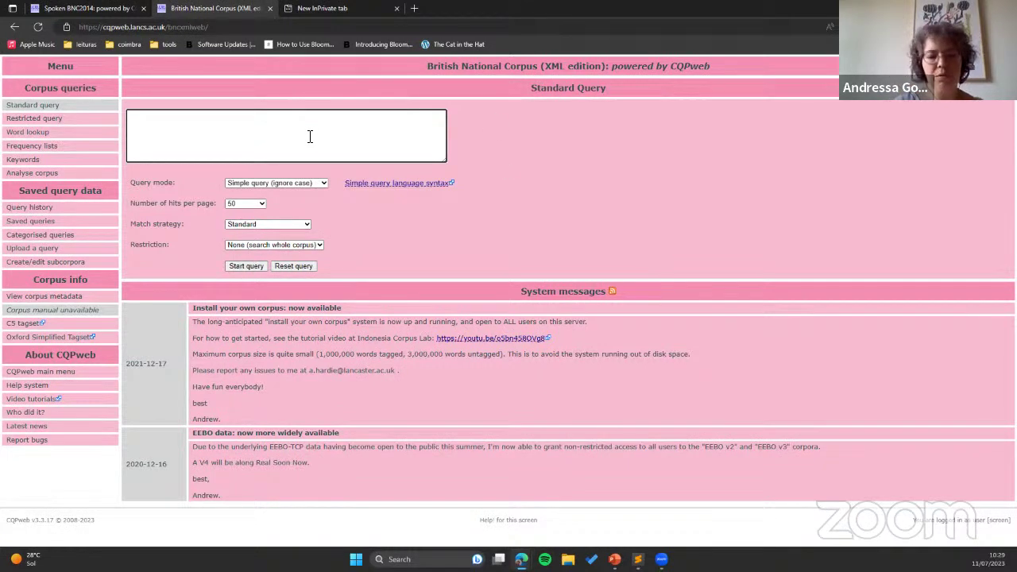
pyautogui.write('love')
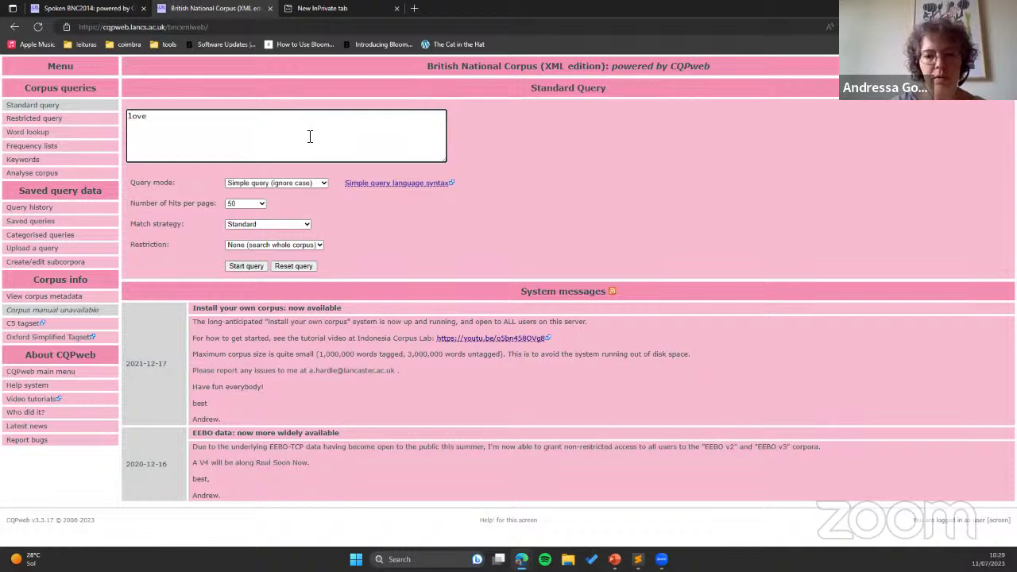
pyautogui.press('Return')
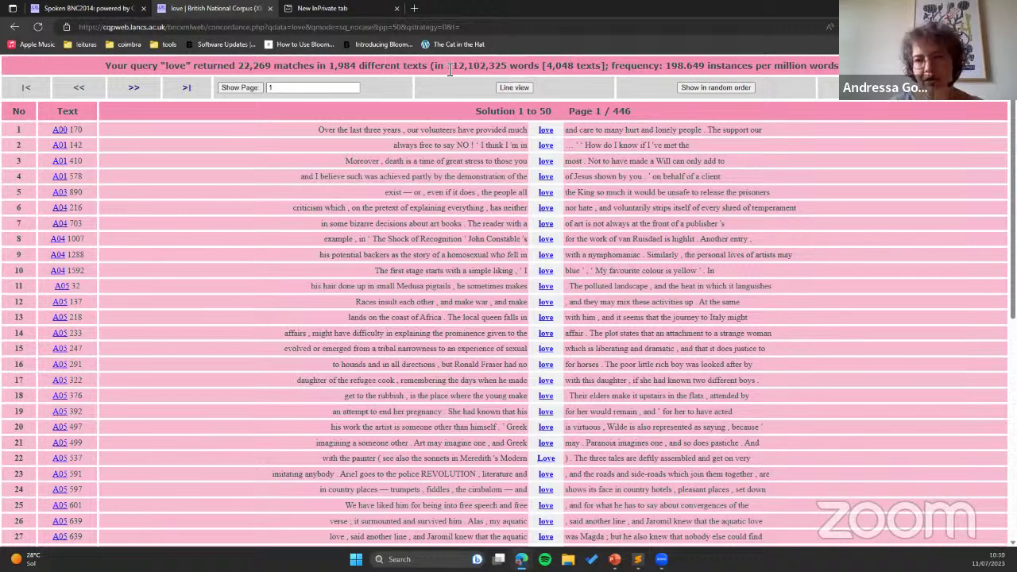
# Step: Examine the number of matches for "love" and read through the concordance lines on the first results page
pyautogui.moveTo(237, 66); pyautogui.dragTo(283, 65)
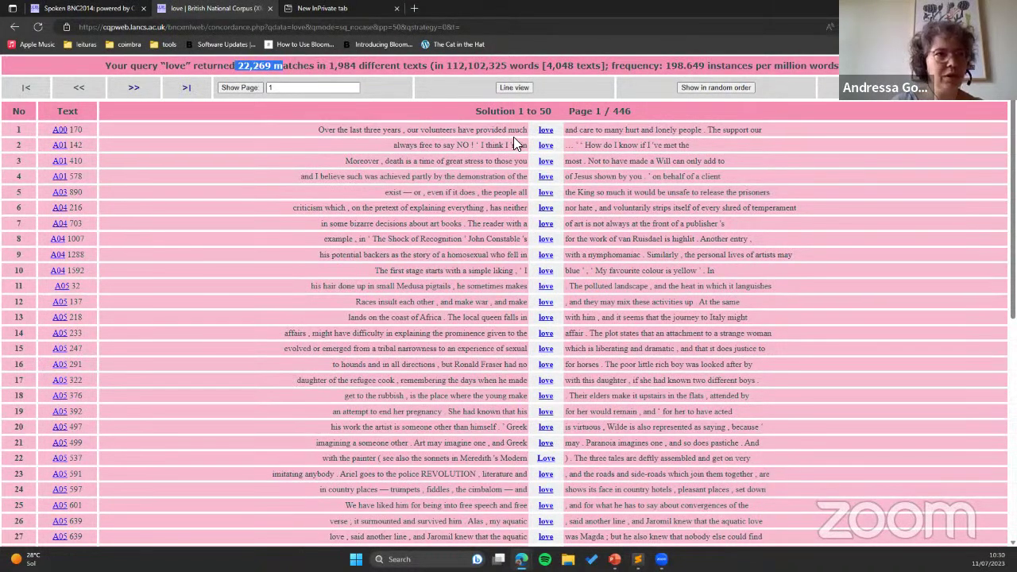
pyautogui.moveTo(410, 131); pyautogui.dragTo(739, 134)
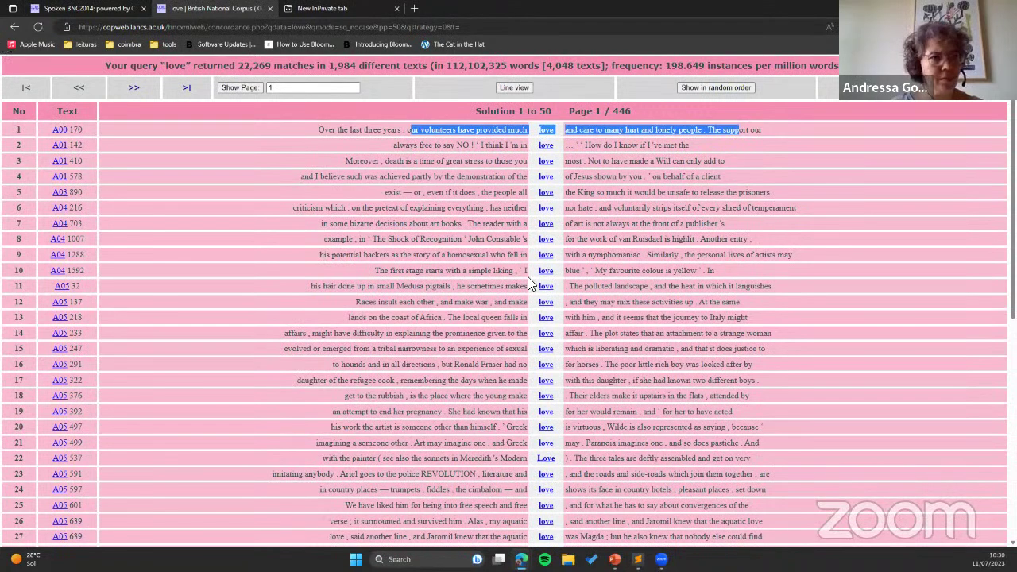
pyautogui.scroll(-3, 527, 276)
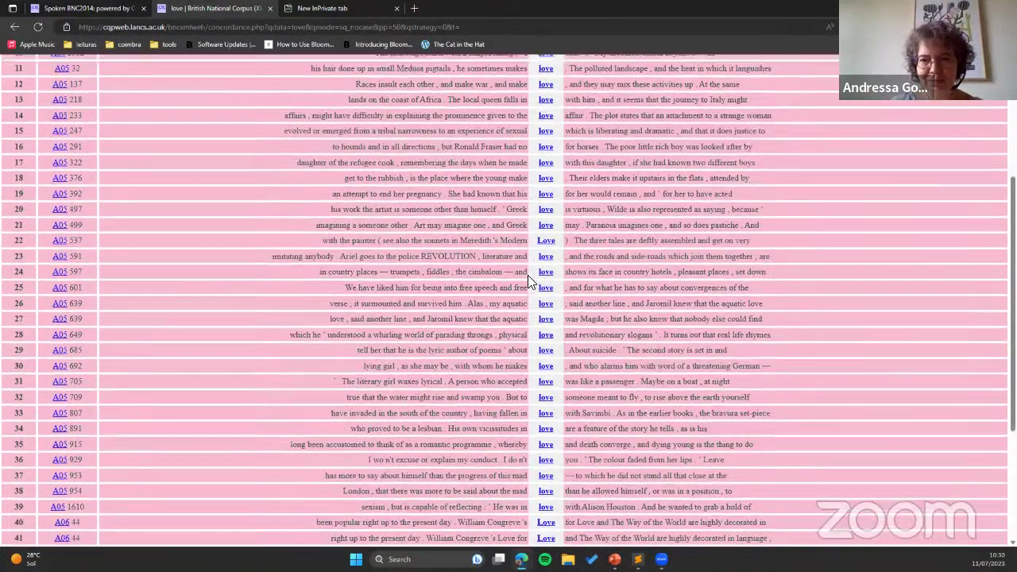
# Step: Return to the query form, run a simple query for "lov*" on the whole corpus and scan the matched word forms
pyautogui.scroll(3, 528, 275)
pyautogui.click(14, 27)
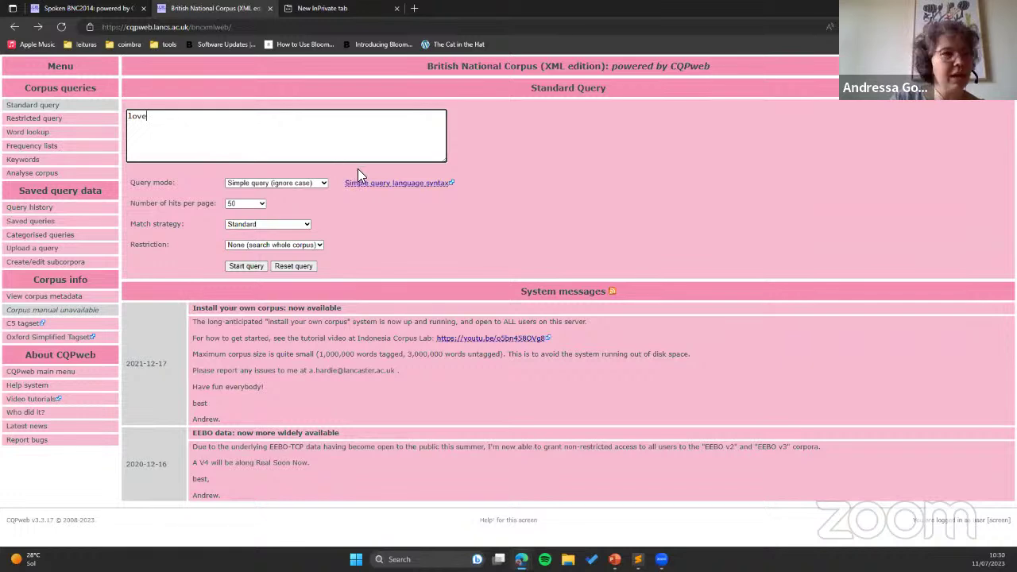
pyautogui.press('BackSpace')
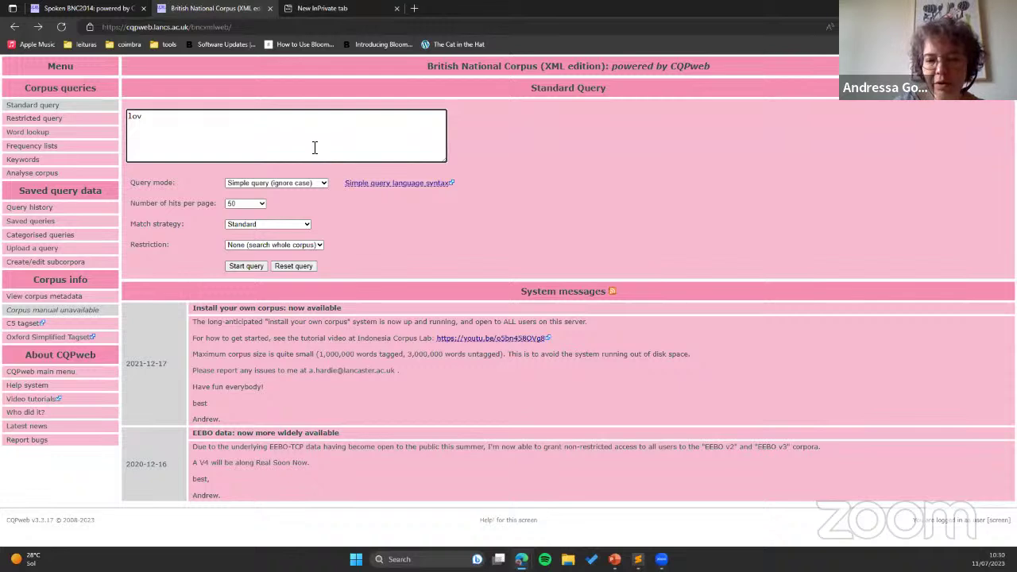
pyautogui.write('*')
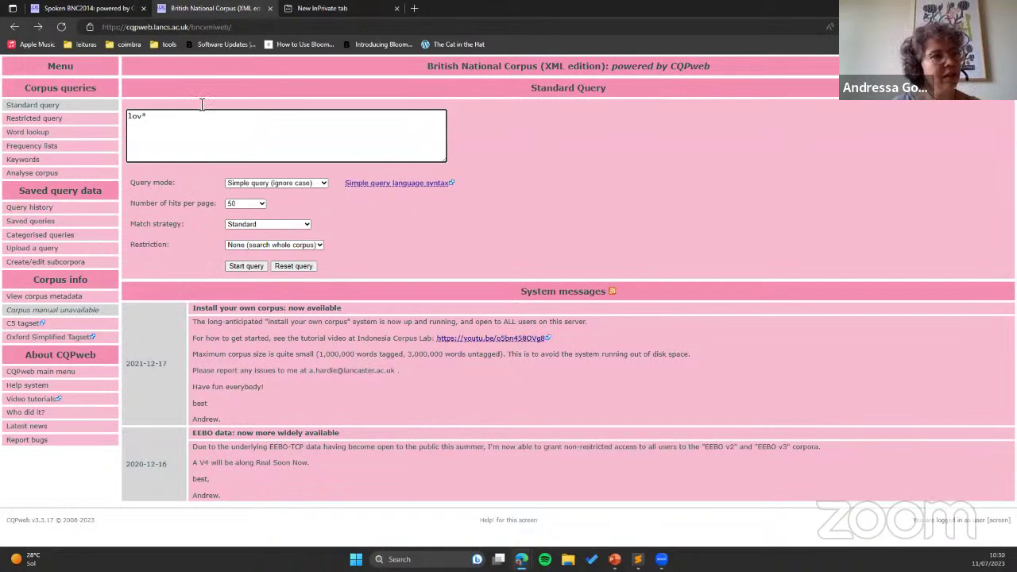
pyautogui.click(248, 267)
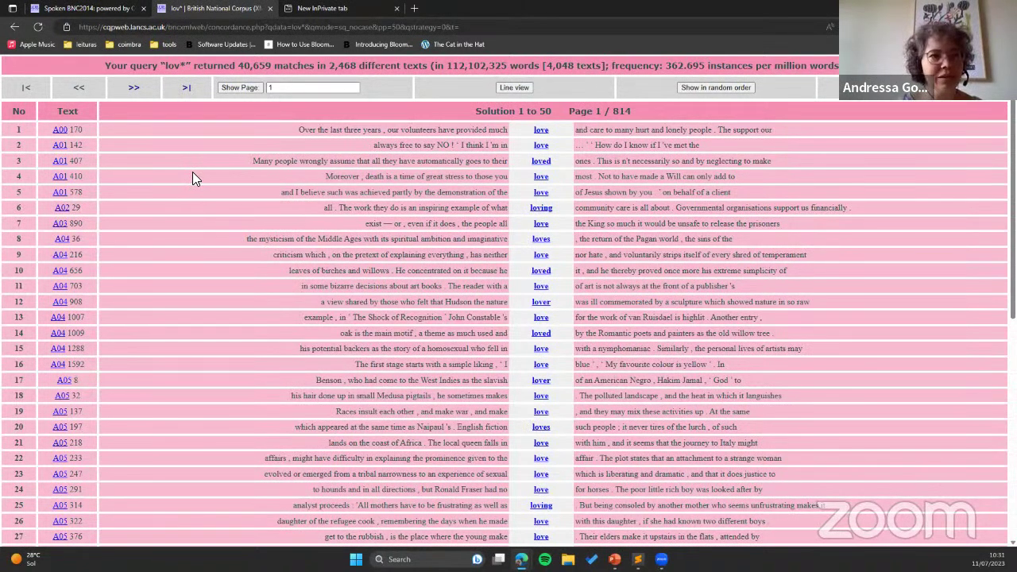
pyautogui.scroll(-5, 28, 123)
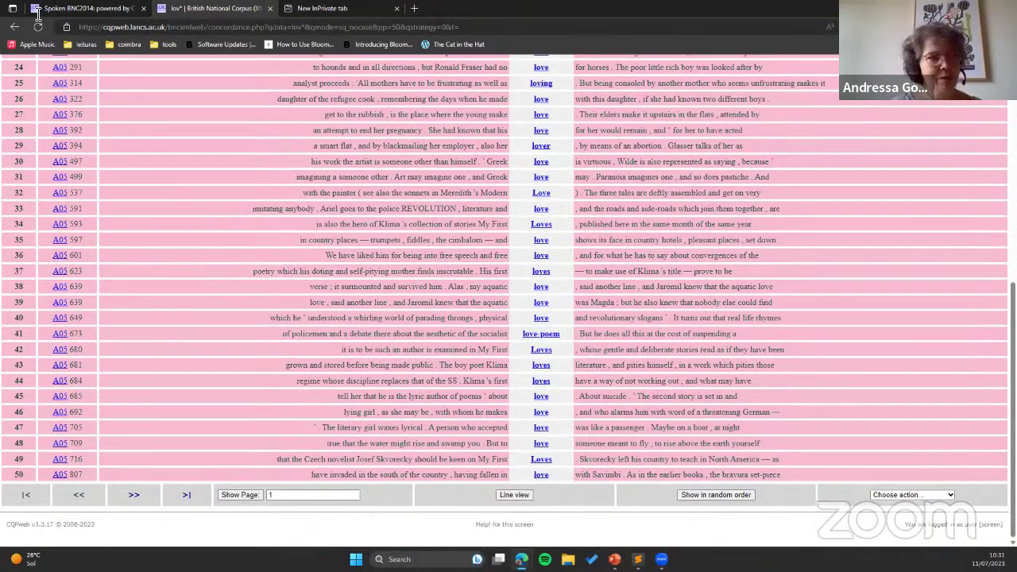
# Step: Return to the query form, replace the search term with "sing" and check the exercise slide on simple queries
pyautogui.click(14, 26)
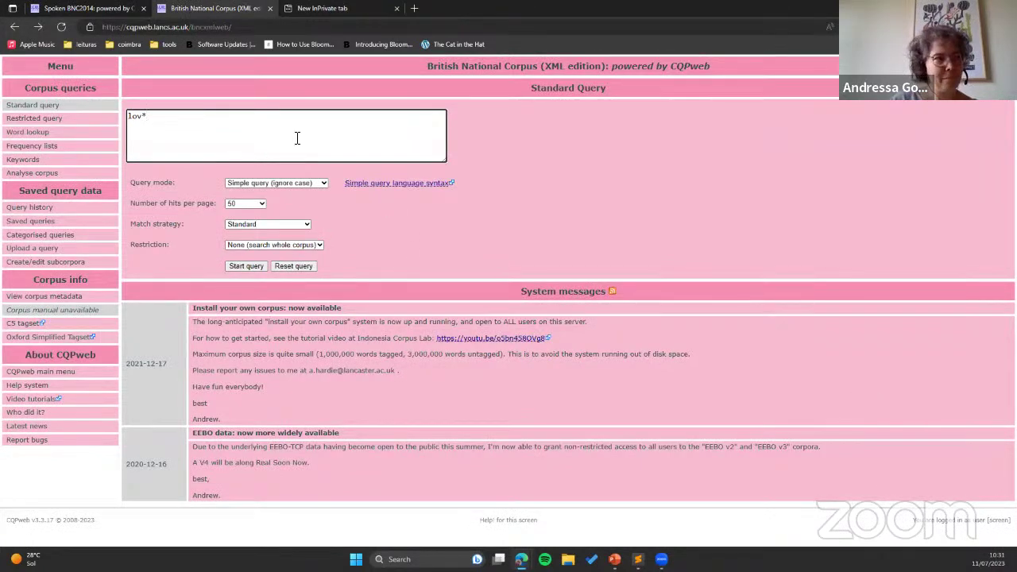
pyautogui.hotkey('ctrl', 'a')
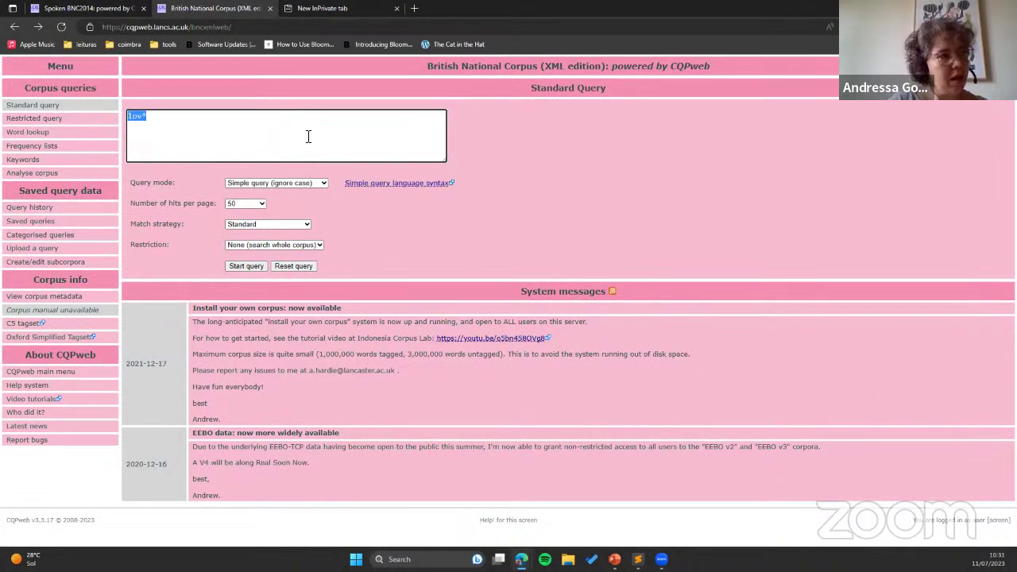
pyautogui.press('BackSpace')
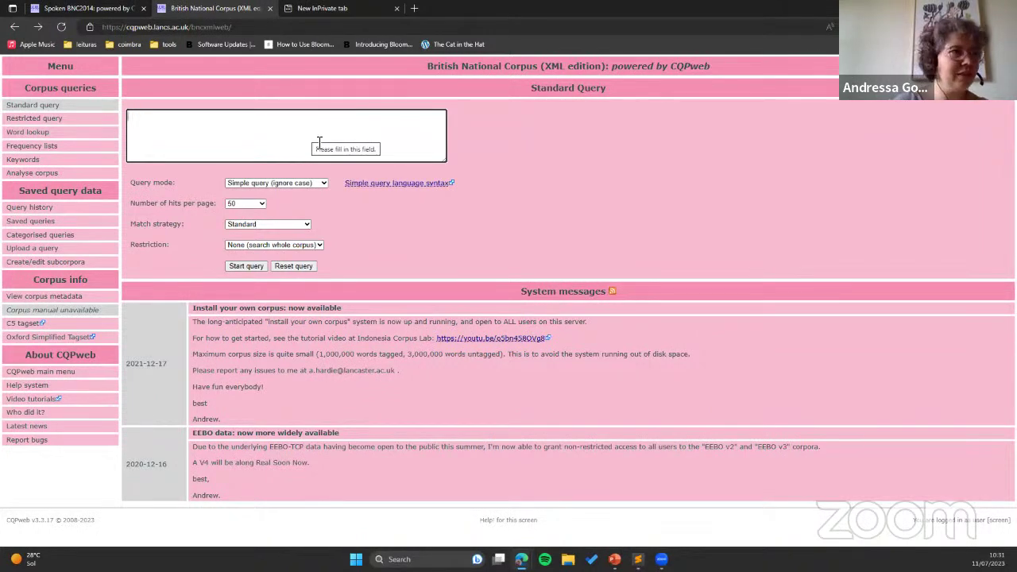
pyautogui.write('sing')
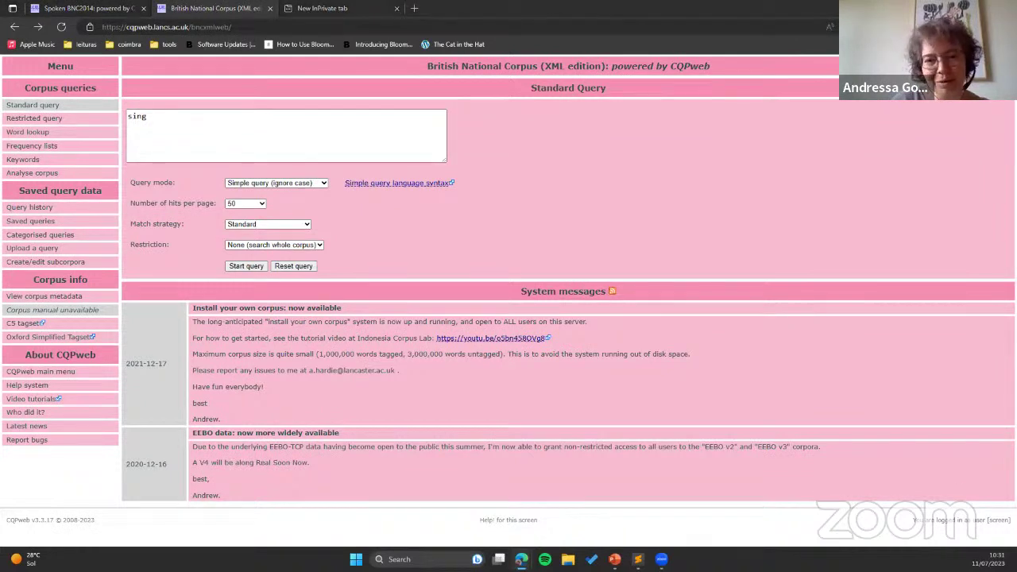
pyautogui.hotkey('alt', 'Tab')
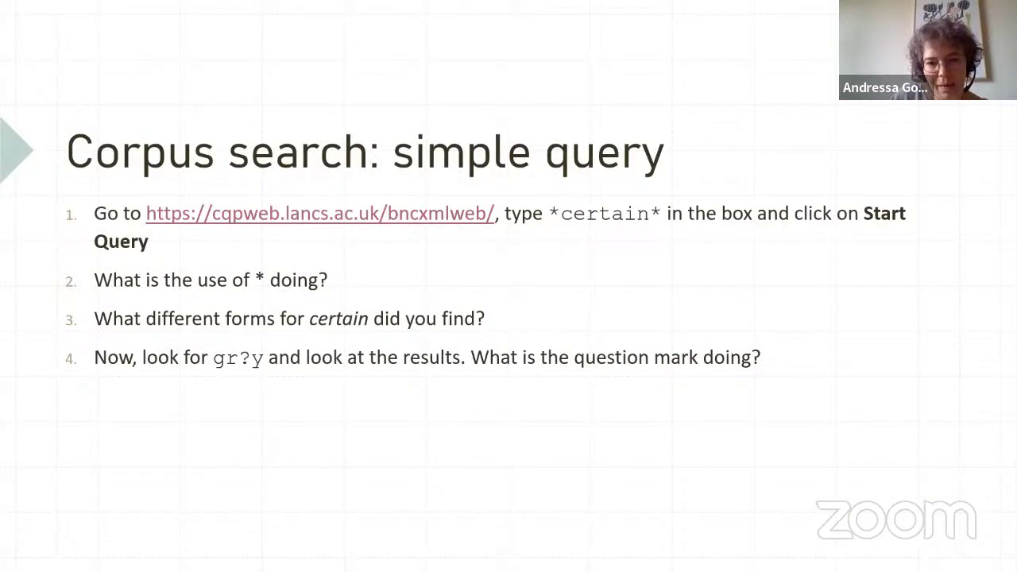
pyautogui.hotkey('alt', 'Tab')
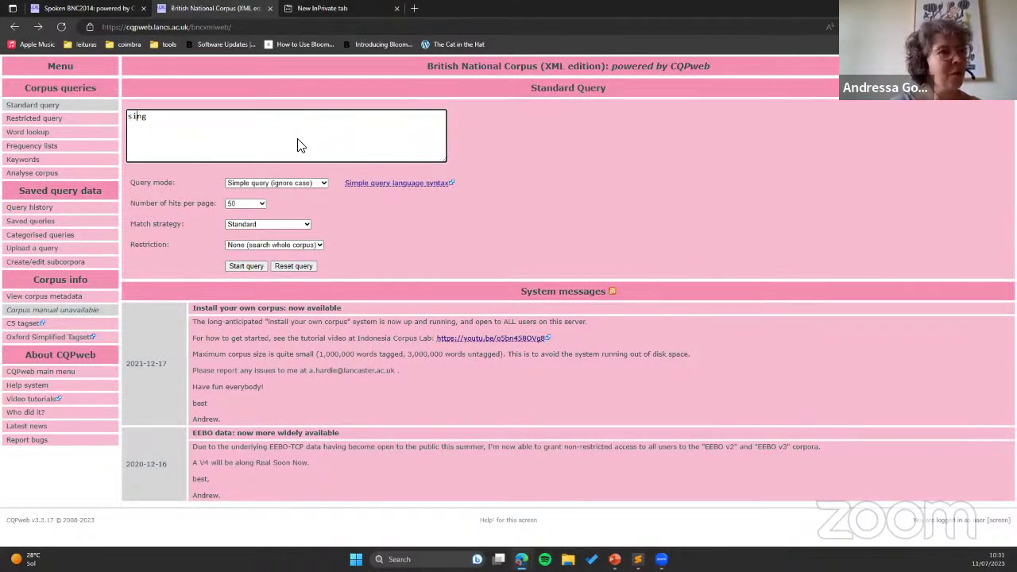
# Step: Replace the vowel in the search term with a wildcard to make "s?ng", run the query and scan the concordance lines
pyautogui.press('Left')
pyautogui.press('Left')
pyautogui.press('BackSpace')
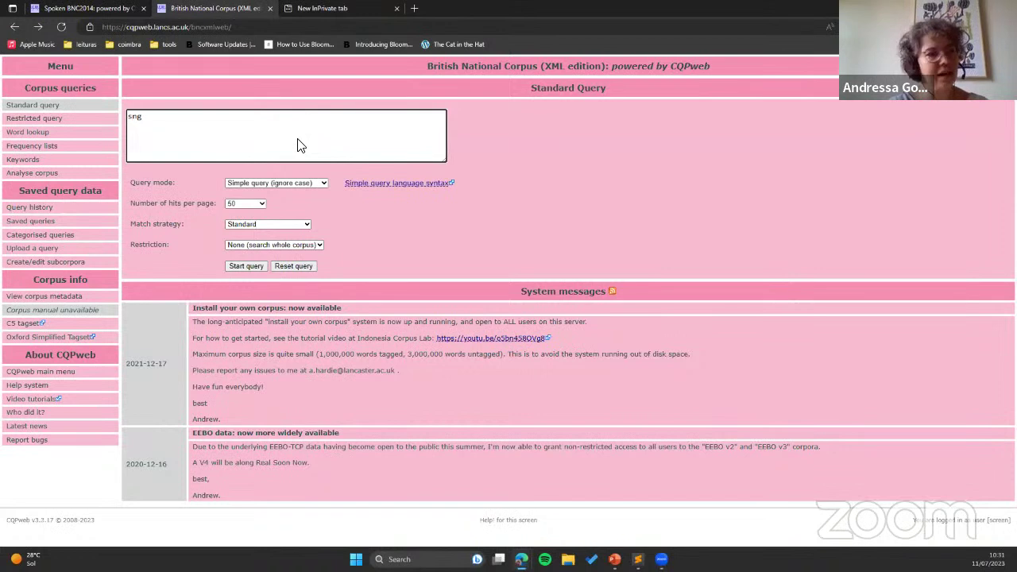
pyautogui.write('?')
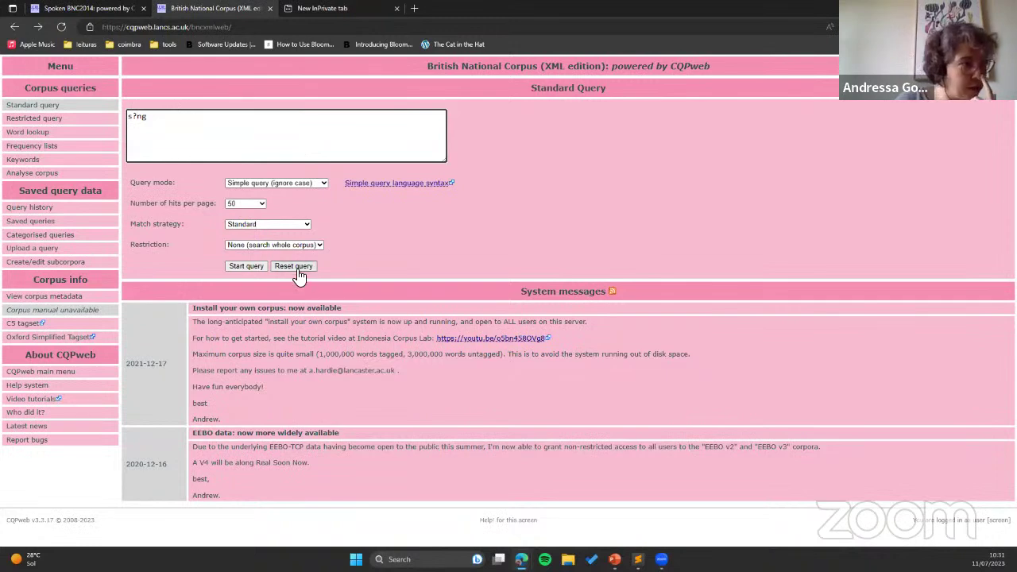
pyautogui.click(246, 266)
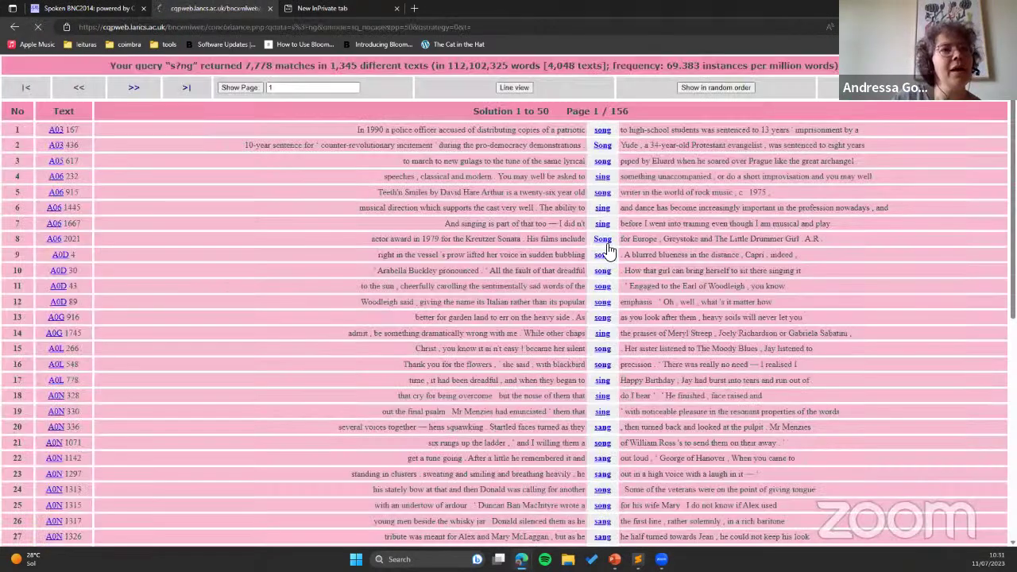
pyautogui.scroll(-3, 650, 159)
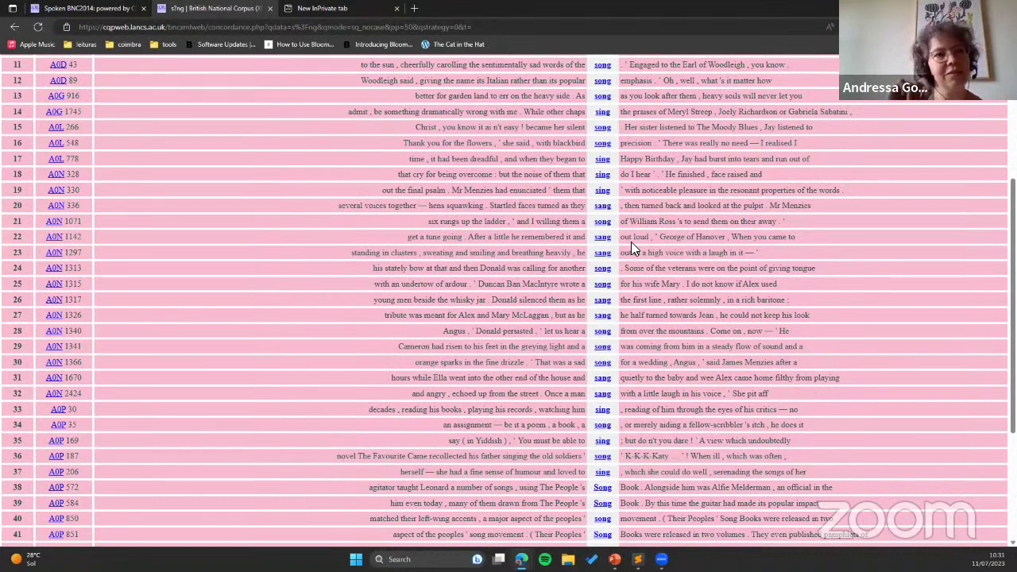
pyautogui.scroll(3, 592, 373)
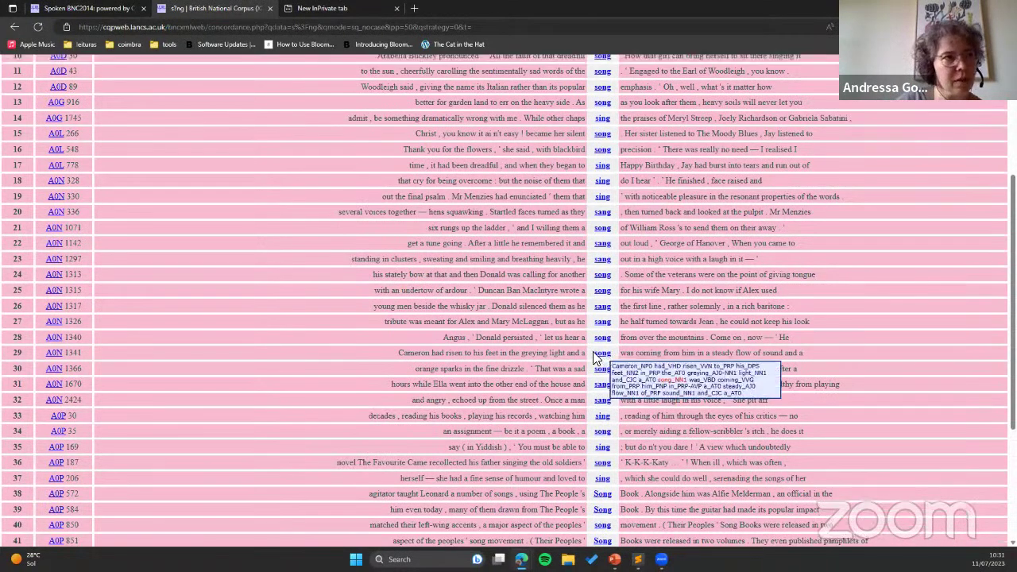
# Step: Return to the query form, check the exercise slide and replace the search term with "*certain*"
pyautogui.click(15, 27)
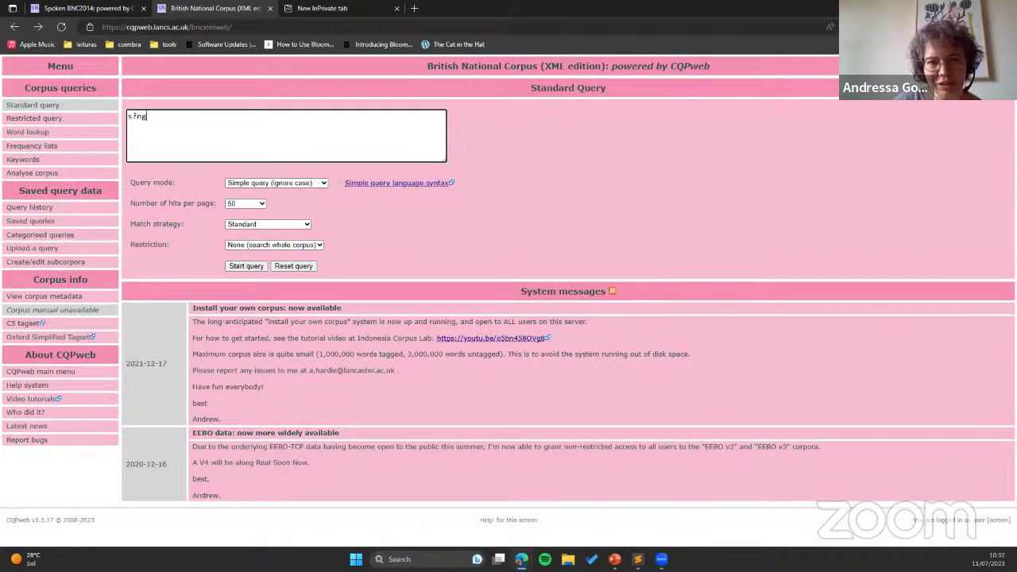
pyautogui.hotkey('alt', 'Tab')
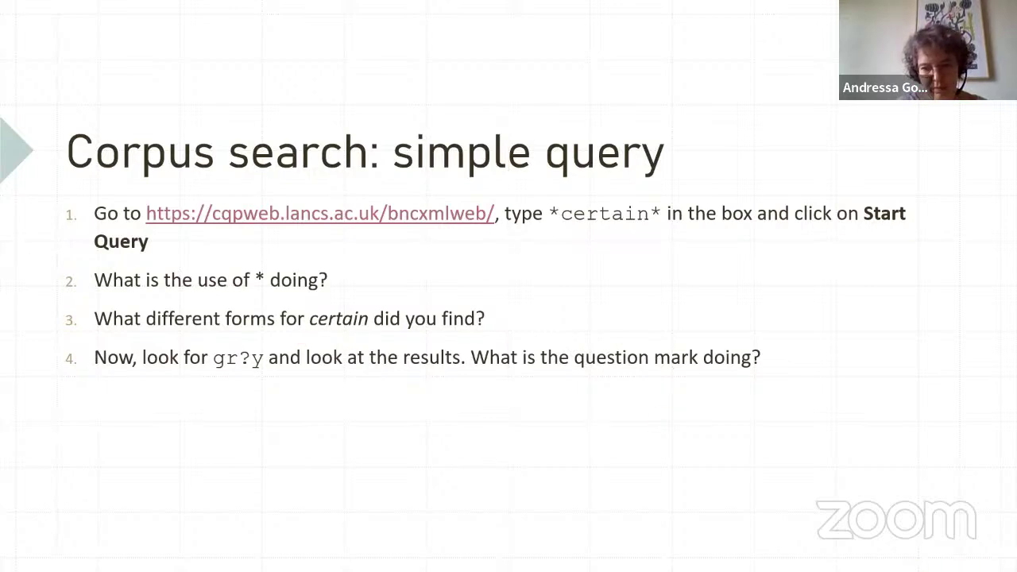
pyautogui.hotkey('alt', 'Tab')
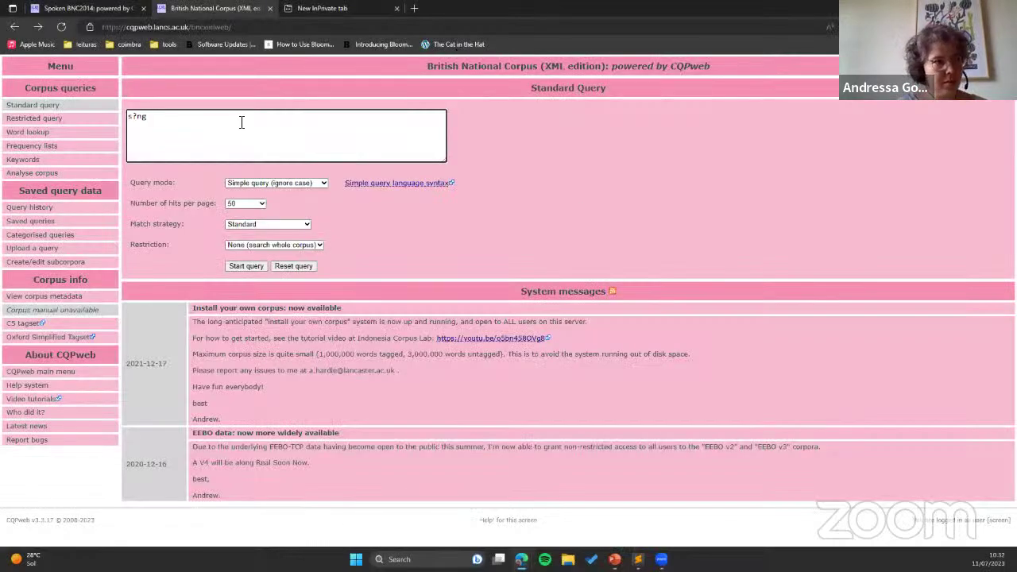
pyautogui.hotkey('ctrl', 'a')
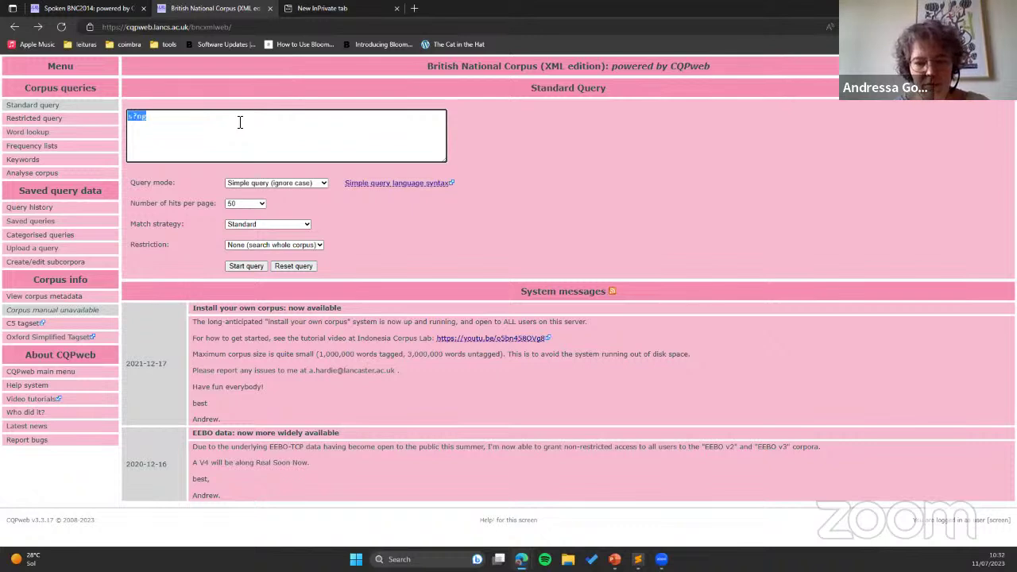
pyautogui.write('certain')
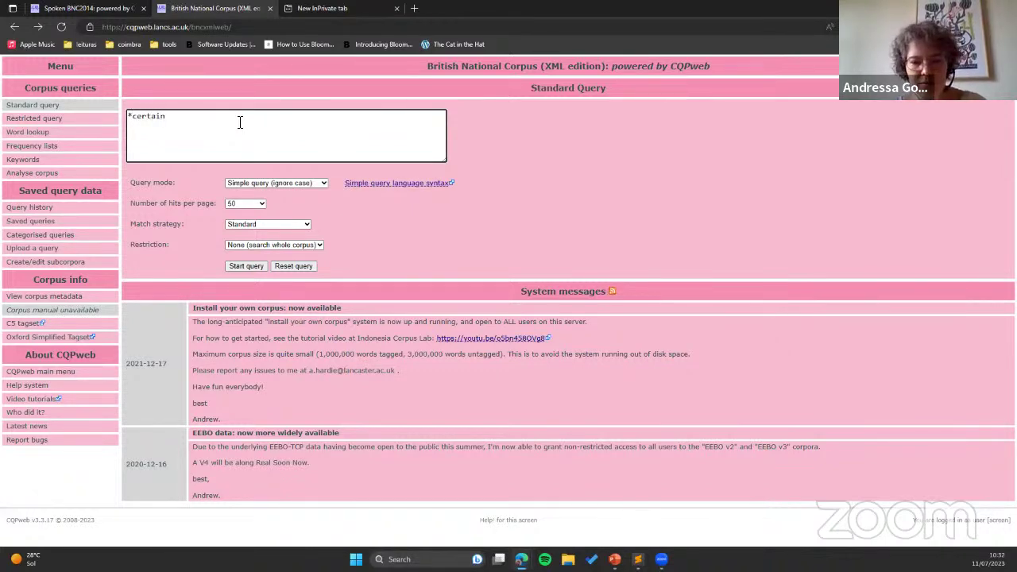
pyautogui.write('*')
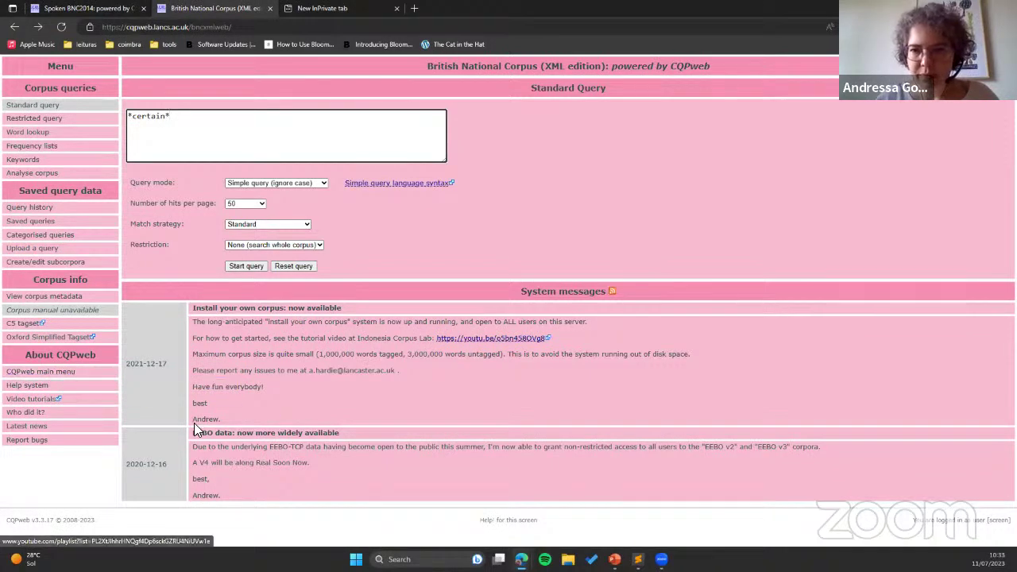
# Step: Go to the CQPweb main page, point out its web address and reopen the British National Corpus (XML edition)
pyautogui.click(36, 371)
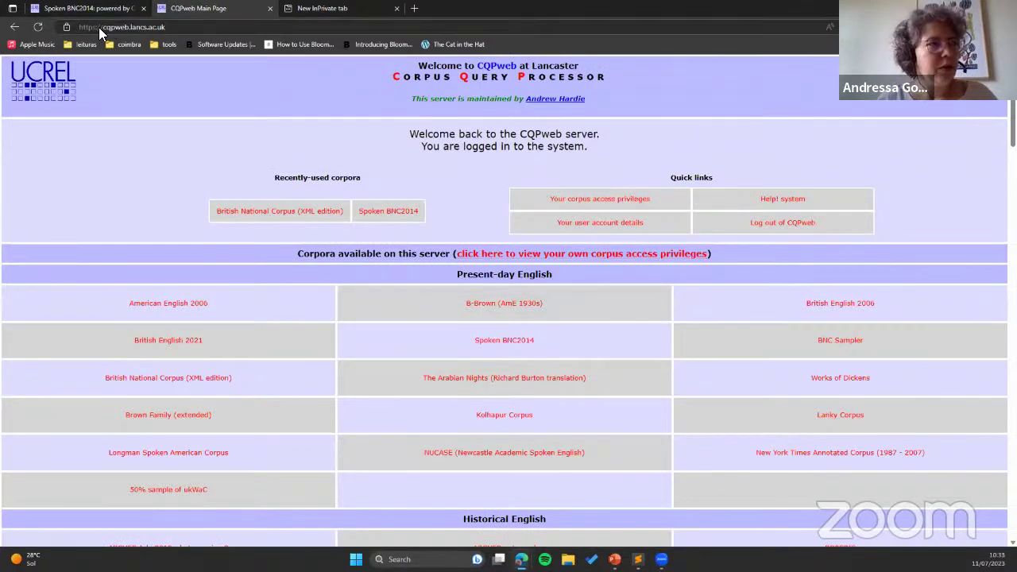
pyautogui.moveTo(110, 27); pyautogui.dragTo(202, 27)
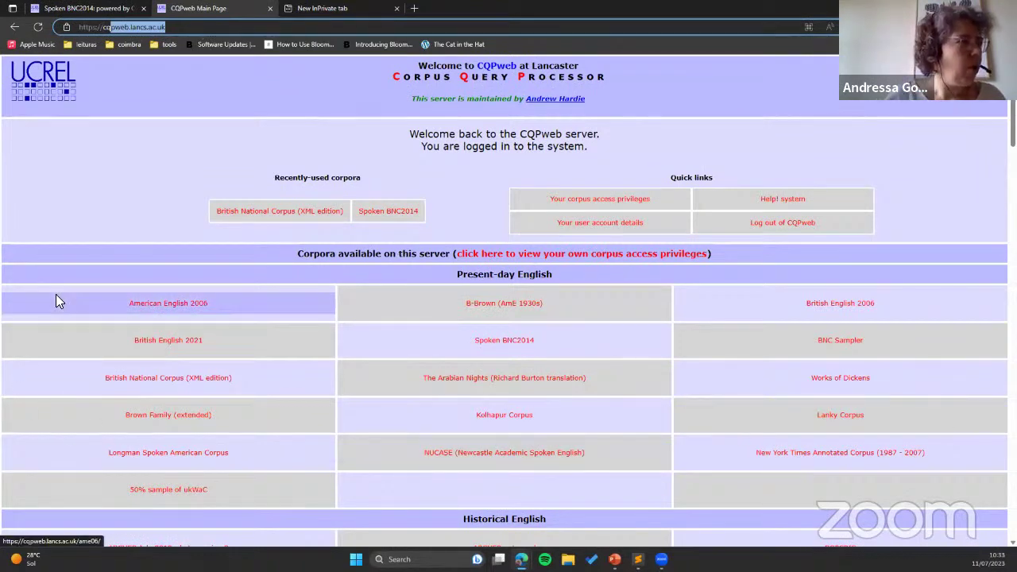
pyautogui.click(176, 157)
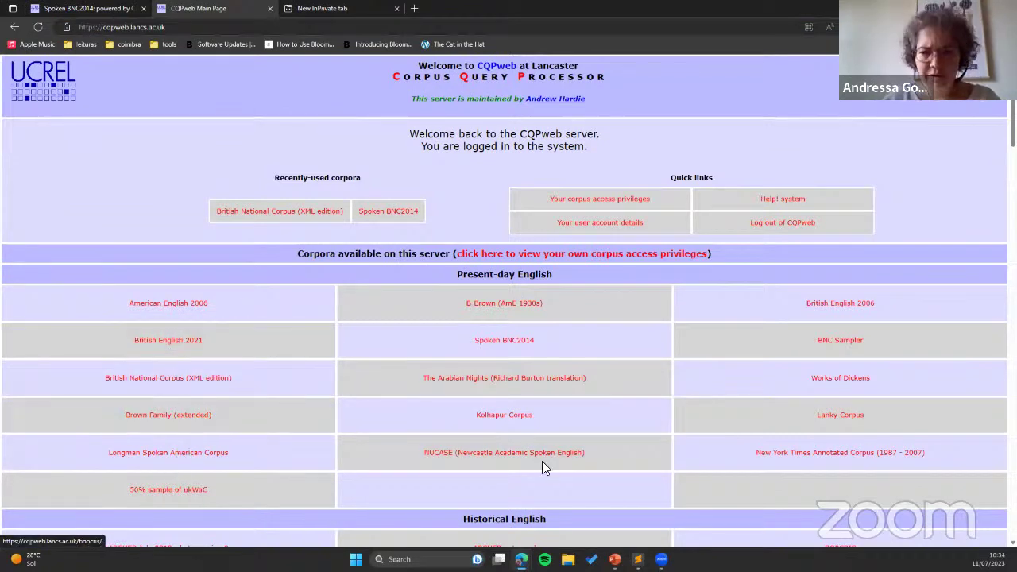
pyautogui.click(151, 378)
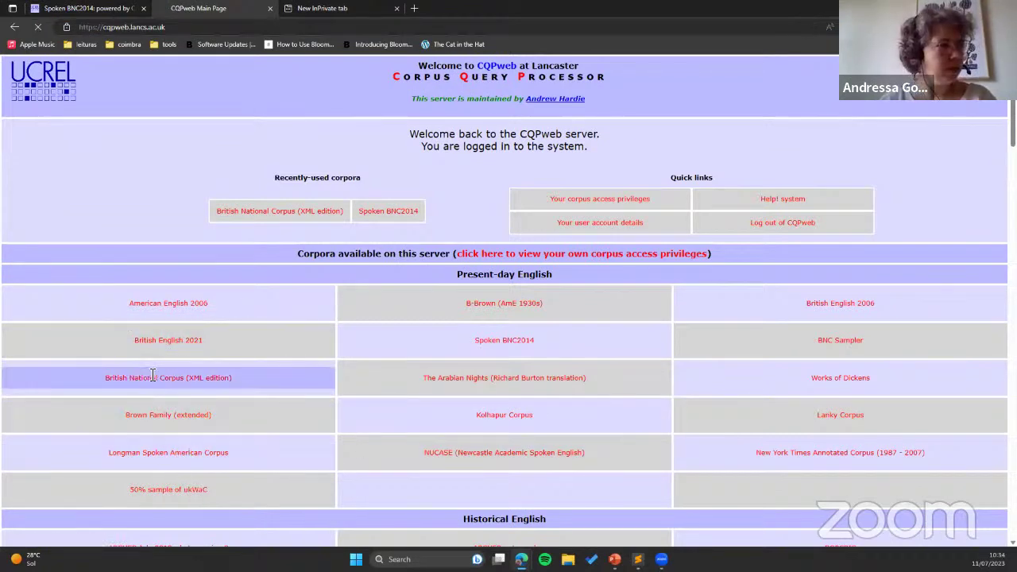
pyautogui.click(188, 28)
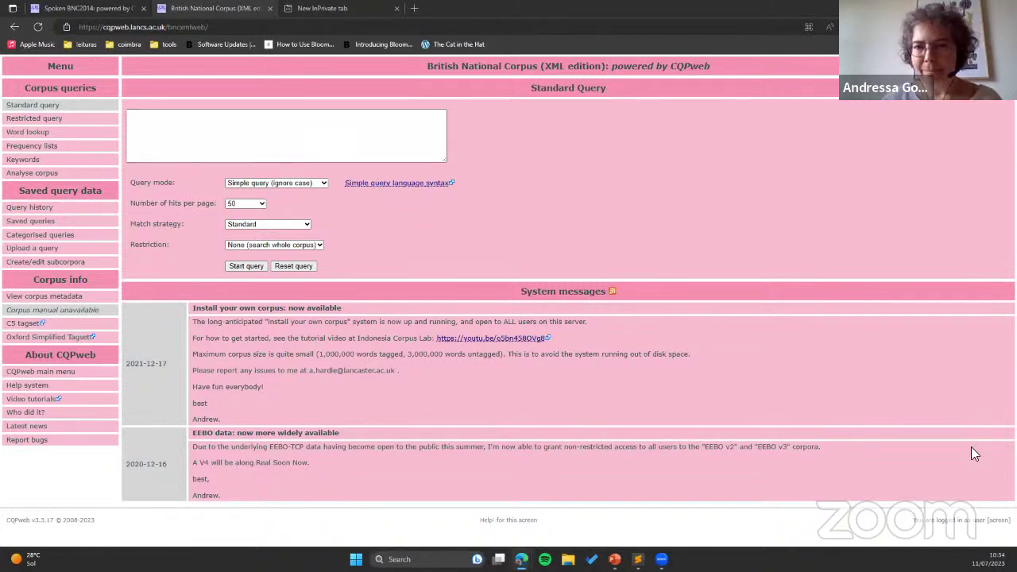
# Step: Run a standard simple query for "*certain*" on the whole corpus and look through the matched word forms
pyautogui.click(312, 124)
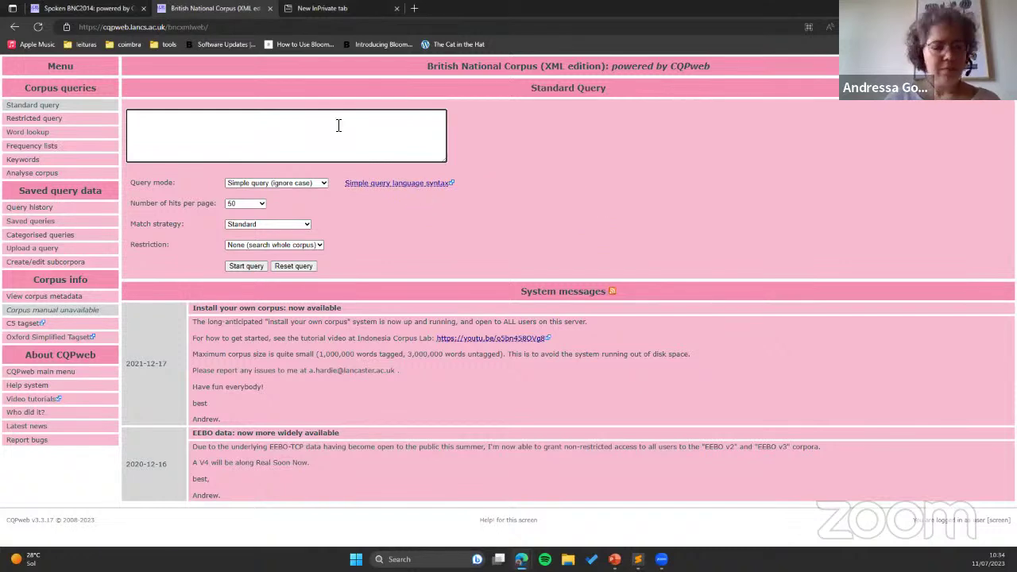
pyautogui.write('*certain')
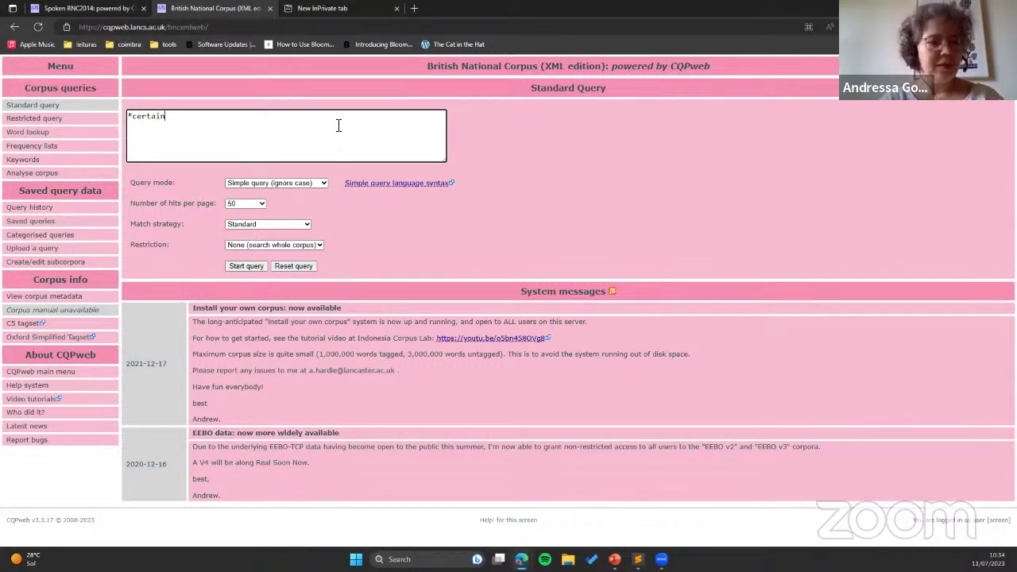
pyautogui.write('*')
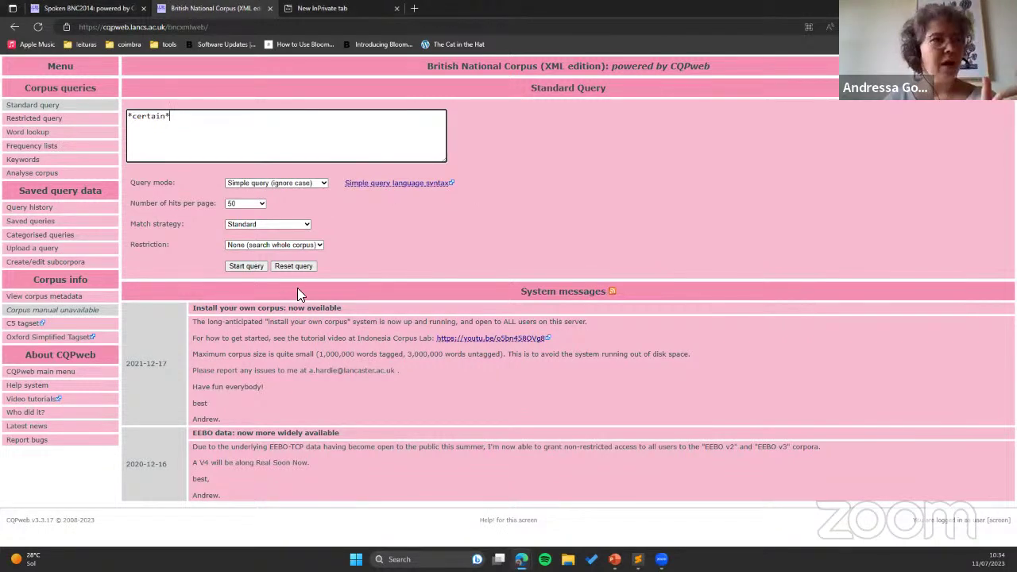
pyautogui.click(246, 267)
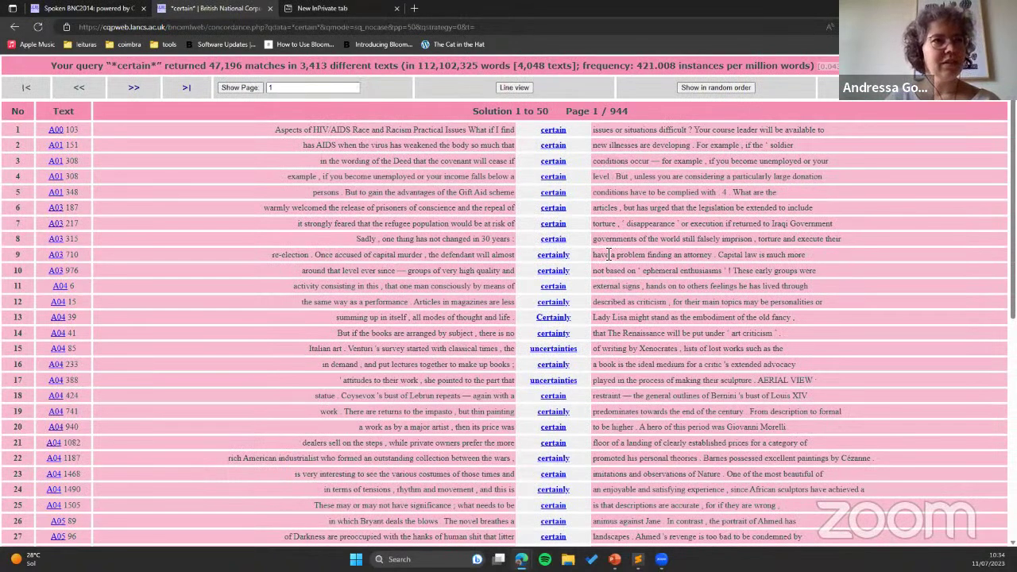
pyautogui.moveTo(562, 351)
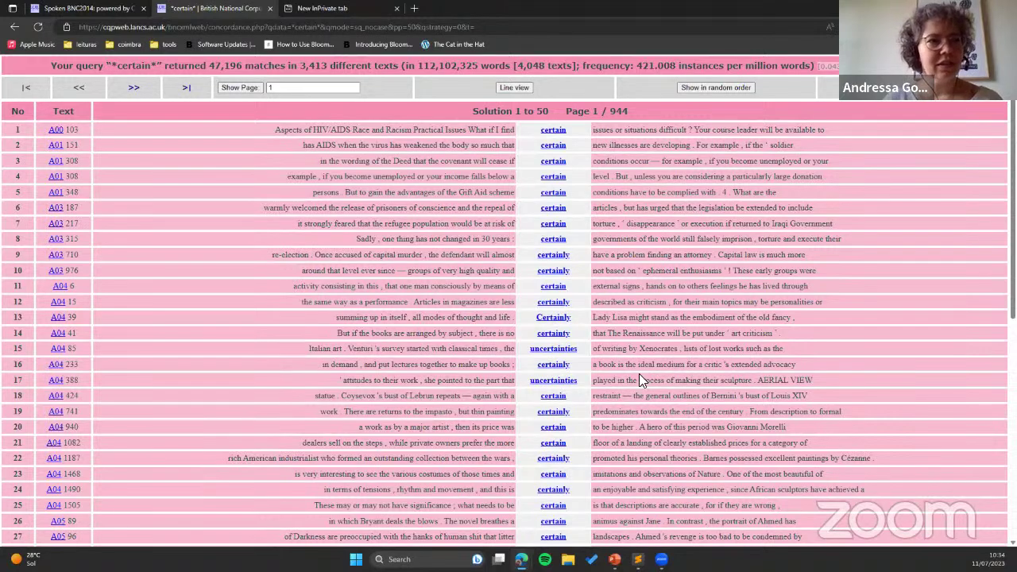
pyautogui.scroll(-4, 599, 386)
pyautogui.scroll(-3, 592, 413)
pyautogui.scroll(1, 572, 390)
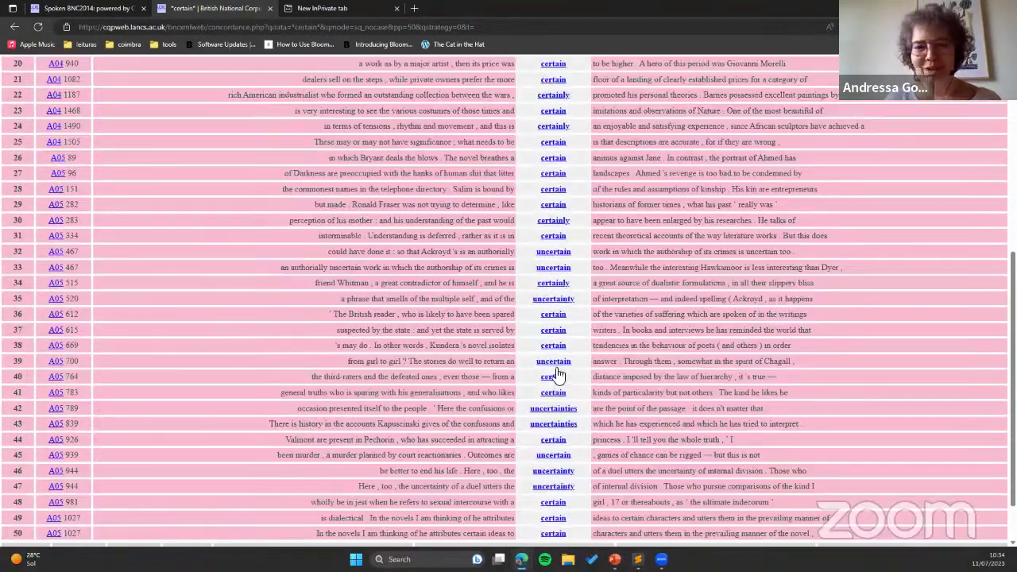
# Step: Return to the query form and replace the search term with the spelling variants "gray" and "grey" in turn
pyautogui.click(15, 26)
pyautogui.click(13, 27)
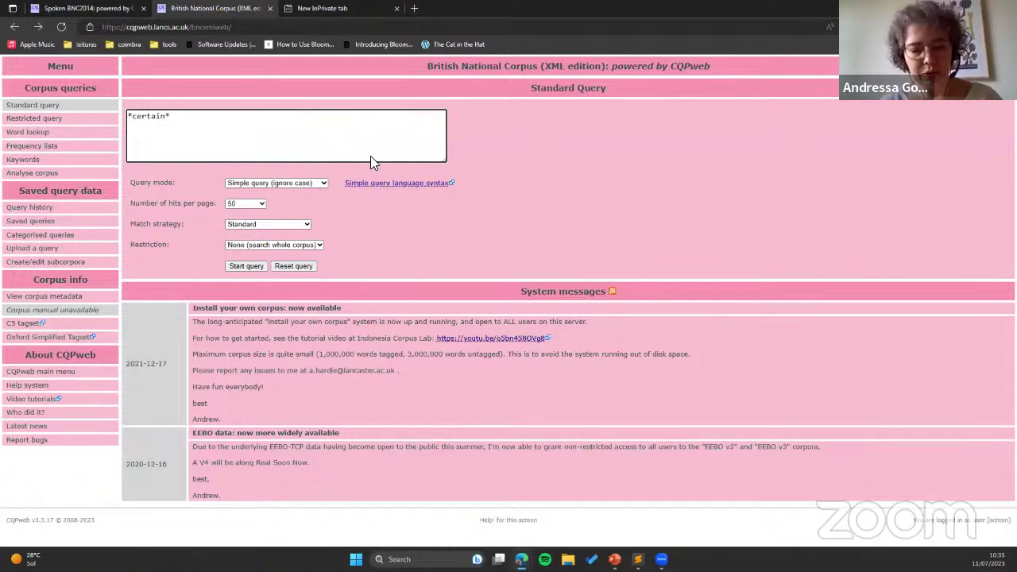
pyautogui.hotkey('ctrl', 'a')
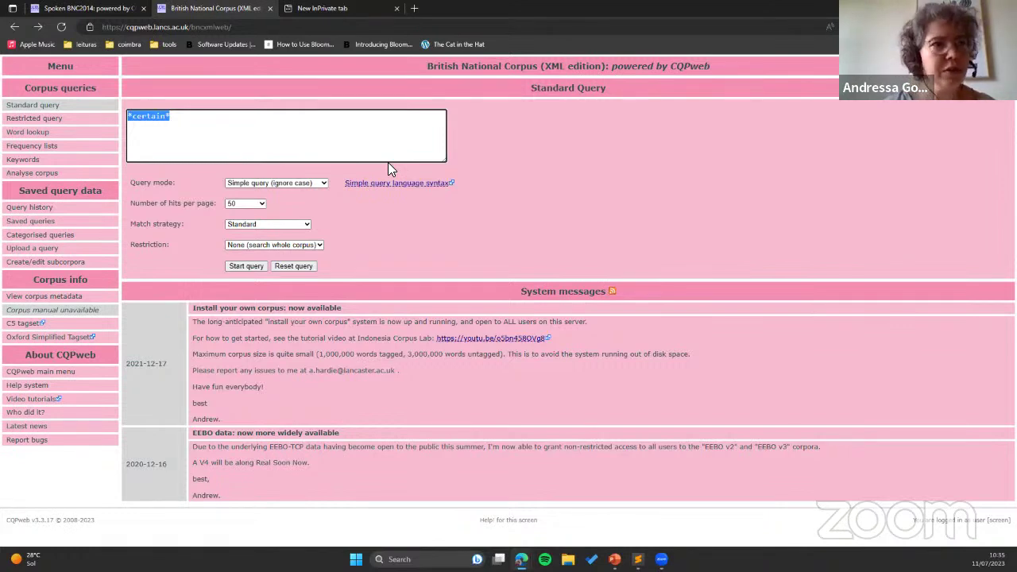
pyautogui.write('gr')
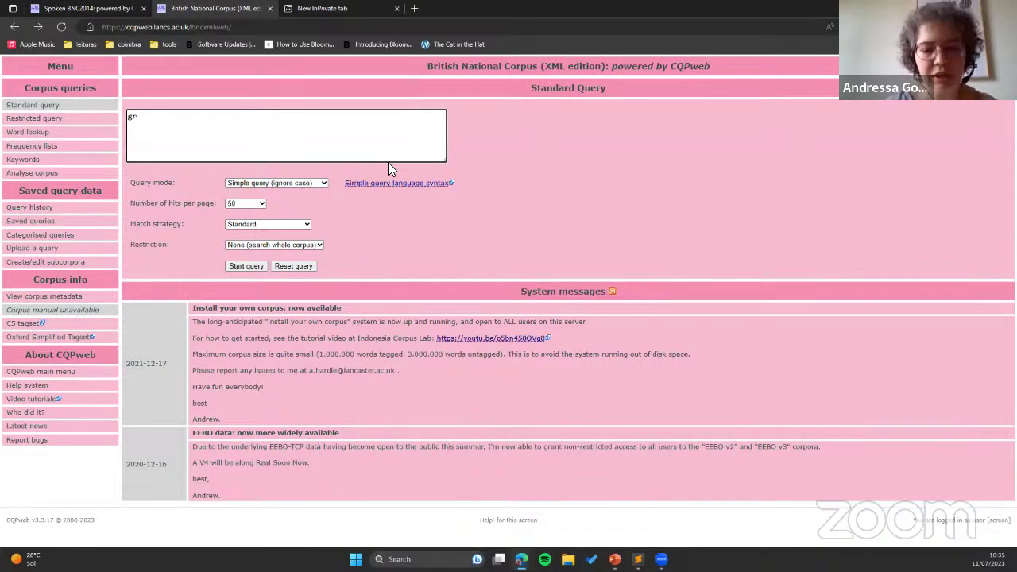
pyautogui.write('ay')
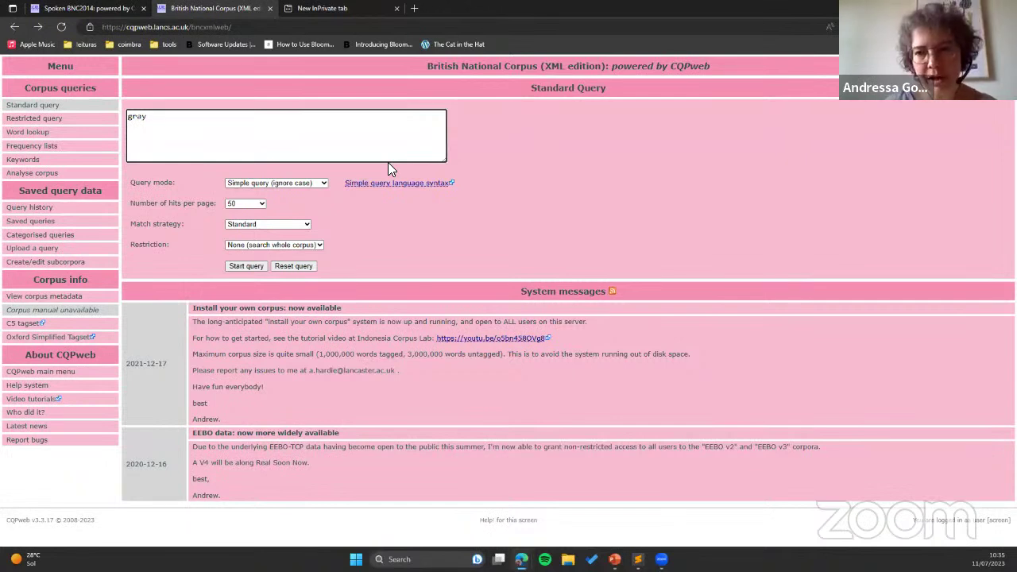
pyautogui.press('BackSpace')
pyautogui.press('BackSpace')
pyautogui.write('ey')
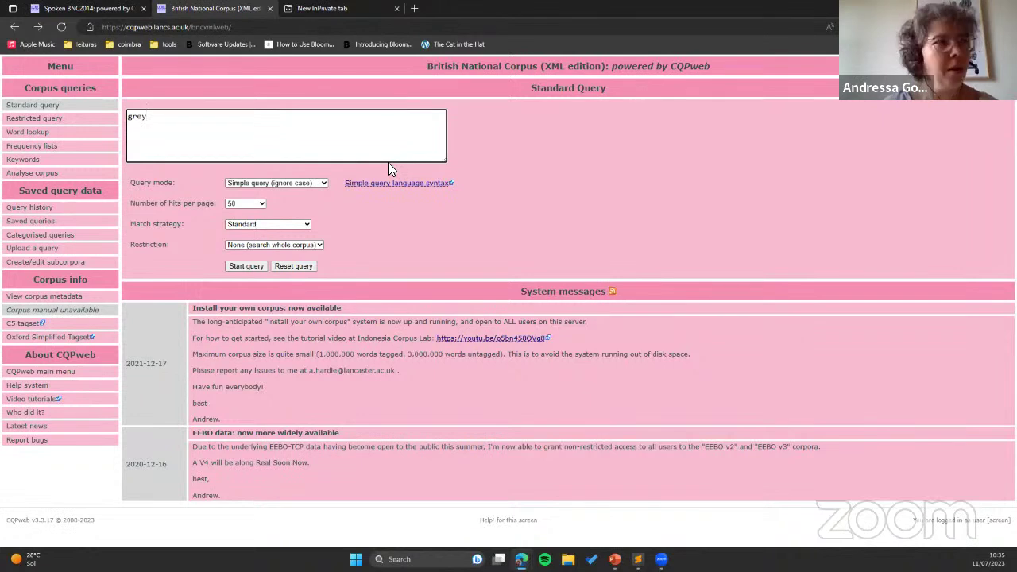
# Step: Replace the vowel in the search term with a wildcard to make "gr?y" and run the query on the whole corpus
pyautogui.press('BackSpace')
pyautogui.press('BackSpace')
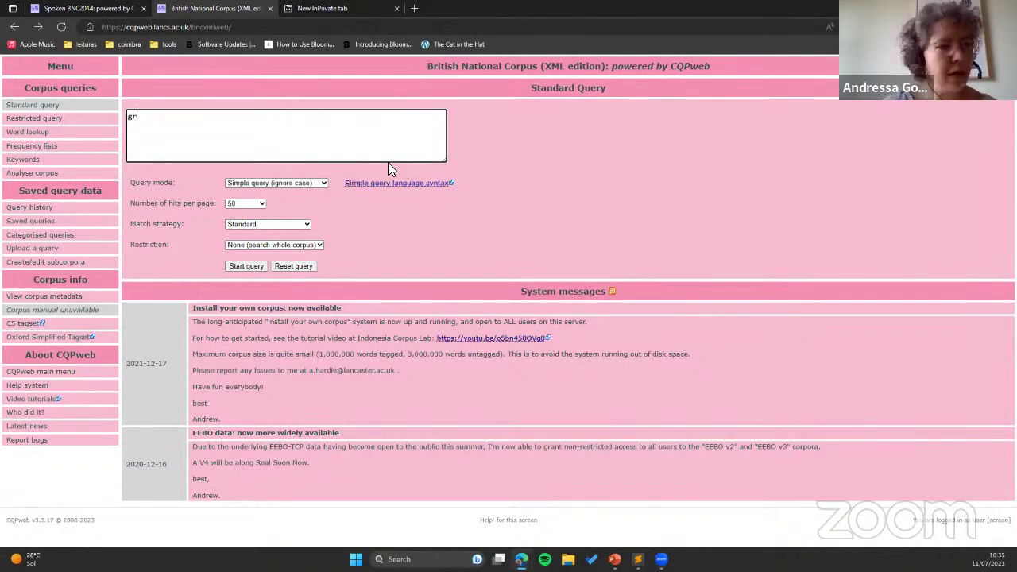
pyautogui.write('?y')
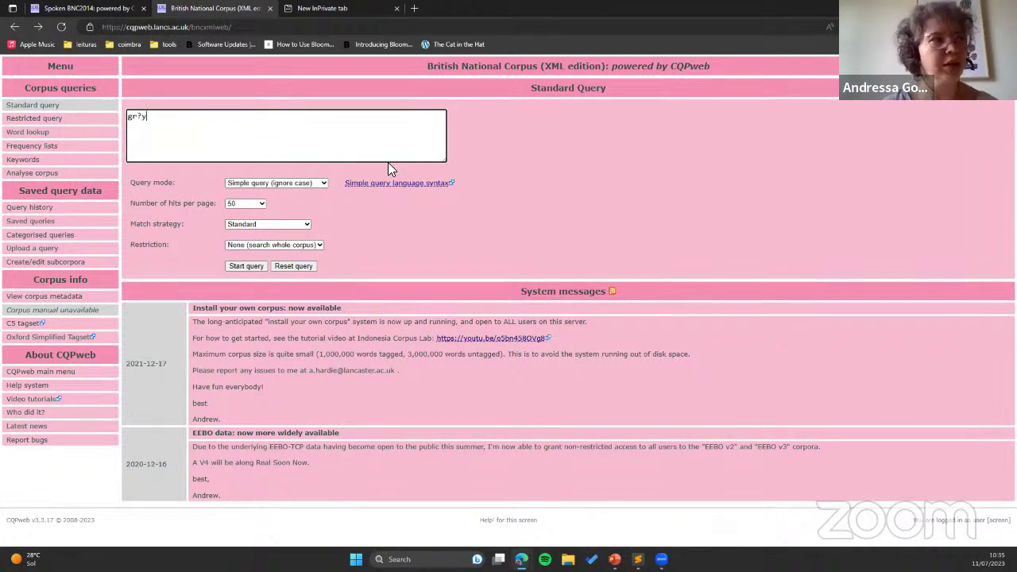
pyautogui.click(246, 266)
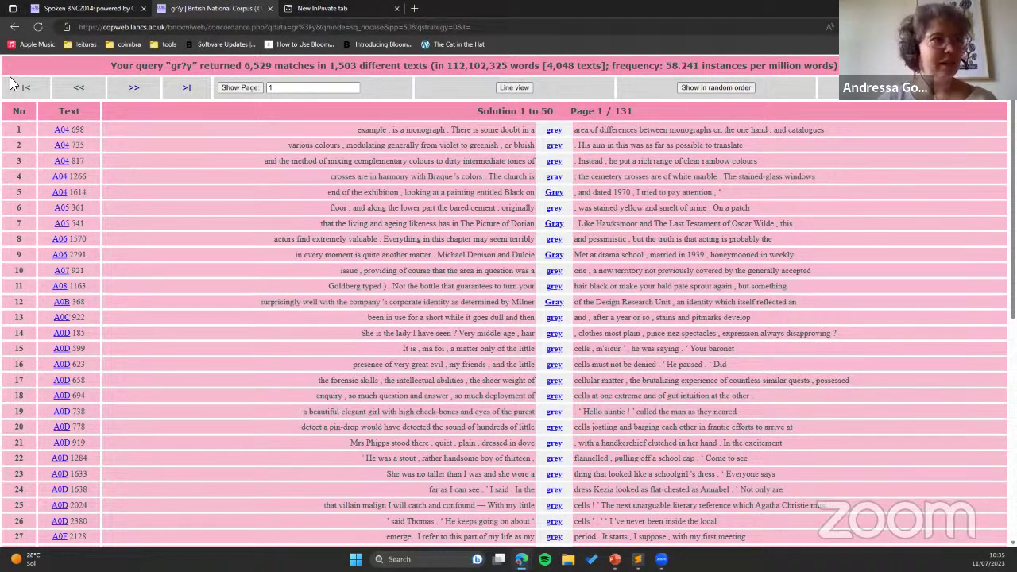
# Step: Return to the query form and open the Simple query language syntax guide in a new browser tab
pyautogui.click(14, 27)
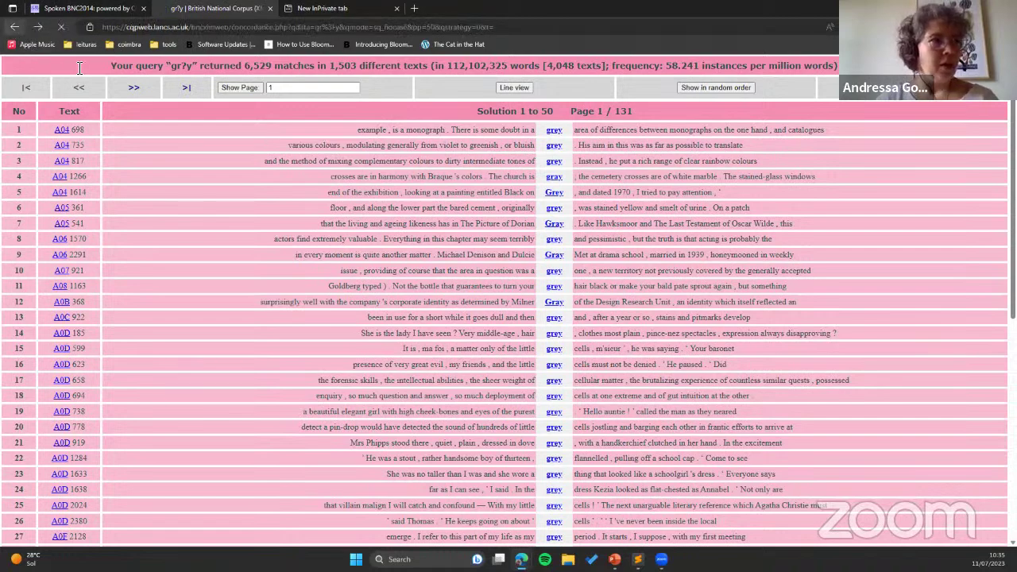
pyautogui.rightClick(415, 182)
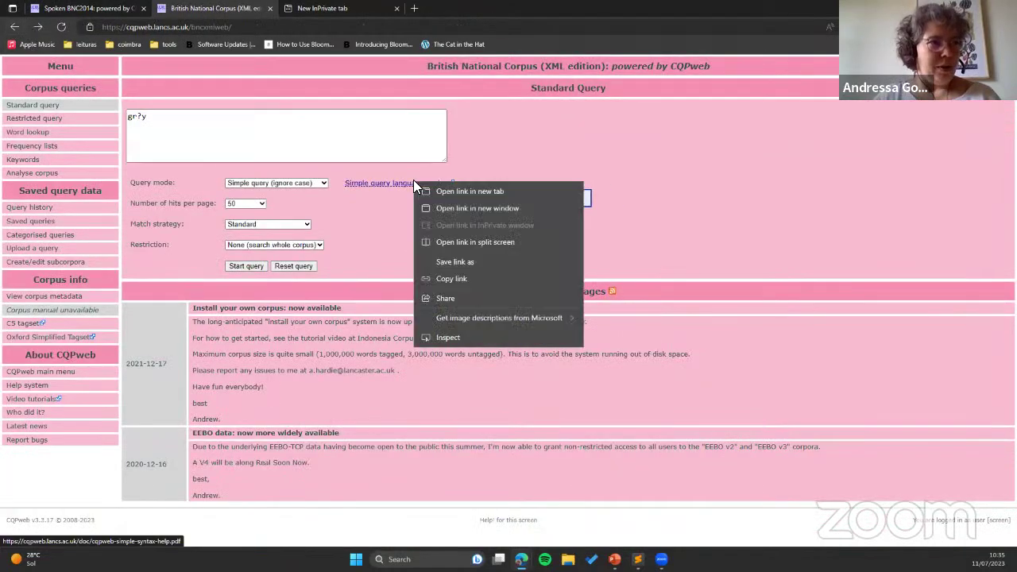
pyautogui.click(367, 142)
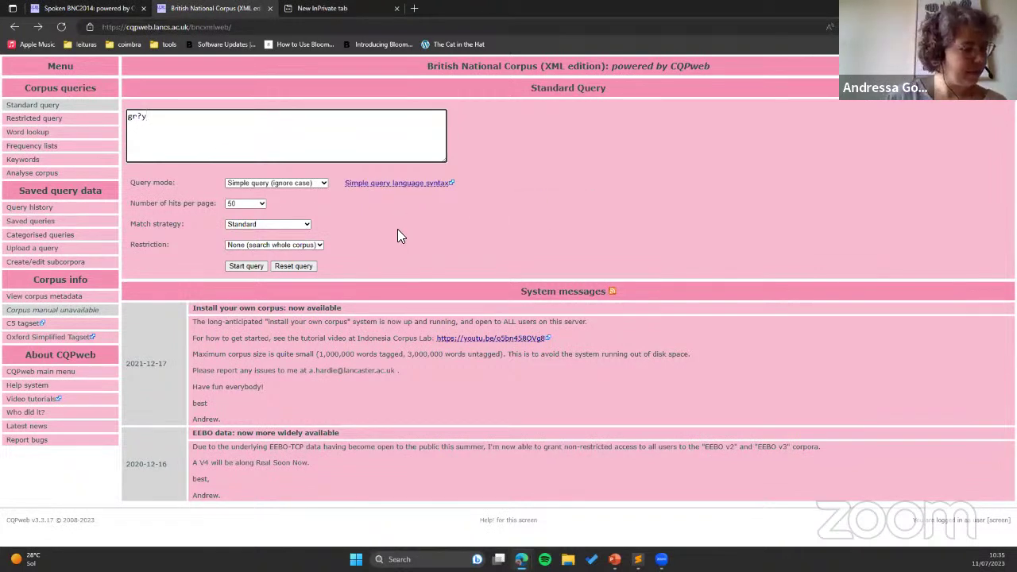
pyautogui.rightClick(419, 182)
pyautogui.press('Escape')
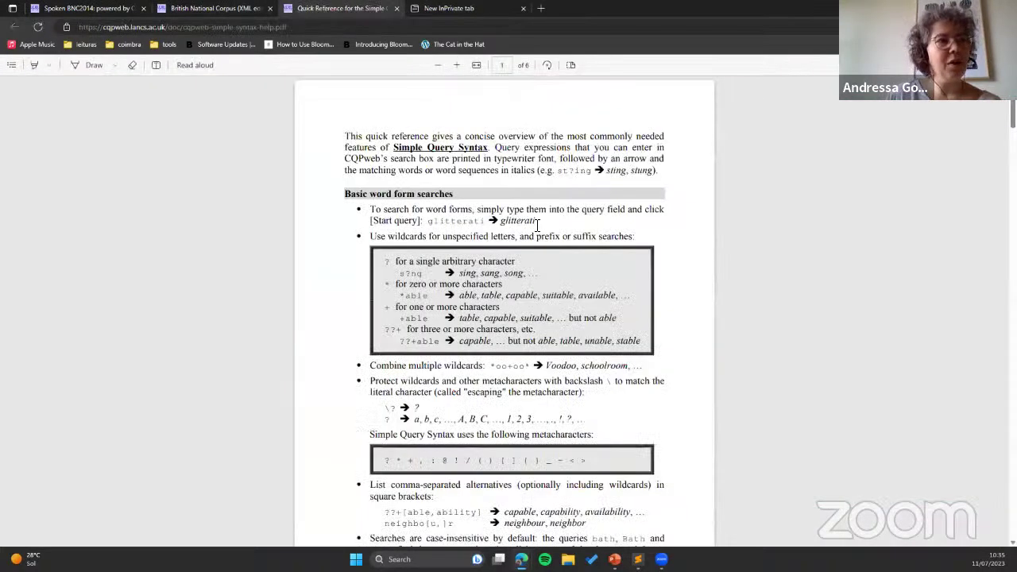
# Step: Examine the guide's basic word form searches, highlighting the ? wildcard explanation and its "s?ng" example
pyautogui.scroll(-1, 526, 250)
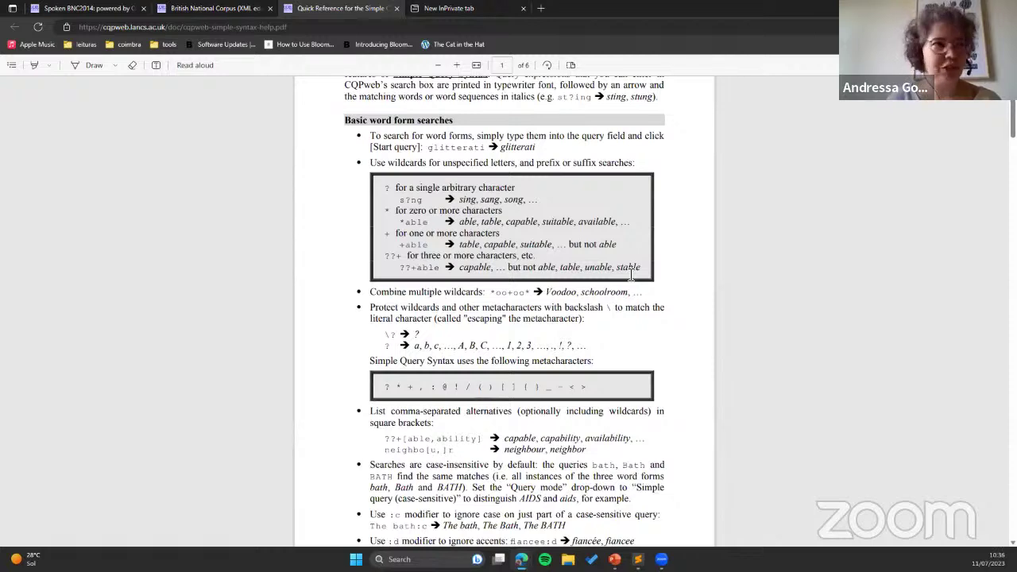
pyautogui.scroll(1, 524, 198)
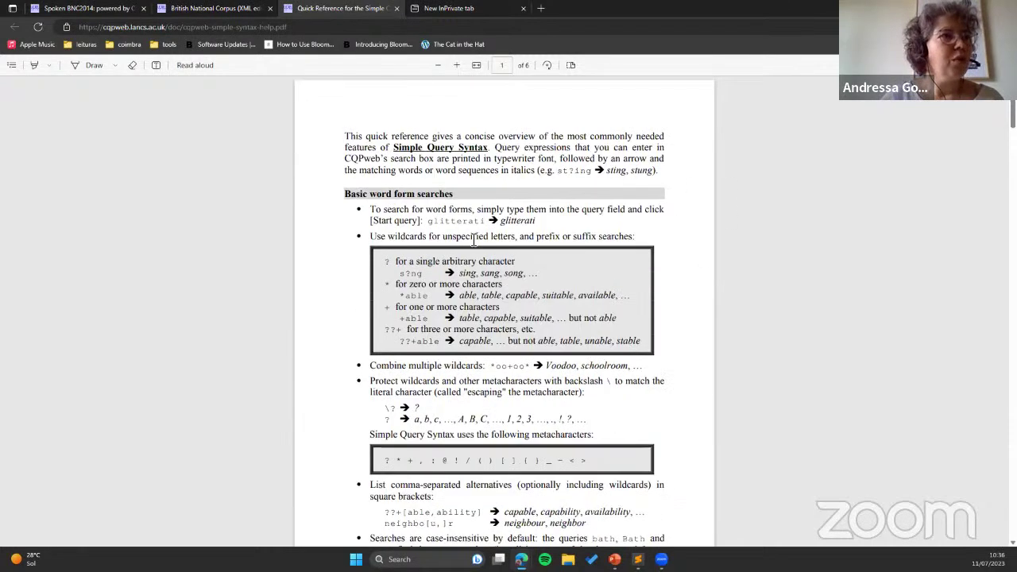
pyautogui.scroll(-10, 479, 268)
pyautogui.scroll(10, 479, 268)
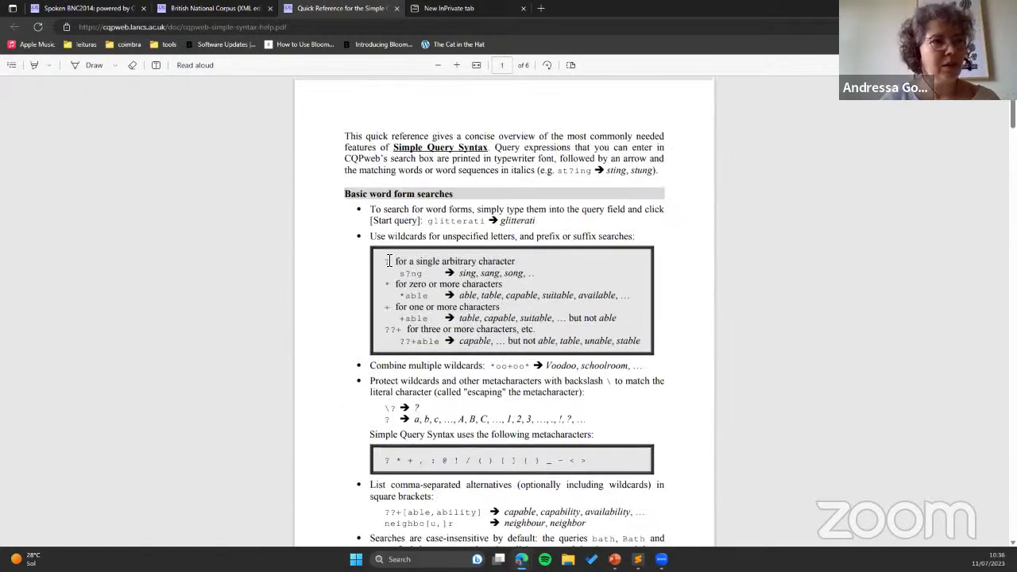
pyautogui.moveTo(385, 260); pyautogui.dragTo(512, 272)
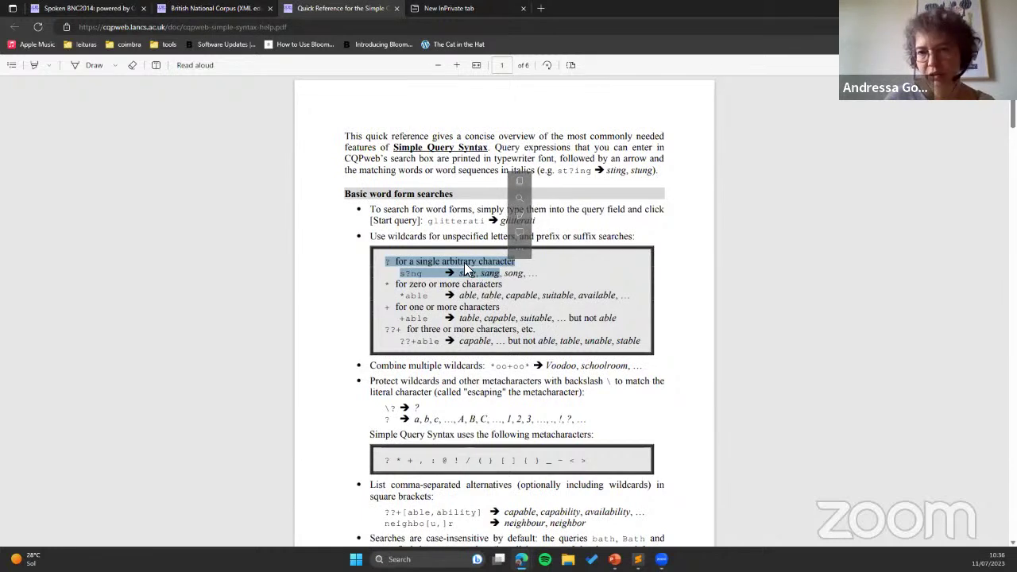
pyautogui.click(411, 275)
pyautogui.doubleClick(414, 274)
pyautogui.click(410, 275)
pyautogui.doubleClick(410, 274)
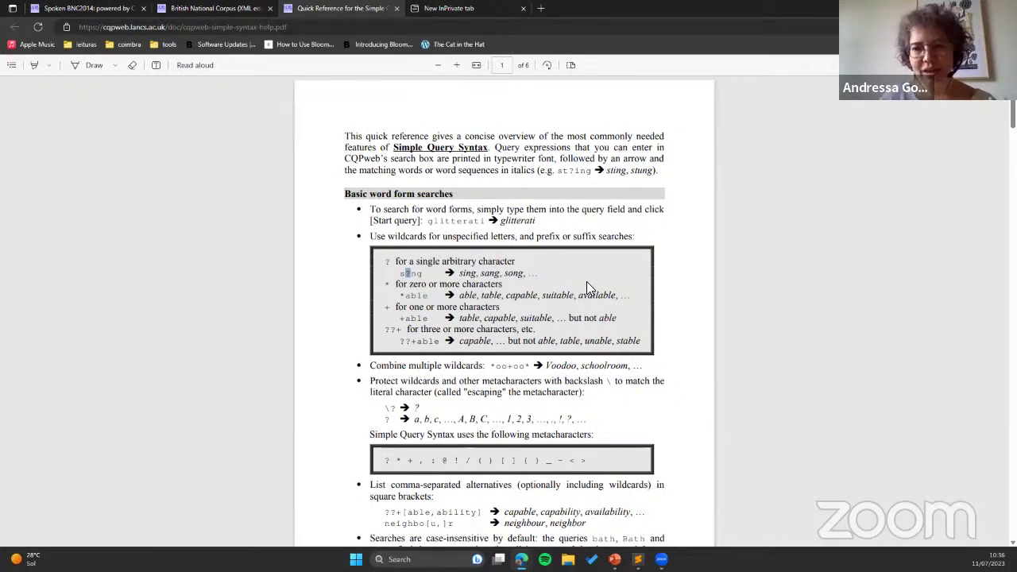
# Step: Highlight the explanation of the * wildcard for zero or more characters and look over the rules below it
pyautogui.click(392, 290)
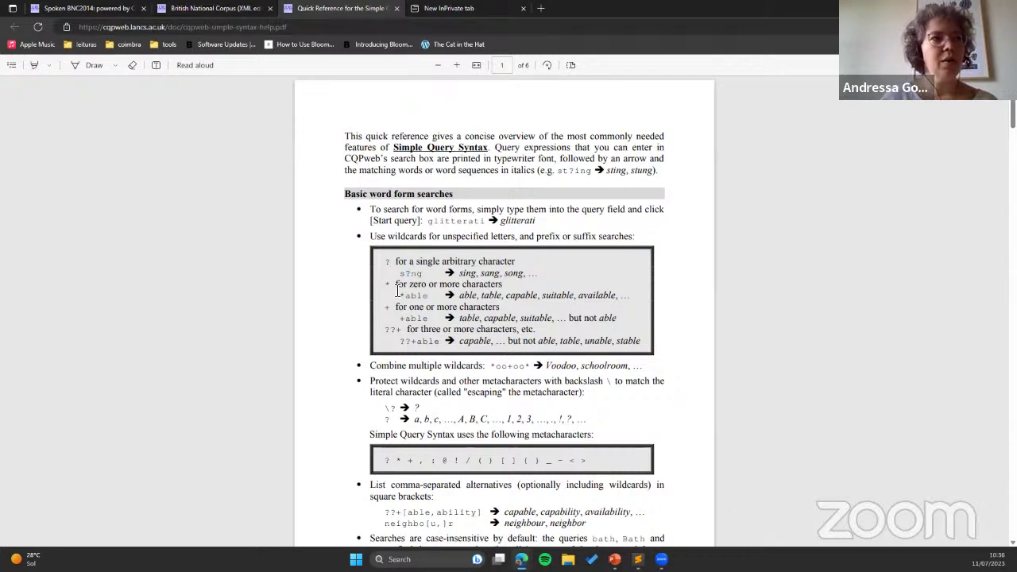
pyautogui.moveTo(447, 291); pyautogui.dragTo(448, 290)
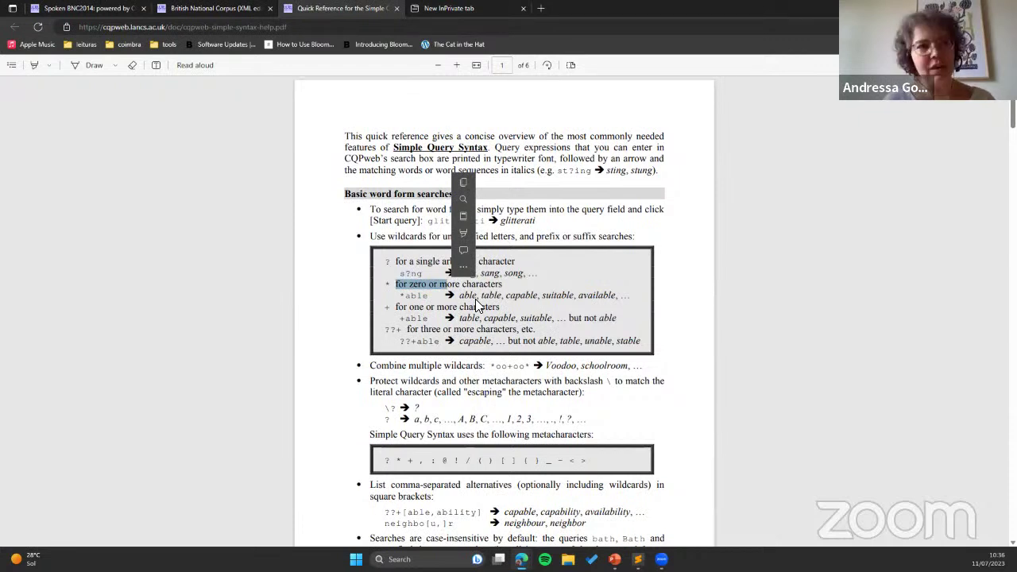
pyautogui.click(391, 298)
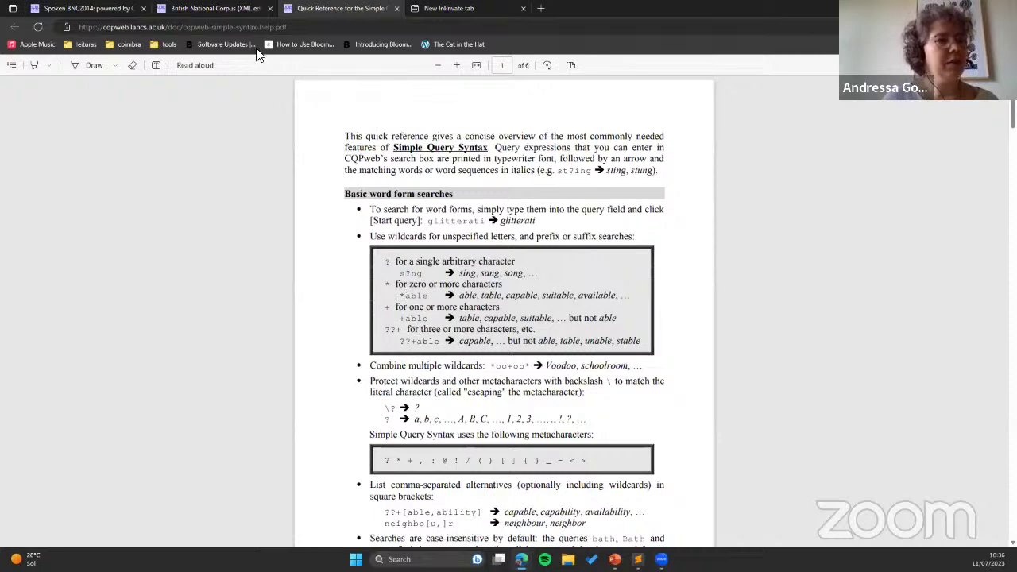
pyautogui.scroll(-1, 290, 112)
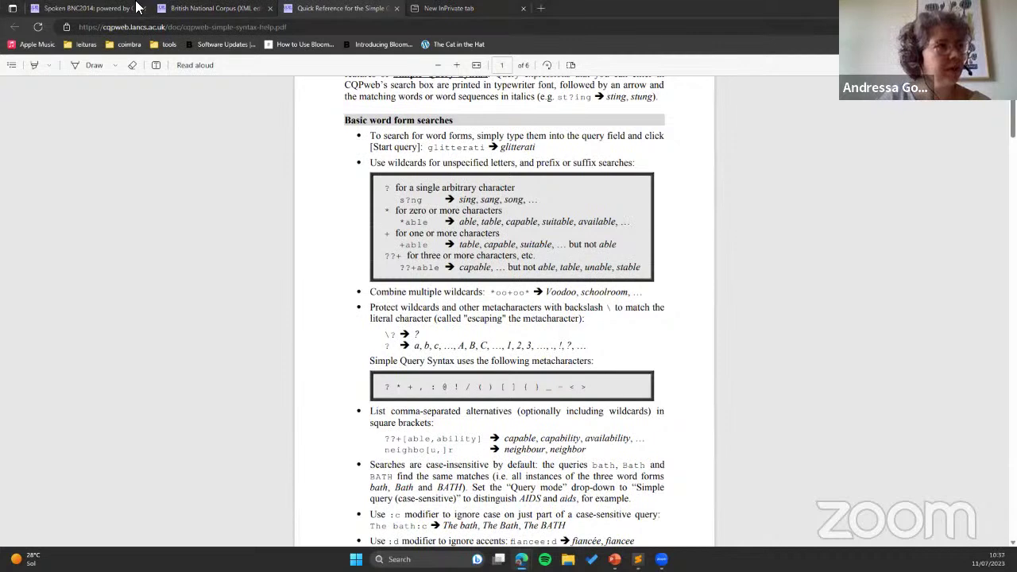
# Step: Demonstrate opening the syntax guide in a new browser tab from the corpus query form, and close the duplicate copy
pyautogui.click(103, 9)
pyautogui.click(210, 8)
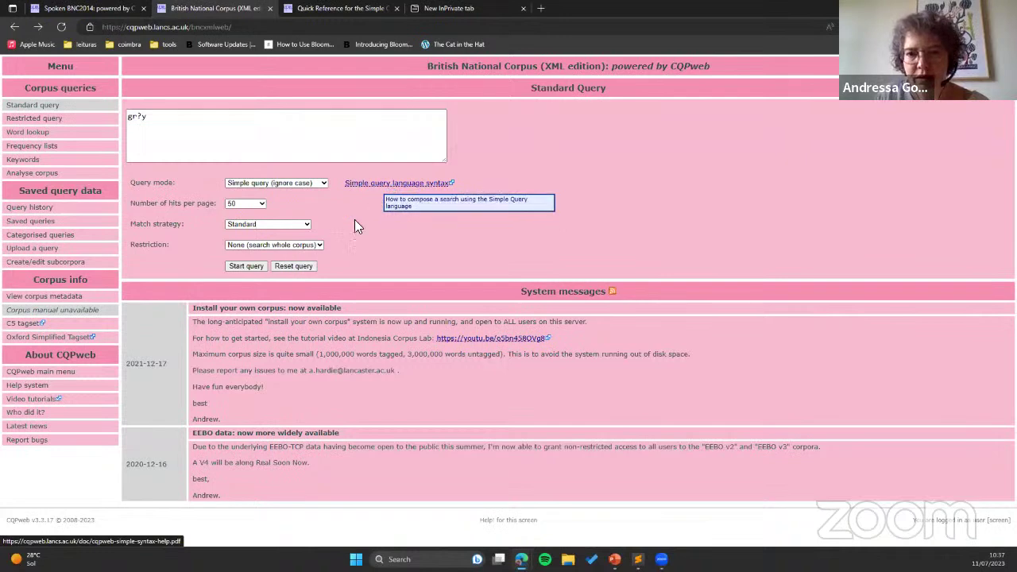
pyautogui.moveTo(441, 227); pyautogui.dragTo(446, 256)
pyautogui.click(439, 189)
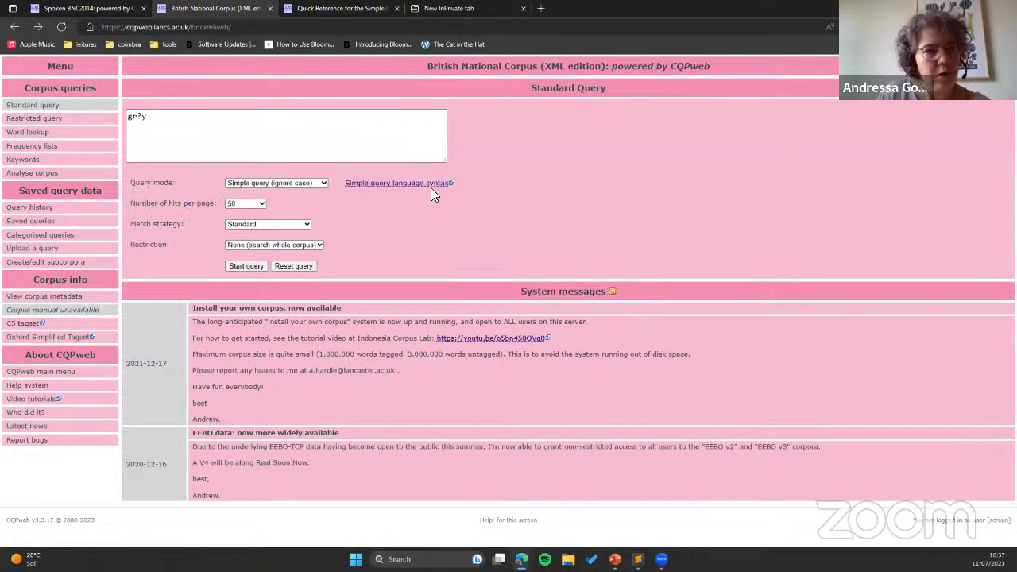
pyautogui.rightClick(367, 183)
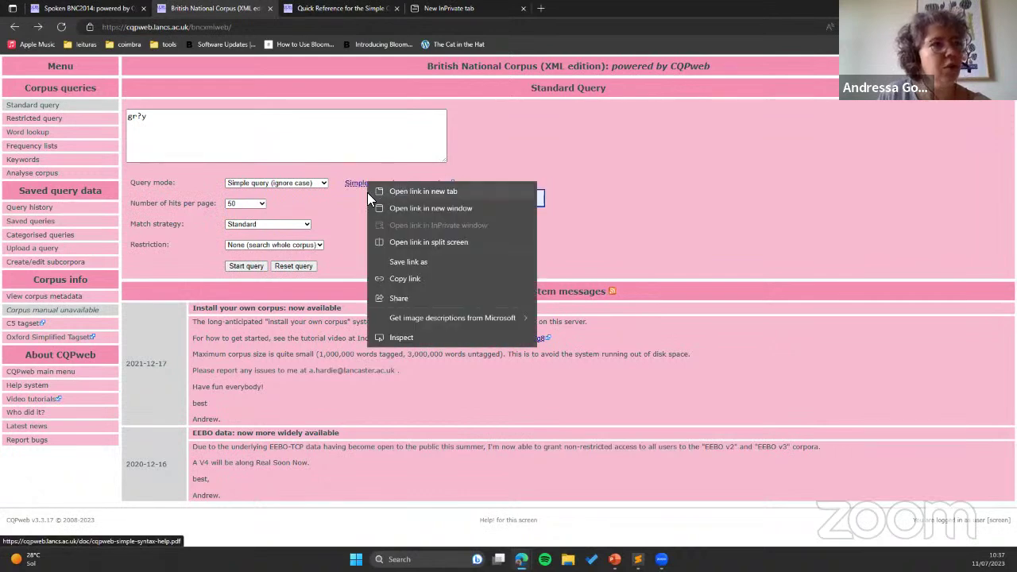
pyautogui.click(333, 201)
pyautogui.click(349, 195)
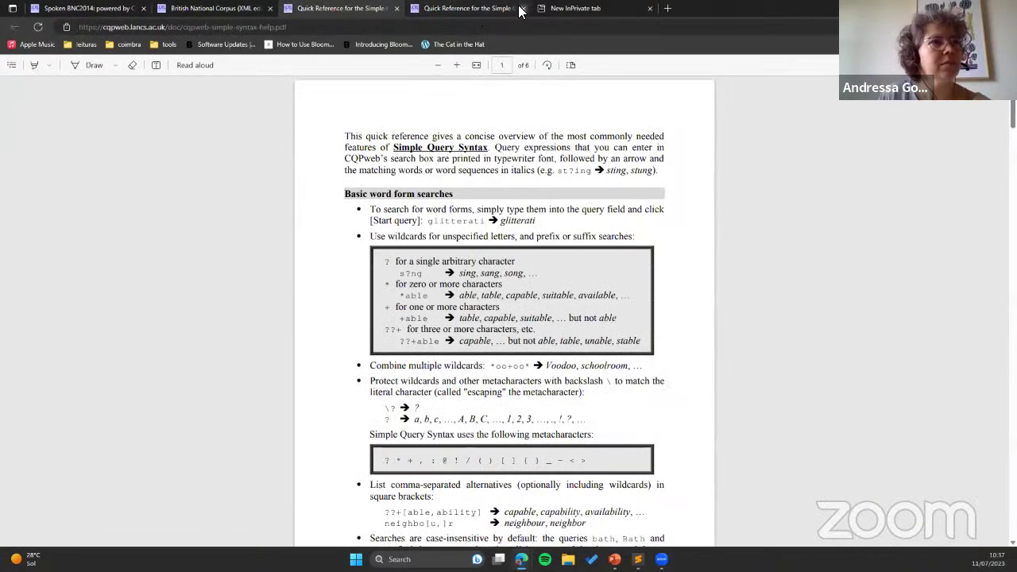
pyautogui.click(521, 8)
# Step: Point out the syntax guide's web address, skim its first page and return to the corpus query form
pyautogui.click(203, 28)
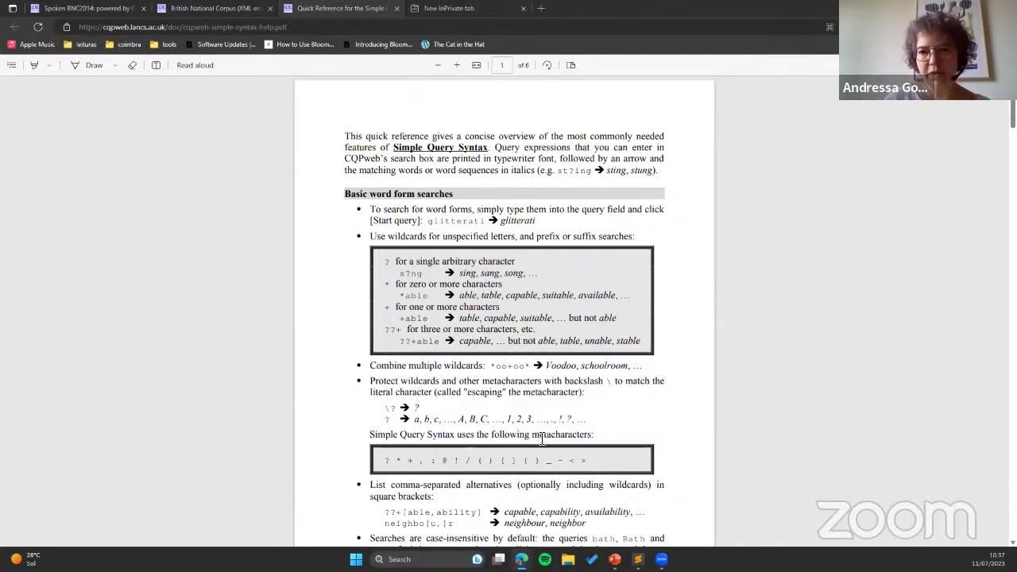
pyautogui.scroll(-2, 538, 436)
pyautogui.scroll(-2, 538, 436)
pyautogui.click(236, 14)
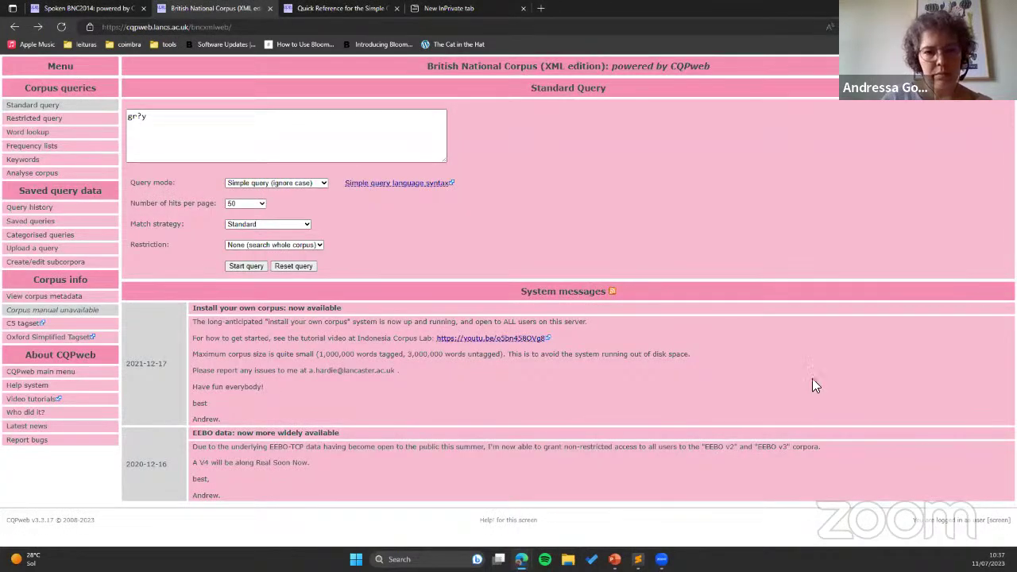
# Step: Check the antonyms exercise slide, run a simple query for "*mature" on the whole corpus and scan the matched word forms
pyautogui.hotkey('alt', 'Tab')
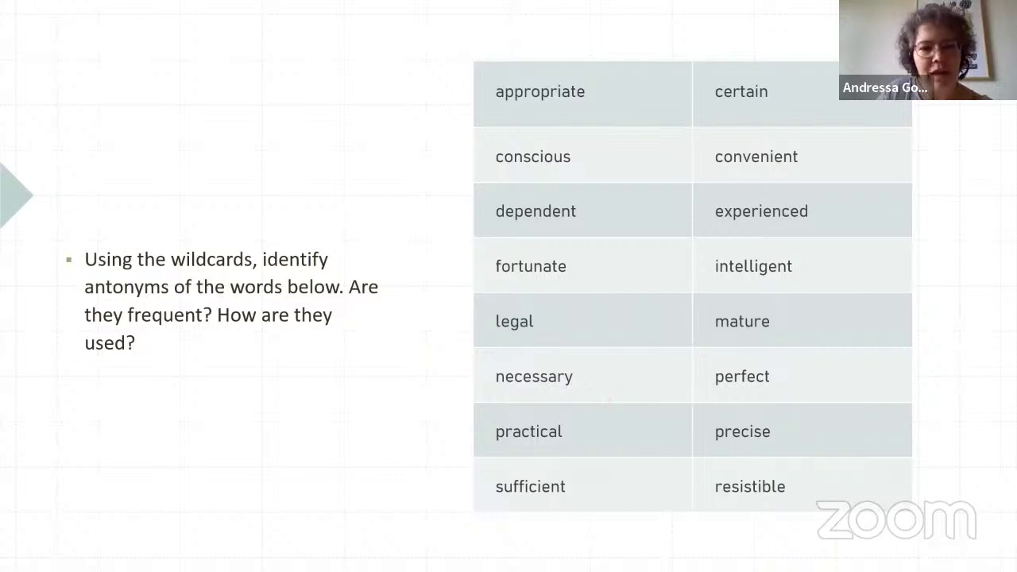
pyautogui.hotkey('alt', 'Tab')
pyautogui.moveTo(243, 125); pyautogui.dragTo(61, 120)
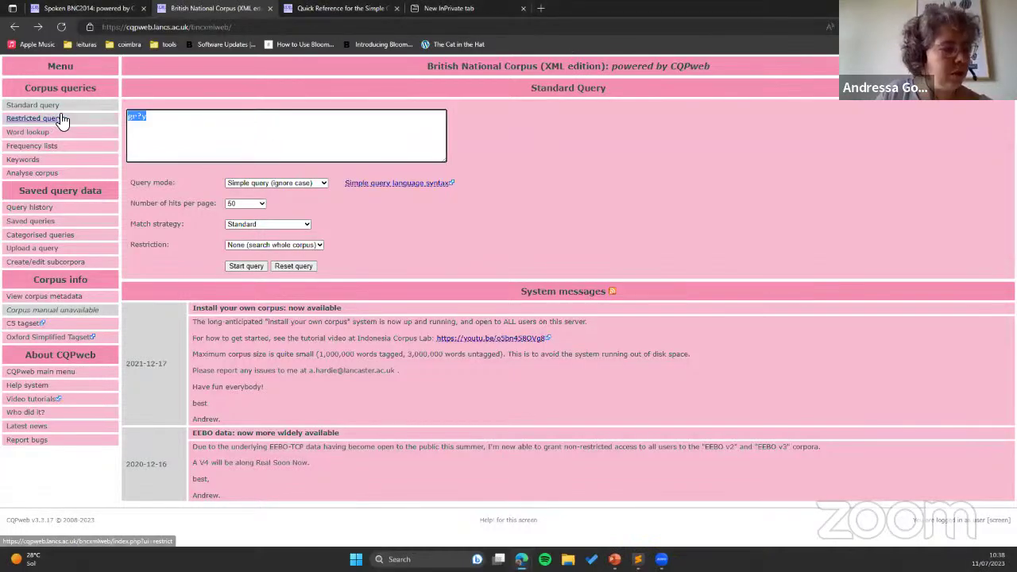
pyautogui.write('mature')
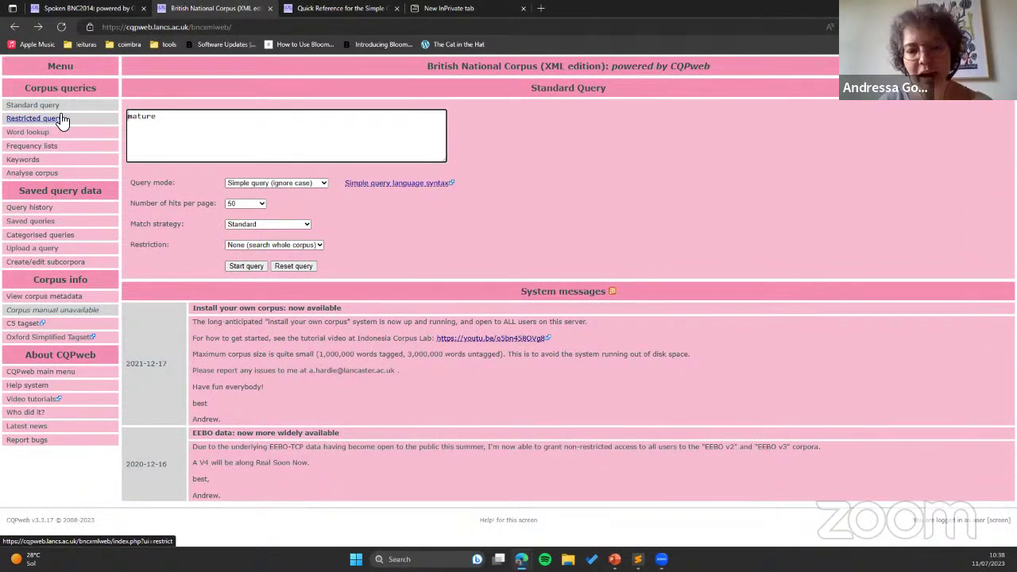
pyautogui.press('Home')
pyautogui.write('*')
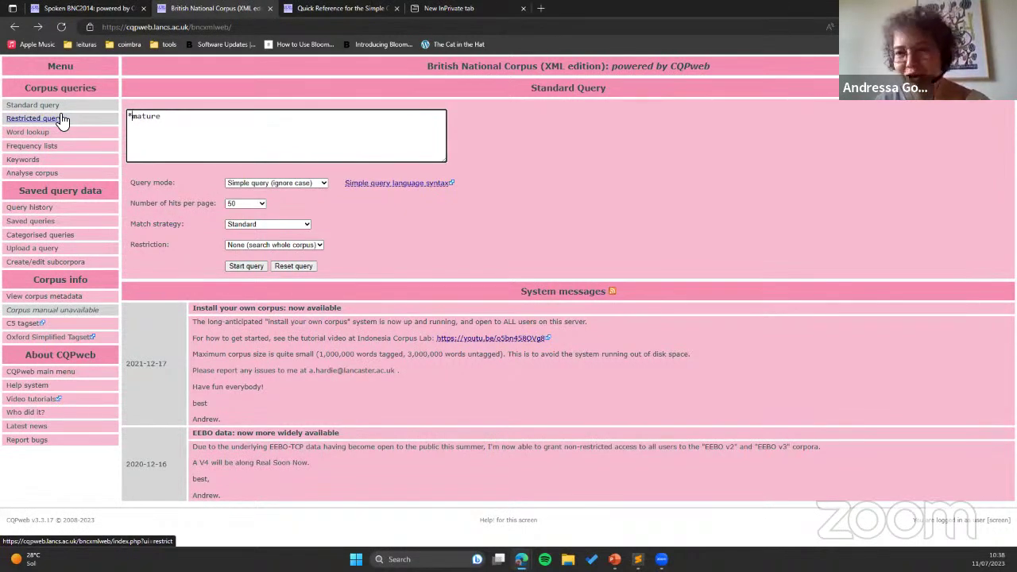
pyautogui.click(253, 267)
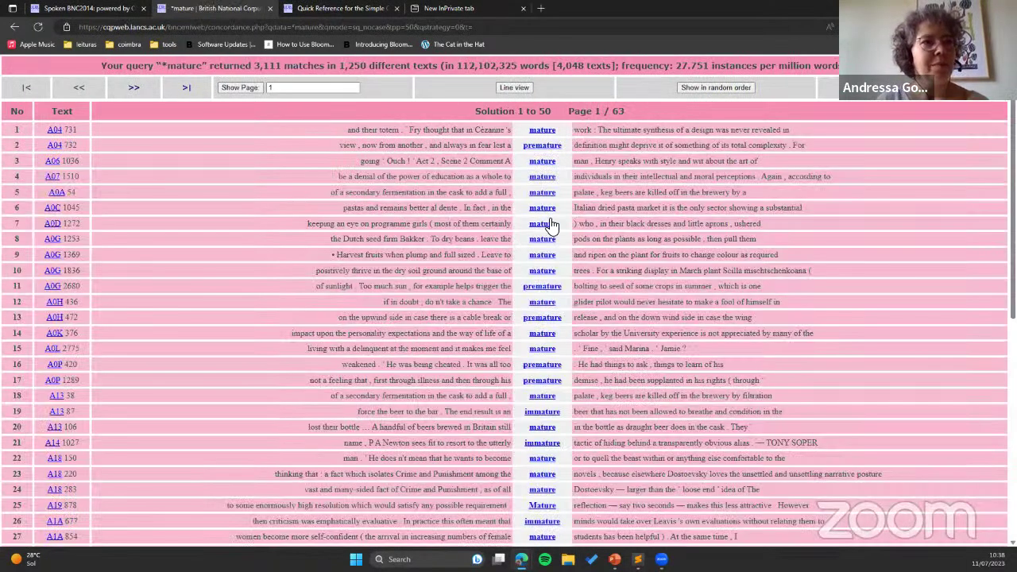
pyautogui.scroll(-2, 578, 281)
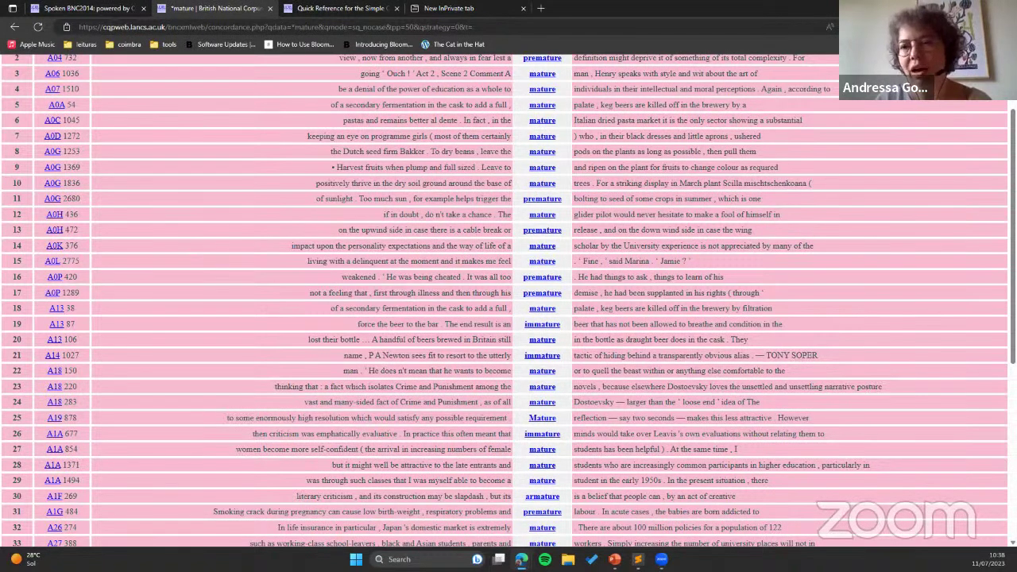
# Step: Switch to the presentation and advance to the "Searches with POS tags" slide
pyautogui.hotkey('alt', 'Tab')
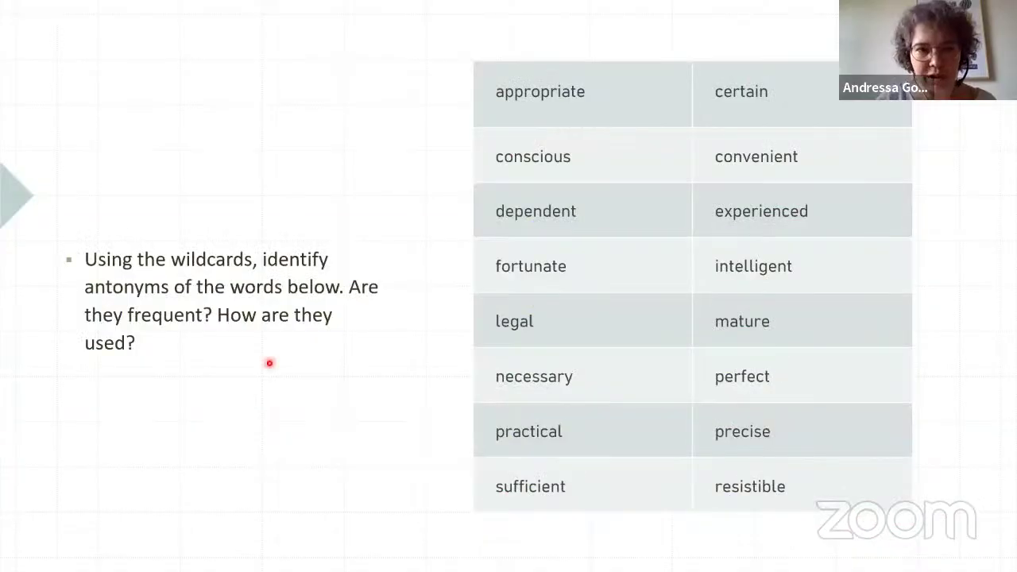
pyautogui.press('Right')
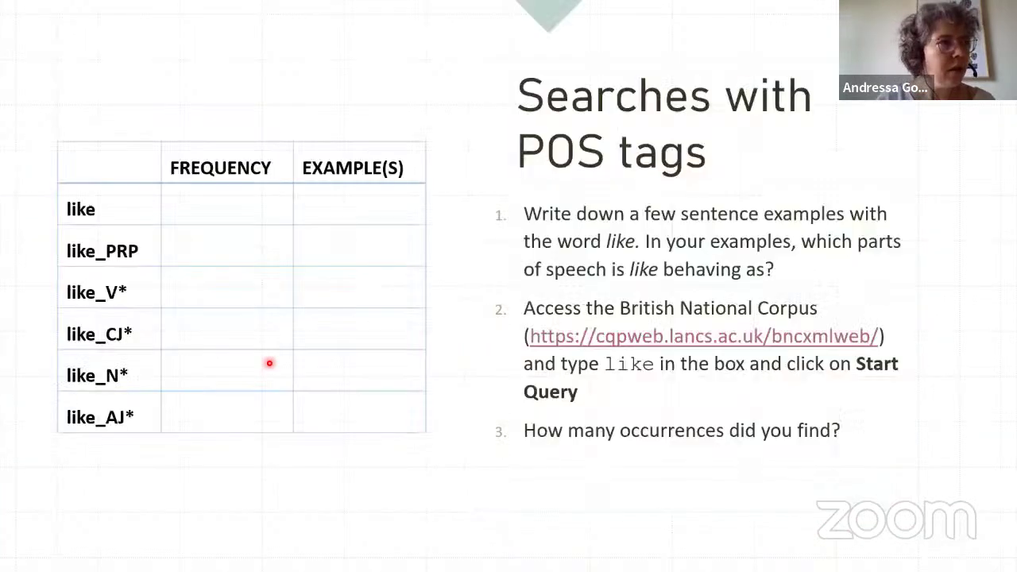
# Step: Review the antonyms exercise and simple query slides, and return to the "Searches with POS tags" slide
pyautogui.press('Left')
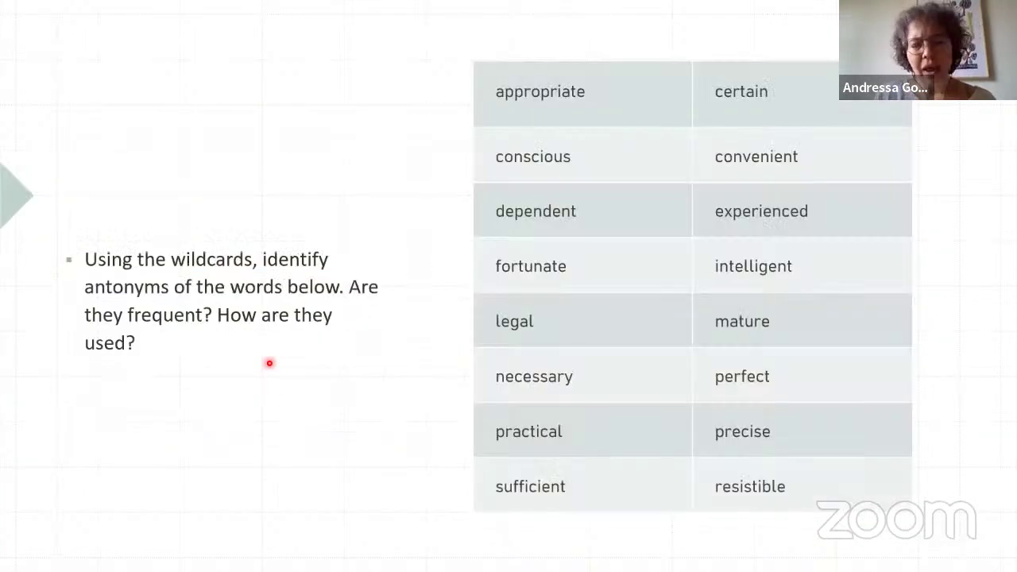
pyautogui.press('Left')
pyautogui.press('Right')
pyautogui.press('Left')
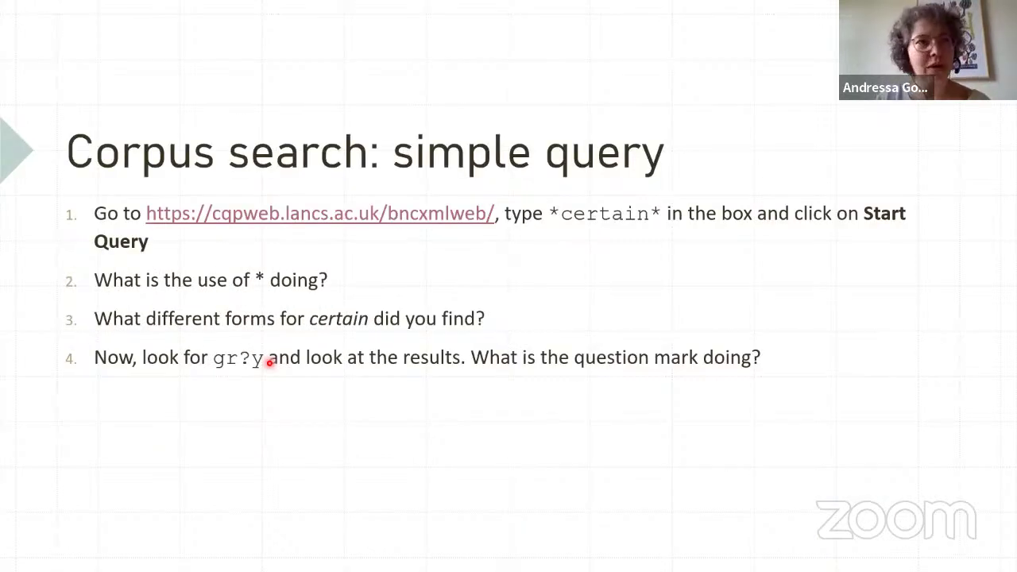
pyautogui.press('Right')
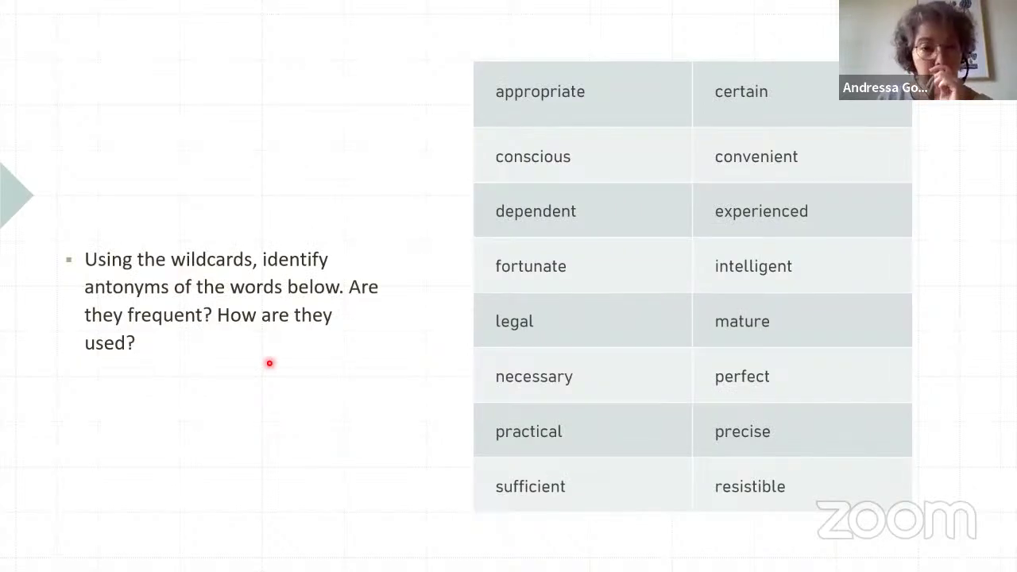
pyautogui.press('Right')
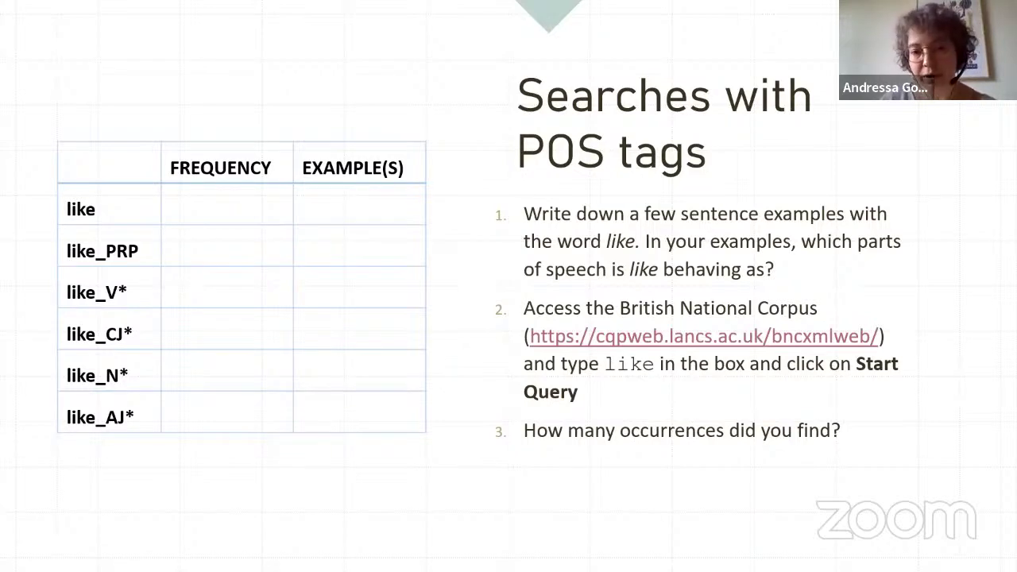
# Step: Switch to CQPweb in the browser, start a new query and run a simple query for "like" on the whole corpus
pyautogui.hotkey('alt', 'Tab')
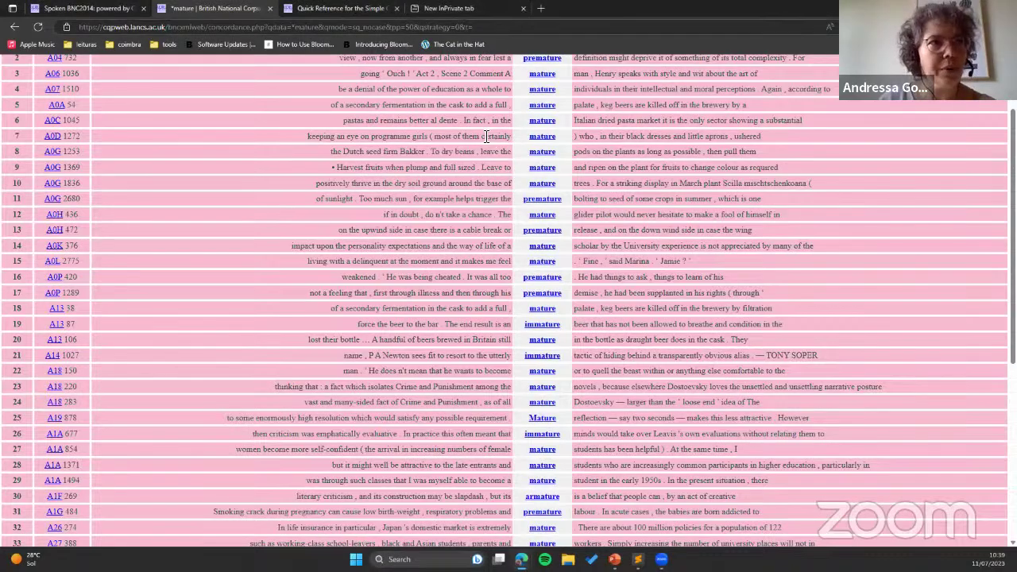
pyautogui.scroll(2, 524, 164)
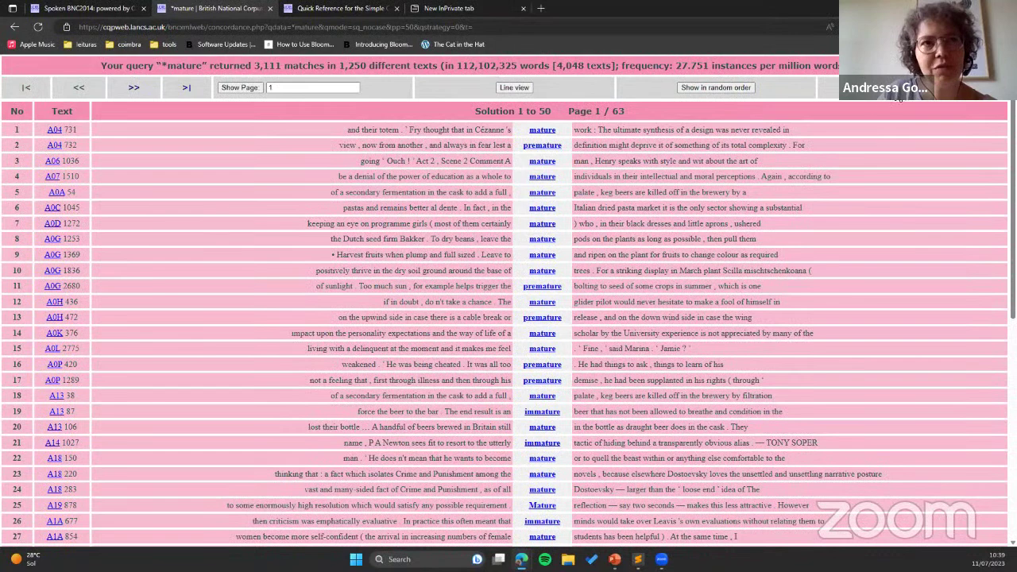
pyautogui.click(915, 94)
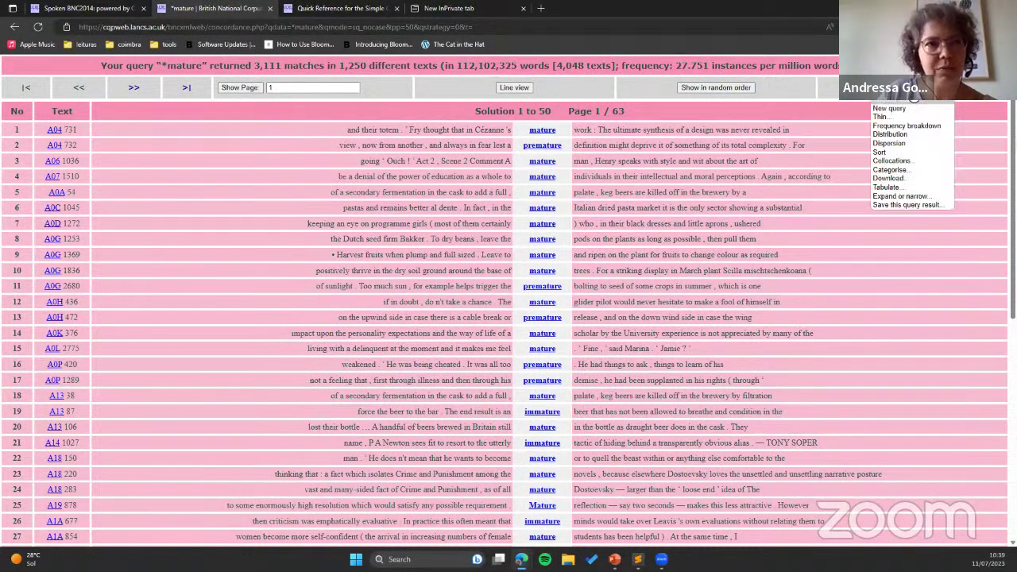
pyautogui.click(901, 108)
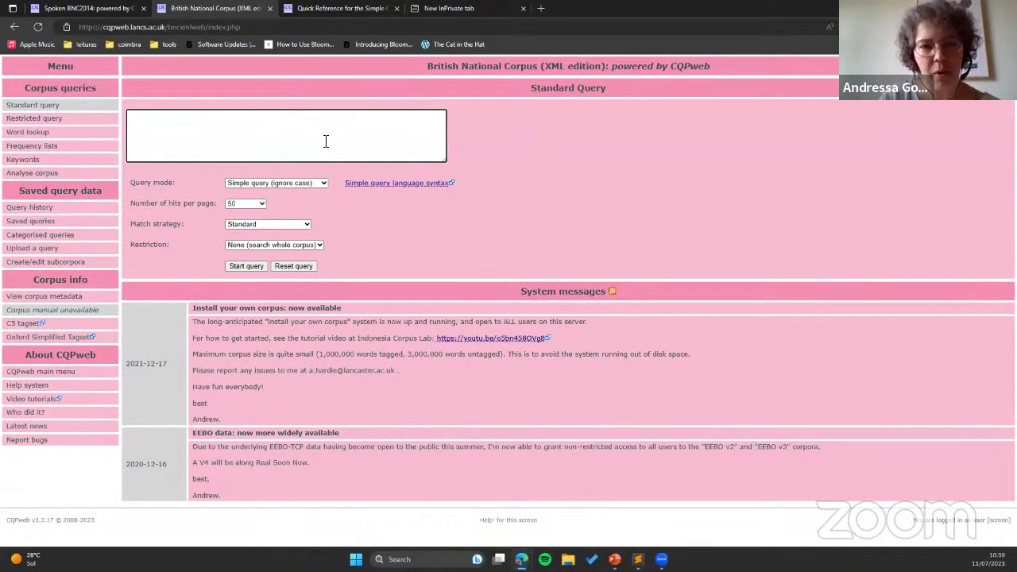
pyautogui.write('like')
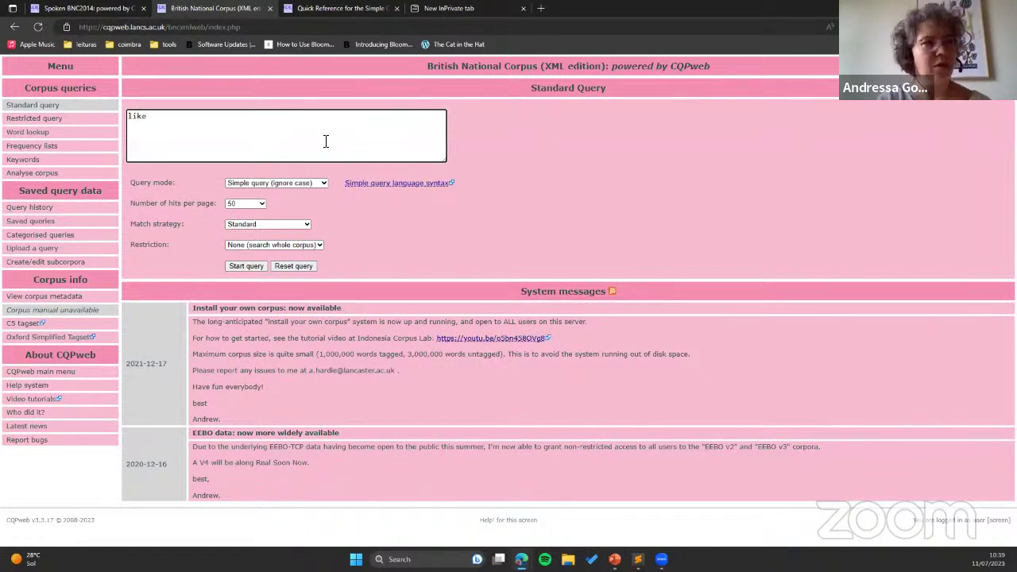
pyautogui.click(249, 266)
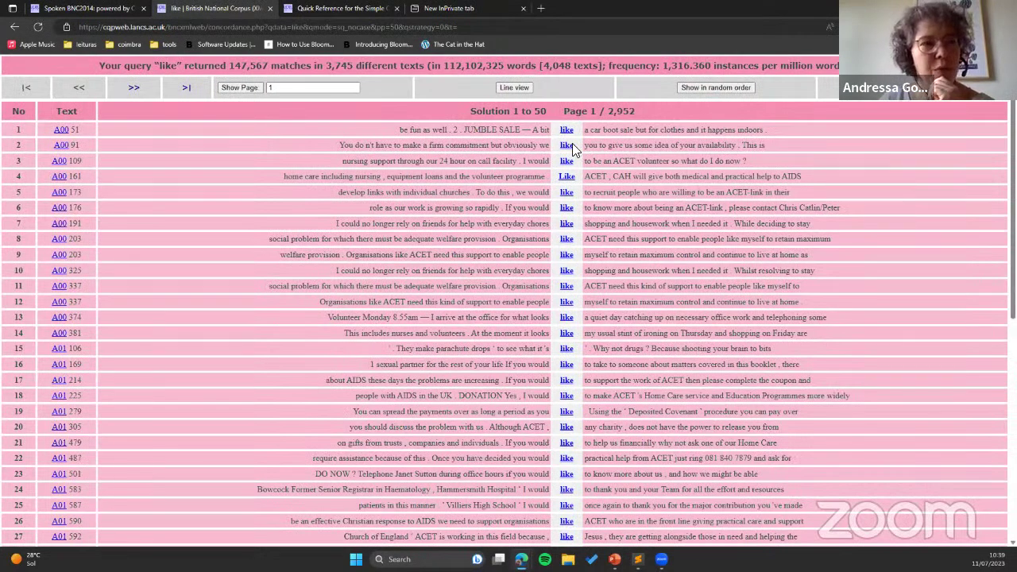
# Step: Open the extended context of the third "like" match and show its part-of-speech tags
pyautogui.moveTo(569, 139)
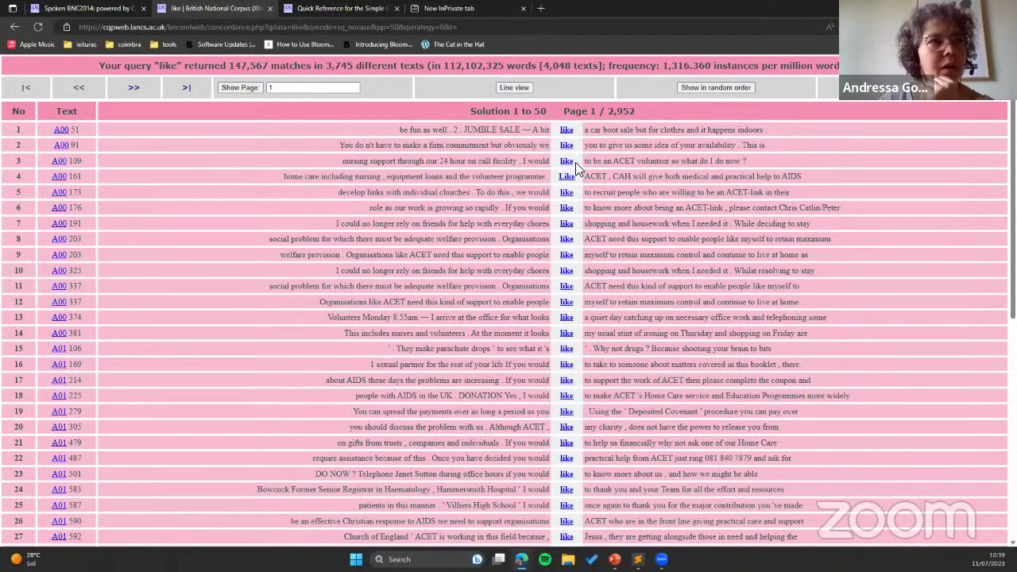
pyautogui.moveTo(578, 165)
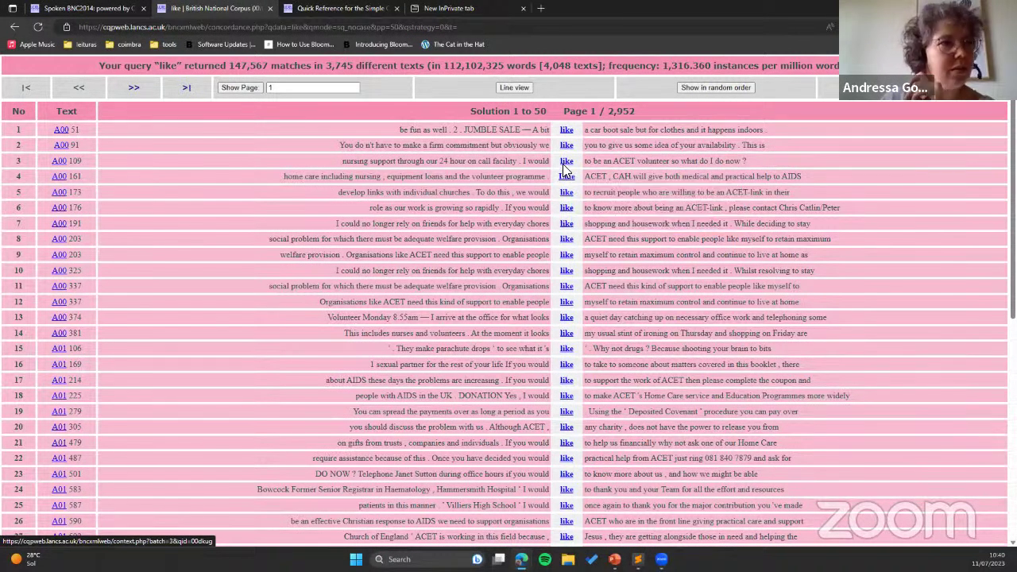
pyautogui.click(566, 164)
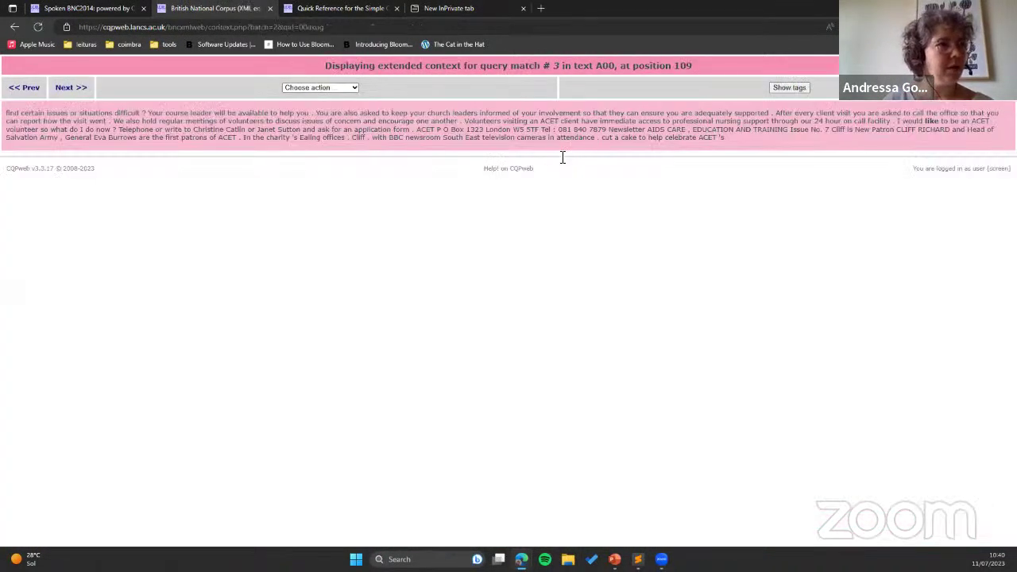
pyautogui.click(798, 88)
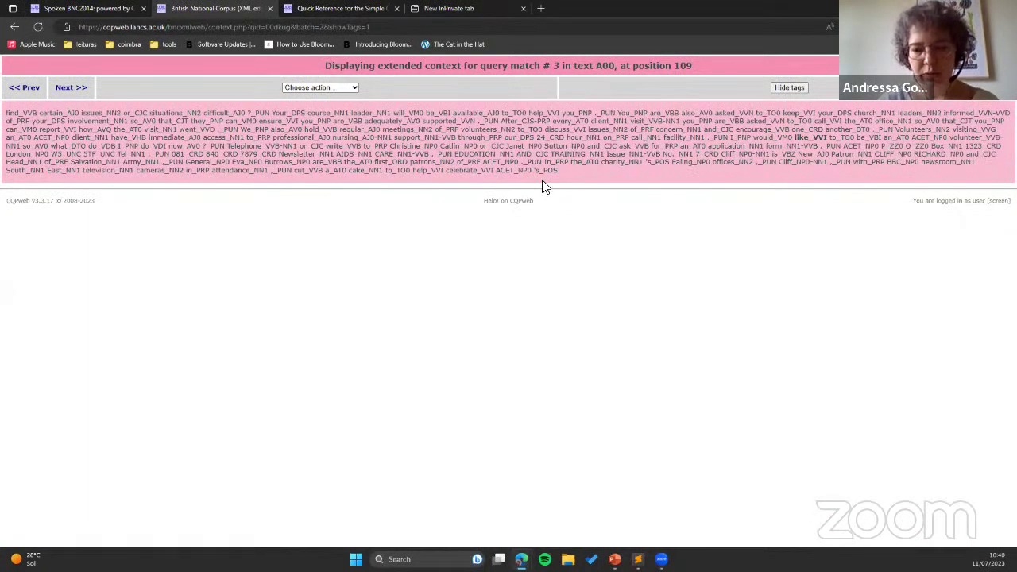
# Step: Enlarge the tagged context page and find the word "like" in it
pyautogui.hotkey('ctrl', '+')
pyautogui.hotkey('ctrl', '+')
pyautogui.hotkey('ctrl', '+')
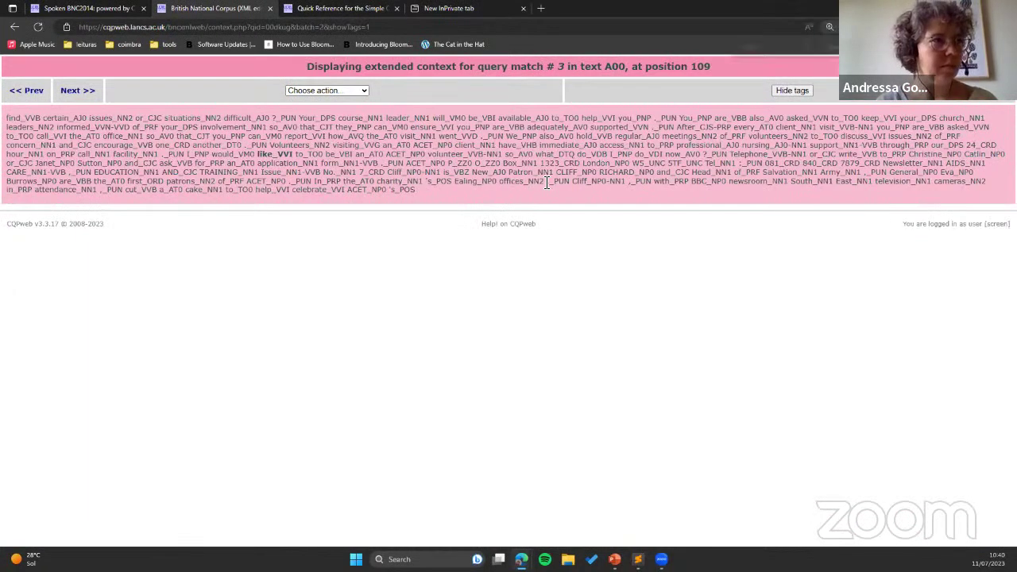
pyautogui.hotkey('ctrl', 'f')
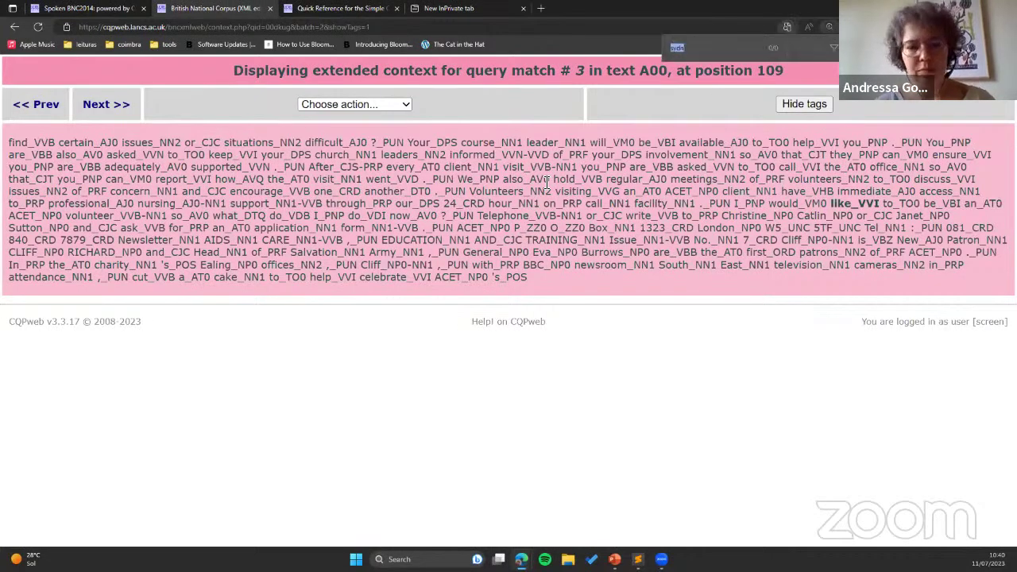
pyautogui.write('like')
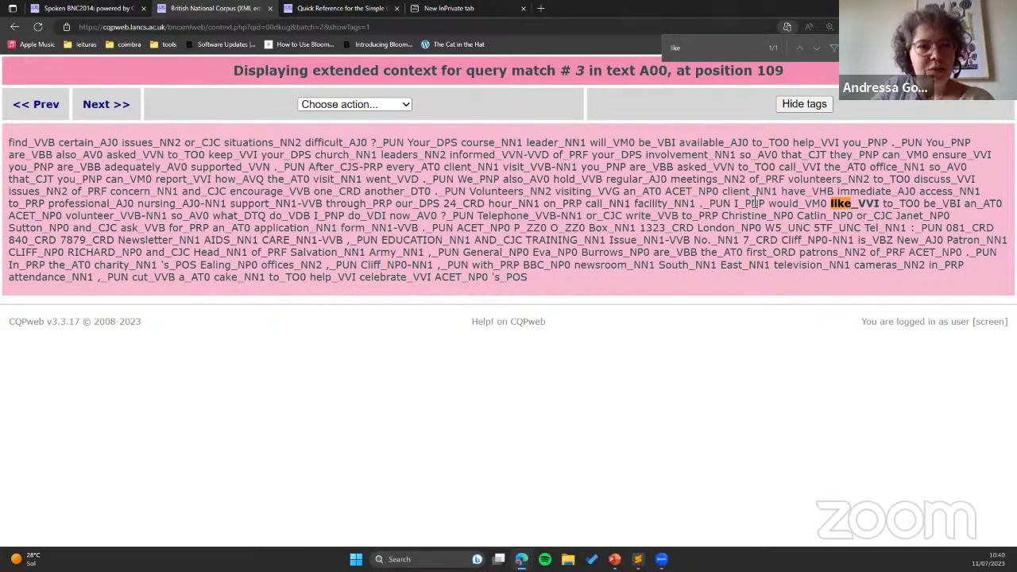
# Step: Point out the tagged words in "would like to be" and highlight the VVI tag attached to "like"
pyautogui.moveTo(768, 205); pyautogui.dragTo(801, 205)
pyautogui.click(864, 205)
pyautogui.moveTo(864, 205); pyautogui.dragTo(831, 205)
pyautogui.moveTo(924, 204); pyautogui.dragTo(949, 205)
pyautogui.moveTo(845, 205); pyautogui.dragTo(864, 205)
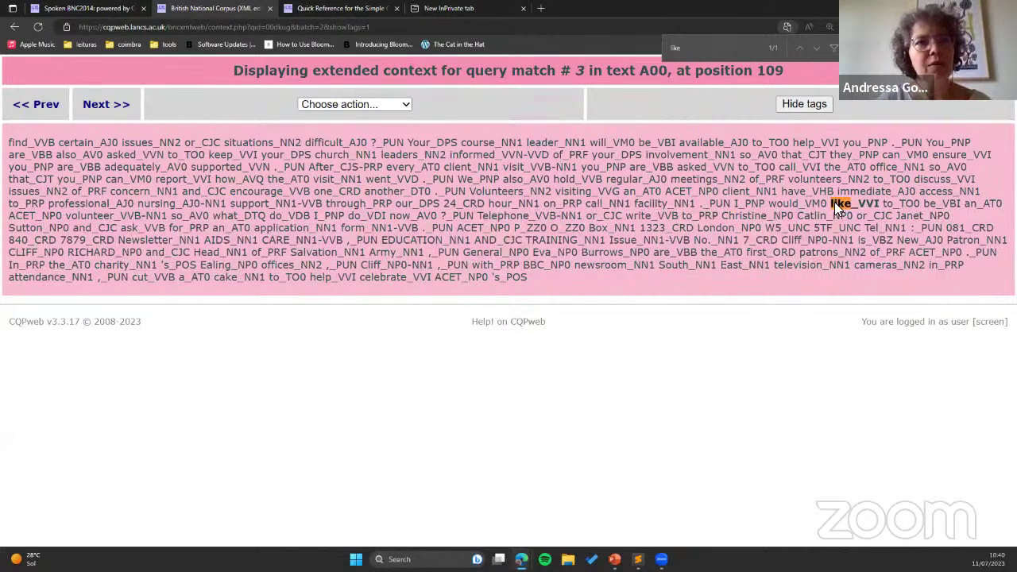
pyautogui.moveTo(879, 201); pyautogui.dragTo(880, 204)
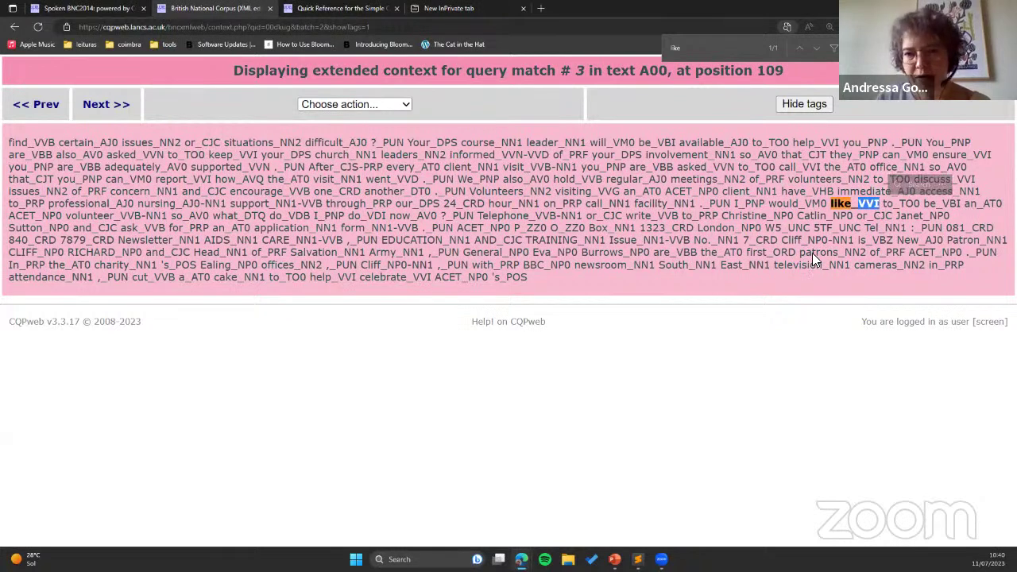
# Step: Highlight the opening letters of sample tags: V in the tag of "like", VB in the tag of "be" and P in a PUN tag
pyautogui.click(874, 205)
pyautogui.moveTo(864, 204); pyautogui.dragTo(854, 204)
pyautogui.click(855, 204)
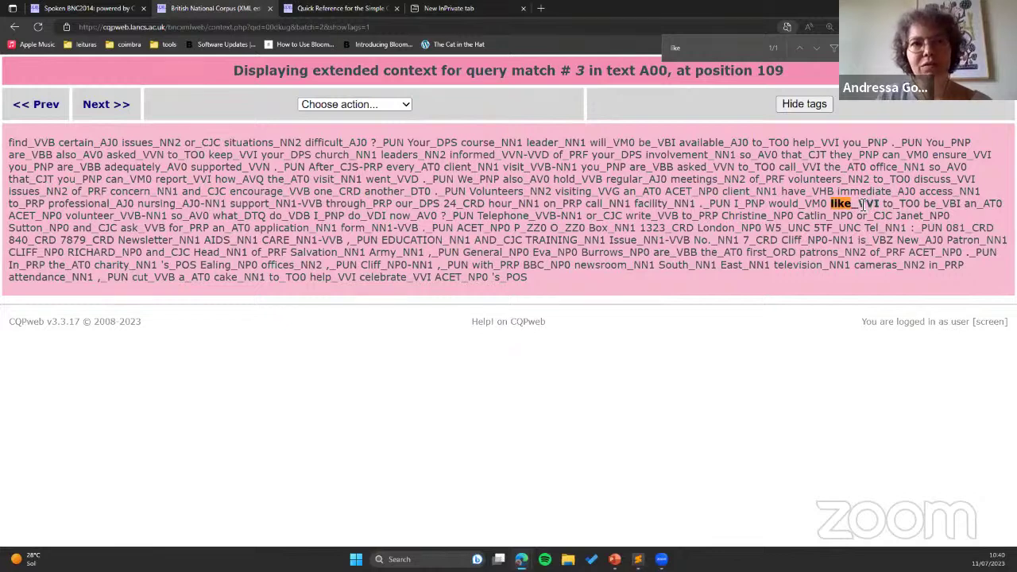
pyautogui.moveTo(857, 204); pyautogui.dragTo(869, 204)
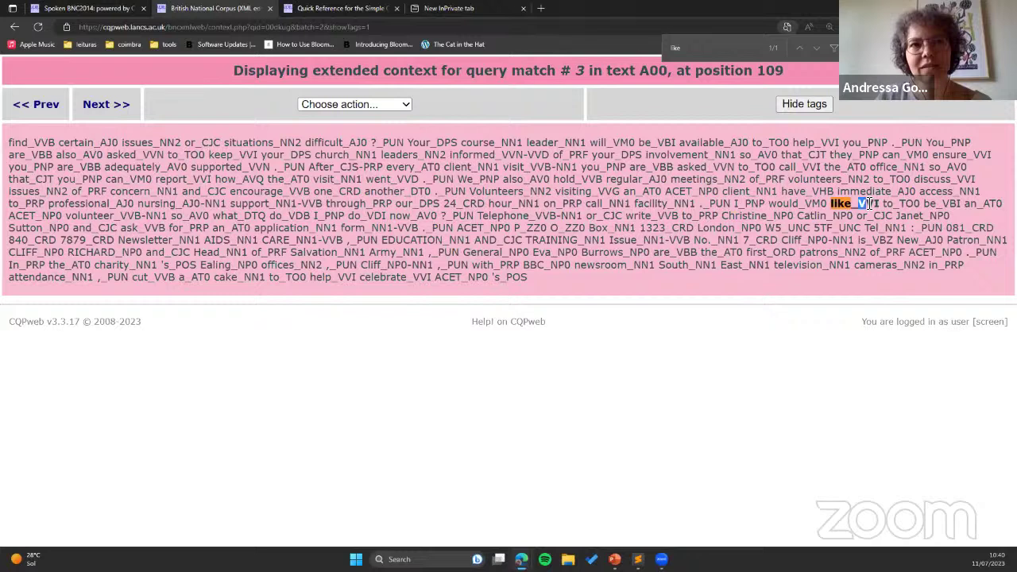
pyautogui.click(926, 205)
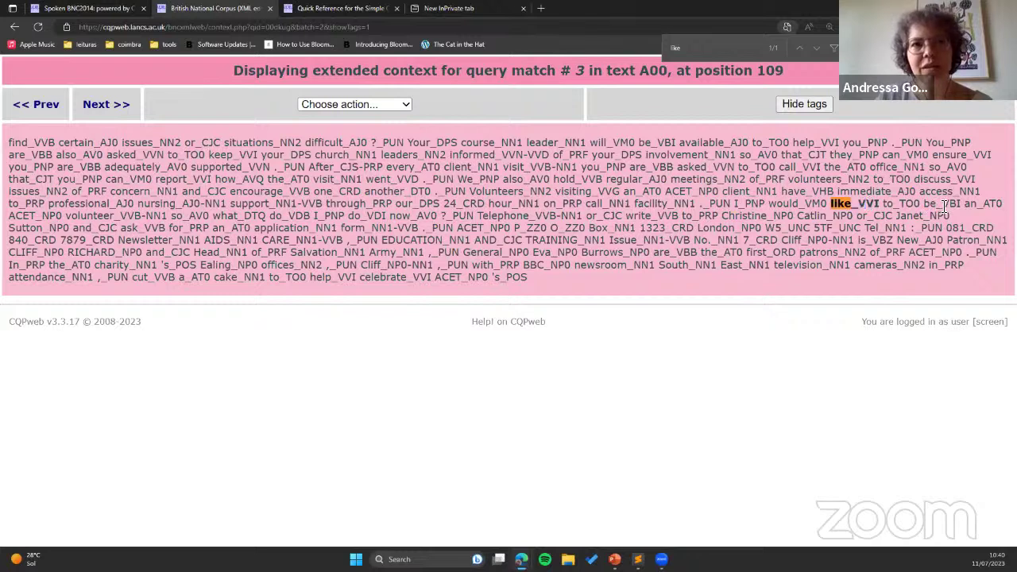
pyautogui.moveTo(942, 204); pyautogui.dragTo(955, 205)
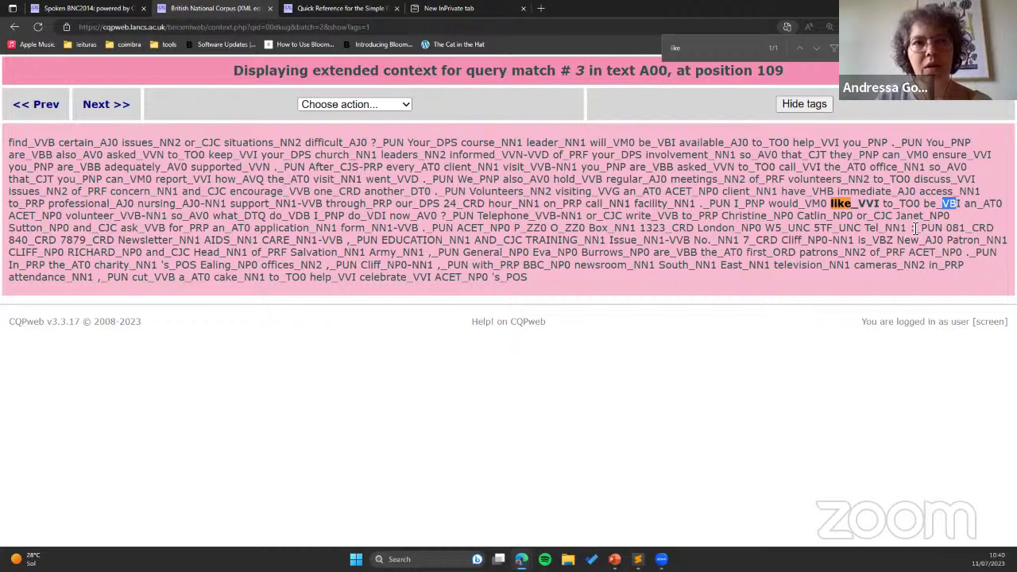
pyautogui.moveTo(920, 228); pyautogui.dragTo(927, 228)
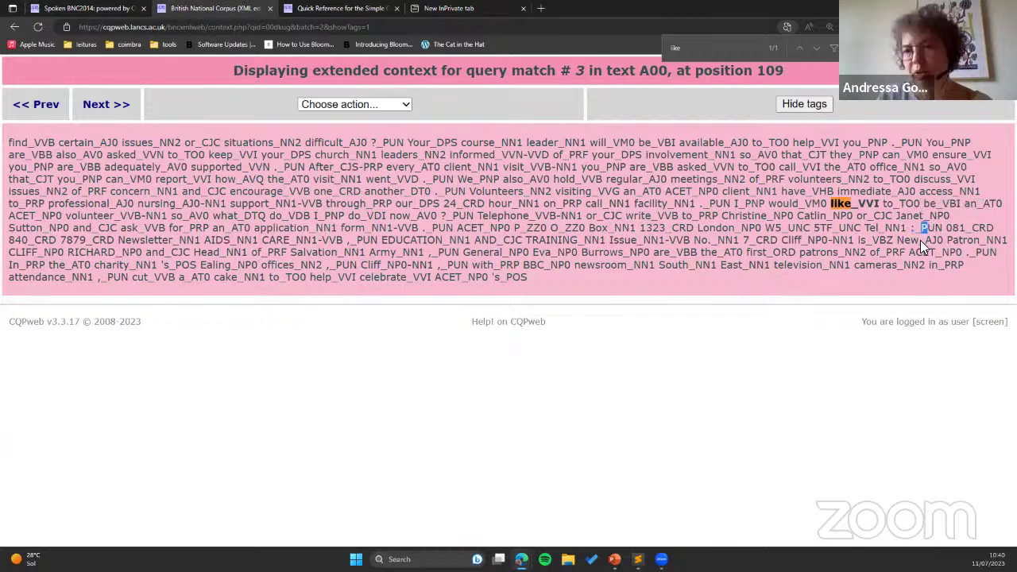
# Step: Return to the query form, run a simple query for "love_N*" on the whole corpus and point out the results heading
pyautogui.click(22, 27)
pyautogui.click(22, 28)
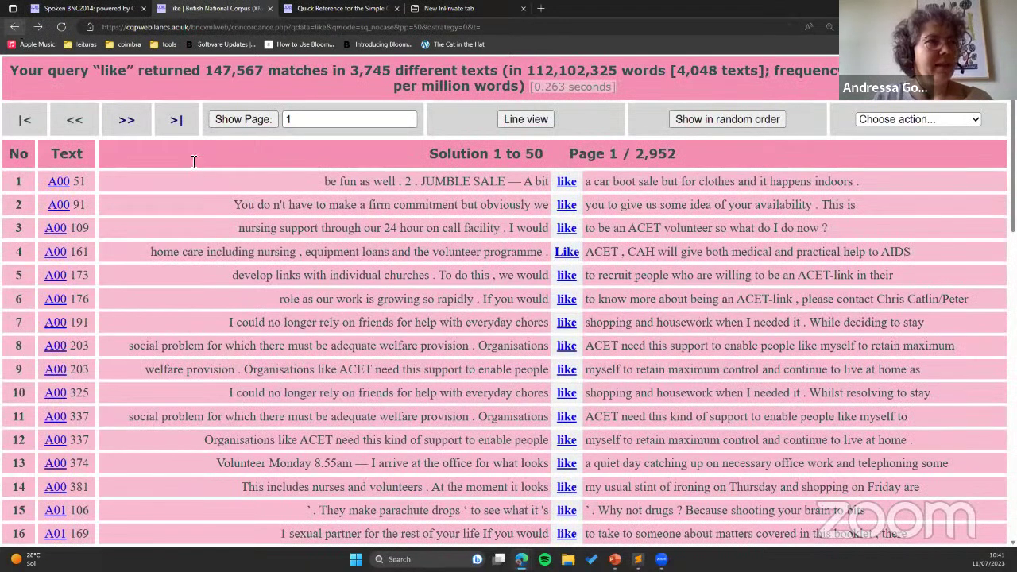
pyautogui.hotkey('alt', 'Left')
pyautogui.hotkey('ctrl', 'a')
pyautogui.write('lo')
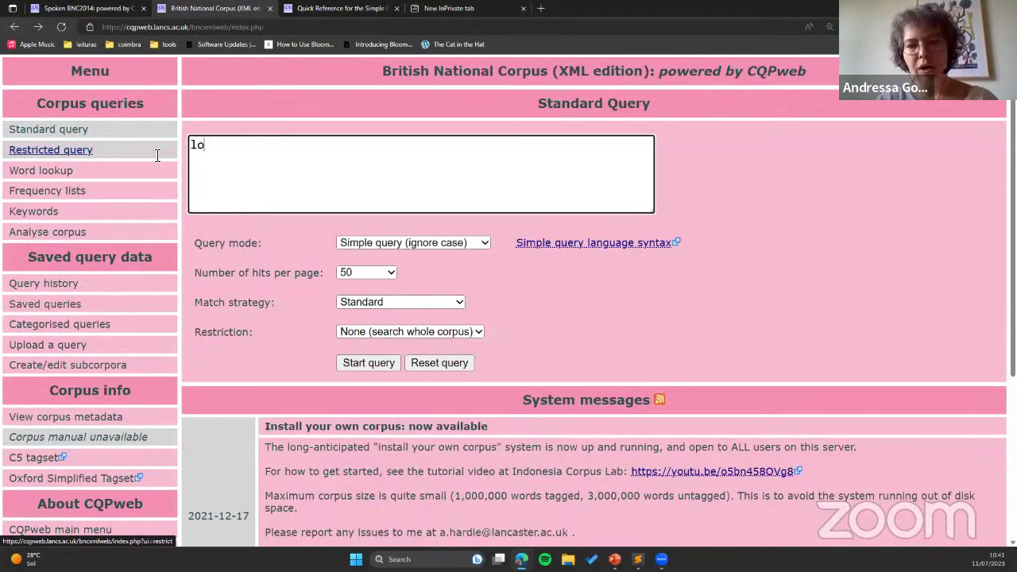
pyautogui.write('ve')
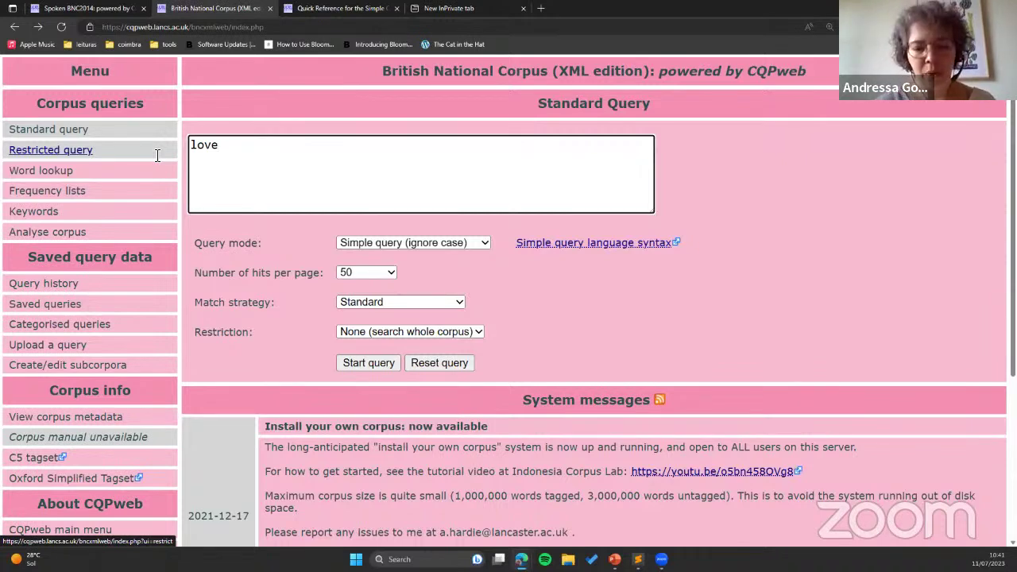
pyautogui.write('_')
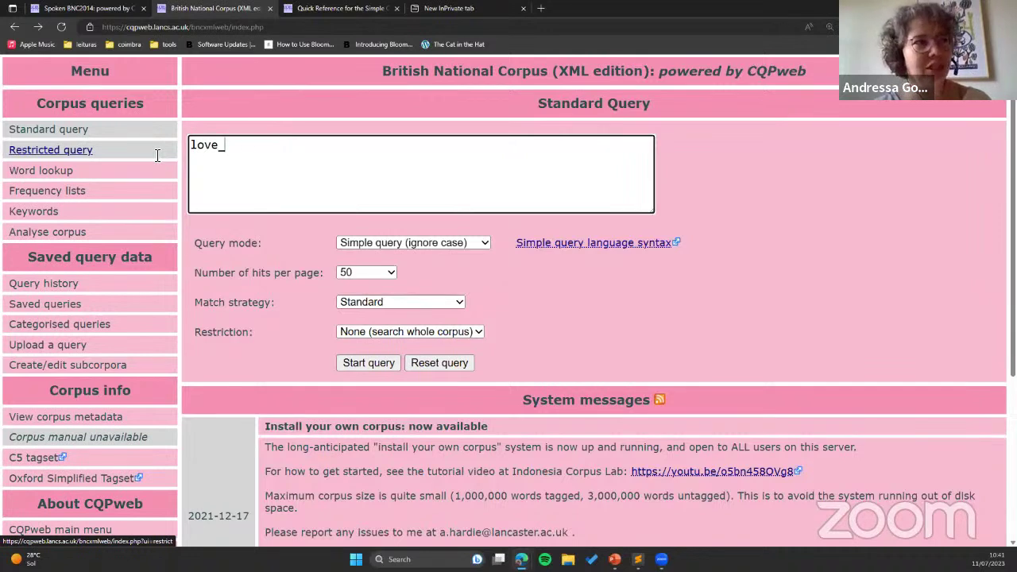
pyautogui.write('N')
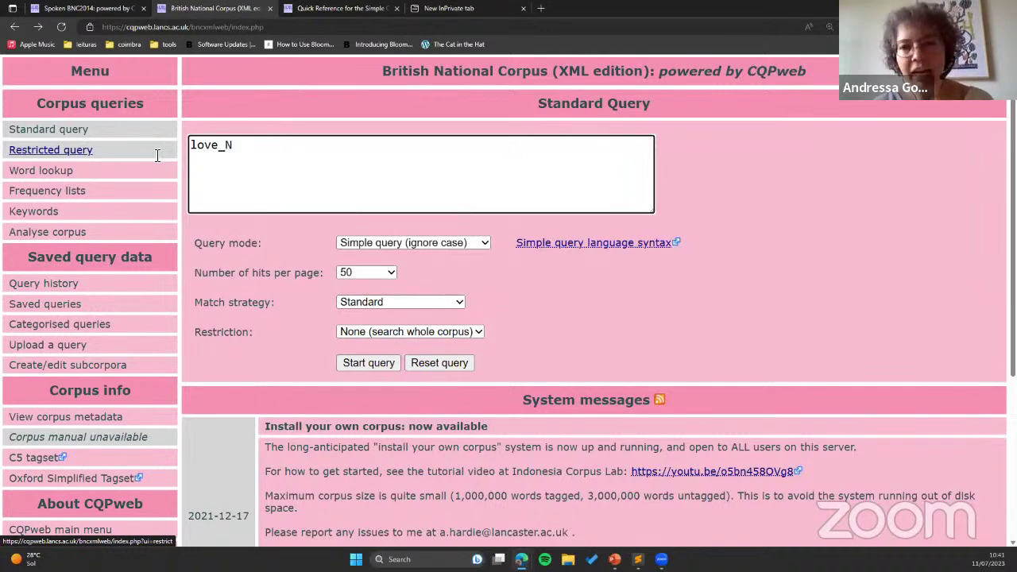
pyautogui.write('*')
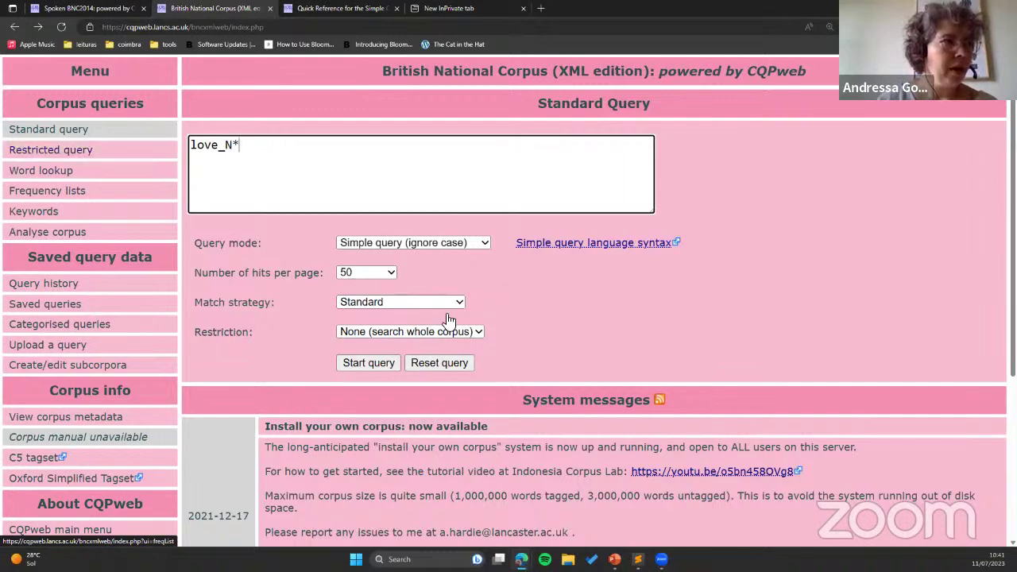
pyautogui.click(361, 358)
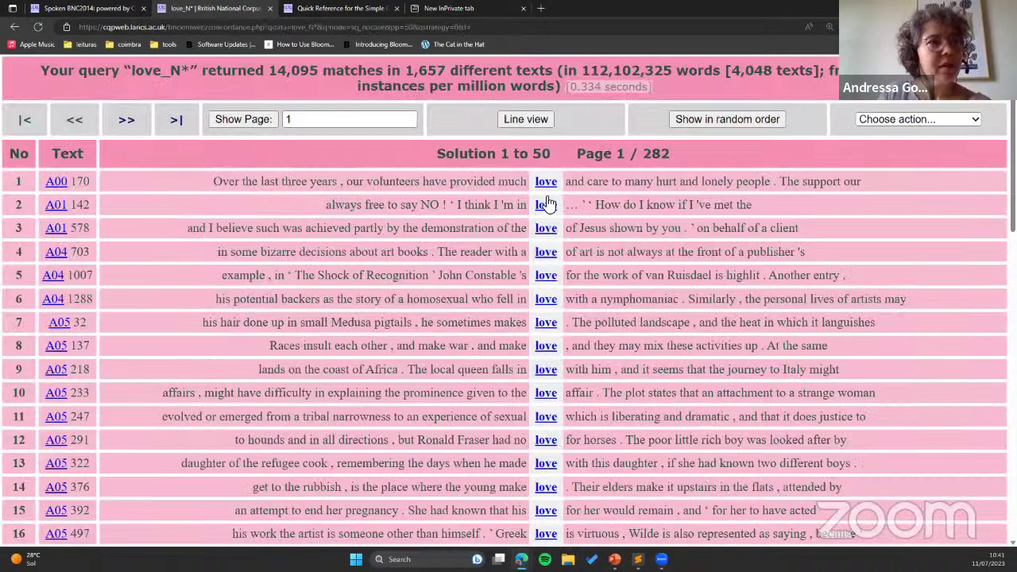
pyautogui.moveTo(556, 207)
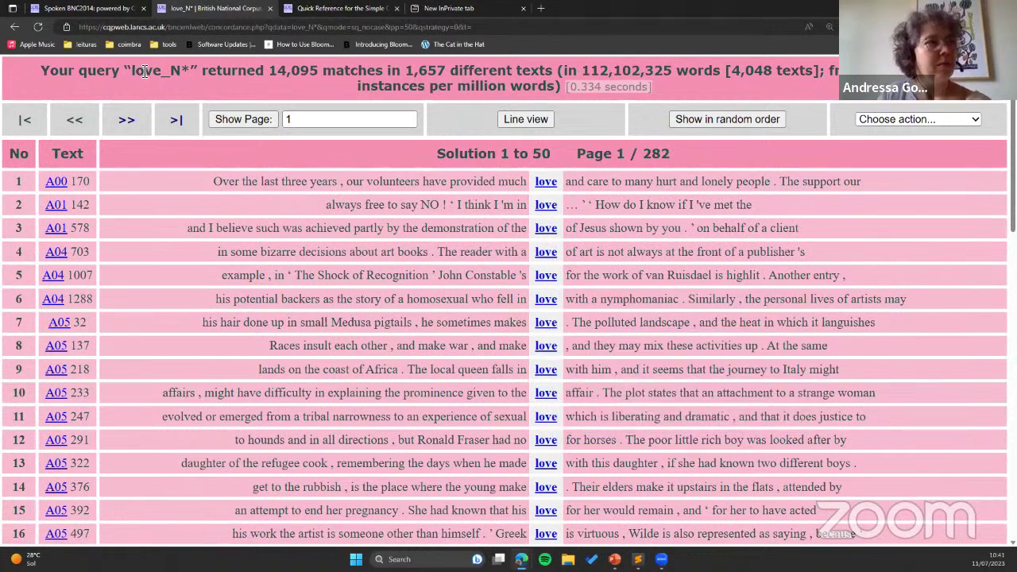
pyautogui.moveTo(132, 73); pyautogui.dragTo(317, 76)
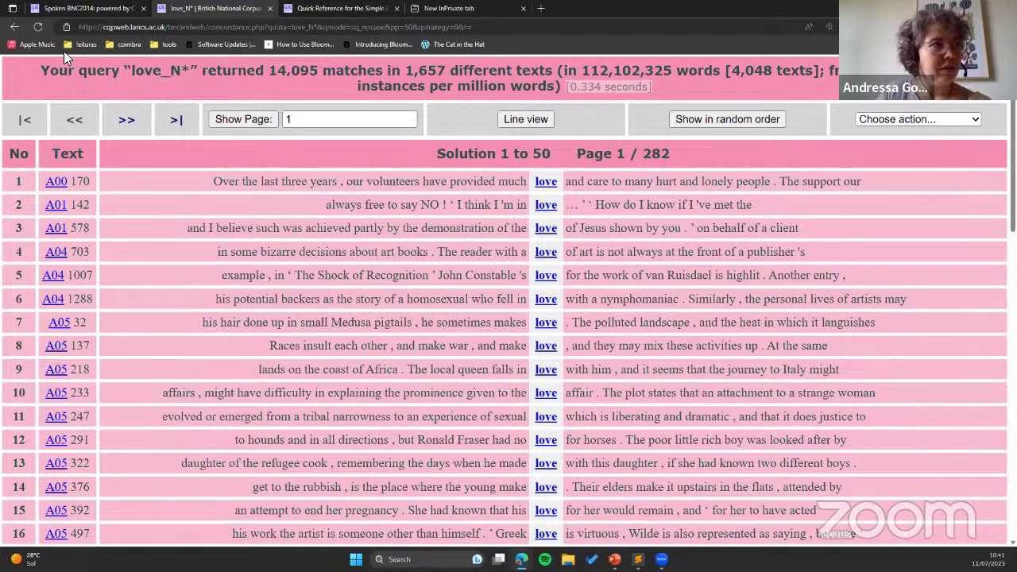
# Step: Go back to the query form, change the noun tag so the query reads "love_V*", and run it on the whole corpus
pyautogui.click(14, 27)
pyautogui.press('Left')
pyautogui.press('BackSpace')
pyautogui.write('V')
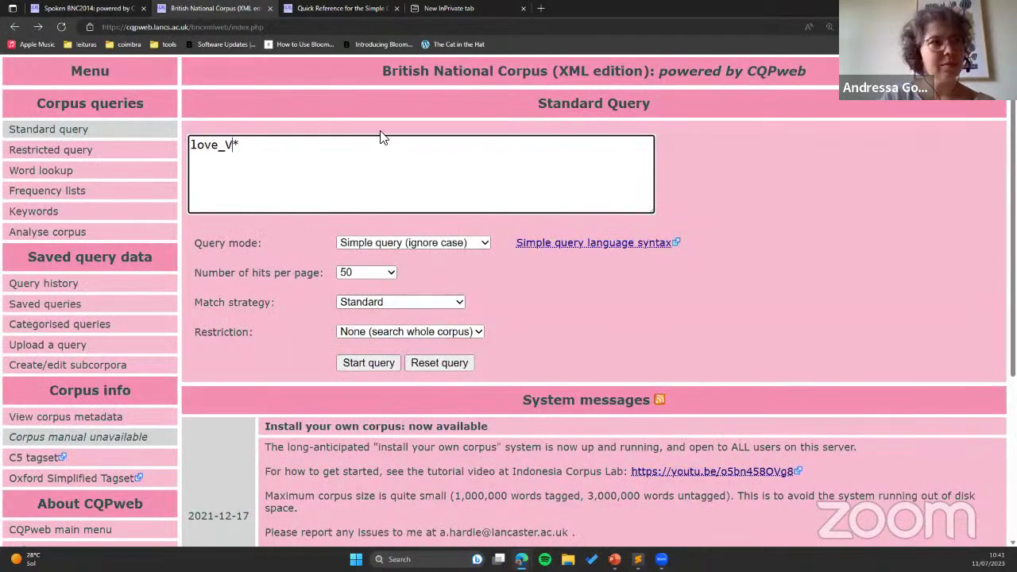
pyautogui.click(380, 364)
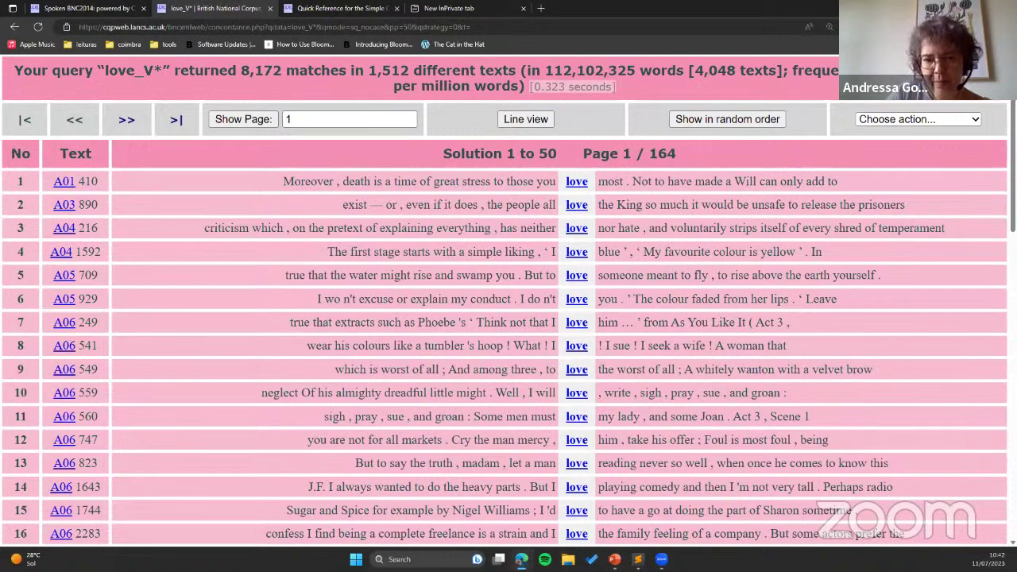
# Step: Bring up the simple query quick reference PDF at the POS matching section and highlight the NN2 tag in "lights_NN2"
pyautogui.click(312, 9)
pyautogui.scroll(-3, 495, 363)
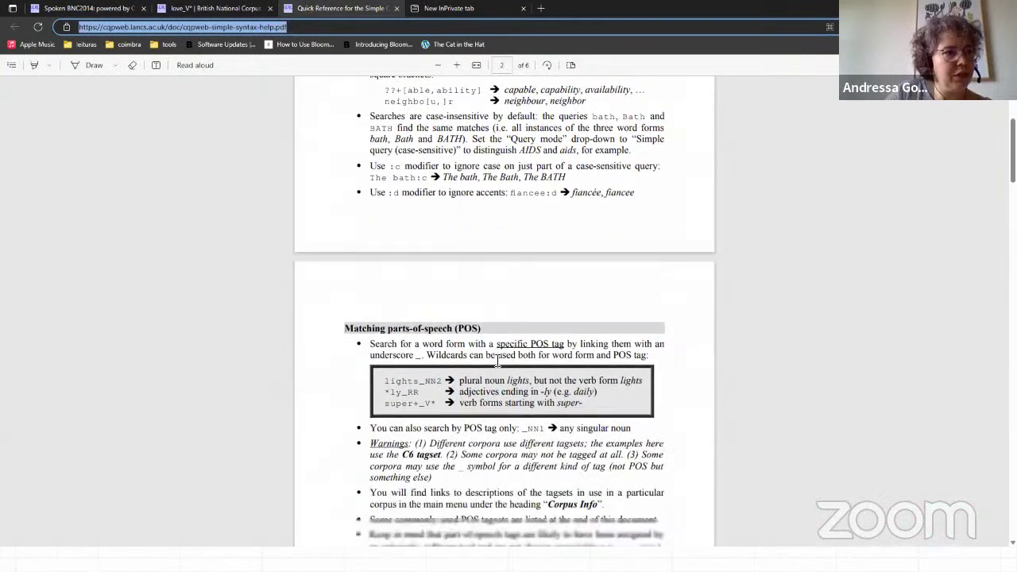
pyautogui.scroll(-3, 514, 359)
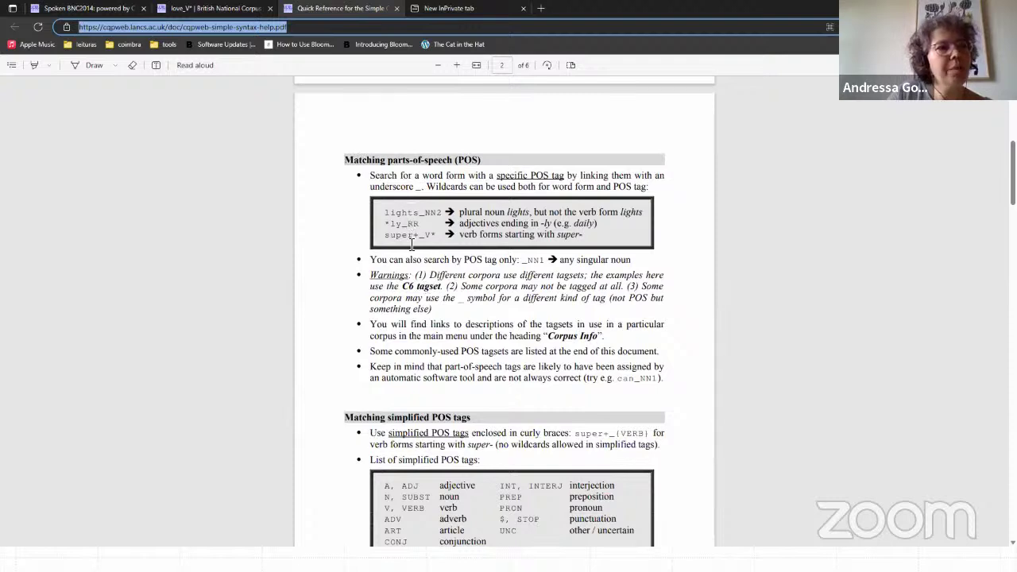
pyautogui.click(414, 214)
pyautogui.moveTo(413, 214); pyautogui.dragTo(431, 213)
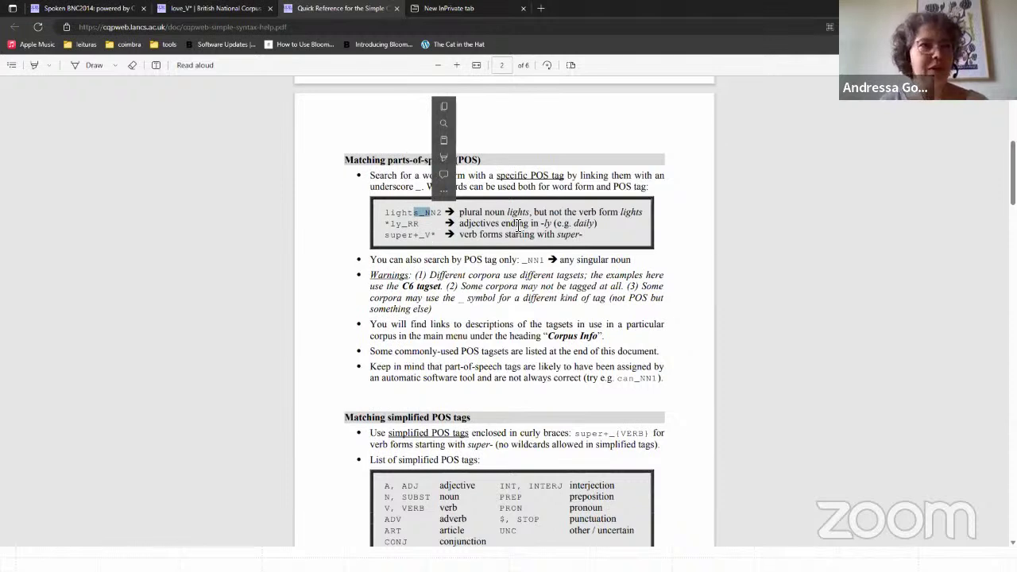
pyautogui.click(429, 200)
pyautogui.moveTo(426, 214); pyautogui.dragTo(443, 215)
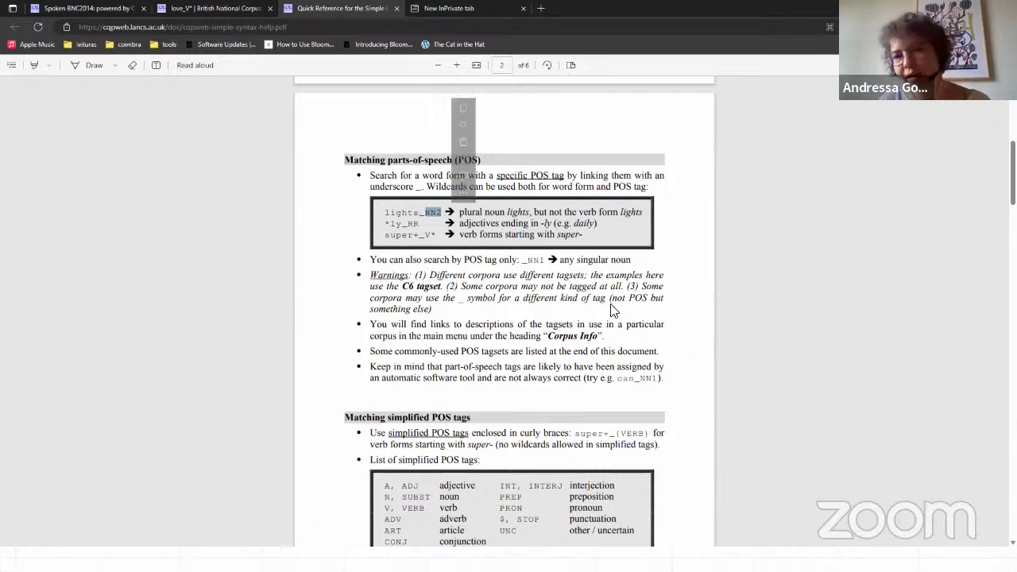
# Step: Look over the list of simplified POS tags in the quick reference, and return to the "love_V*" concordance
pyautogui.click(508, 270)
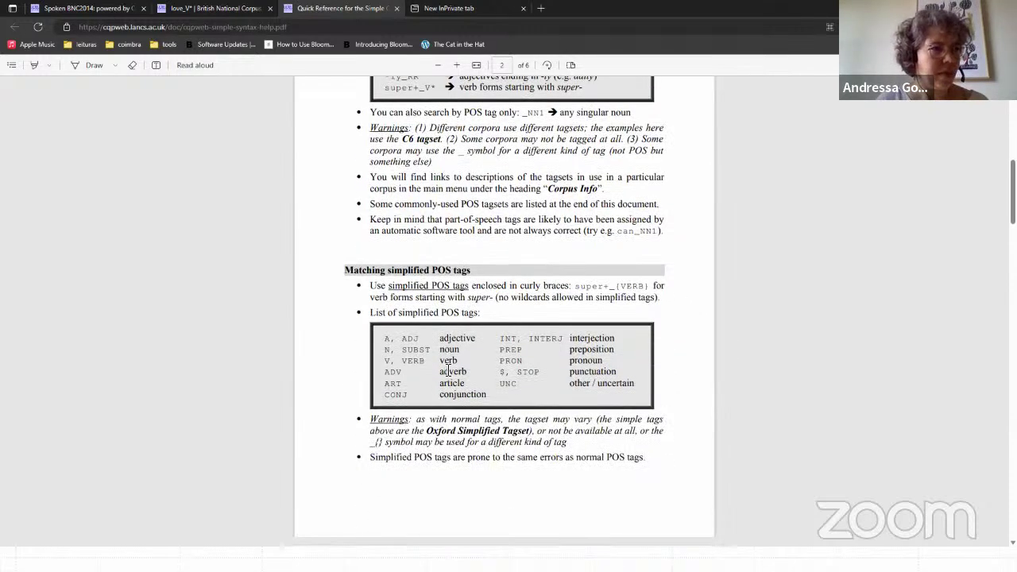
pyautogui.scroll(3, 447, 376)
pyautogui.scroll(8, 447, 368)
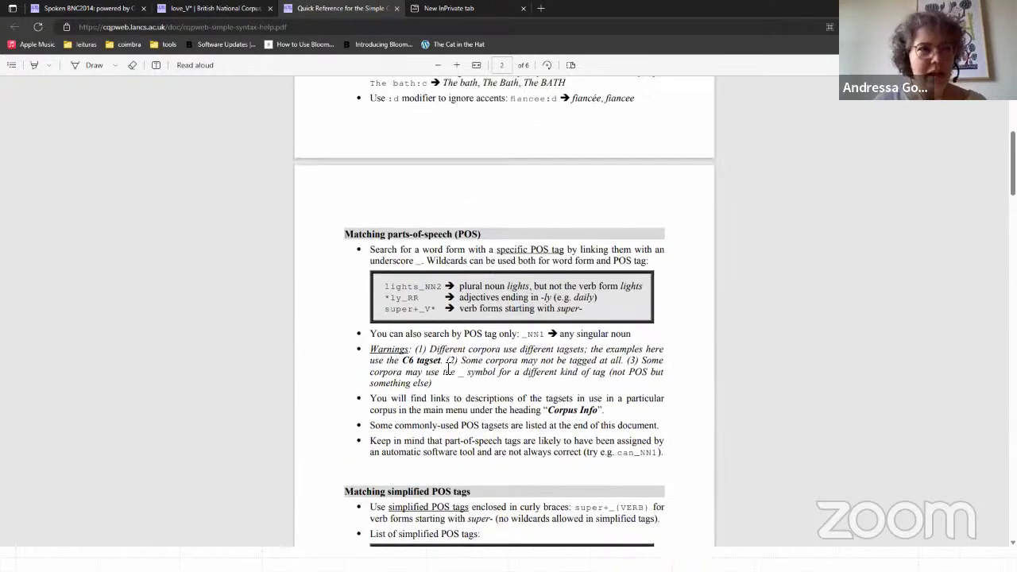
pyautogui.click(213, 8)
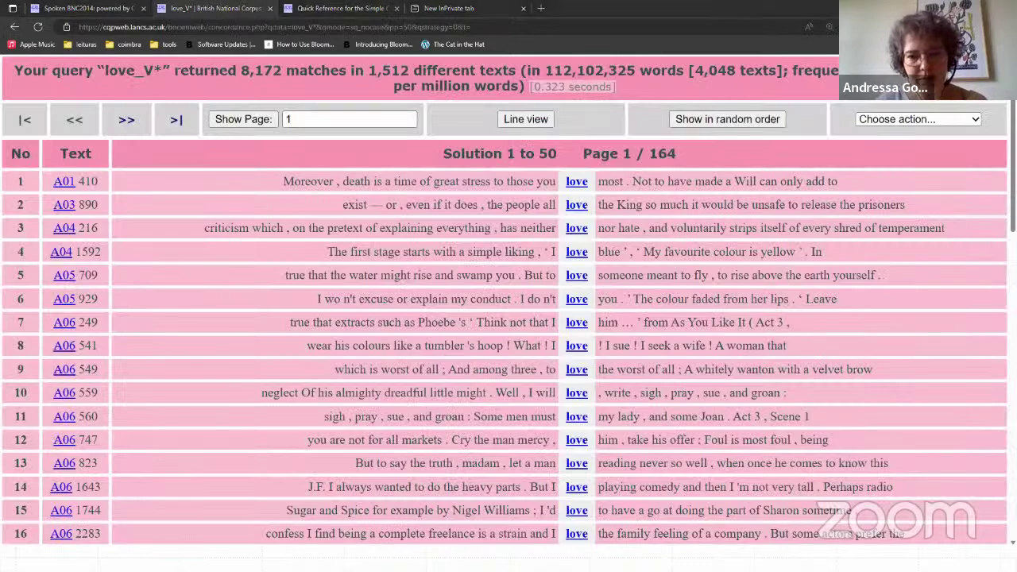
pyautogui.hotkey('alt', 'Tab')
pyautogui.press('Right')
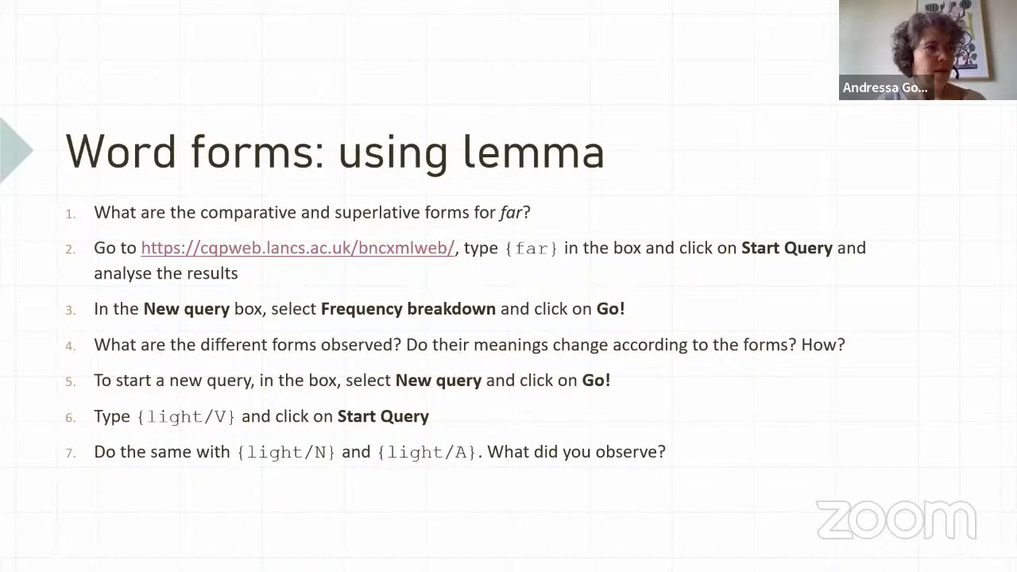
pyautogui.press('Left')
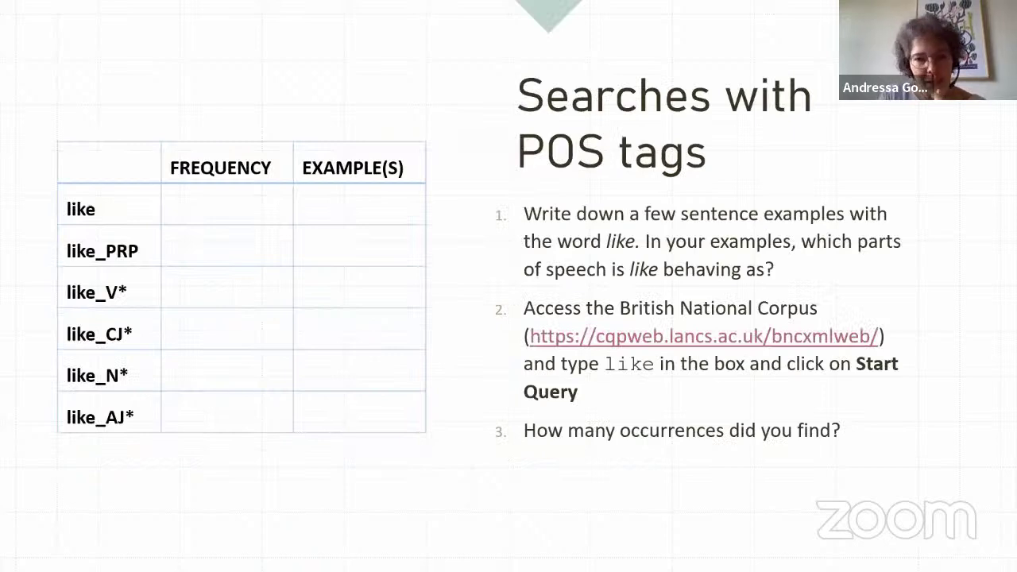
pyautogui.press('Right')
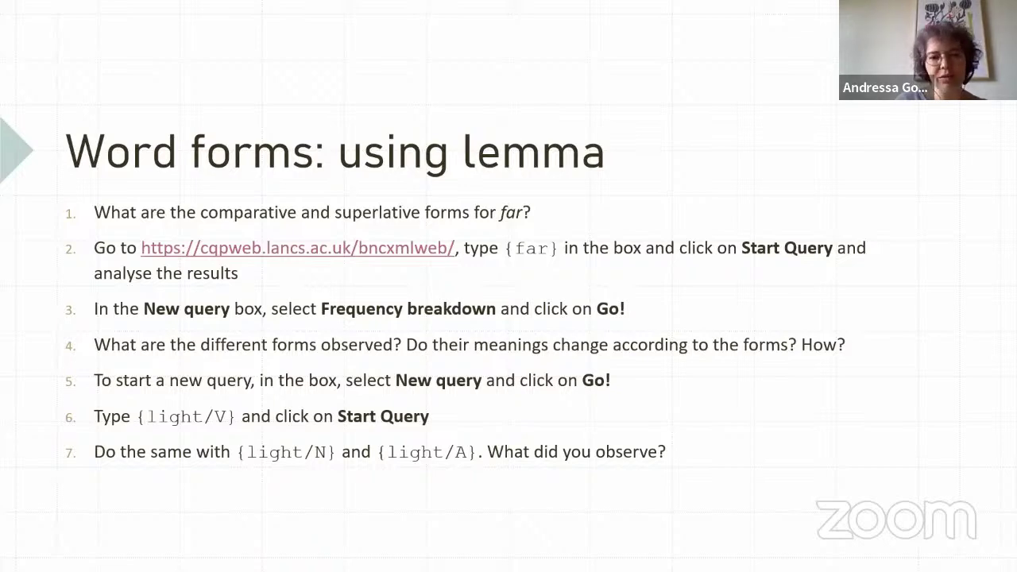
pyautogui.hotkey('alt', 'Tab')
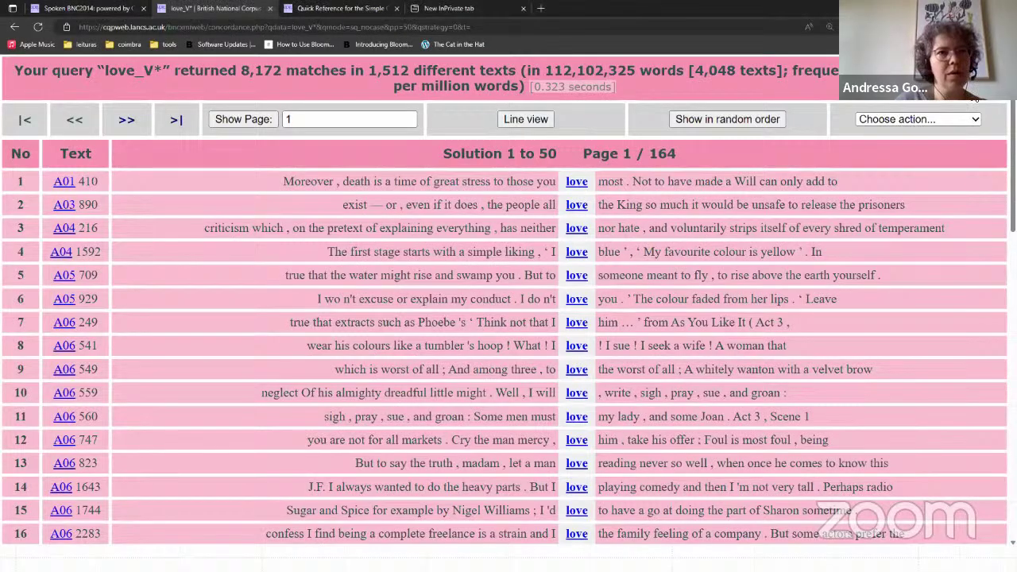
# Step: Start a new query from the concordance page and enter the lemma search "{be}" in the query form
pyautogui.click(941, 121)
pyautogui.click(883, 141)
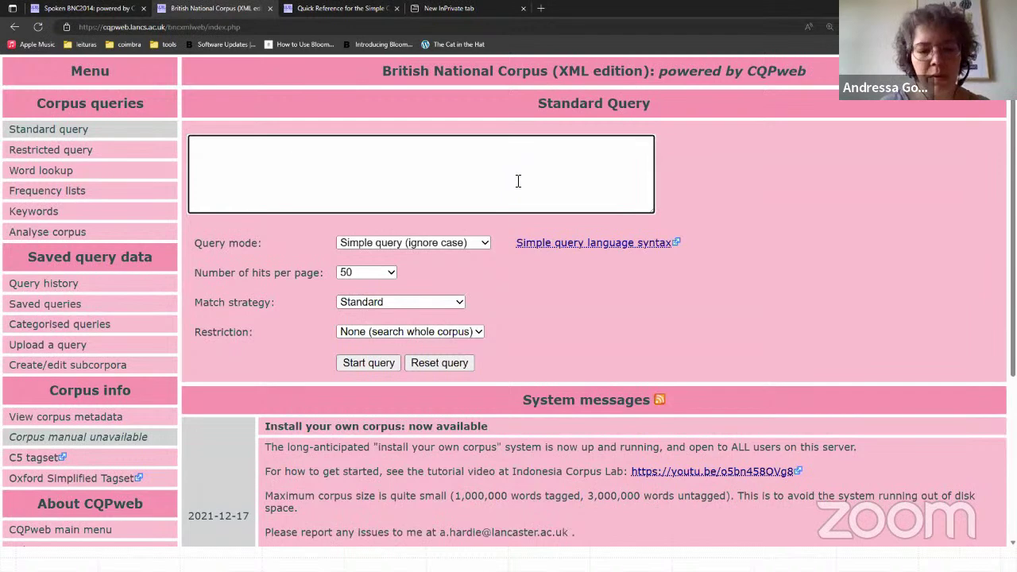
pyautogui.write('{be}')
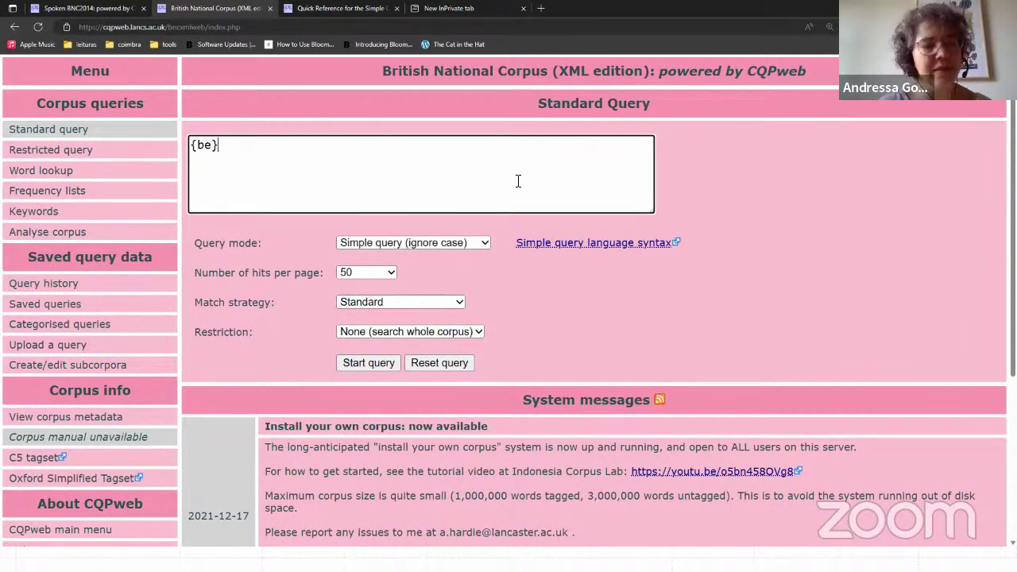
# Step: Point out the lemma syntax by highlighting the closing brace and the whole "{be}" expression in the query box
pyautogui.hotkey('shift', 'Left')
pyautogui.hotkey('shift', 'Left')
pyautogui.hotkey('shift', 'Left')
pyautogui.hotkey('shift', 'Left')
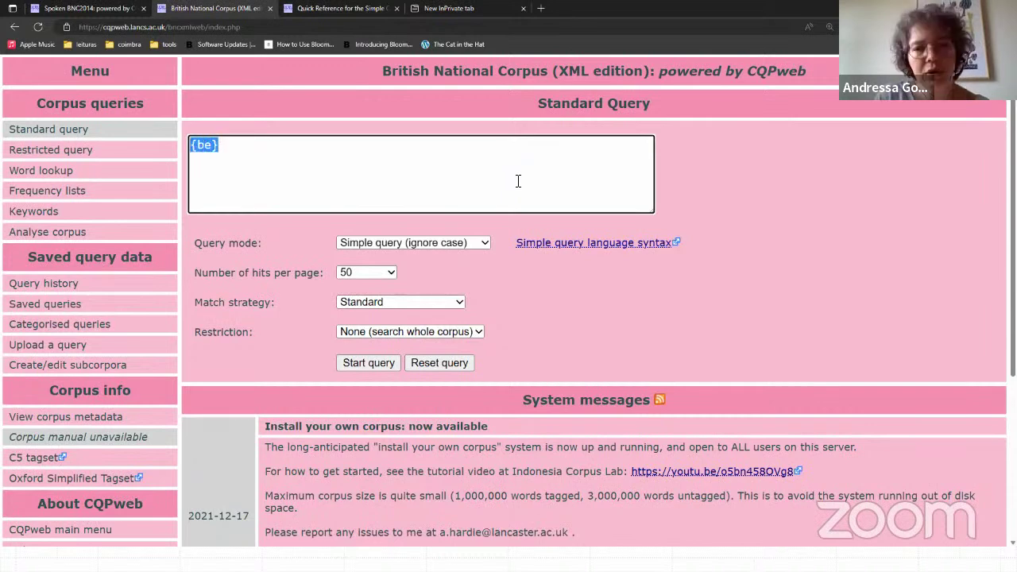
pyautogui.press('Right')
pyautogui.hotkey('shift', 'Left')
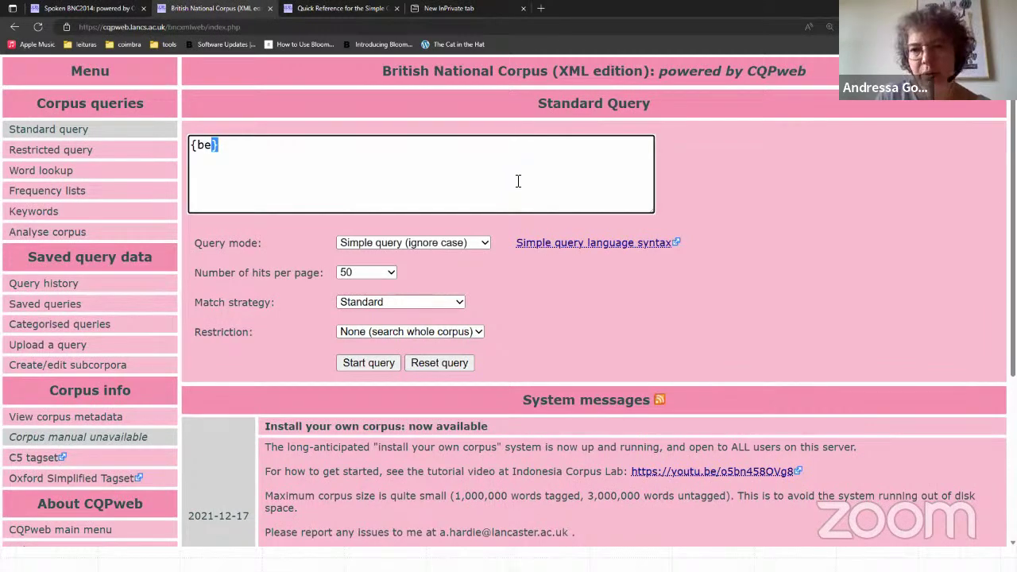
pyautogui.hotkey('shift', 'Left')
pyautogui.hotkey('shift', 'Left')
pyautogui.hotkey('shift', 'Left')
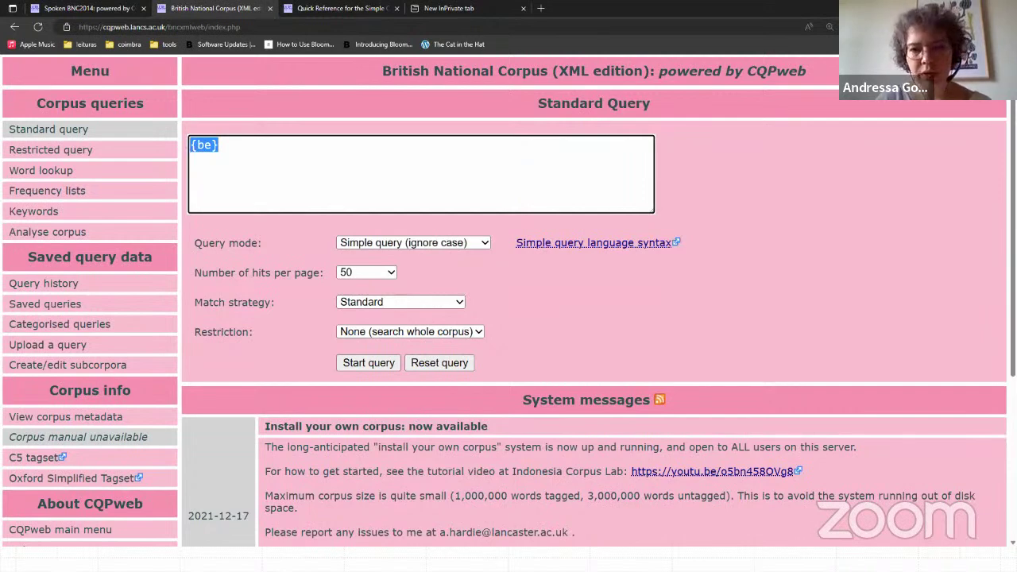
pyautogui.hotkey('alt', 'Tab')
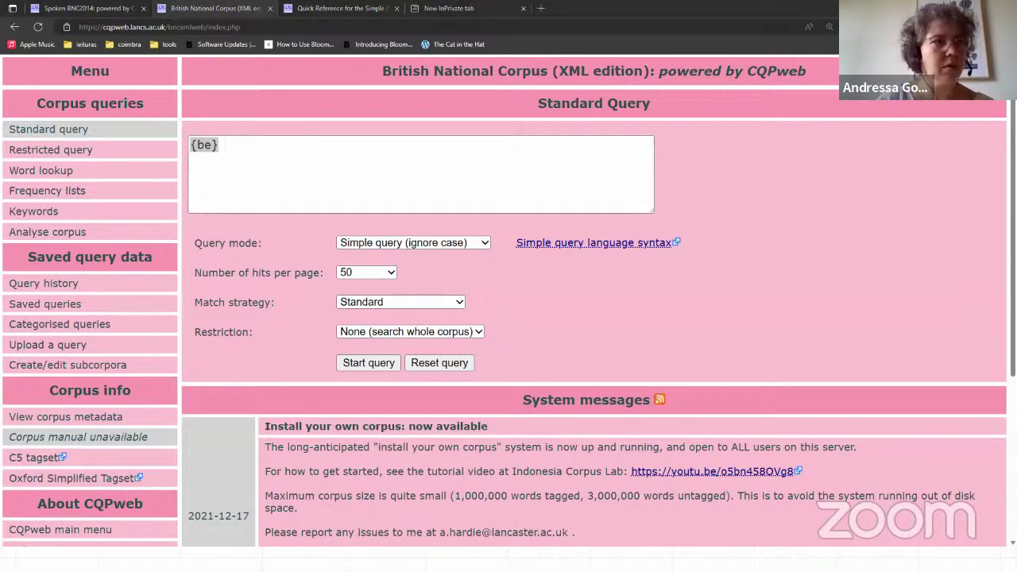
# Step: Run the "{be}" query on the whole corpus and look through the first results page for the verb's different forms
pyautogui.click(376, 362)
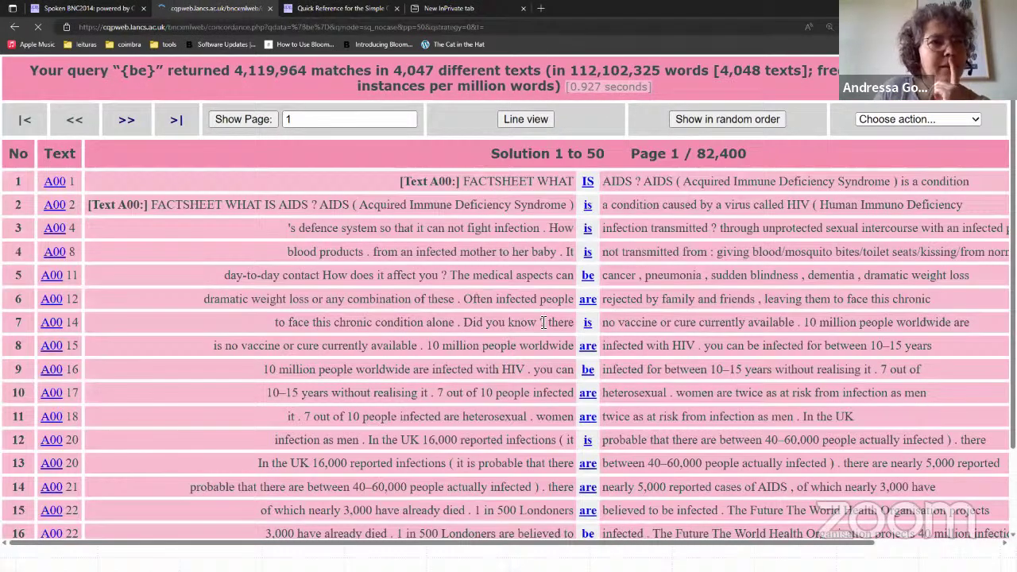
pyautogui.scroll(-1, 542, 322)
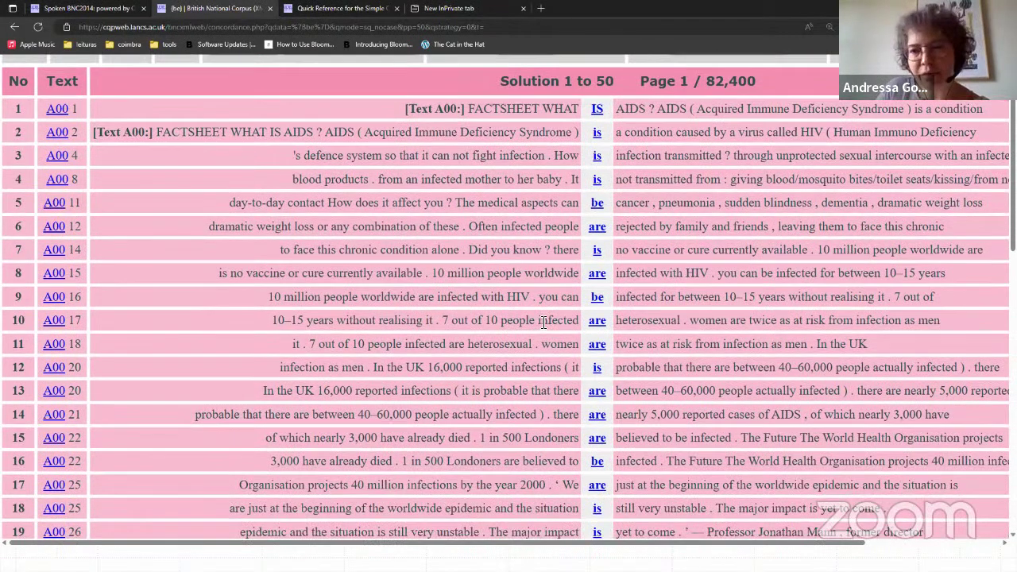
pyautogui.scroll(1, 552, 318)
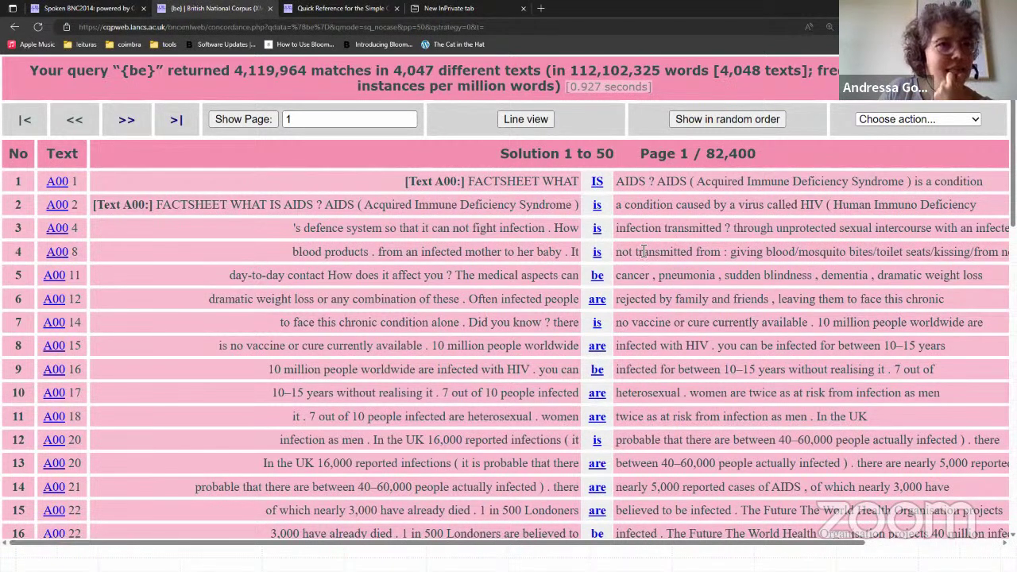
pyautogui.scroll(-2, 642, 251)
pyautogui.scroll(-7, 640, 251)
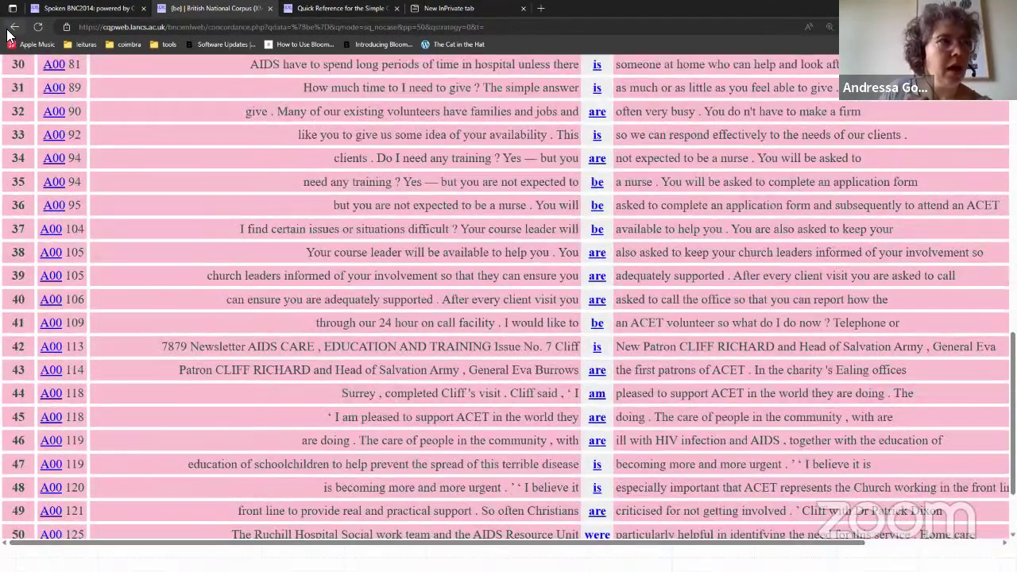
# Step: Return to the query form, change the lemma query to "{far}", run it on the whole corpus and look through the matched forms
pyautogui.click(15, 27)
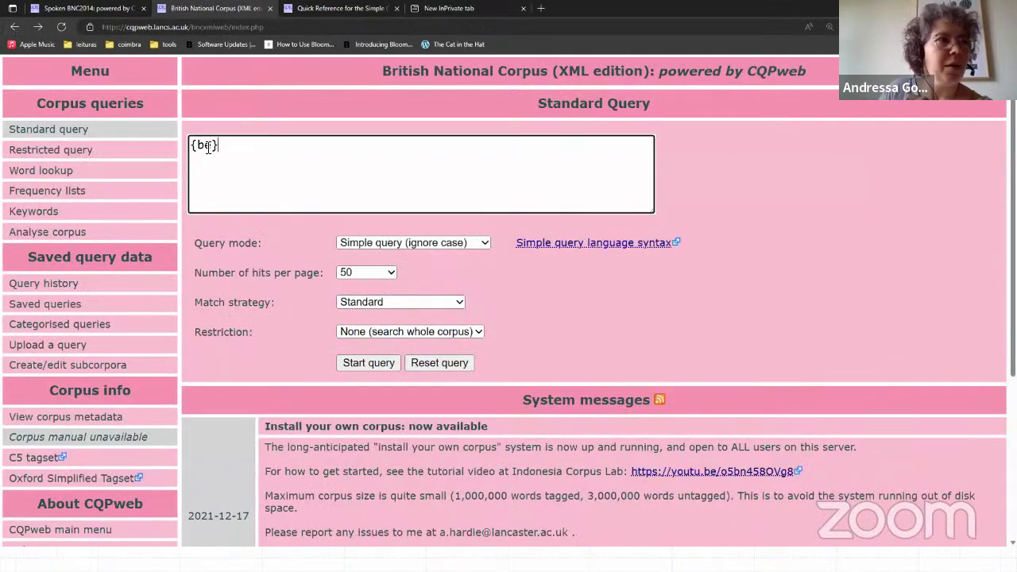
pyautogui.press('BackSpace')
pyautogui.press('BackSpace')
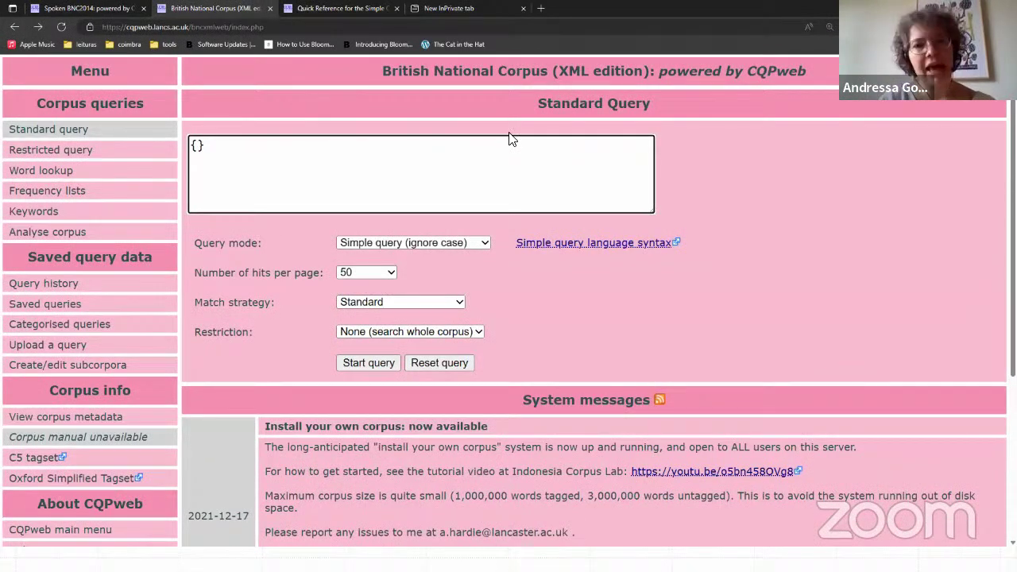
pyautogui.write('far')
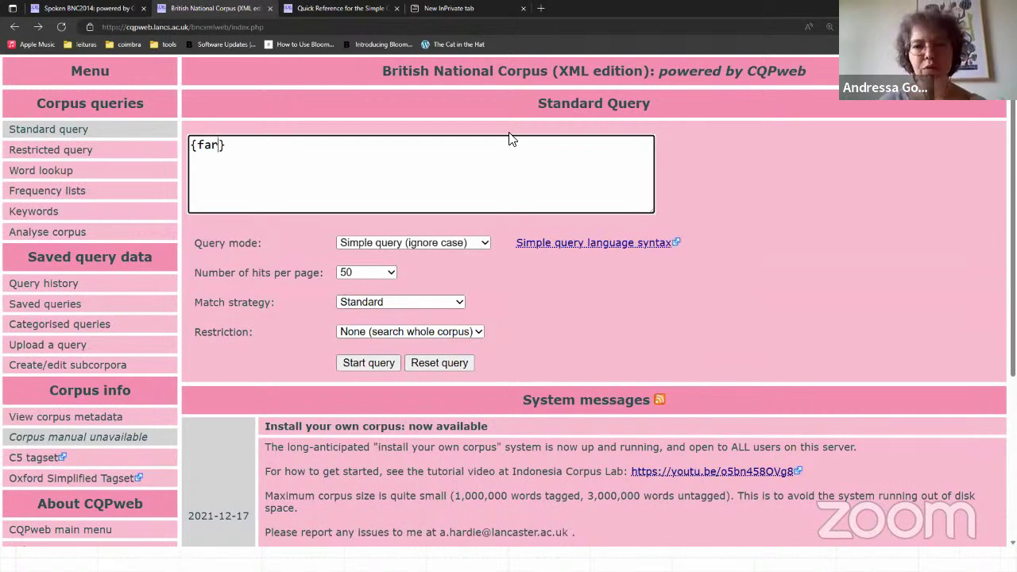
pyautogui.click(378, 364)
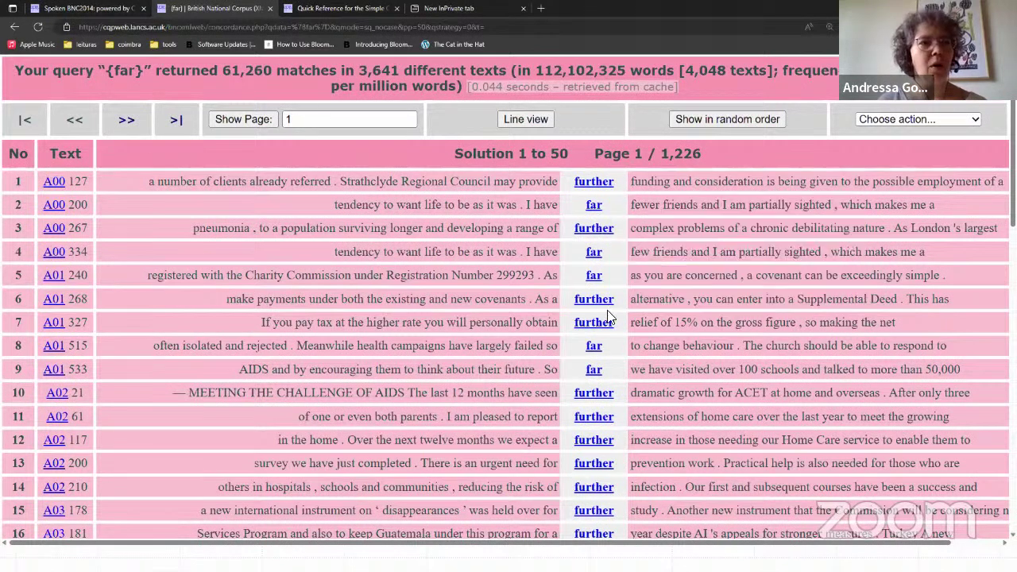
pyautogui.scroll(-5, 603, 386)
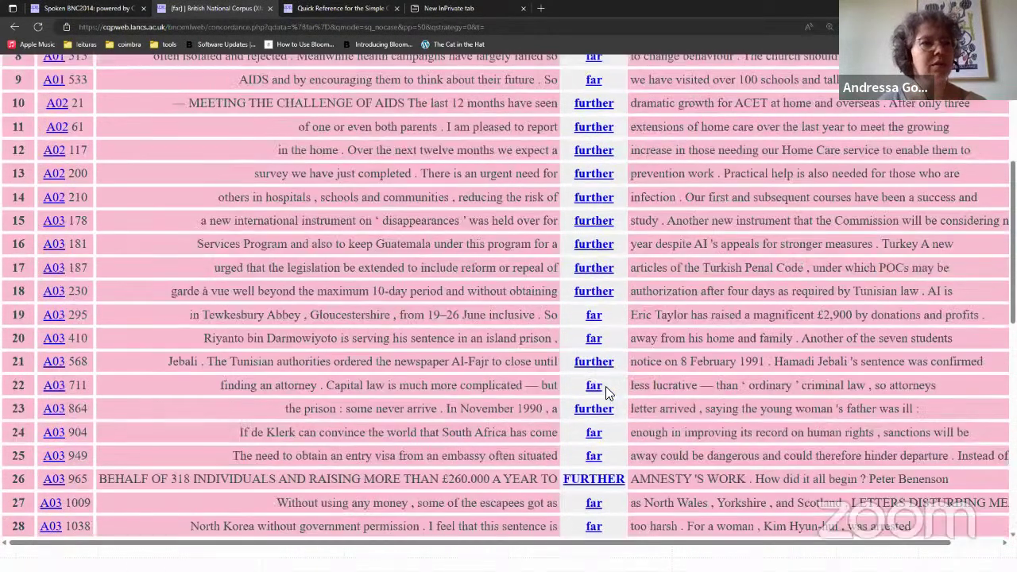
pyautogui.scroll(-3, 606, 386)
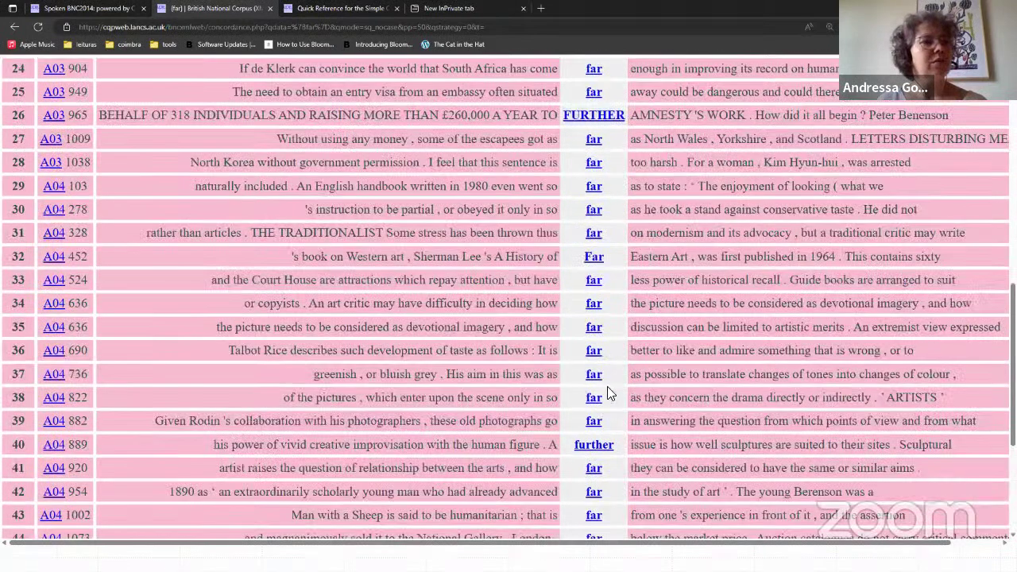
pyautogui.scroll(-3, 607, 386)
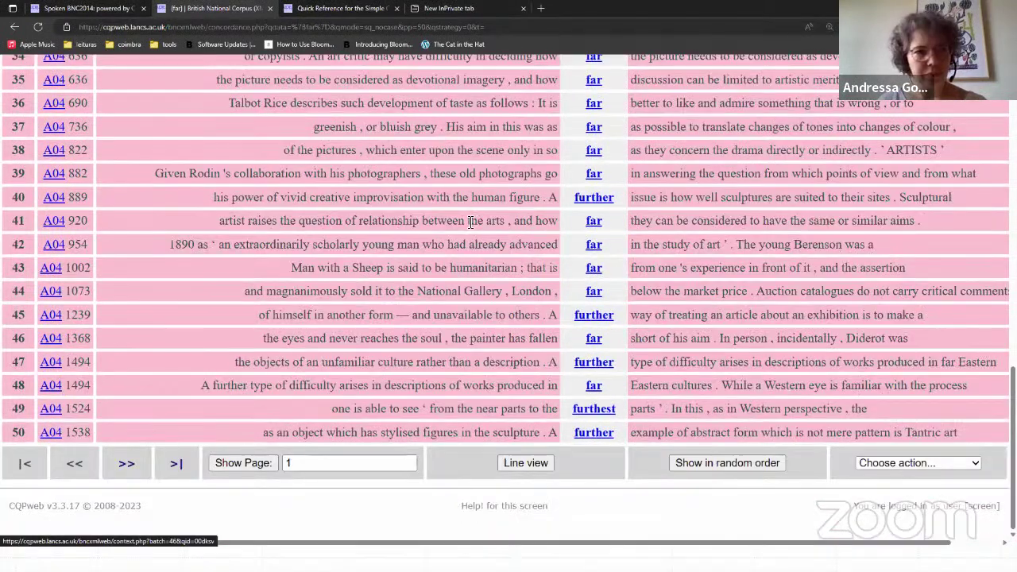
# Step: Go back to the query form, replace the lemma so the query reads "{light}", run it and examine the matched word forms
pyautogui.click(15, 27)
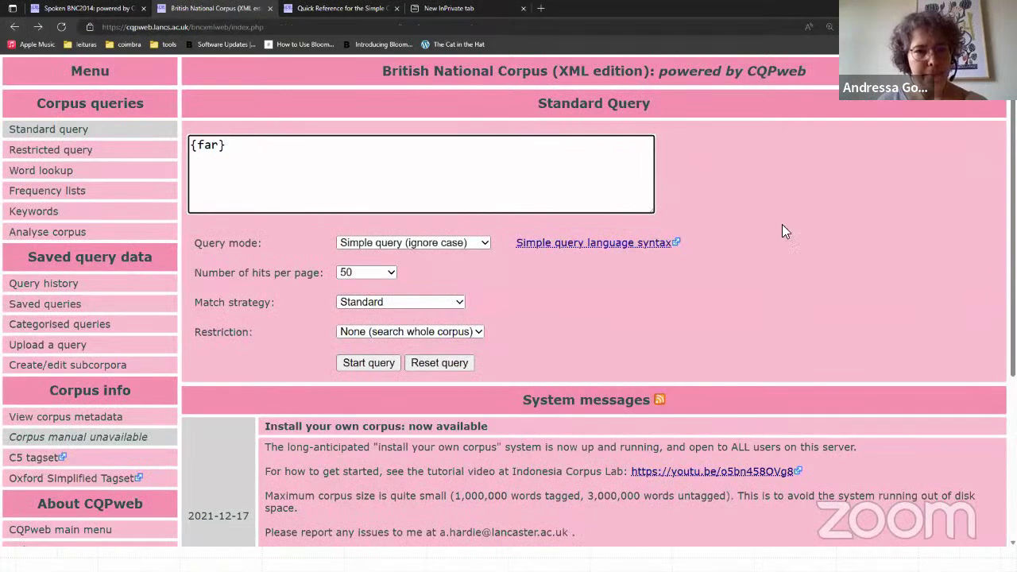
pyautogui.hotkey('shift', 'Left')
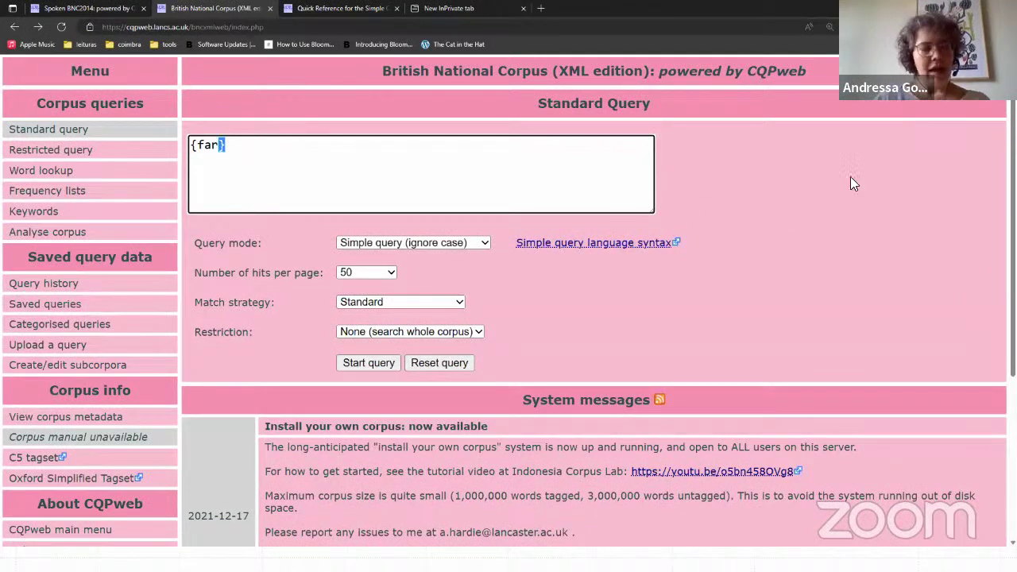
pyautogui.press('Left')
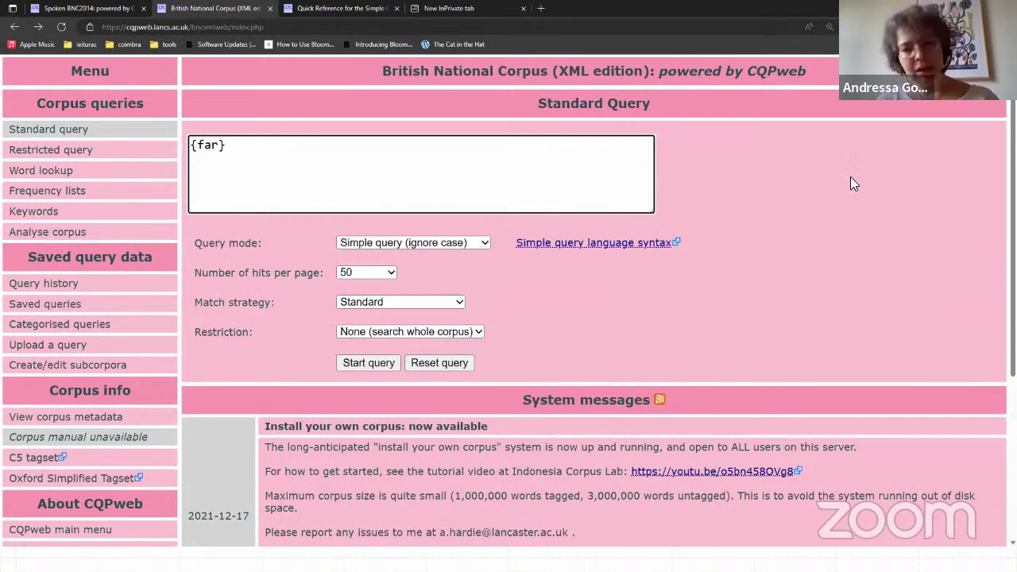
pyautogui.press('BackSpace')
pyautogui.press('BackSpace')
pyautogui.press('BackSpace')
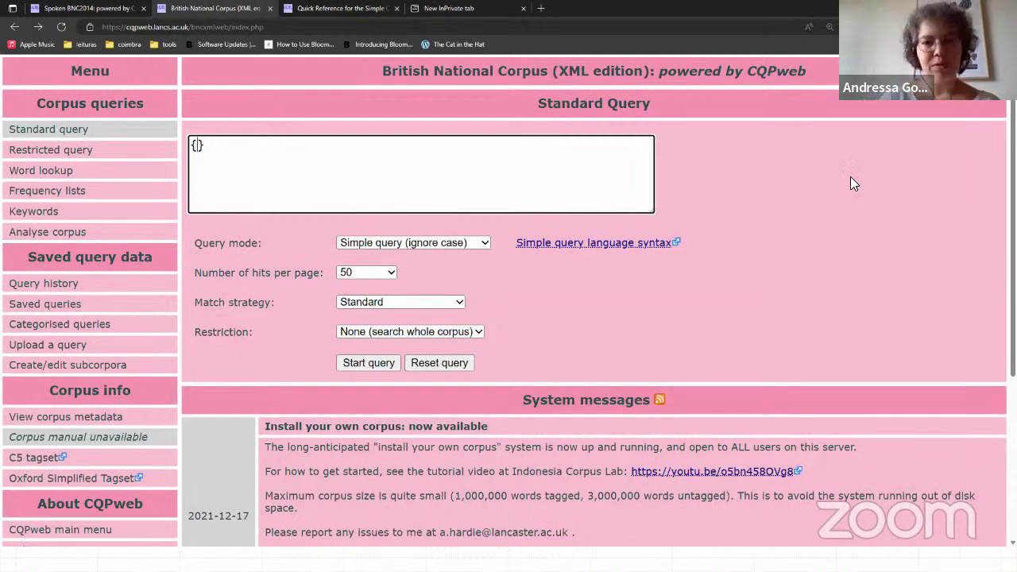
pyautogui.write('light')
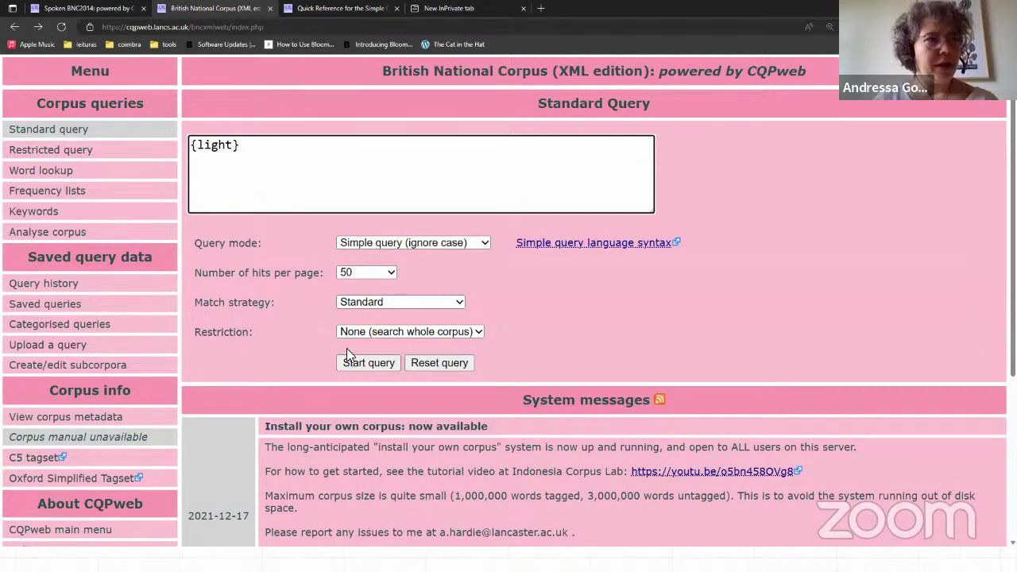
pyautogui.click(374, 364)
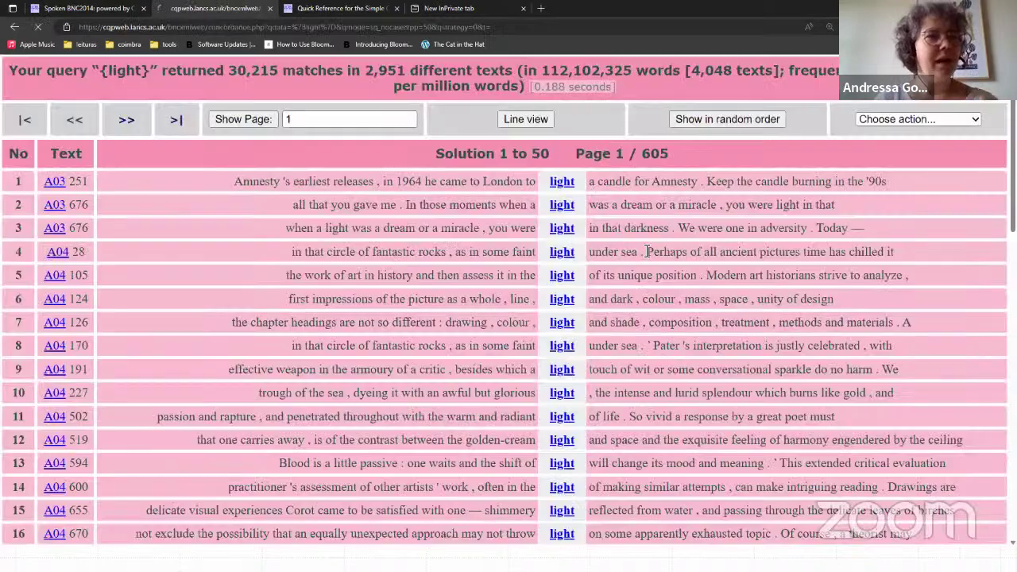
pyautogui.scroll(-6, 740, 343)
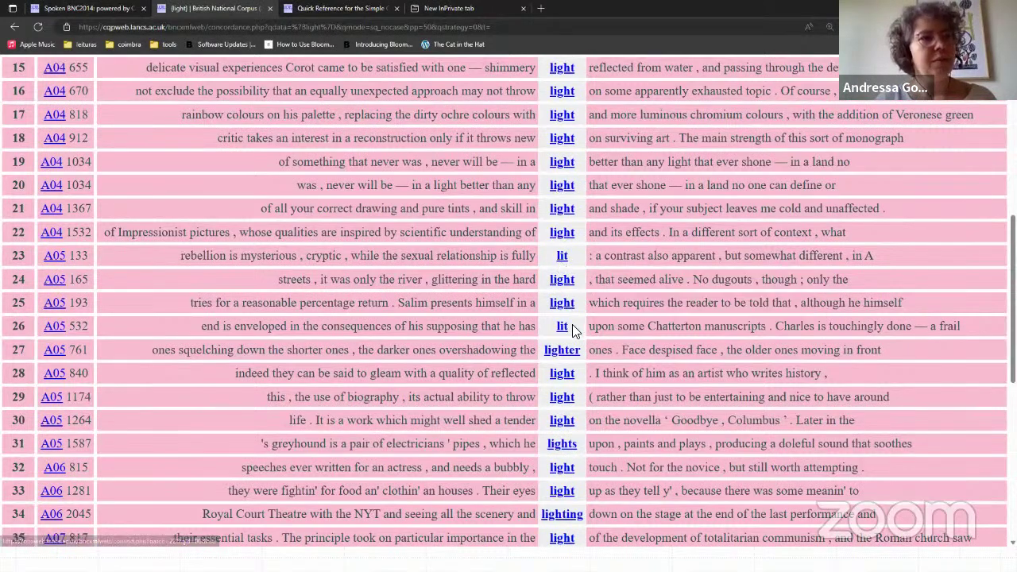
# Step: Return to the query form and restrict the lemma query to verbs so it reads "{light/V}"
pyautogui.moveTo(544, 358)
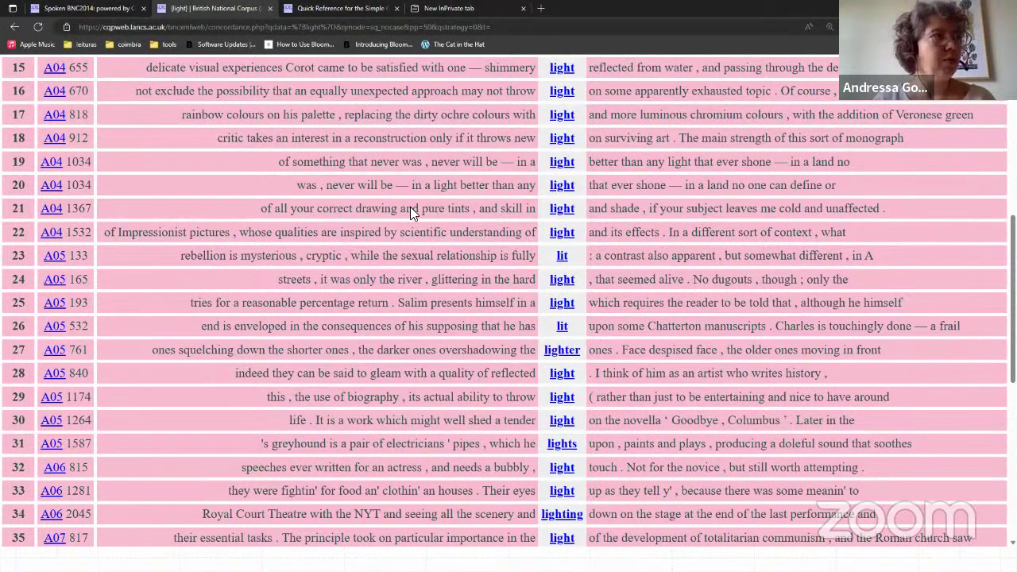
pyautogui.click(14, 27)
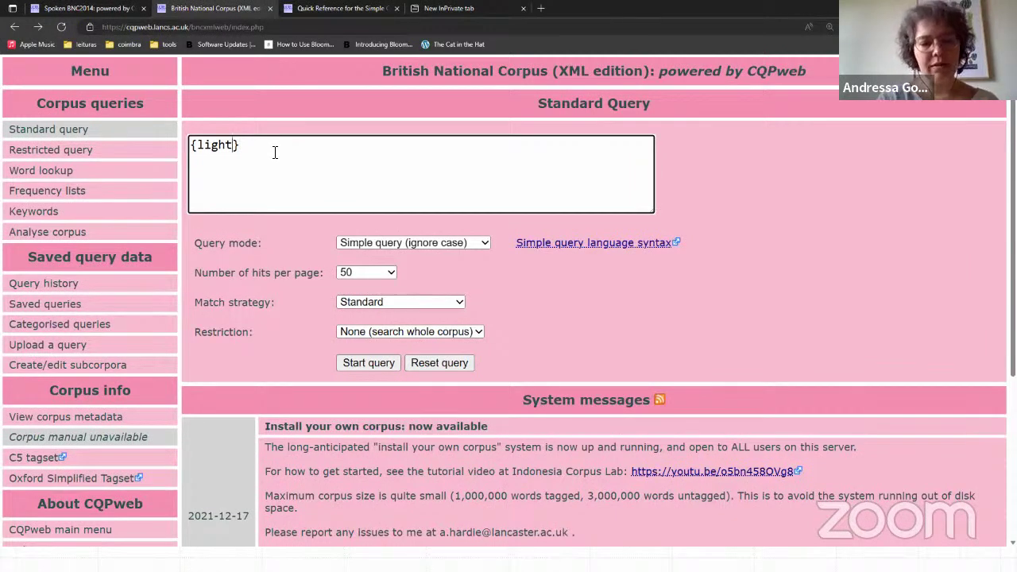
pyautogui.write('/')
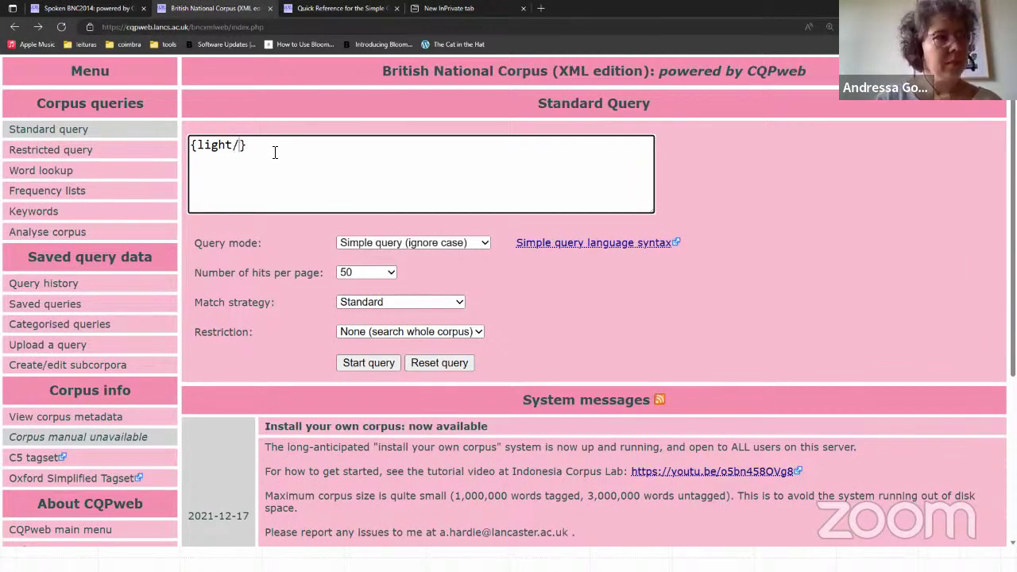
pyautogui.write('V')
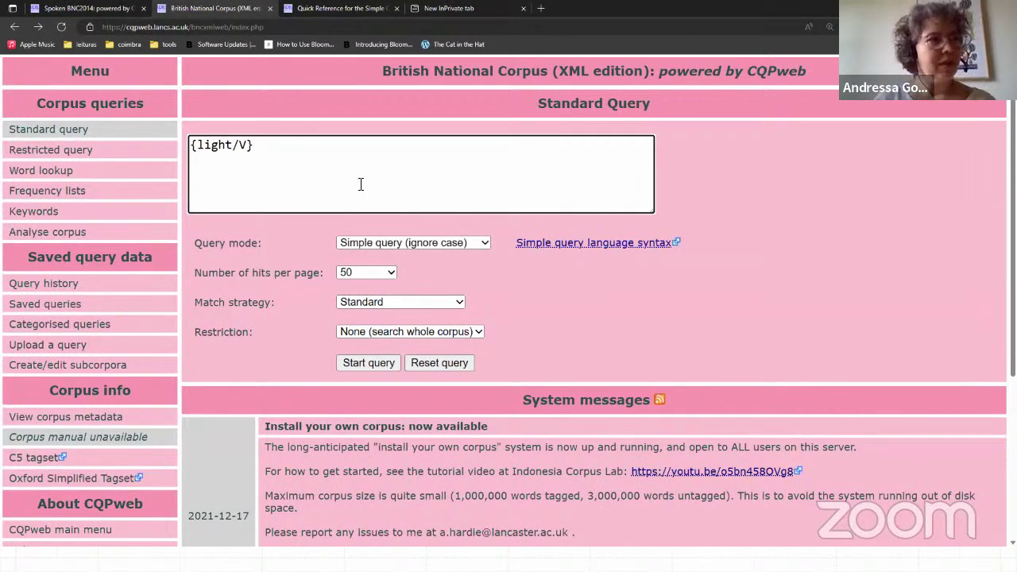
pyautogui.hotkey('ctrl', 'a')
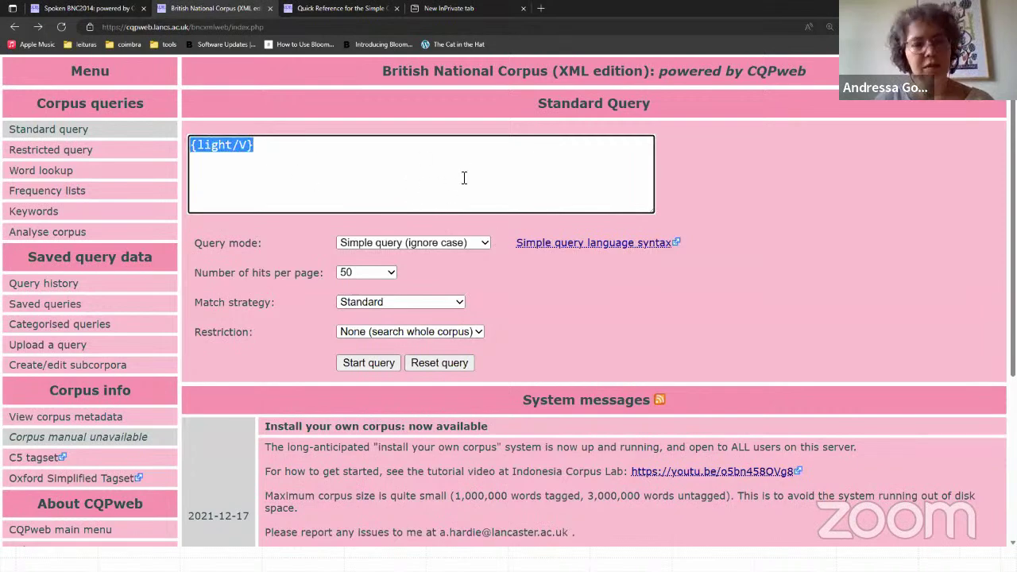
pyautogui.click(220, 148)
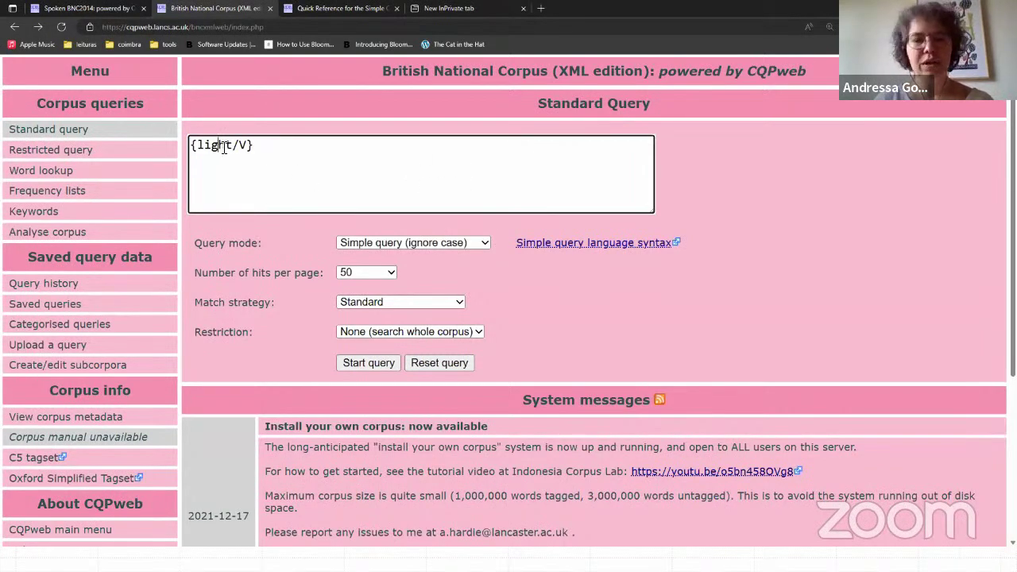
# Step: Run the "{light/V}" query on the whole corpus and look through the matched verb forms on the first results page
pyautogui.click(376, 362)
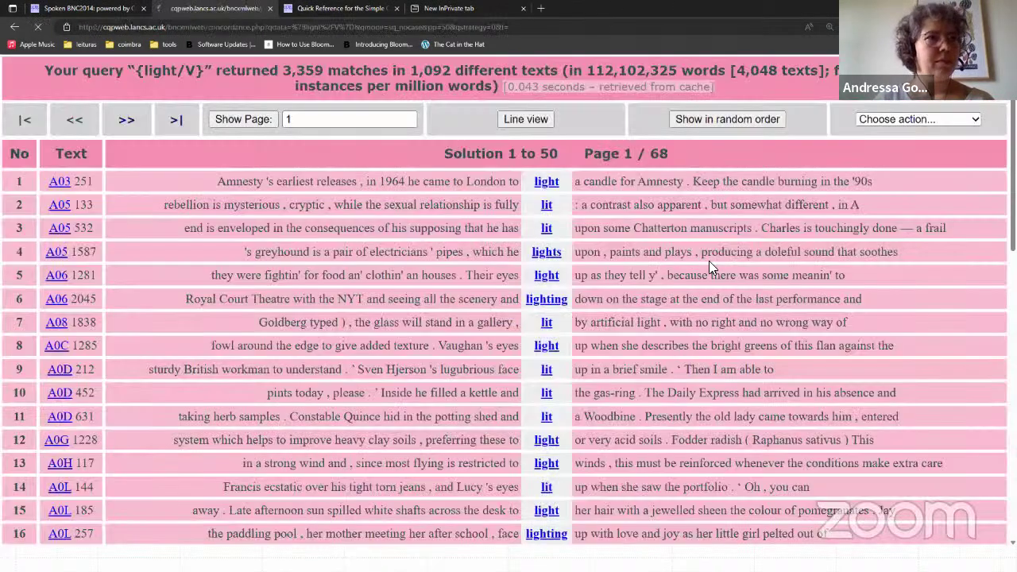
pyautogui.scroll(-1, 578, 282)
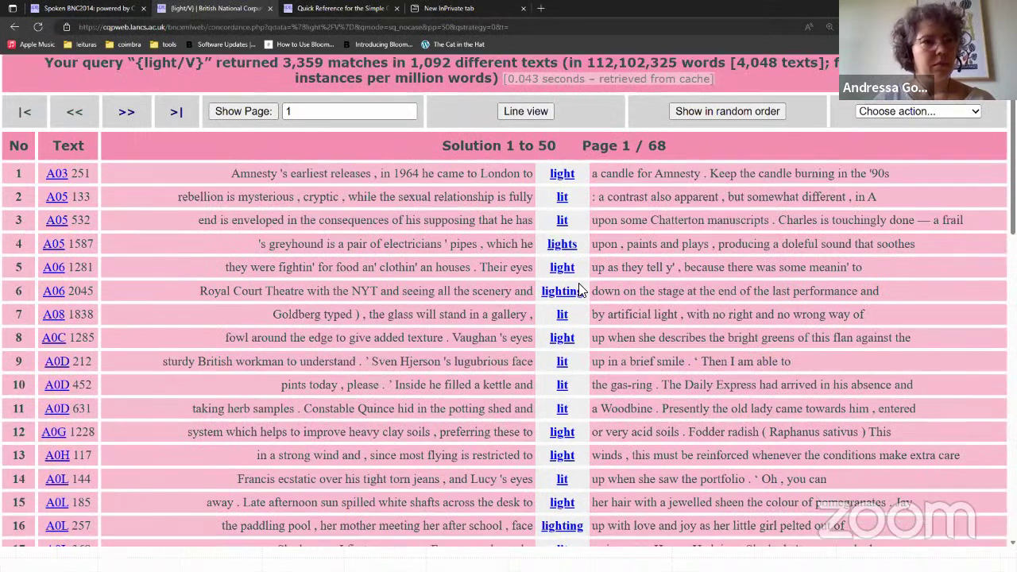
pyautogui.scroll(-3, 579, 289)
pyautogui.scroll(3, 527, 231)
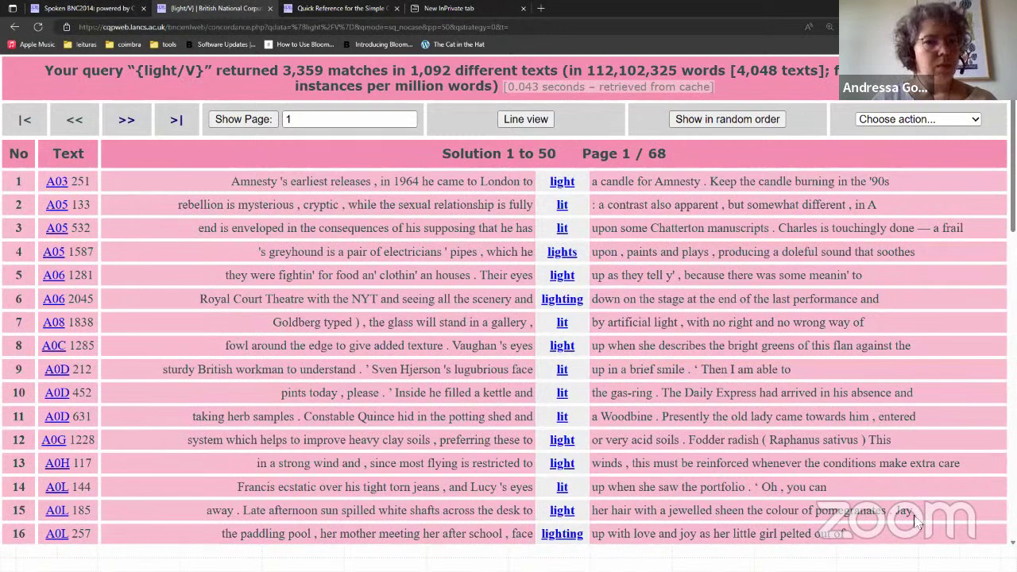
pyautogui.scroll(-3, 722, 429)
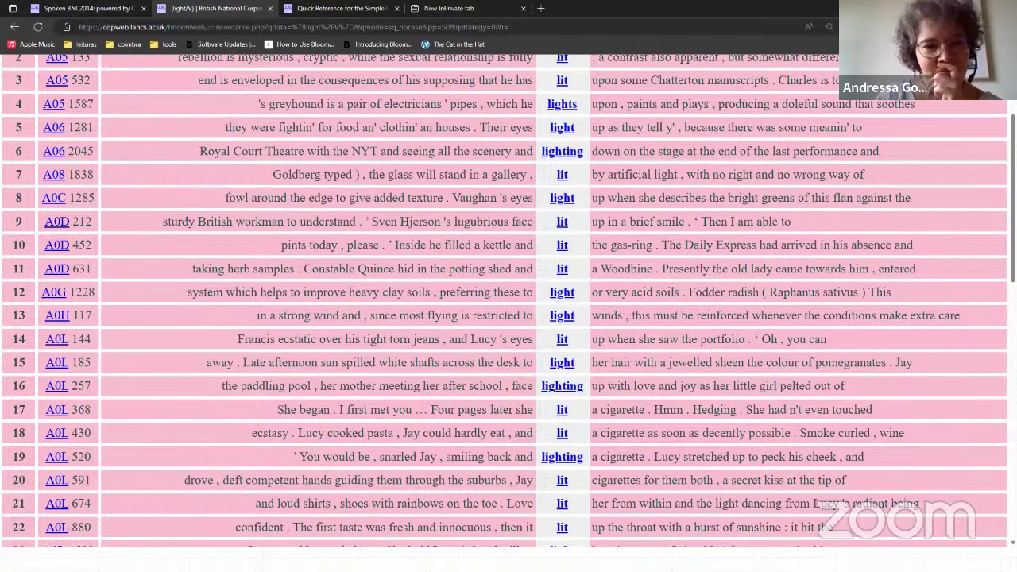
# Step: Switch to the slides to check the lemma exercise and the query syntax comparison, and return to the browser with the corpus results
pyautogui.hotkey('alt', 'Tab')
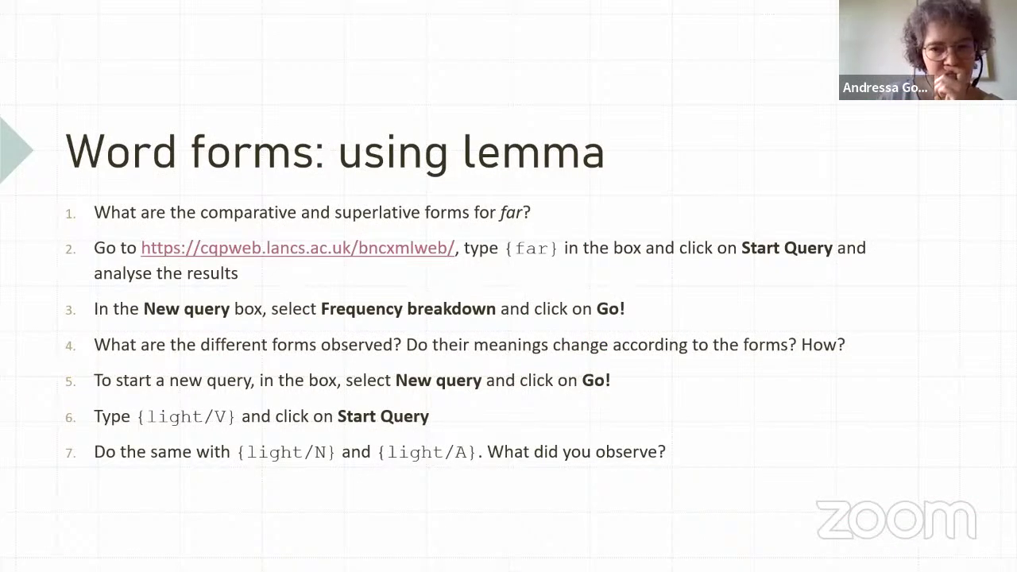
pyautogui.press('Right')
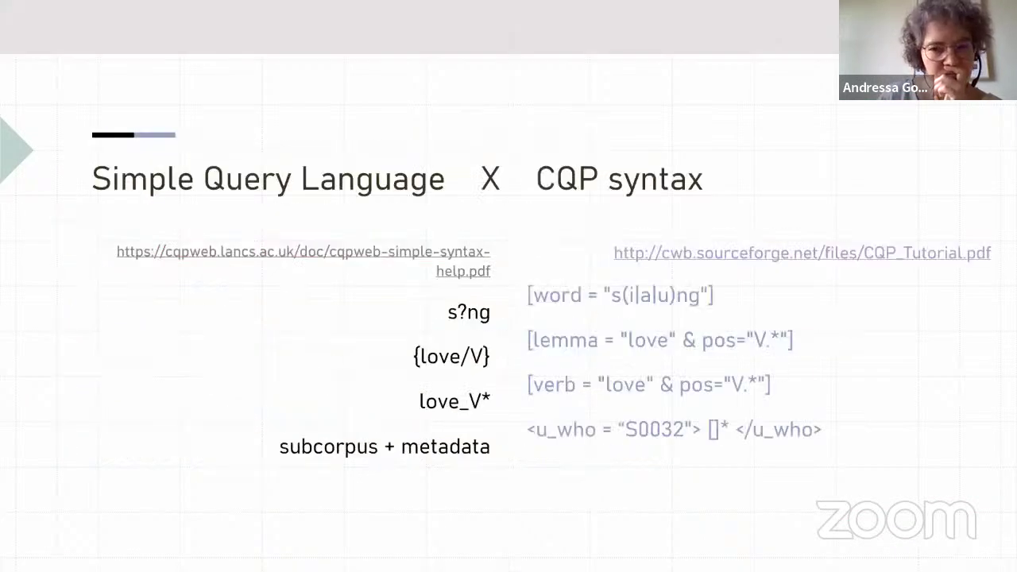
pyautogui.press('Left')
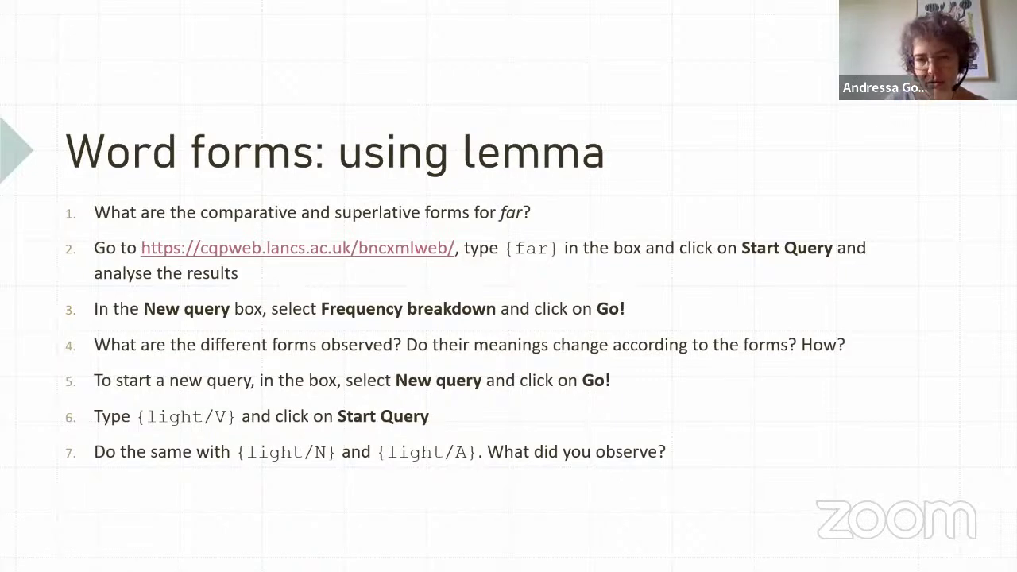
pyautogui.hotkey('alt', 'Tab')
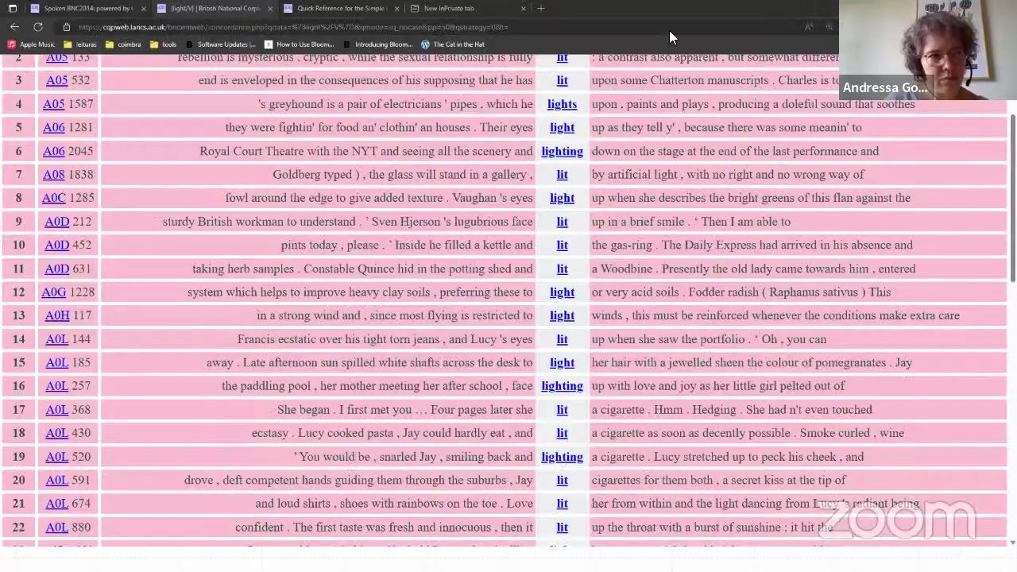
# Step: Start a new query for "should", run it on the whole corpus and check the word's part-of-speech tag in the first hits
pyautogui.scroll(2, 794, 143)
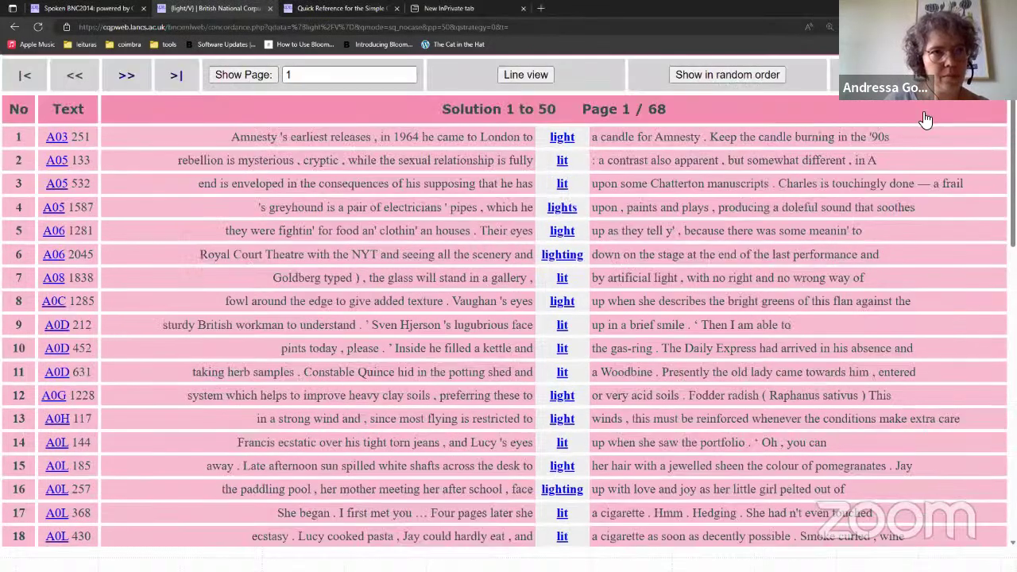
pyautogui.scroll(1, 896, 122)
pyautogui.click(913, 119)
pyautogui.click(883, 147)
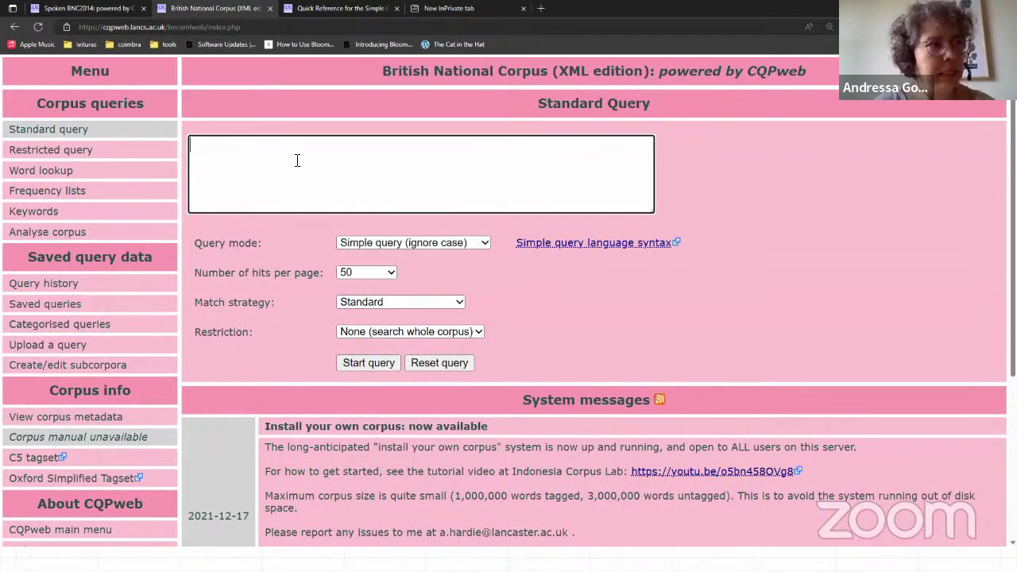
pyautogui.write('should')
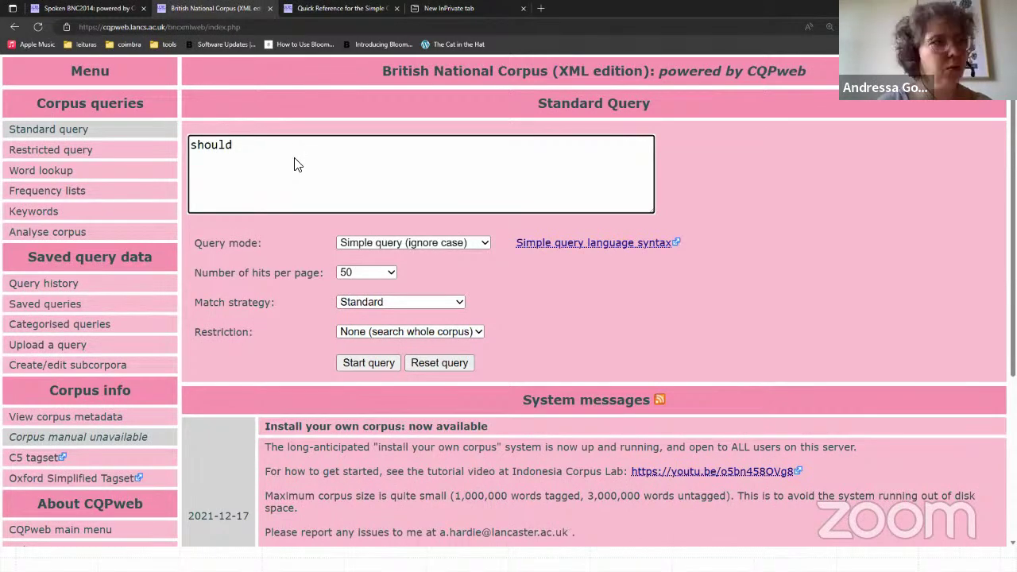
pyautogui.press('Return')
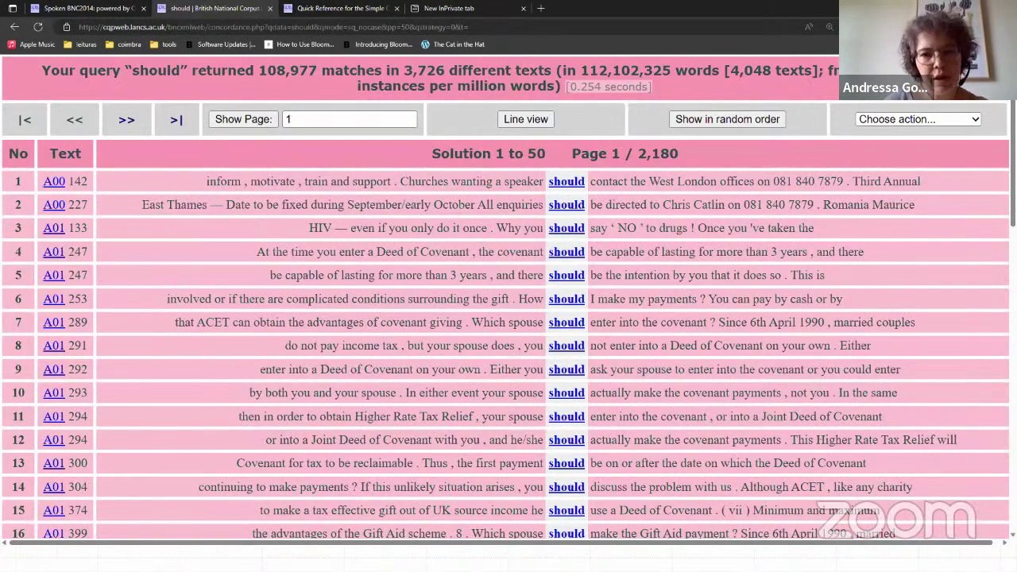
pyautogui.moveTo(568, 181)
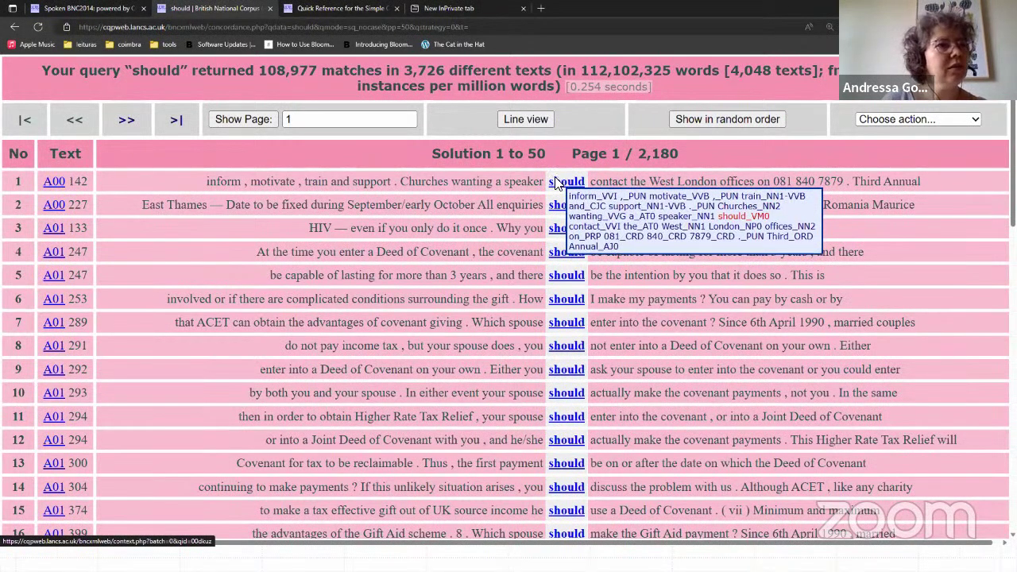
pyautogui.moveTo(549, 209)
pyautogui.moveTo(564, 234)
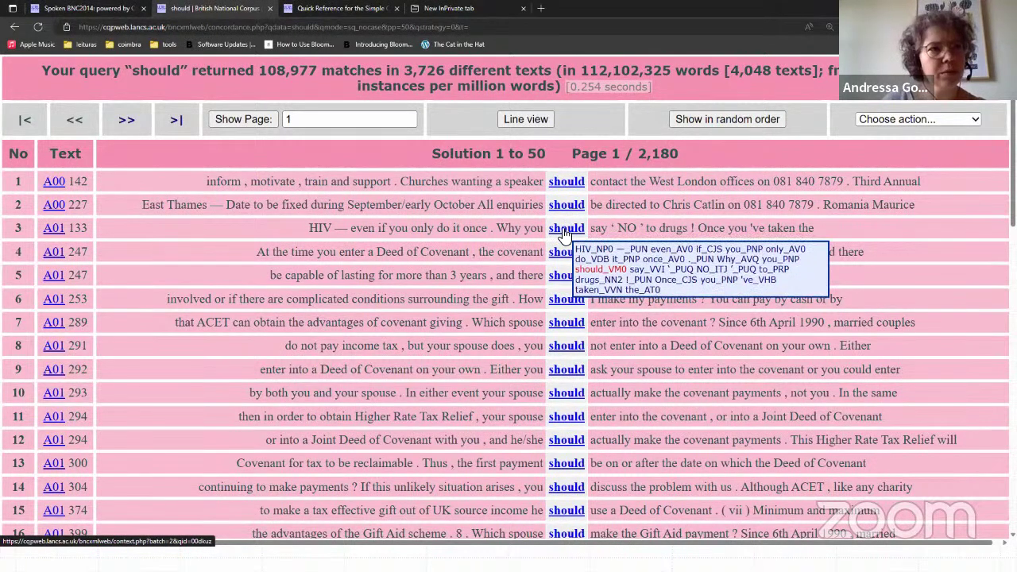
# Step: Start a new query and enter "*_VM0" to match any word carrying the modal verb tag
pyautogui.click(907, 119)
pyautogui.click(891, 144)
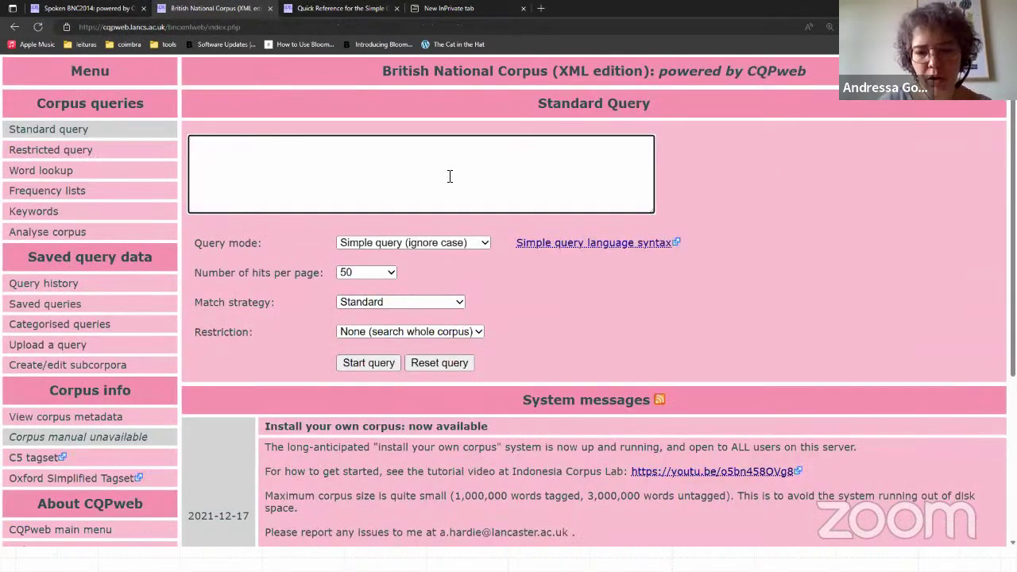
pyautogui.write('_VM')
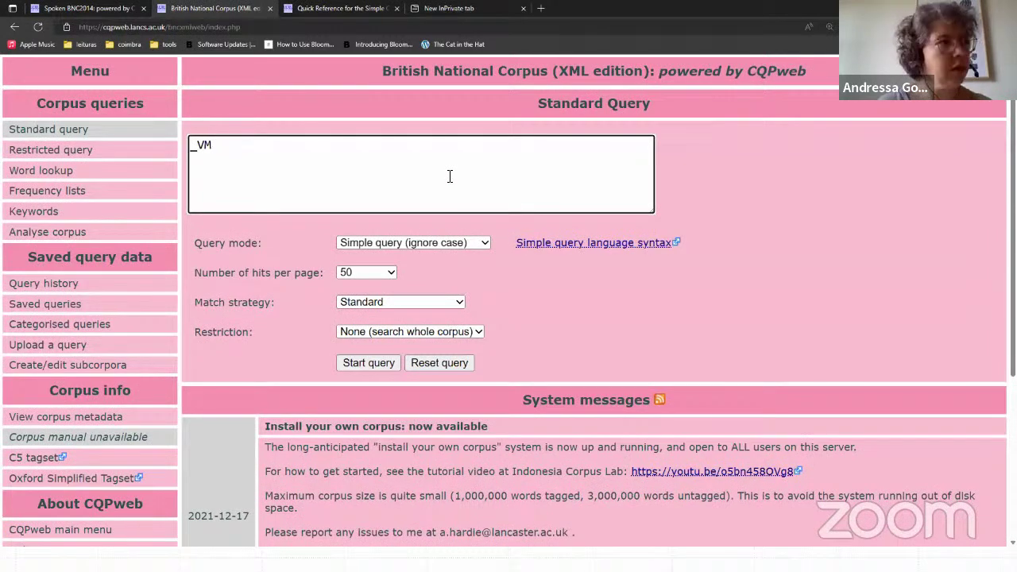
pyautogui.write('0')
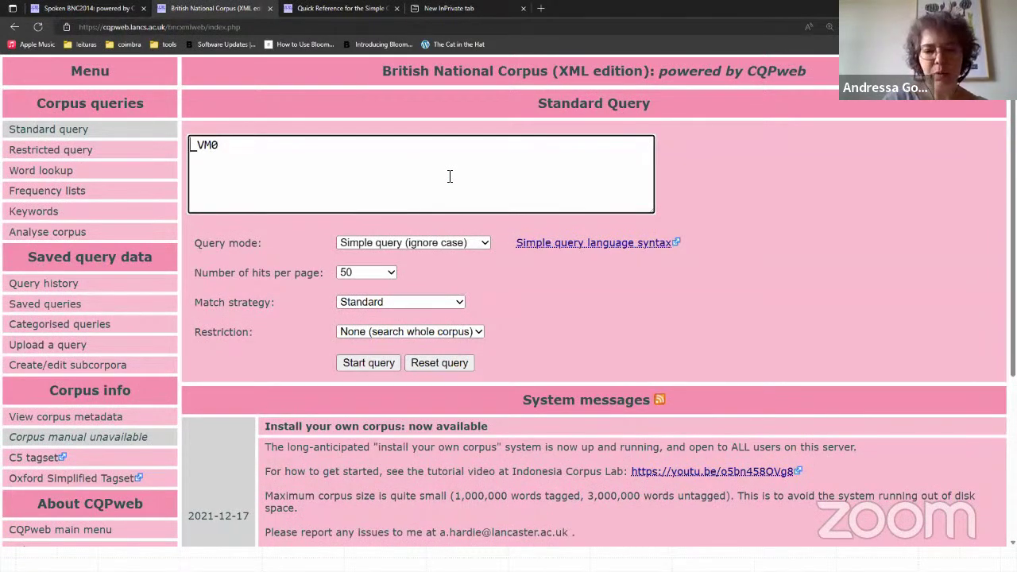
pyautogui.write('*')
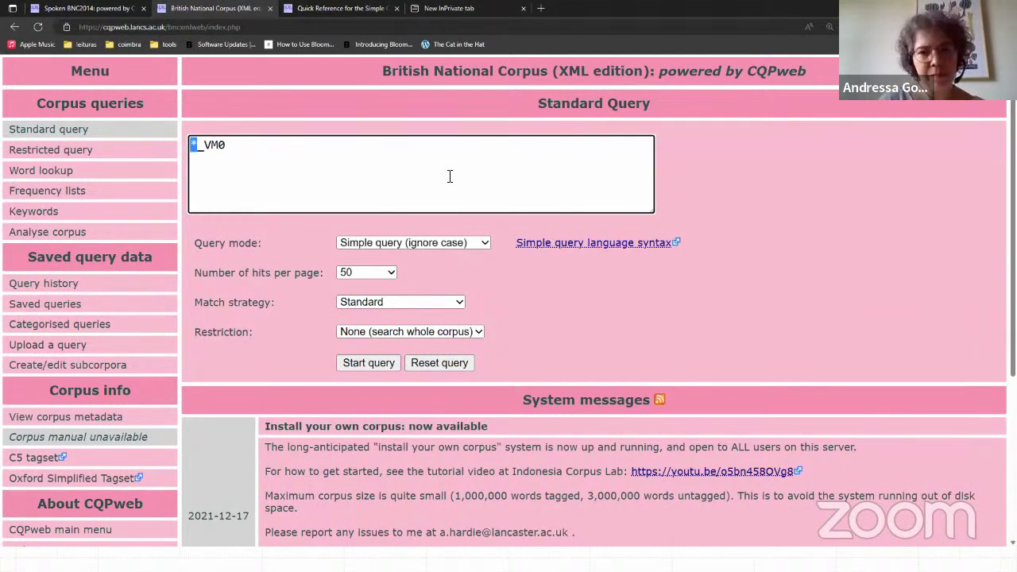
# Step: Point out the syntax of the modal query by highlighting its underscore and the tag "VM0" in turn
pyautogui.hotkey('shift', 'Right')
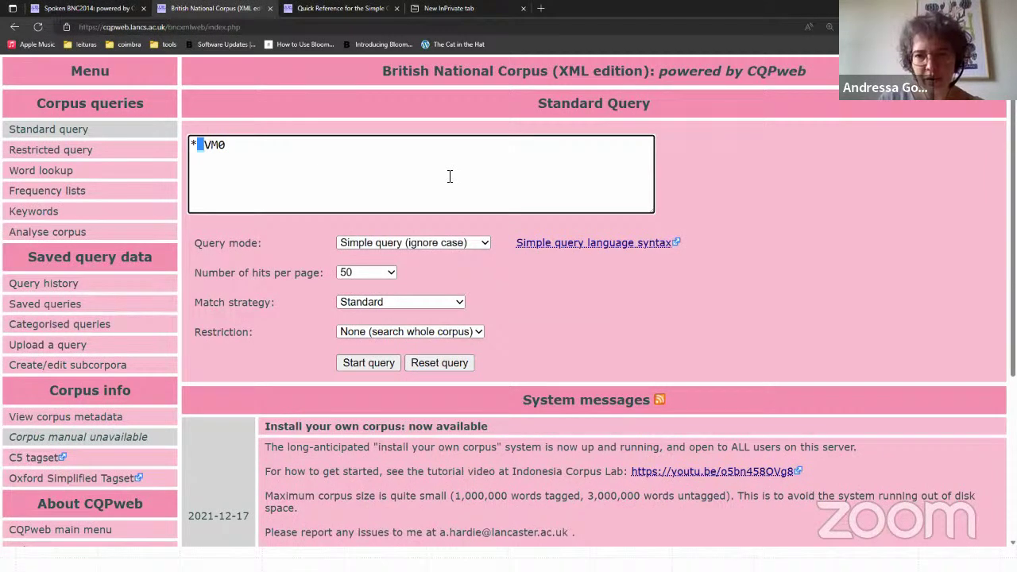
pyautogui.press('Right')
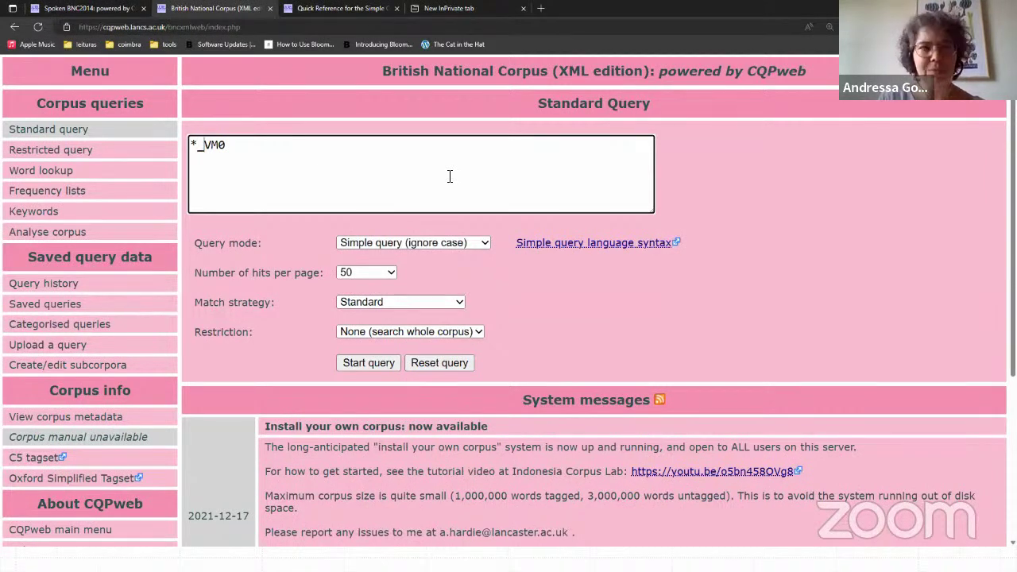
pyautogui.hotkey('shift', 'Right')
pyautogui.hotkey('shift', 'Right')
pyautogui.hotkey('shift', 'Right')
pyautogui.press('Right')
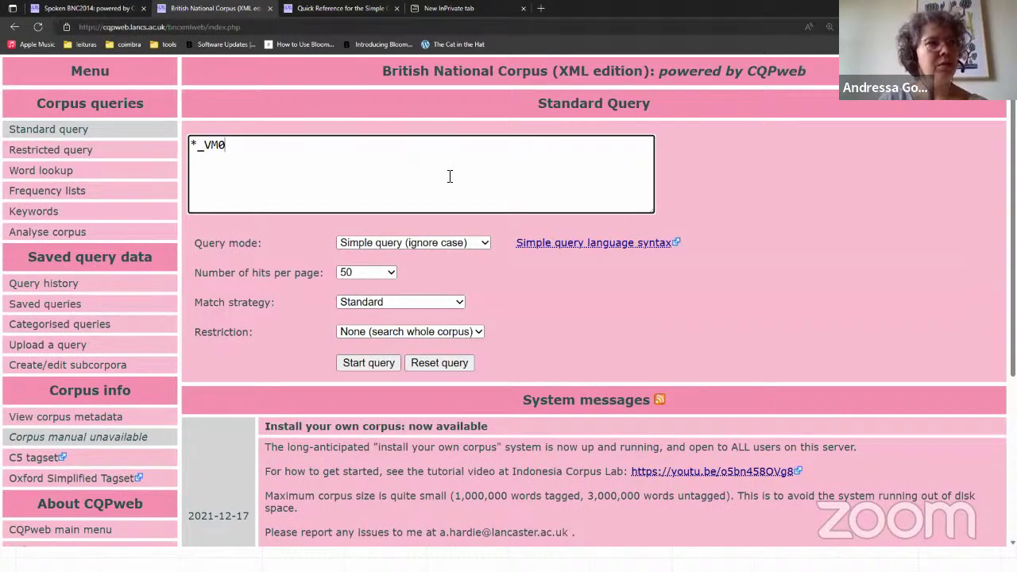
# Step: Run the "*_VM0" query on the whole corpus and look through the first results page for the different modal verbs
pyautogui.click(383, 365)
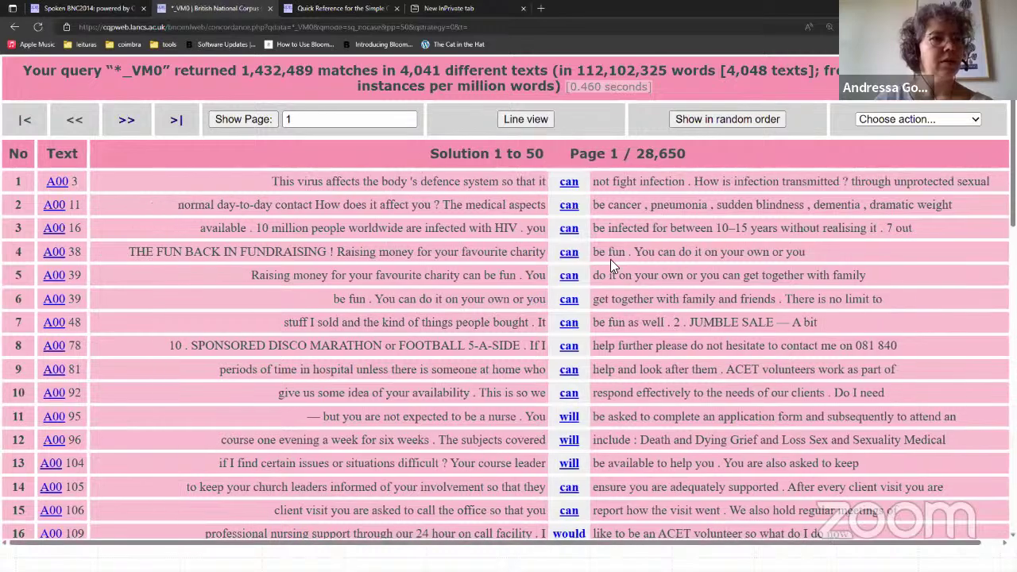
pyautogui.scroll(-5, 615, 262)
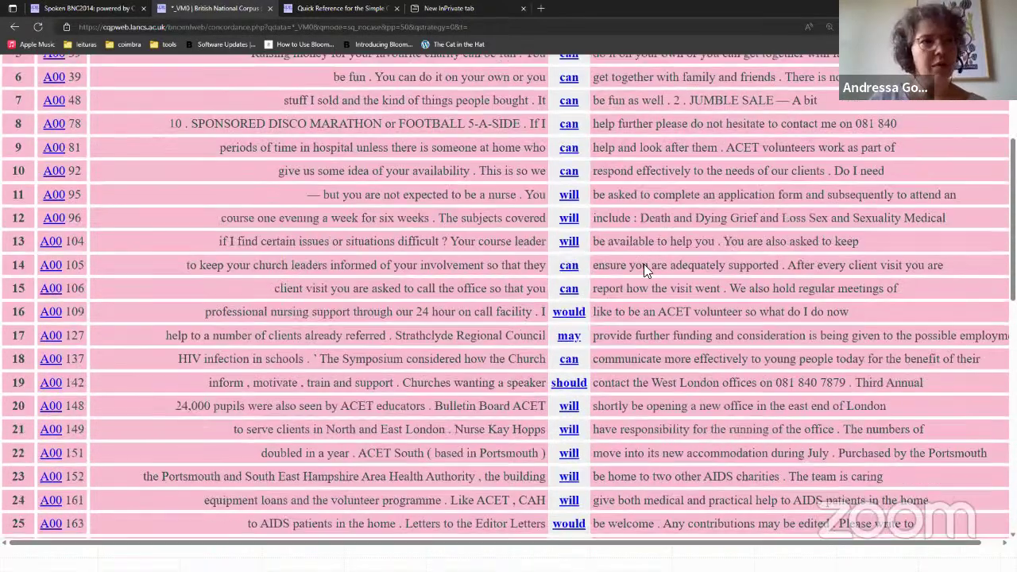
pyautogui.scroll(5, 627, 230)
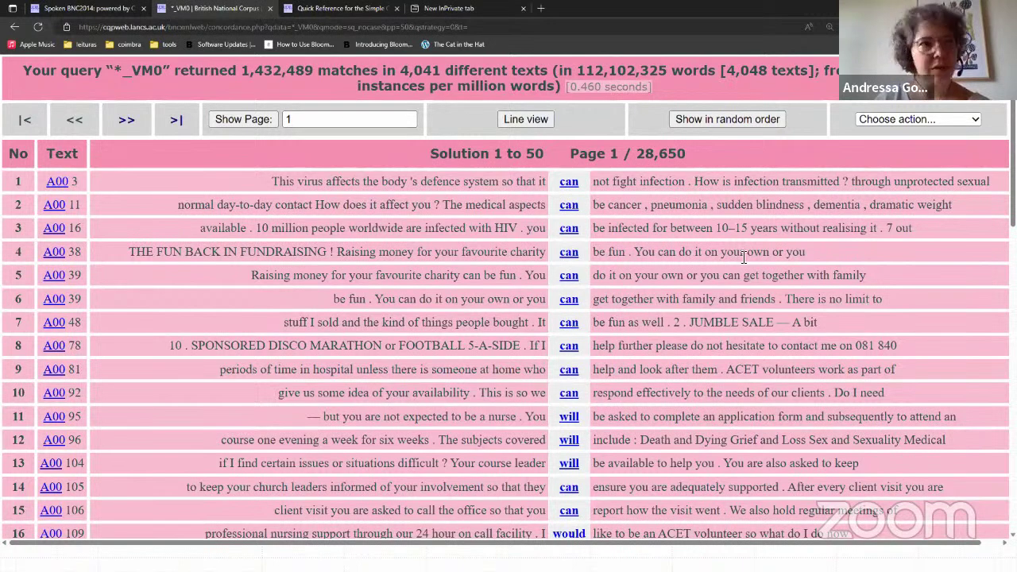
pyautogui.scroll(-1, 580, 379)
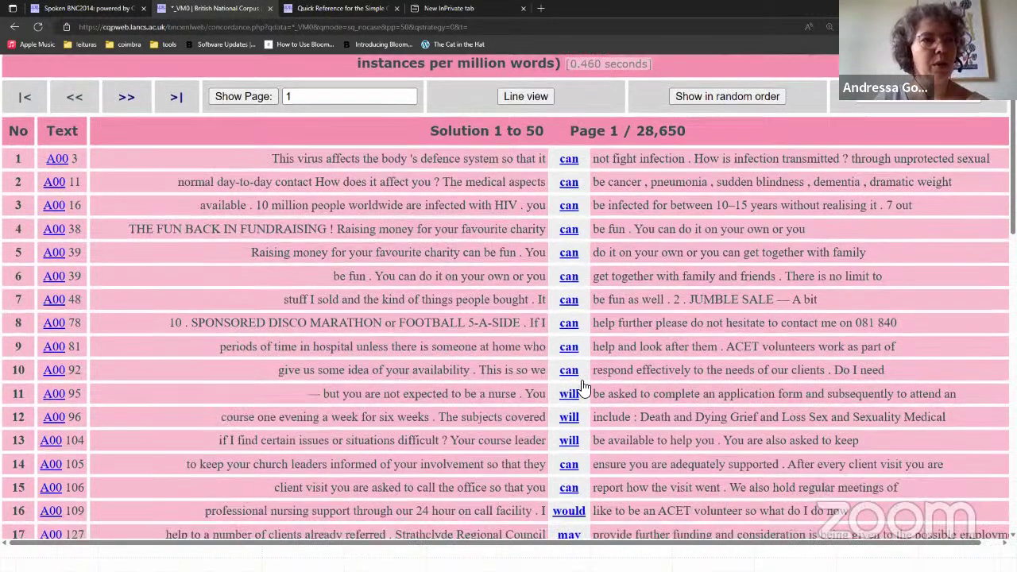
pyautogui.scroll(-1, 567, 378)
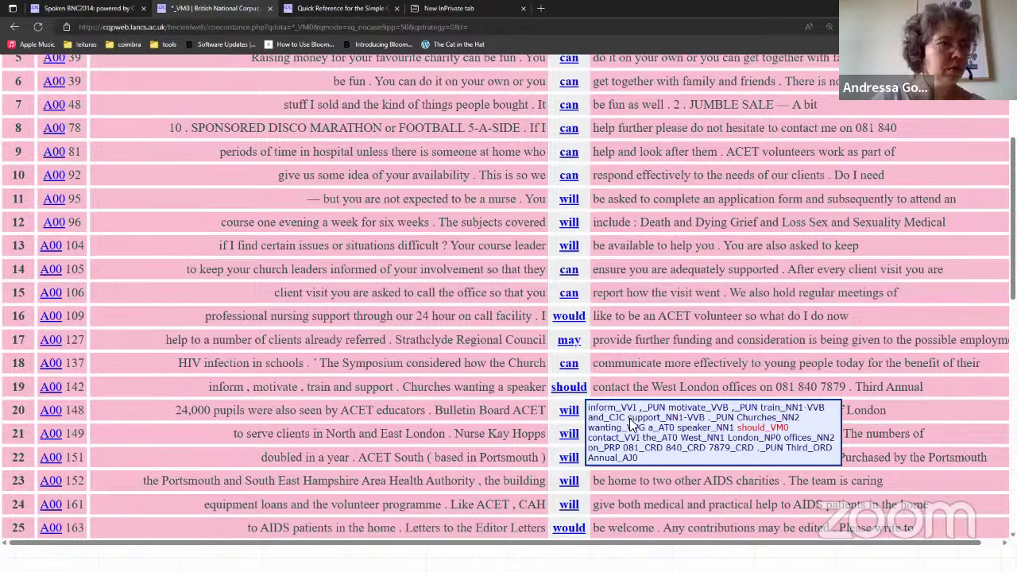
pyautogui.scroll(-1, 576, 385)
pyautogui.scroll(-3, 752, 435)
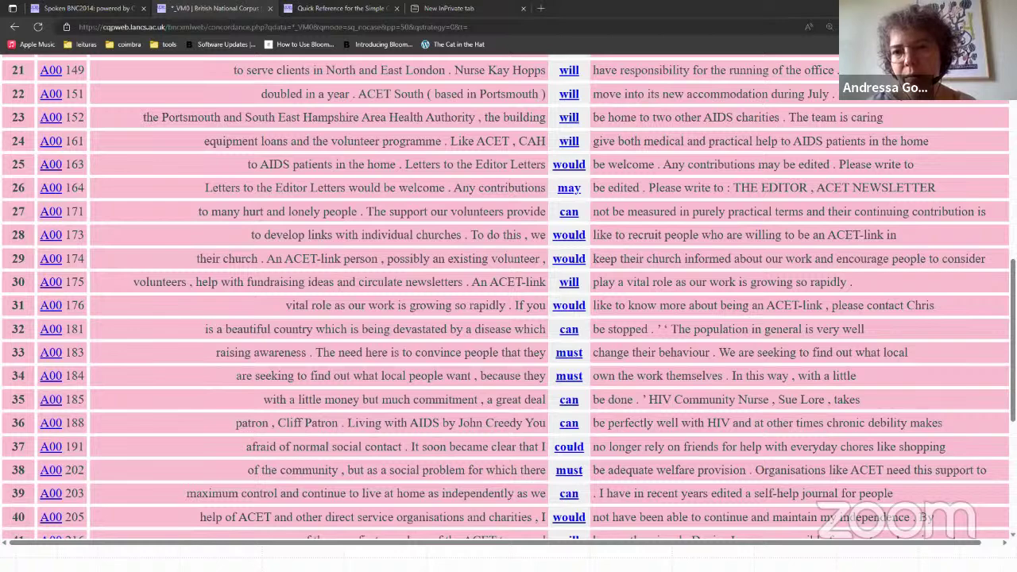
# Step: Return to the query form, replace the modal query with "la vista" and run it on the whole corpus
pyautogui.click(25, 29)
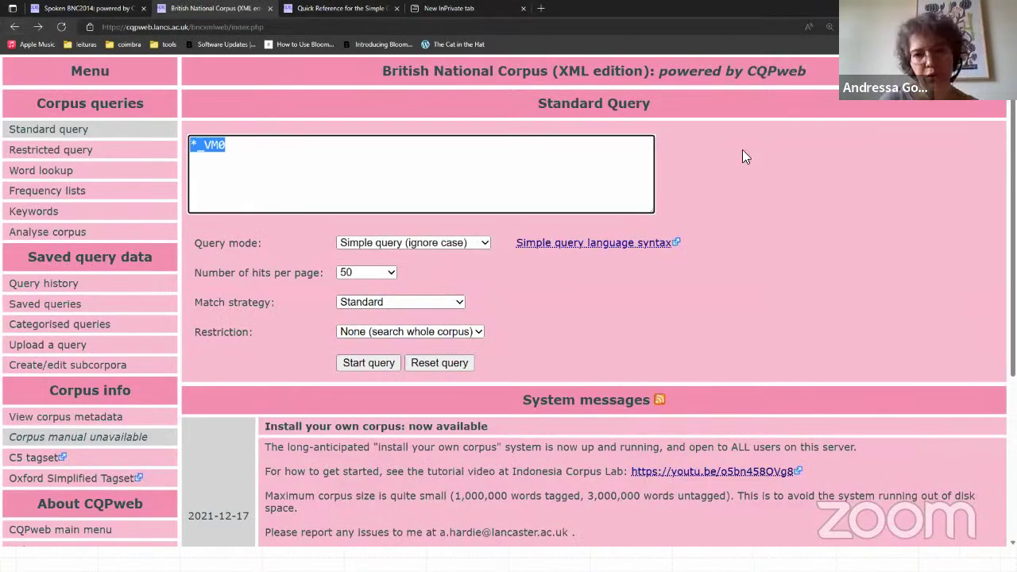
pyautogui.write('la vista')
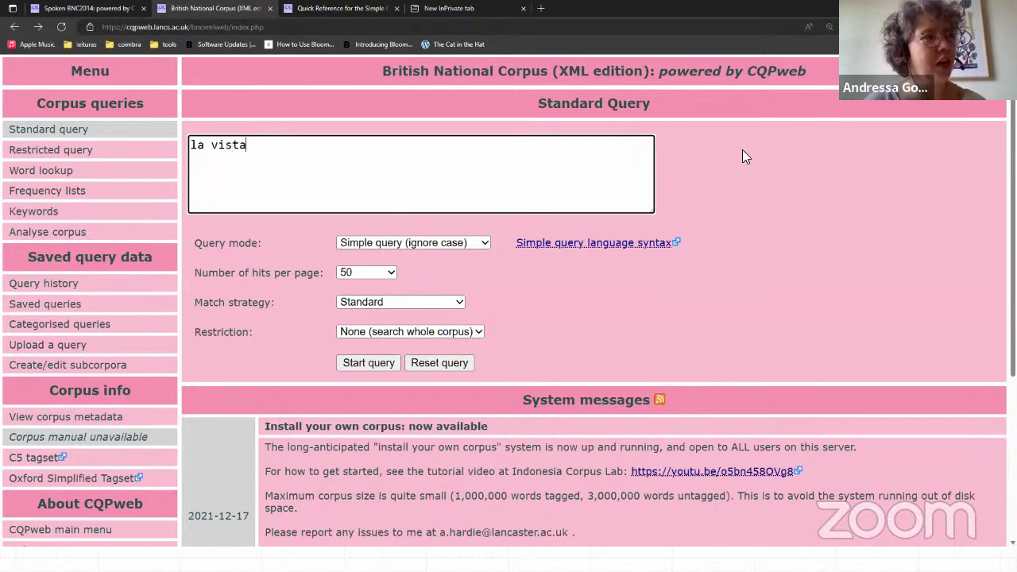
pyautogui.press('Return')
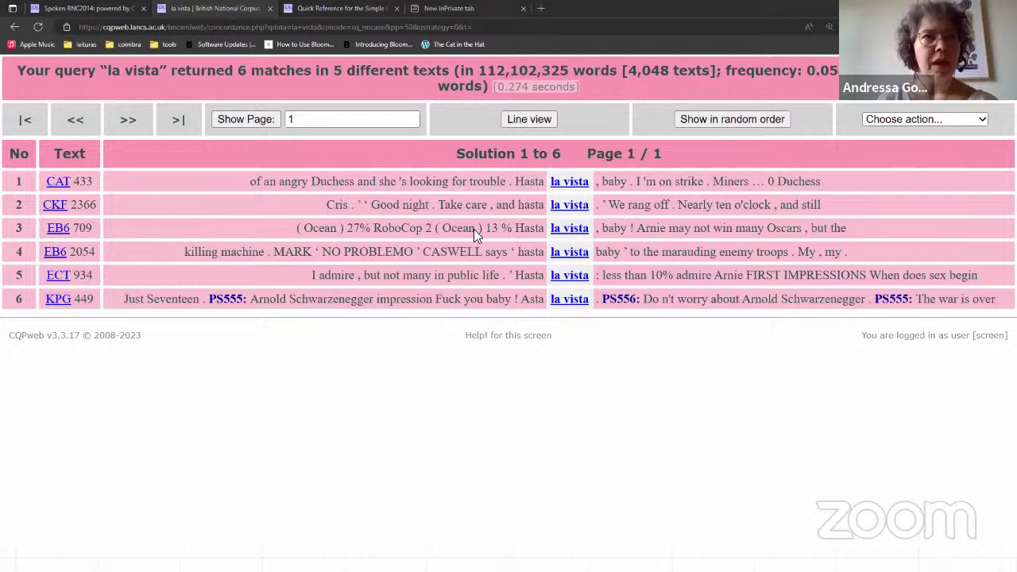
pyautogui.click(904, 127)
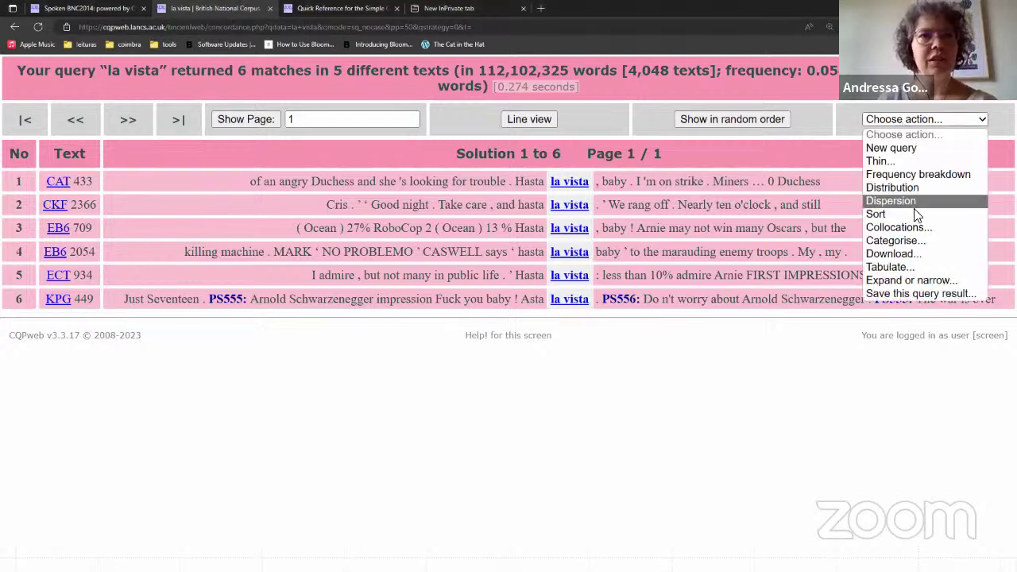
pyautogui.click(897, 228)
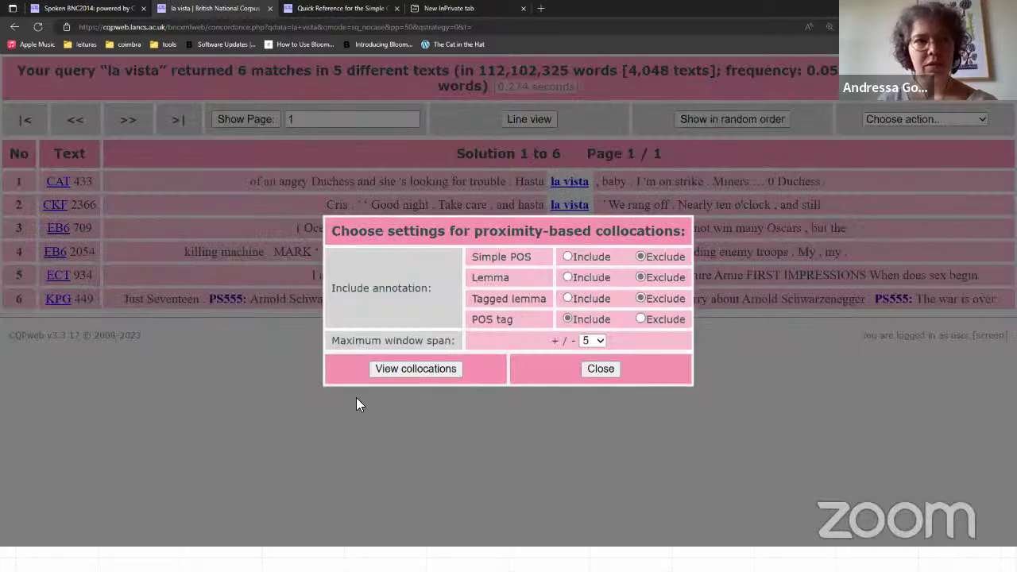
pyautogui.click(601, 371)
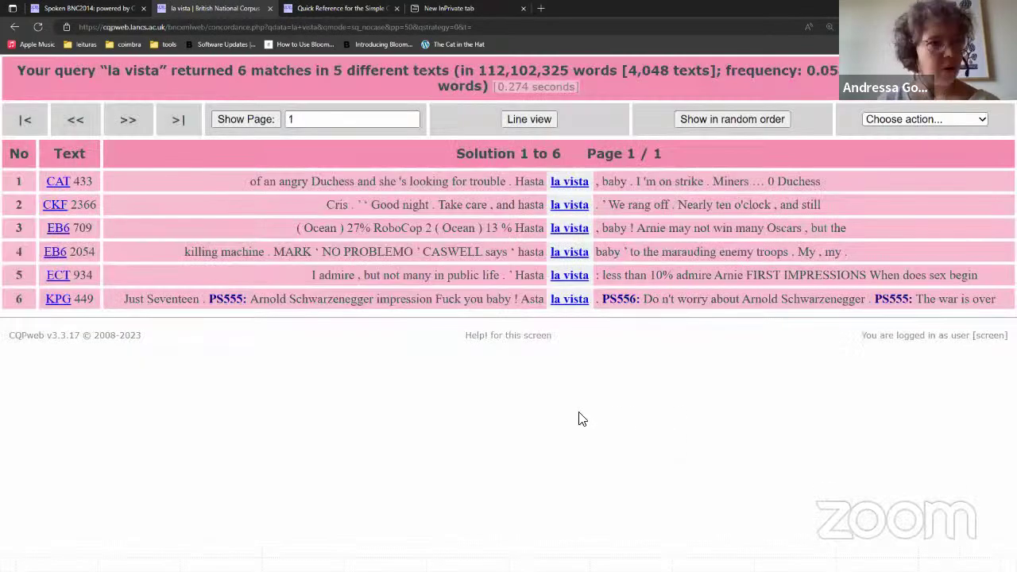
pyautogui.click(908, 119)
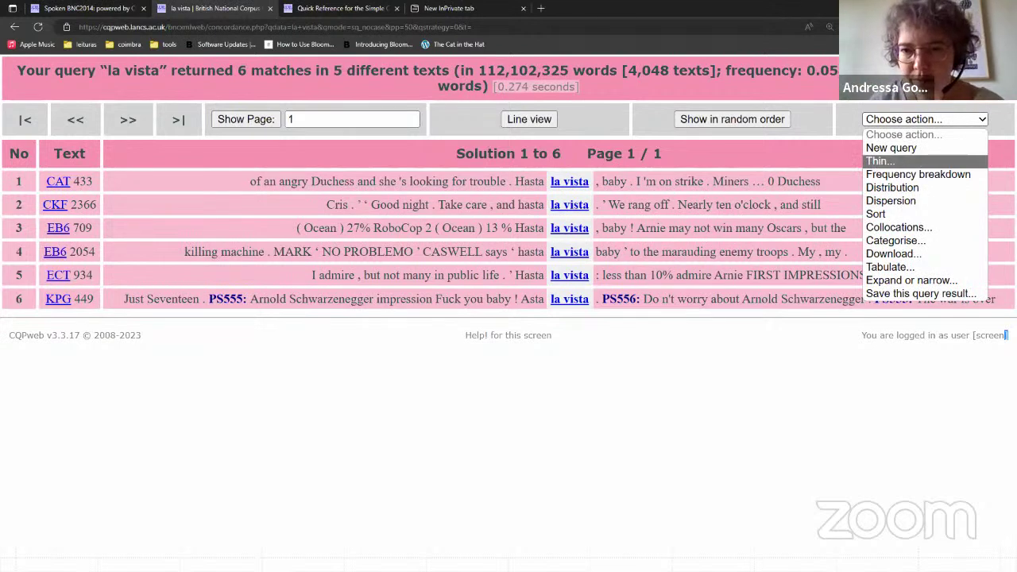
pyautogui.press('Escape')
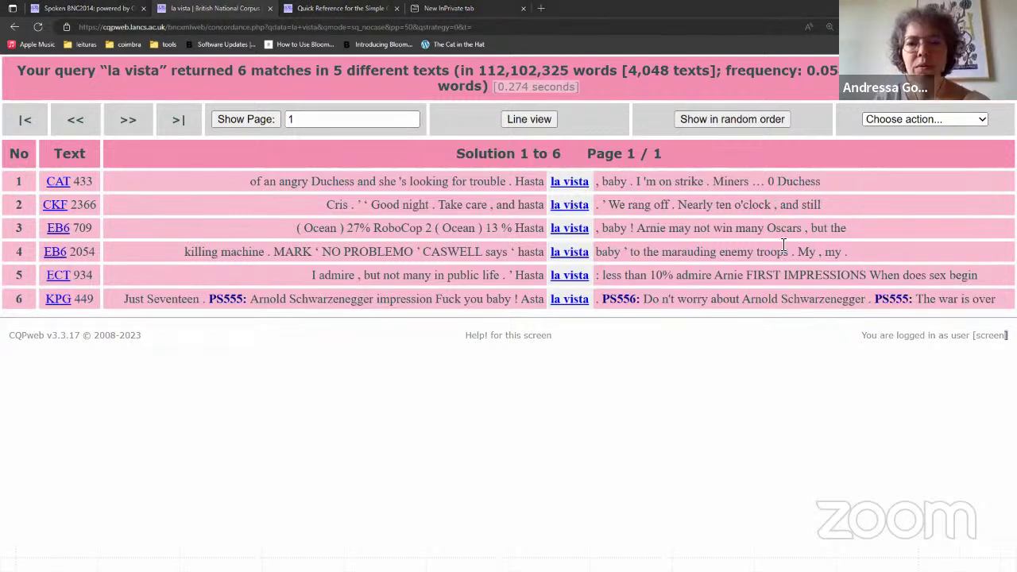
# Step: Start a new query and run the phrase "bold tall man" on the whole corpus
pyautogui.click(953, 124)
pyautogui.click(891, 147)
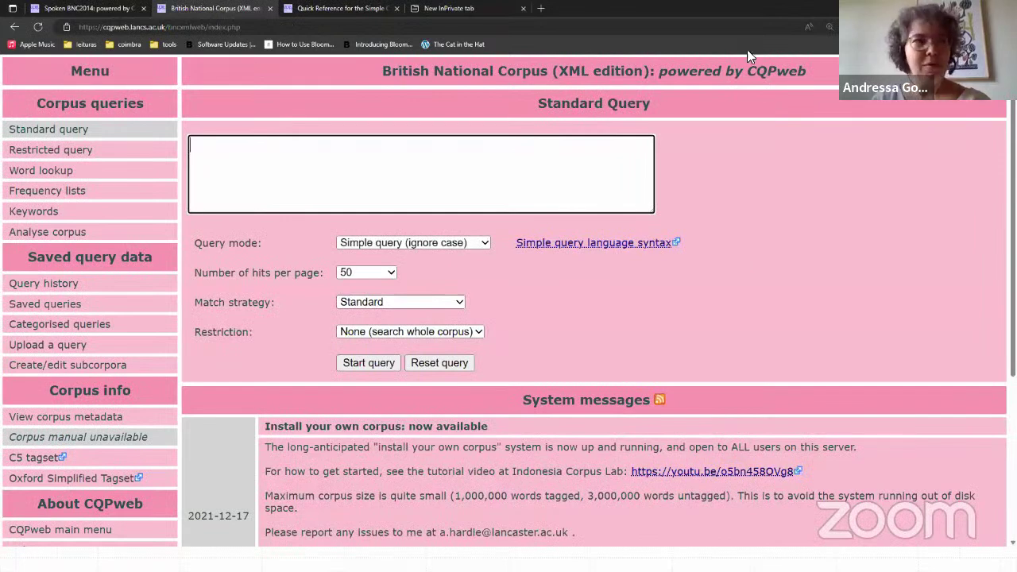
pyautogui.click(570, 164)
pyautogui.write('bod')
pyautogui.press('BackSpace')
pyautogui.write('ld')
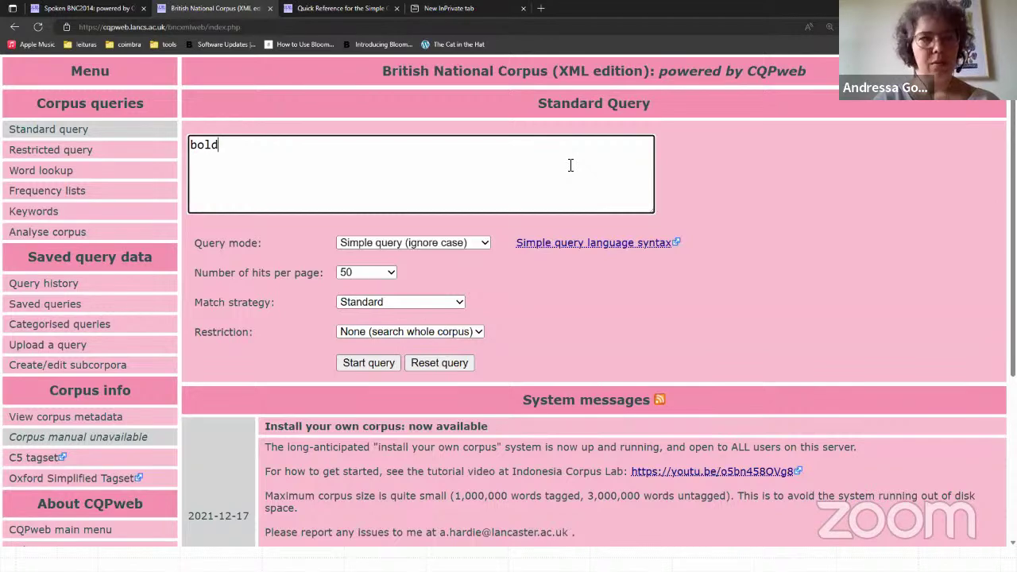
pyautogui.write(' tall man#')
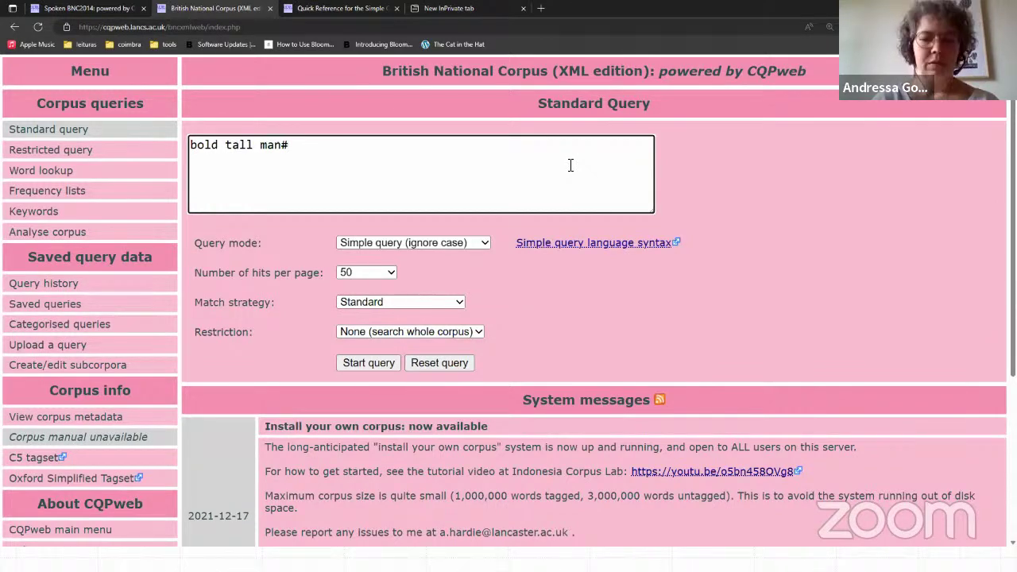
pyautogui.press('BackSpace')
pyautogui.press('Return')
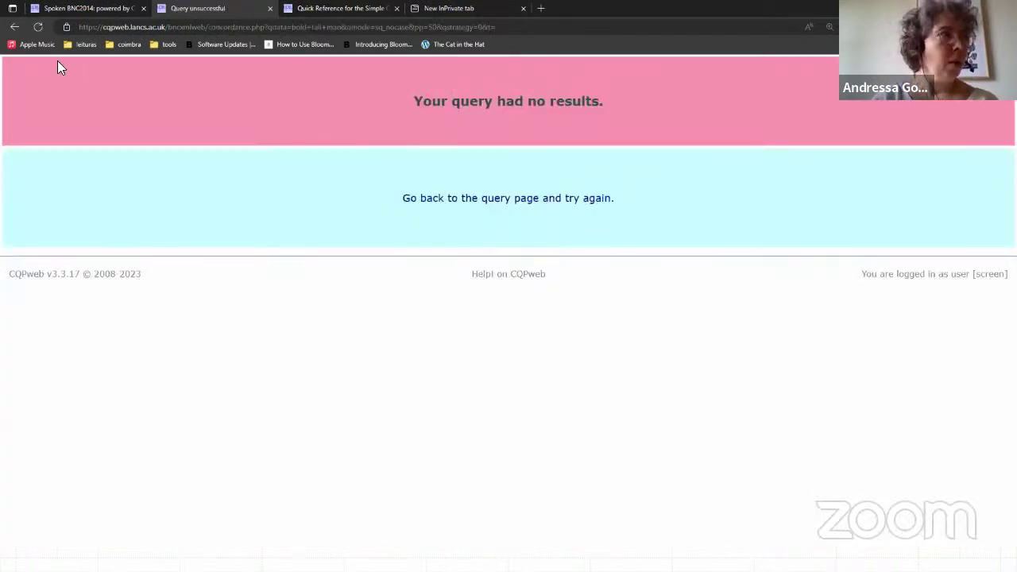
# Step: Return to the query form, replace "bold tall" with "*_A*" before "man", and highlight the wildcard and the tag letter
pyautogui.click(14, 28)
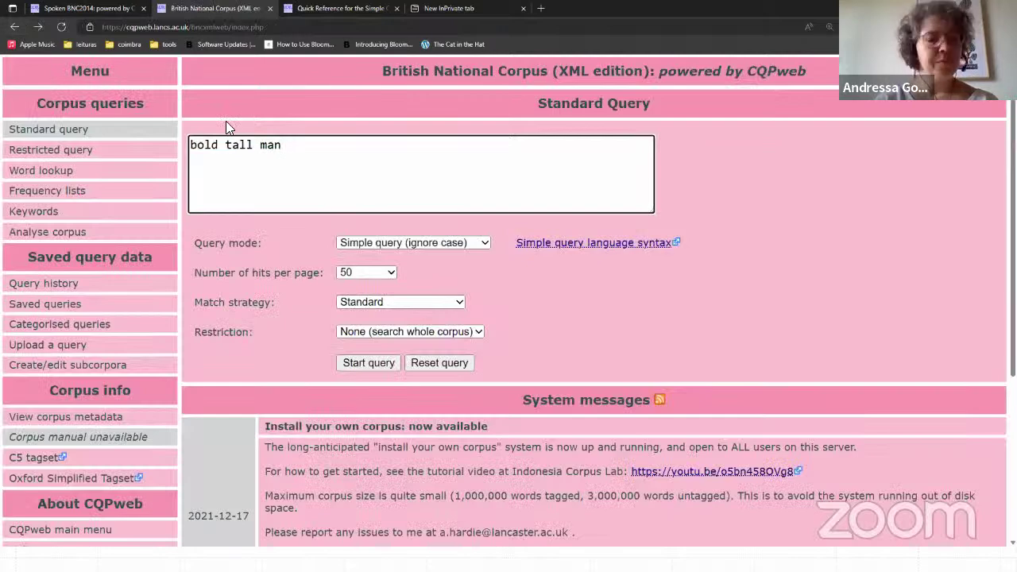
pyautogui.hotkey('shift', 'Right')
pyautogui.hotkey('shift', 'Right')
pyautogui.hotkey('shift', 'Right')
pyautogui.hotkey('shift', 'Right')
pyautogui.hotkey('shift', 'Right')
pyautogui.hotkey('shift', 'Right')
pyautogui.hotkey('shift', 'Right')
pyautogui.hotkey('shift', 'Right')
pyautogui.hotkey('shift', 'Right')
pyautogui.hotkey('shift', 'Right')
pyautogui.hotkey('shift', 'Right')
pyautogui.hotkey('shift', 'Right')
pyautogui.hotkey('shift', 'Left')
pyautogui.hotkey('shift', 'Left')
pyautogui.hotkey('shift', 'Left')
pyautogui.press('BackSpace')
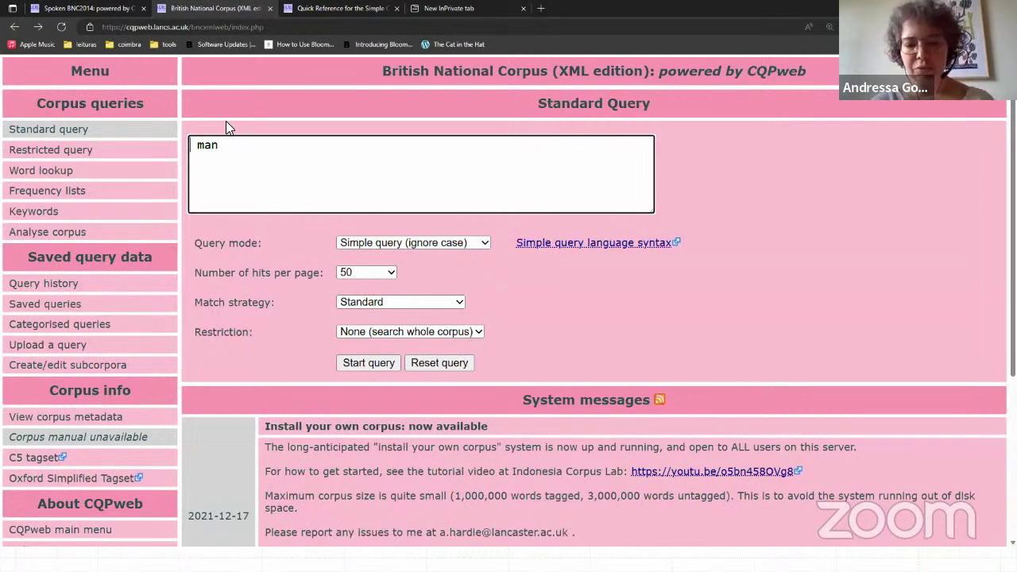
pyautogui.write('_')
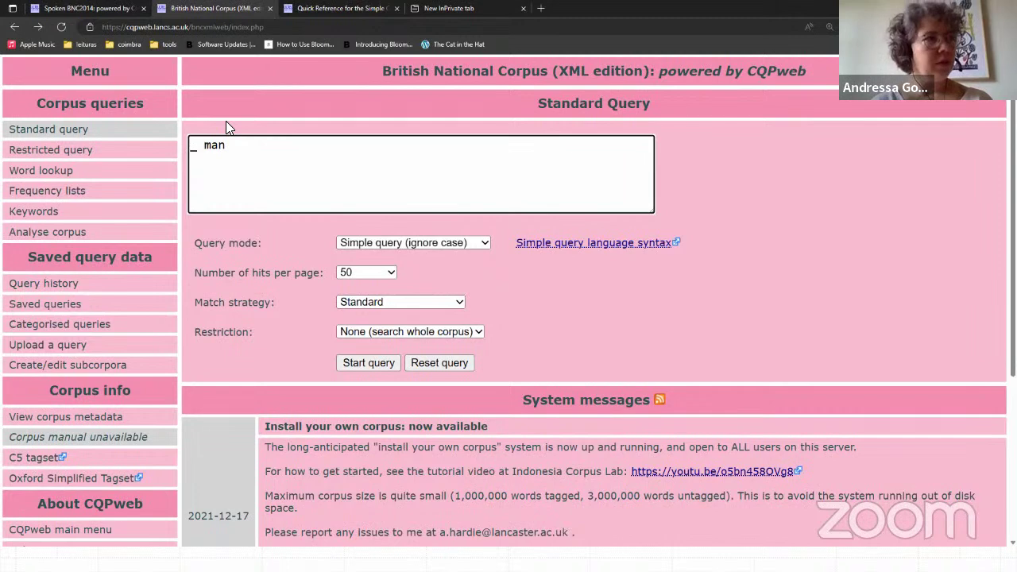
pyautogui.hotkey('shift', 'Left')
pyautogui.press('Right')
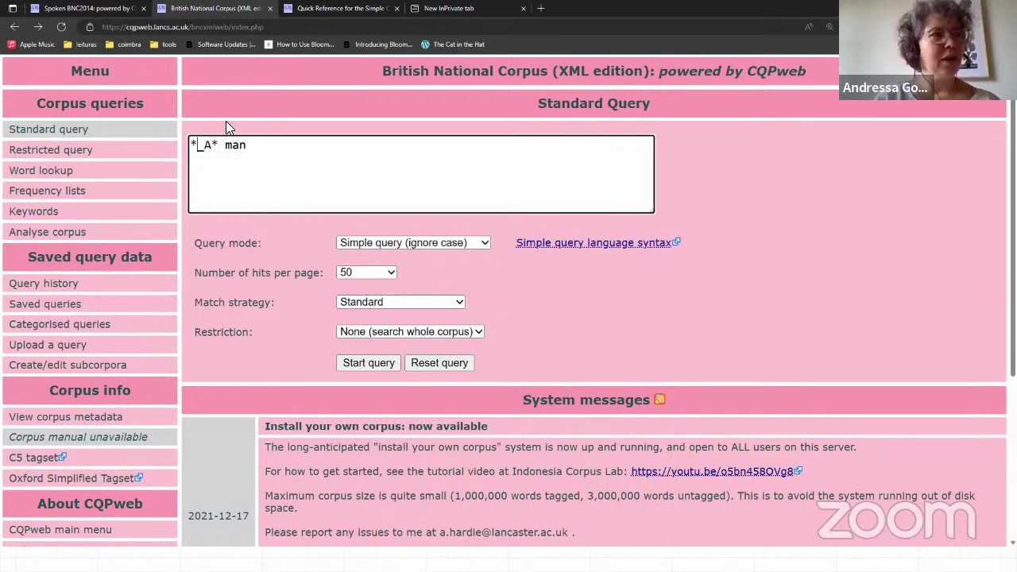
pyautogui.hotkey('shift', 'Right')
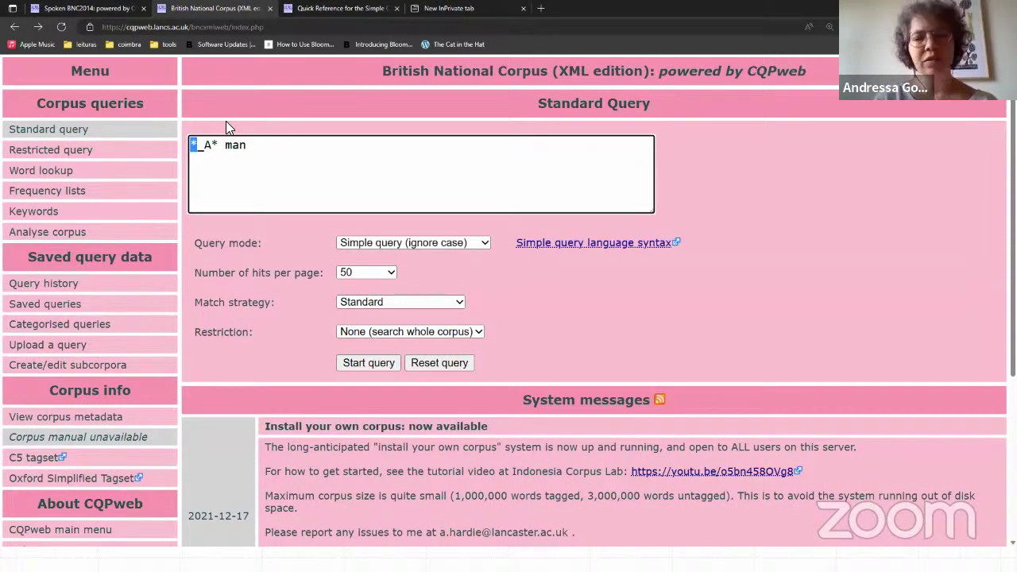
pyautogui.press('Left')
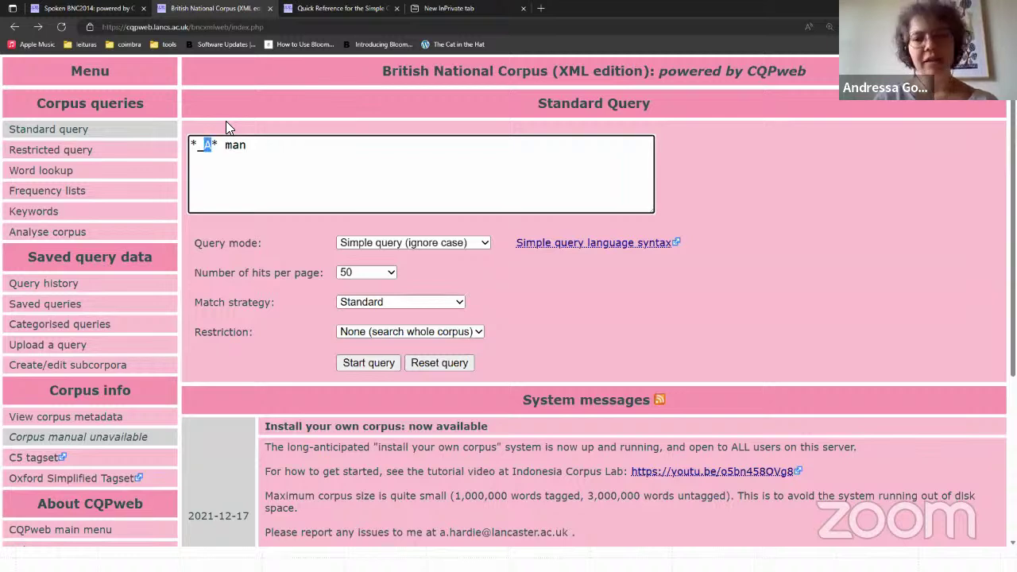
# Step: Replace the query with "happy", run it on the whole corpus and check the adjective's part-of-speech tag in the first hit
pyautogui.click(244, 153)
pyautogui.hotkey('ctrl', 'a')
pyautogui.write('h')
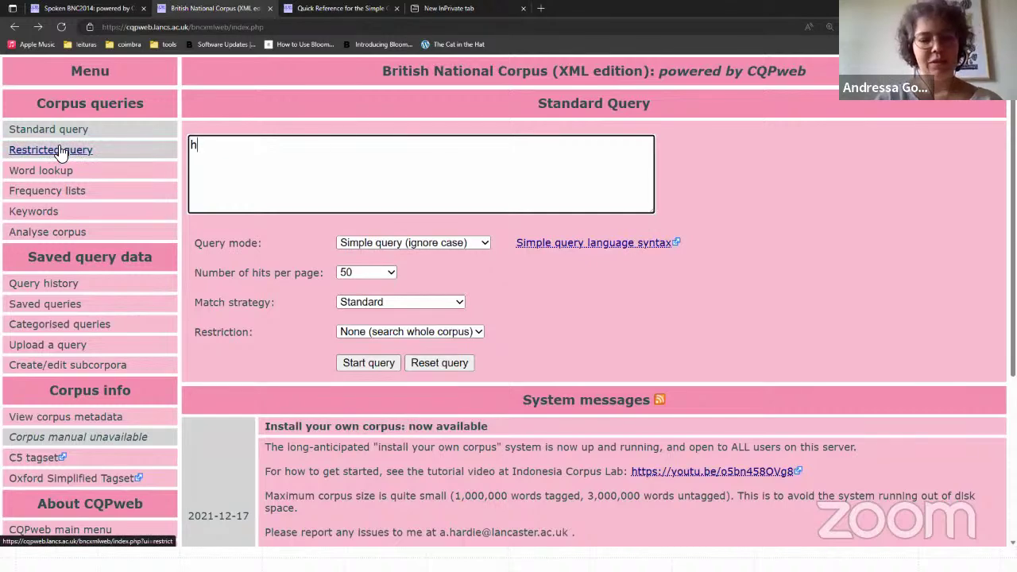
pyautogui.write('appy')
pyautogui.press('Return')
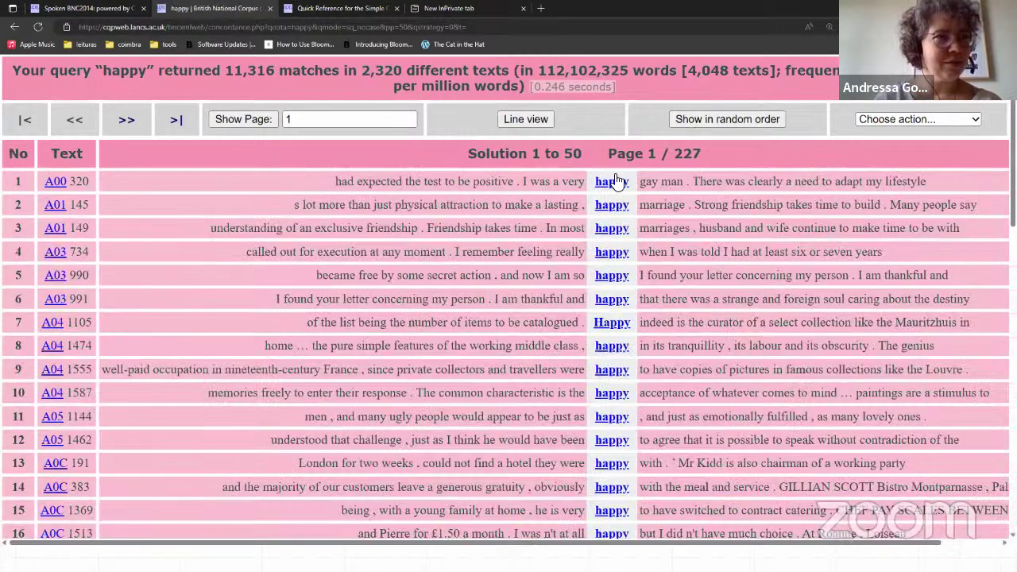
pyautogui.moveTo(615, 181)
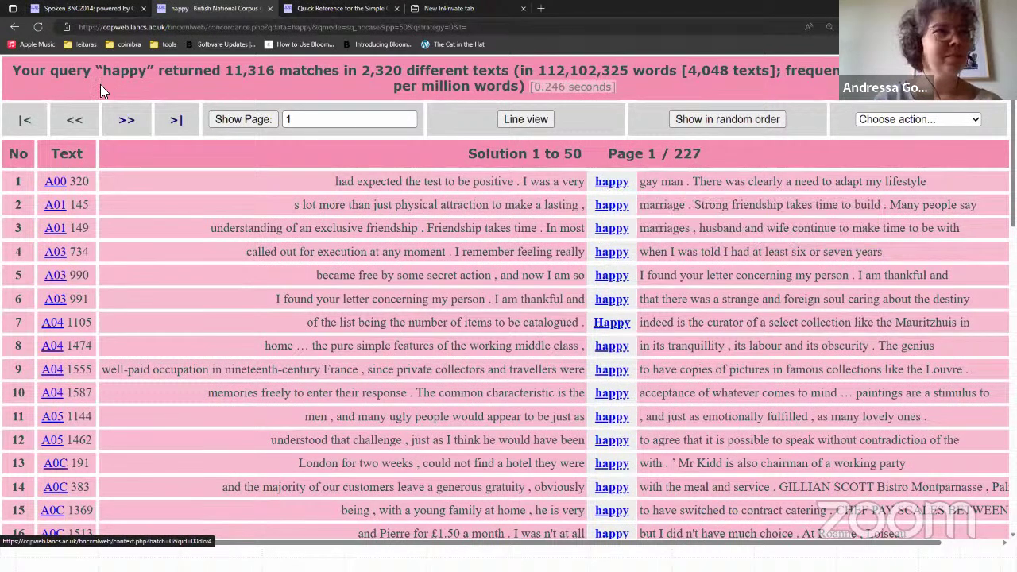
# Step: Return to the query form and replace "happy" with "*_AJ* man" to match any adjective followed by "man"
pyautogui.click(14, 26)
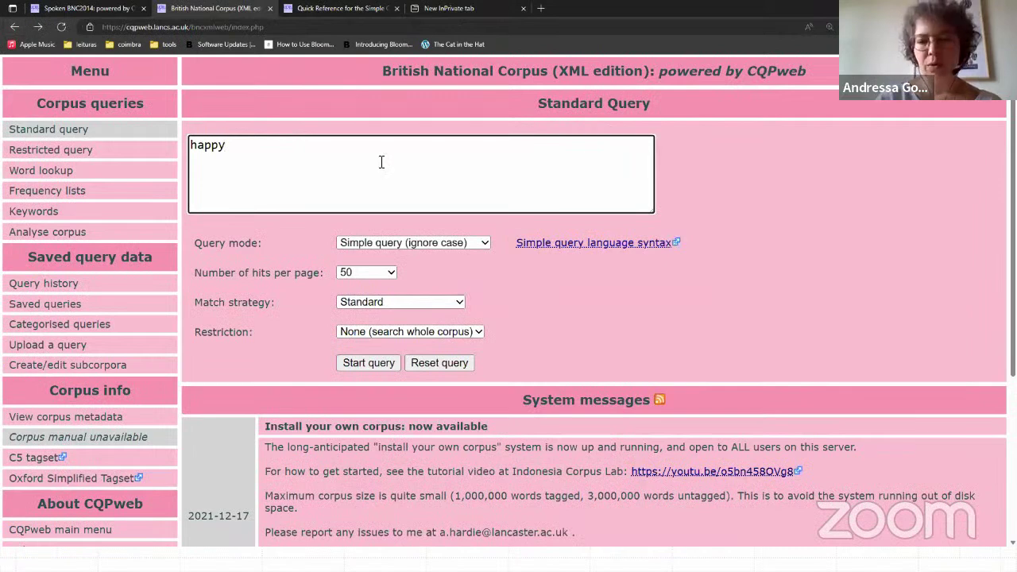
pyautogui.write('AJ')
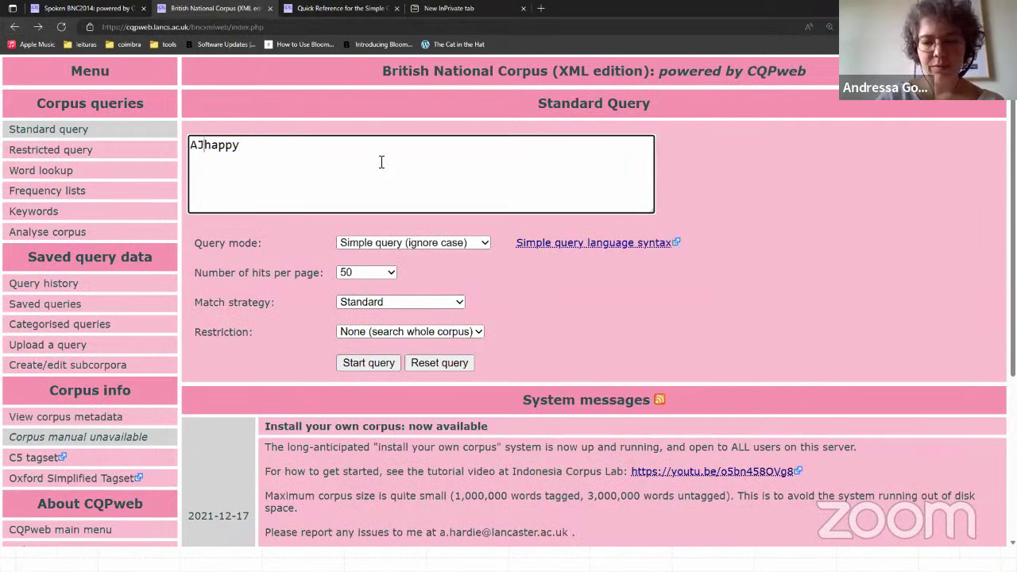
pyautogui.hotkey('ctrl', 'shift', 'Right')
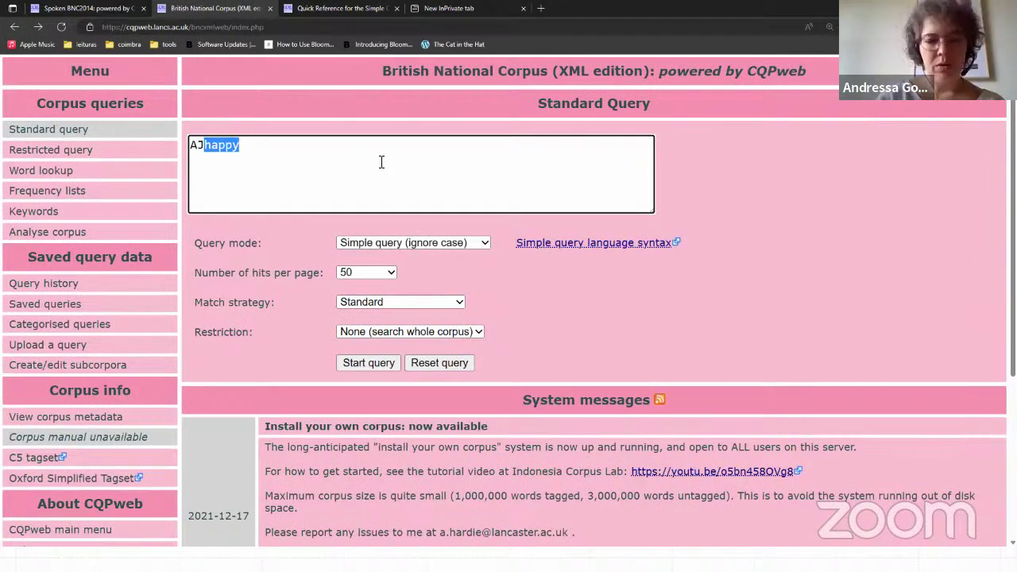
pyautogui.press('BackSpace')
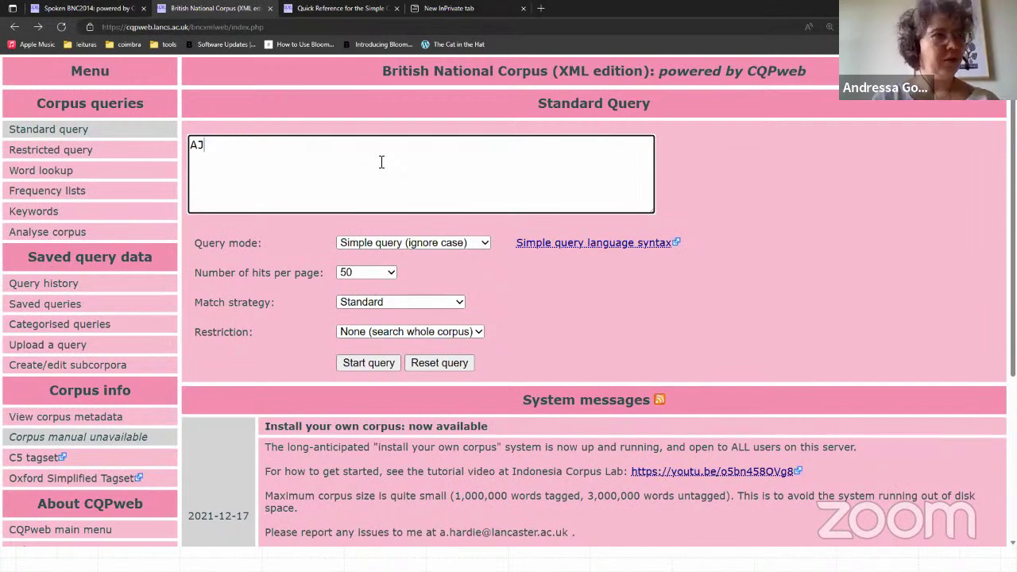
pyautogui.write('man')
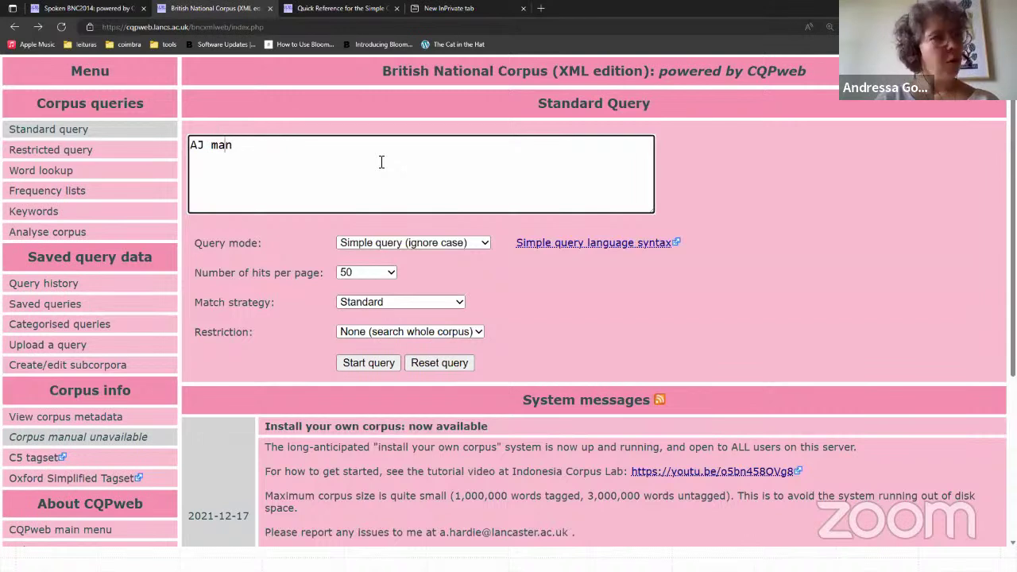
pyautogui.hotkey('shift', 'Left')
pyautogui.hotkey('shift', 'Left')
pyautogui.press('Right')
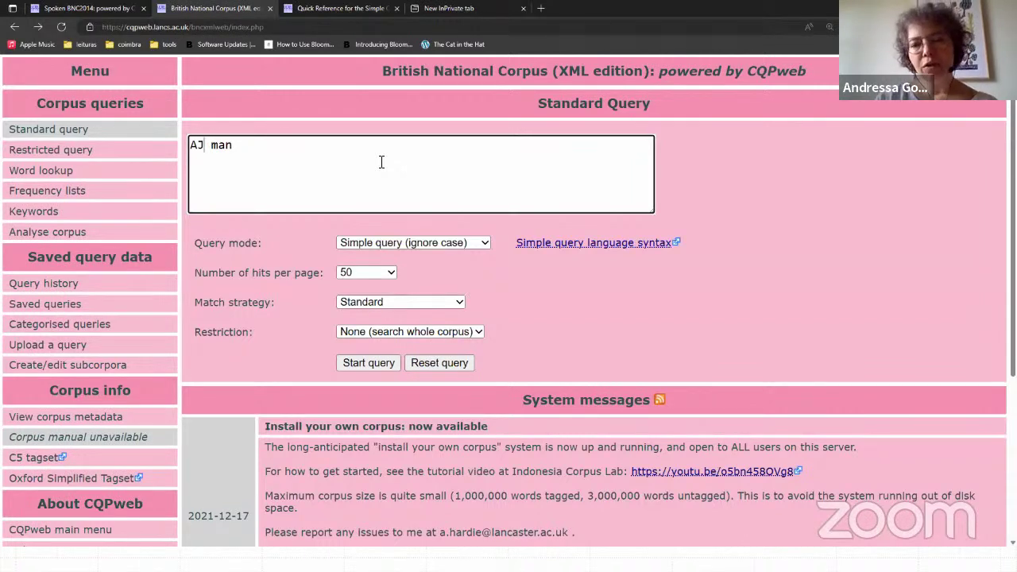
pyautogui.write('*')
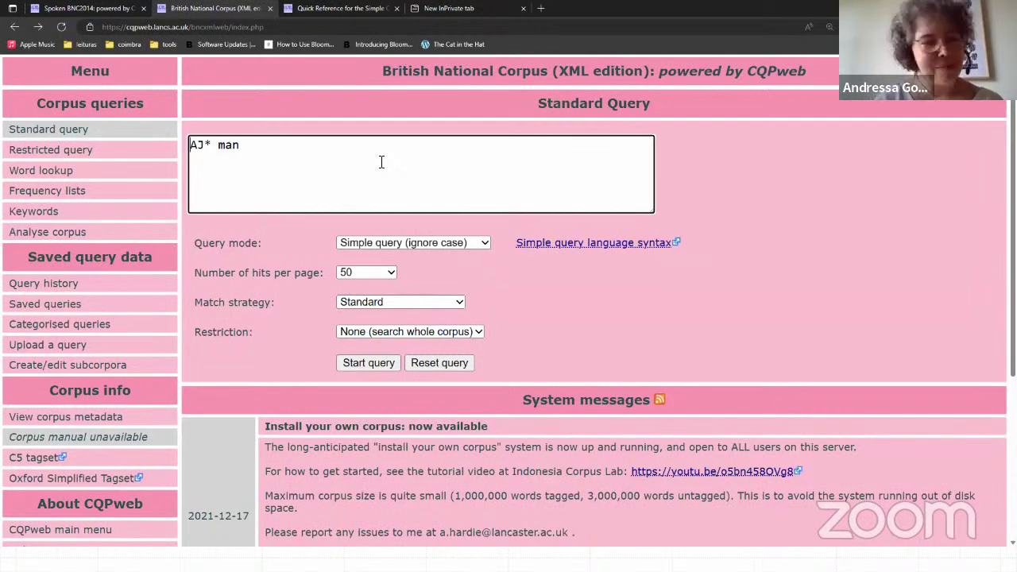
pyautogui.write('*')
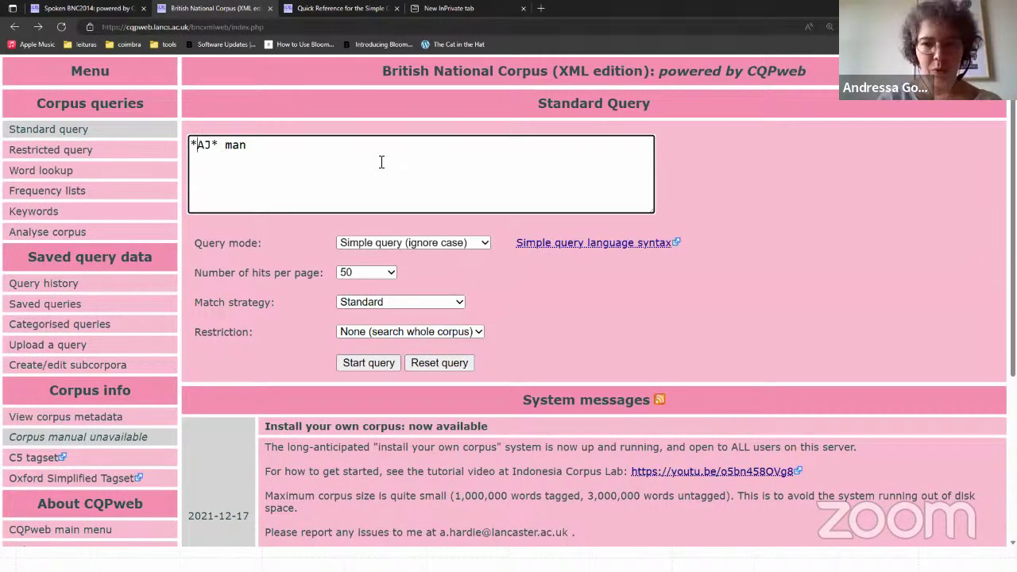
pyautogui.write('_')
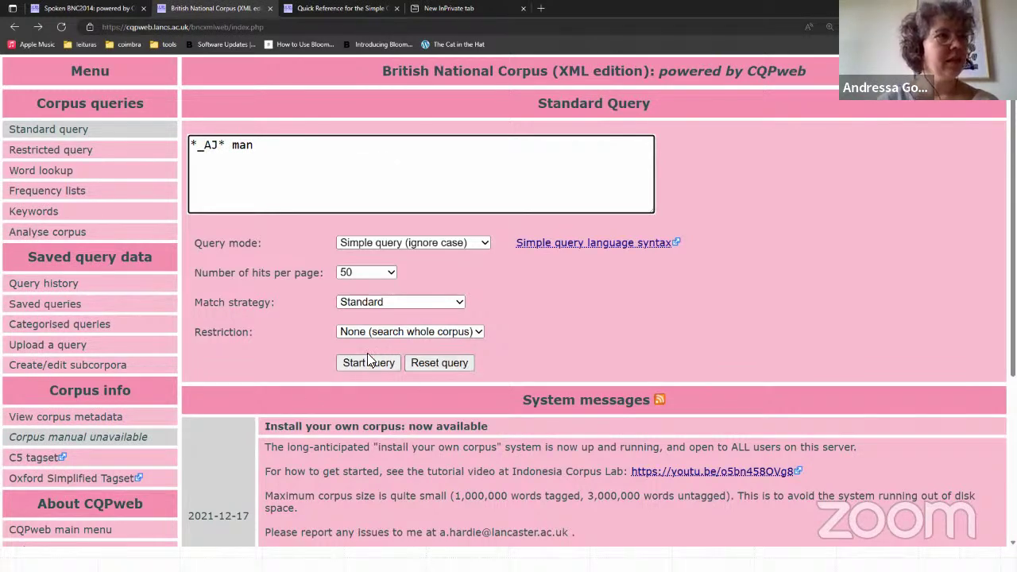
# Step: Run the "*_AJ* man" query on the whole corpus and look through the first results page for the adjectives before "man"
pyautogui.hotkey('ctrl', 'a')
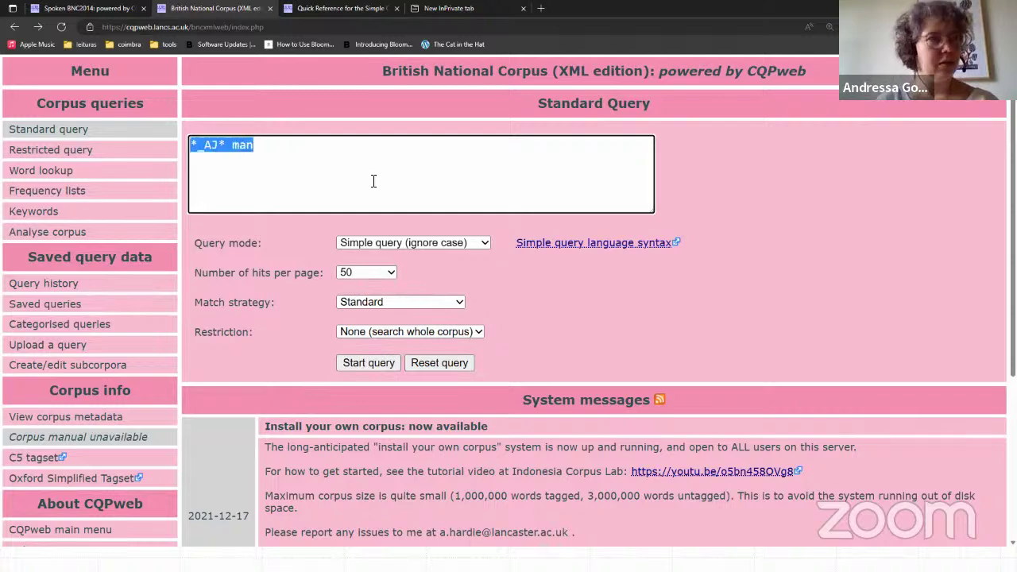
pyautogui.click(377, 175)
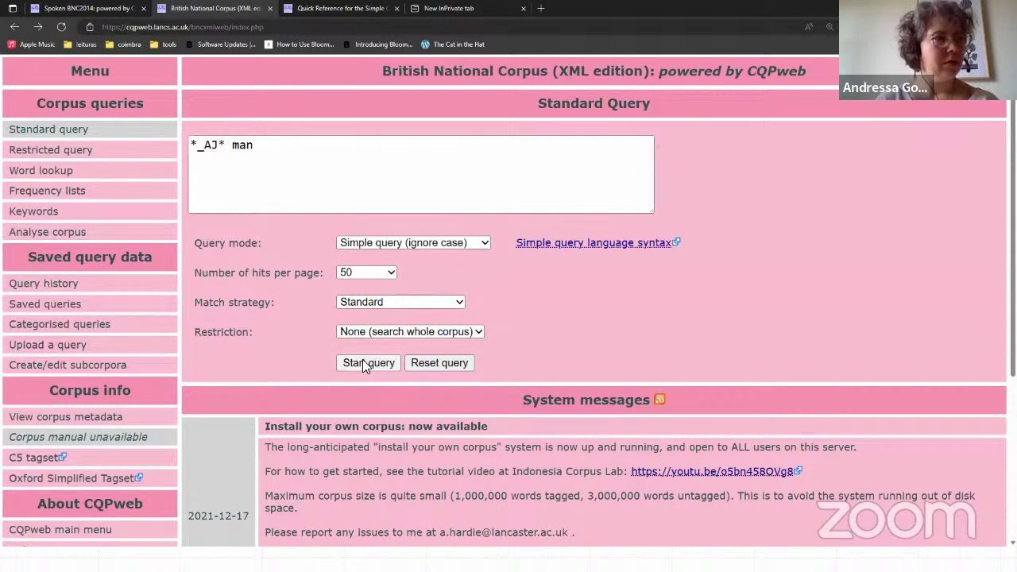
pyautogui.click(362, 361)
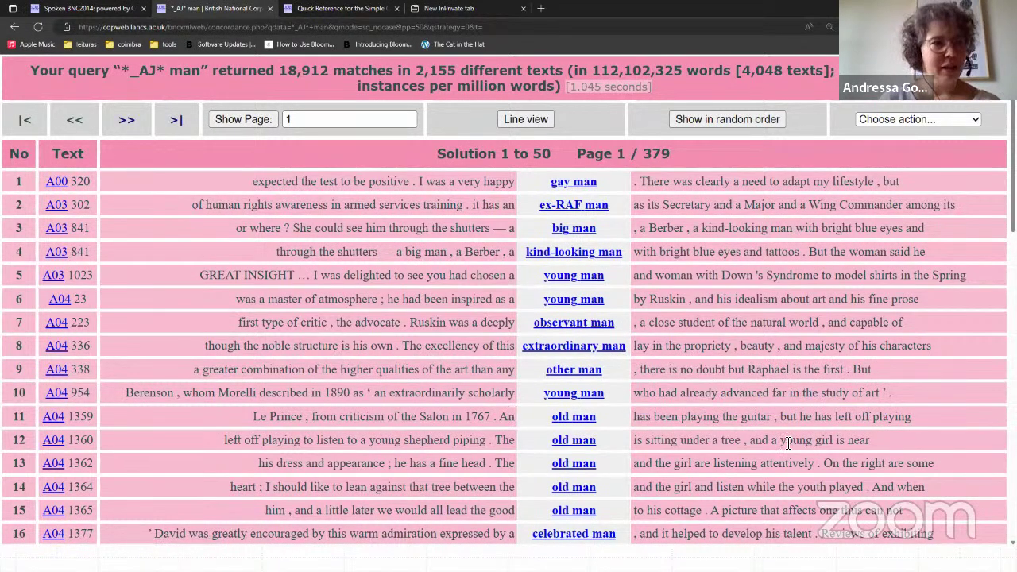
pyautogui.scroll(-1, 605, 248)
pyautogui.scroll(-1, 606, 248)
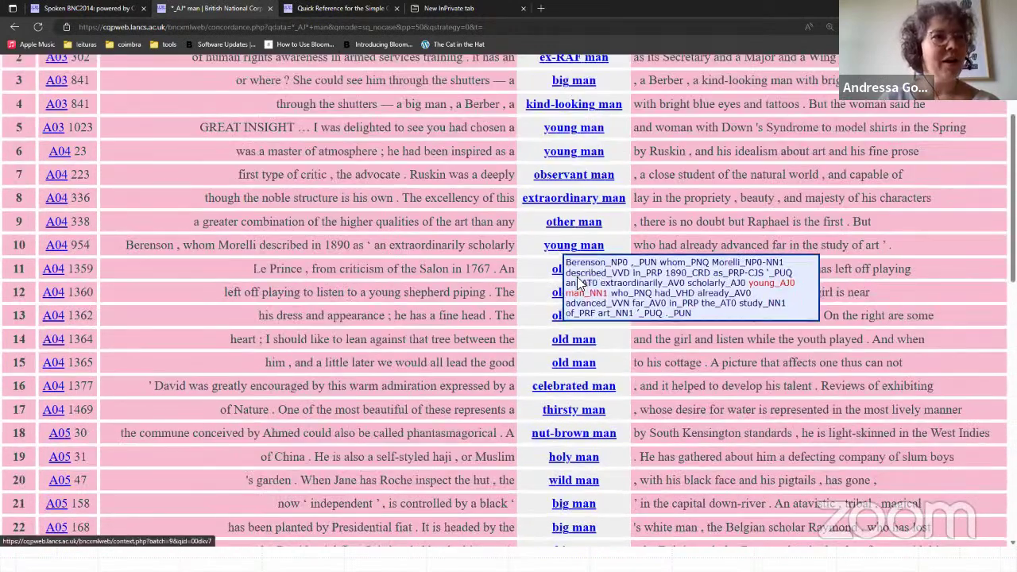
pyautogui.scroll(-1, 612, 397)
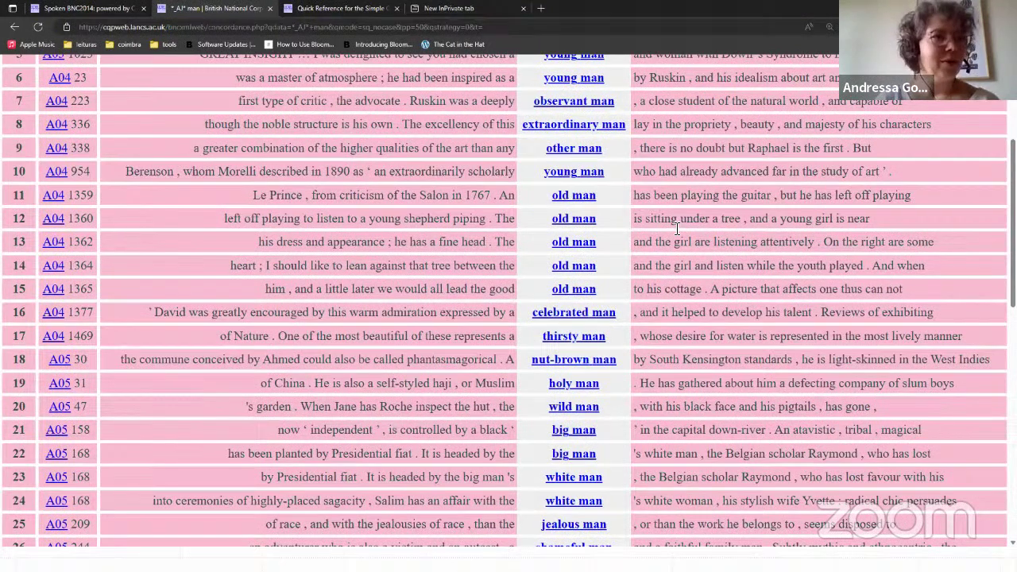
# Step: Return to the query form, extend the query to "*_AJ* *_AJ* man" and run it on the whole corpus
pyautogui.scroll(-3, 677, 229)
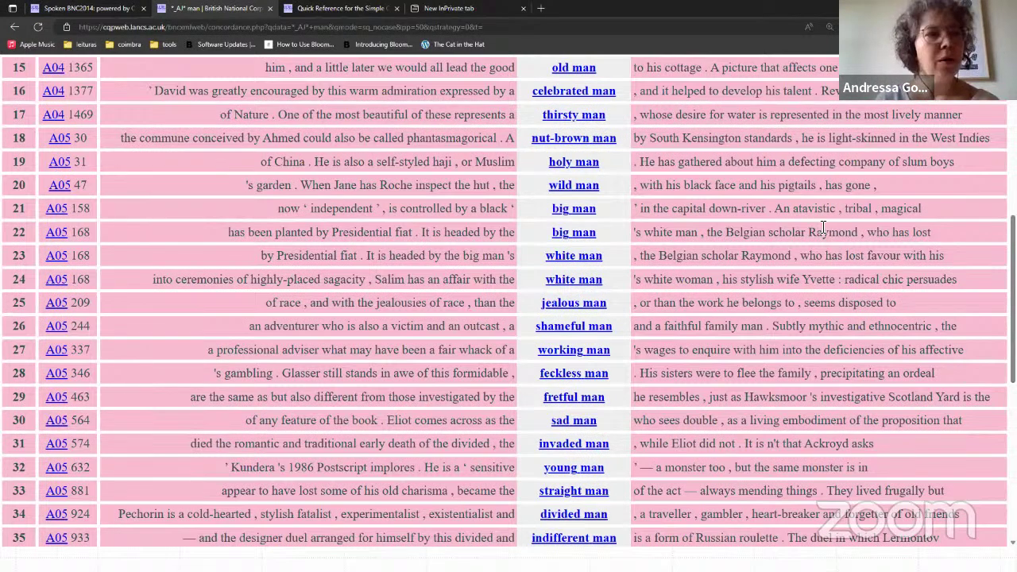
pyautogui.scroll(8, 680, 302)
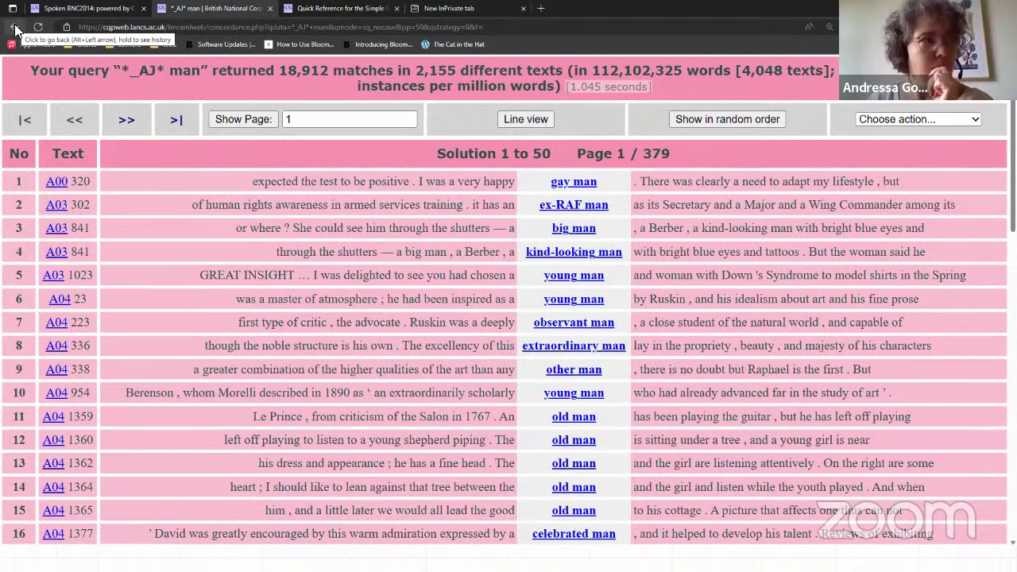
pyautogui.hotkey('alt', 'Left')
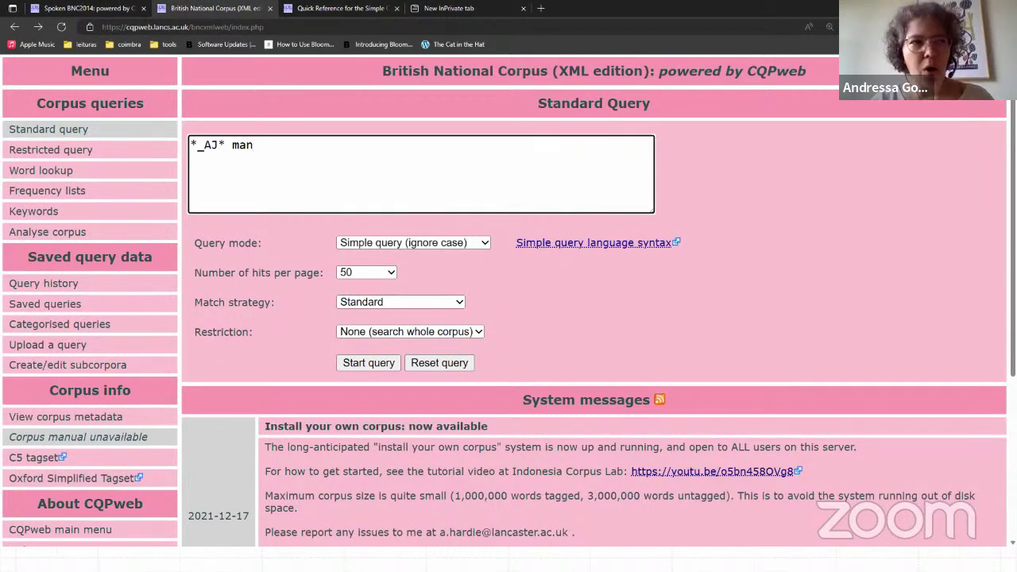
pyautogui.press('Home')
pyautogui.hotkey('shift', 'Right')
pyautogui.hotkey('shift', 'Right')
pyautogui.hotkey('shift', 'Right')
pyautogui.hotkey('shift', 'Right')
pyautogui.hotkey('shift', 'Right')
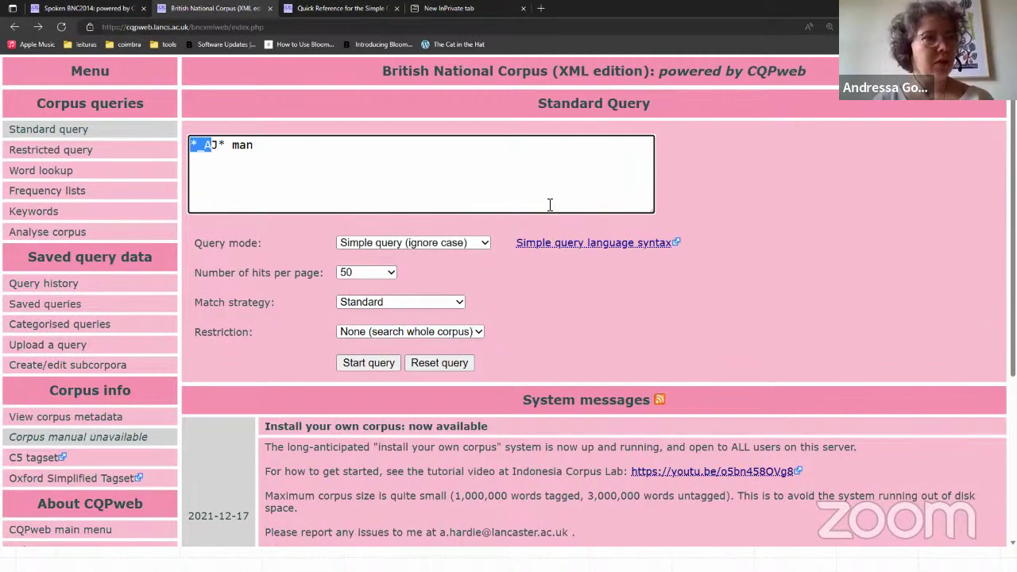
pyautogui.hotkey('ctrl', 'c')
pyautogui.press('Left')
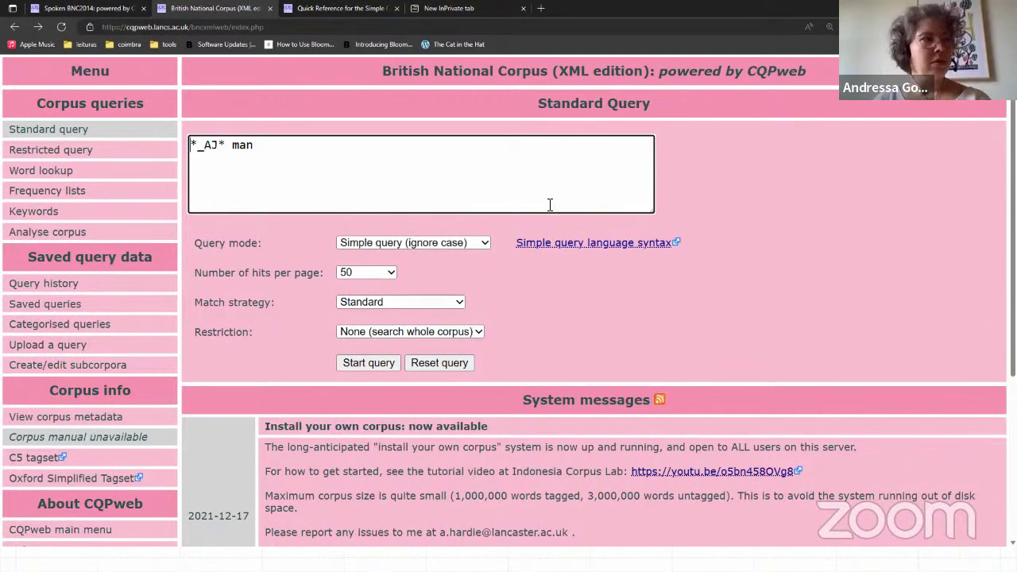
pyautogui.hotkey('ctrl', 'v')
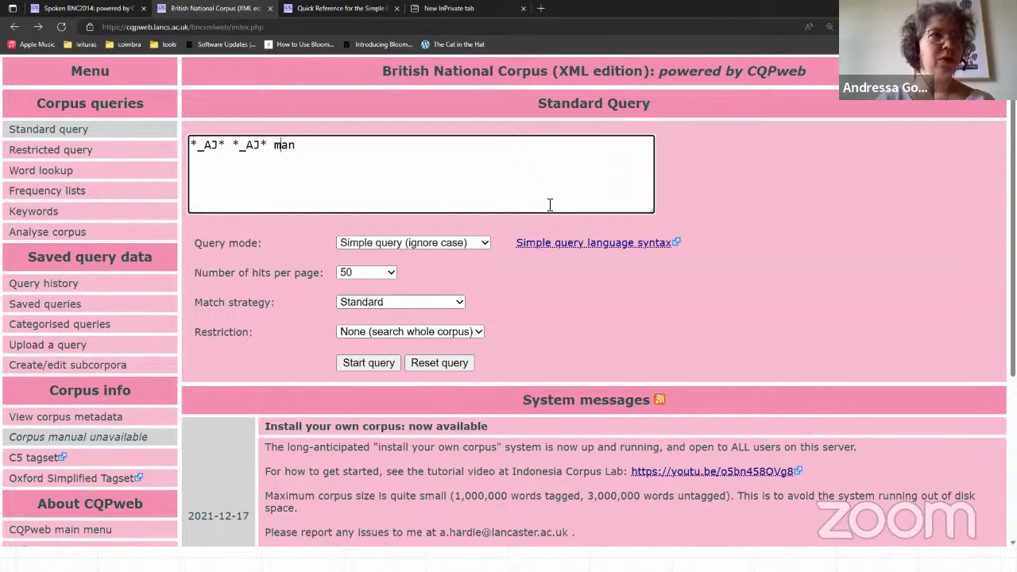
pyautogui.click(366, 363)
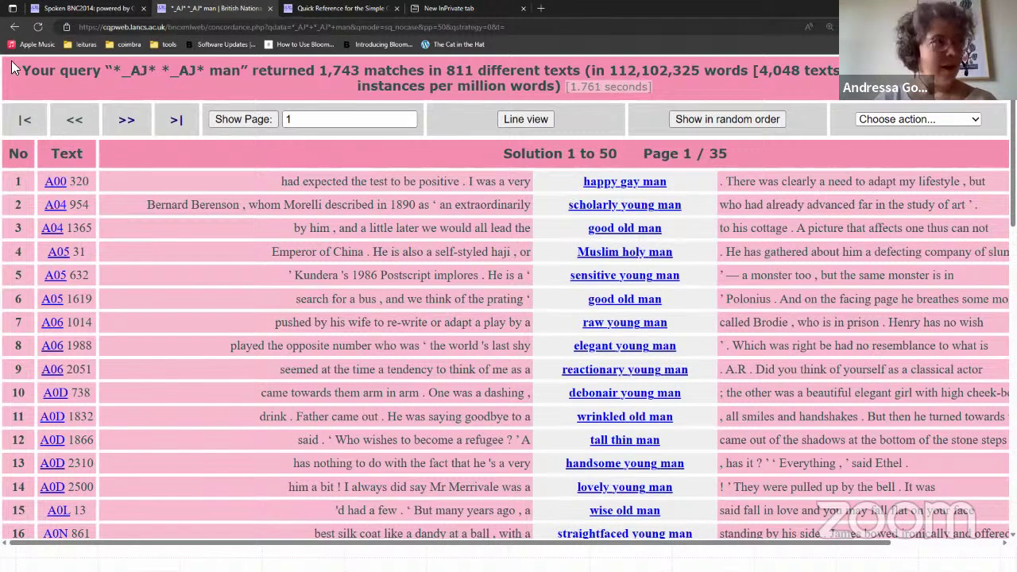
# Step: Return to the query form and replace "man" with "m?n" so the query reads "*_AJ* *_AJ* m?n"
pyautogui.click(15, 27)
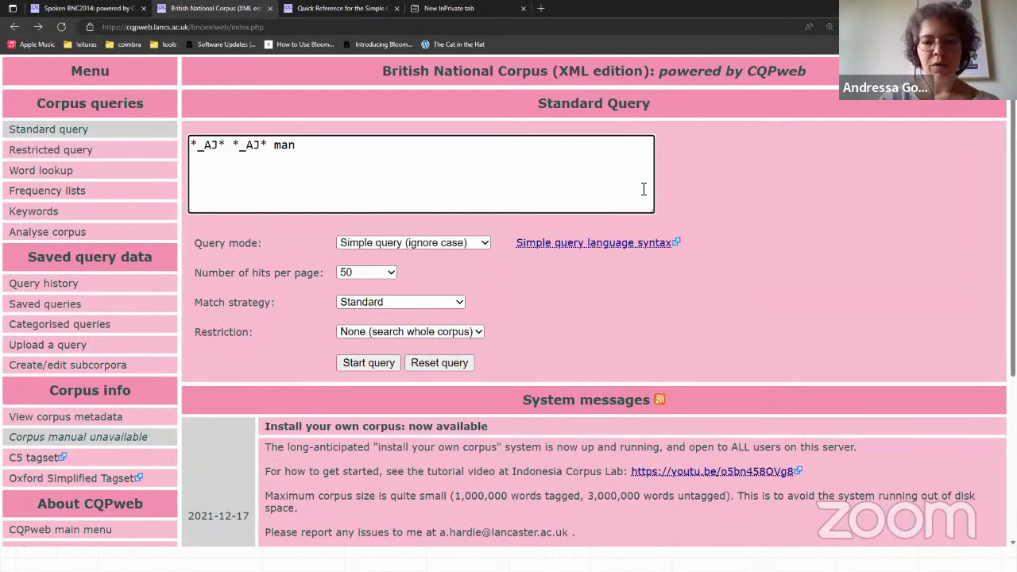
pyautogui.write('maen')
pyautogui.press('BackSpace')
pyautogui.press('BackSpace')
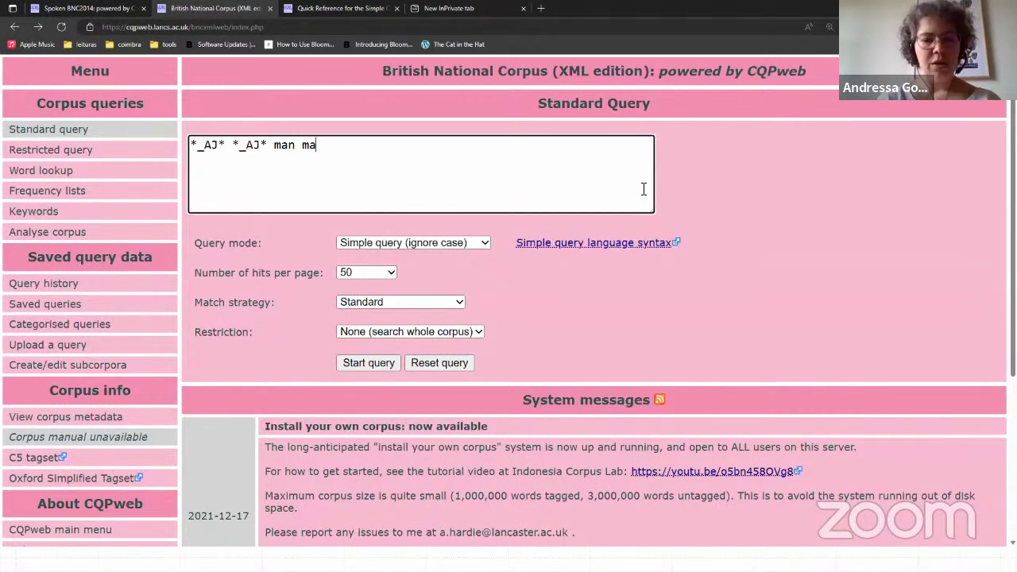
pyautogui.write('n')
pyautogui.press('BackSpace')
pyautogui.press('BackSpace')
pyautogui.press('BackSpace')
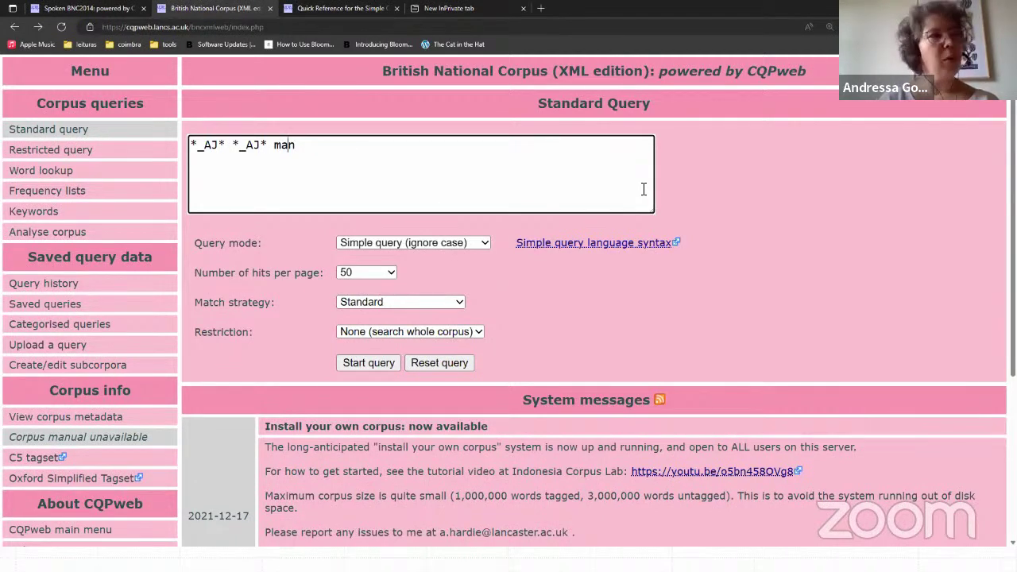
pyautogui.press('BackSpace')
pyautogui.write('?')
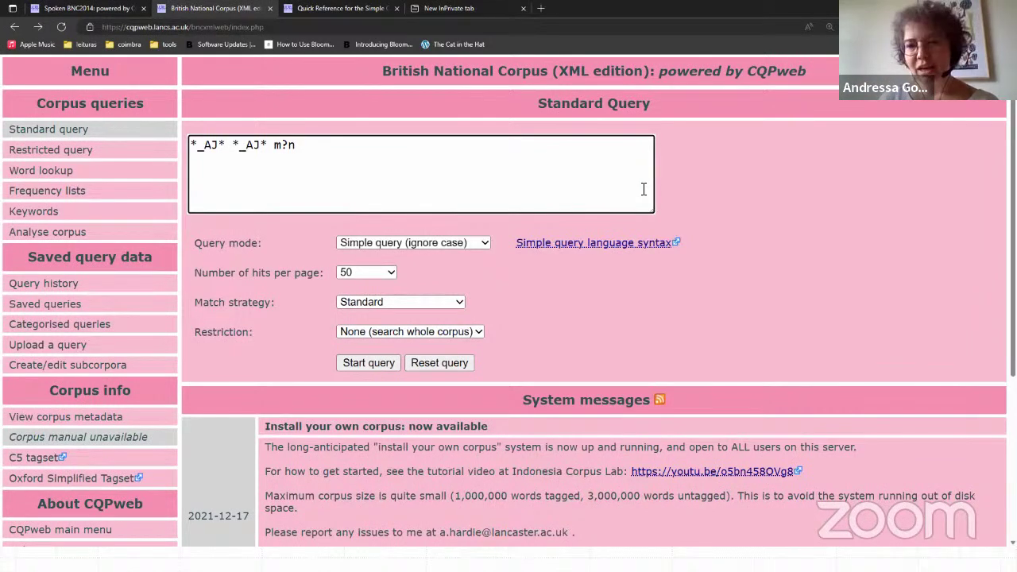
# Step: Run the "*_AJ* *_AJ* m?n" query on the whole corpus and highlight "man" in the first hit and the ending of "men" in the fifth
pyautogui.click(364, 364)
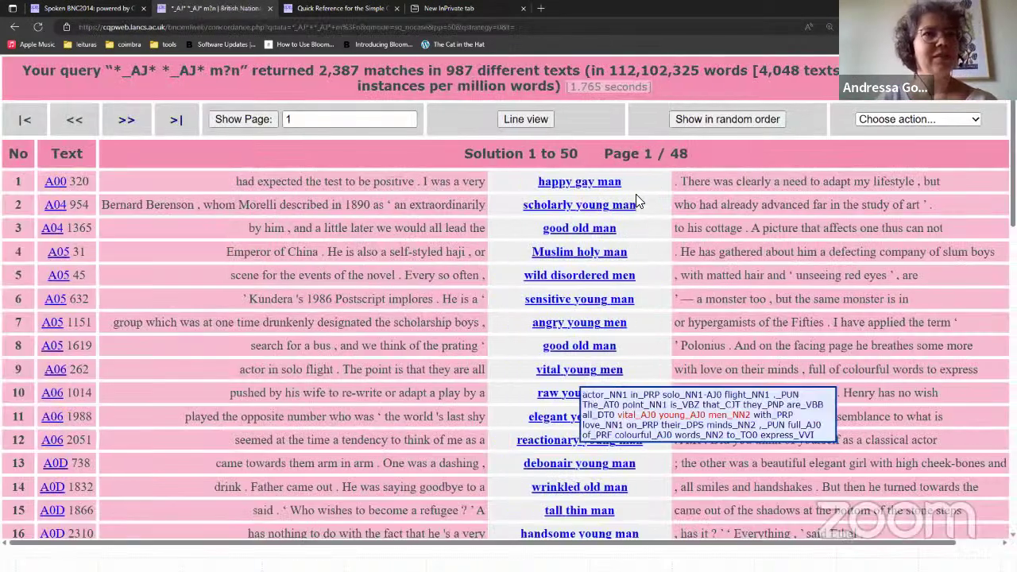
pyautogui.moveTo(628, 189); pyautogui.dragTo(598, 183)
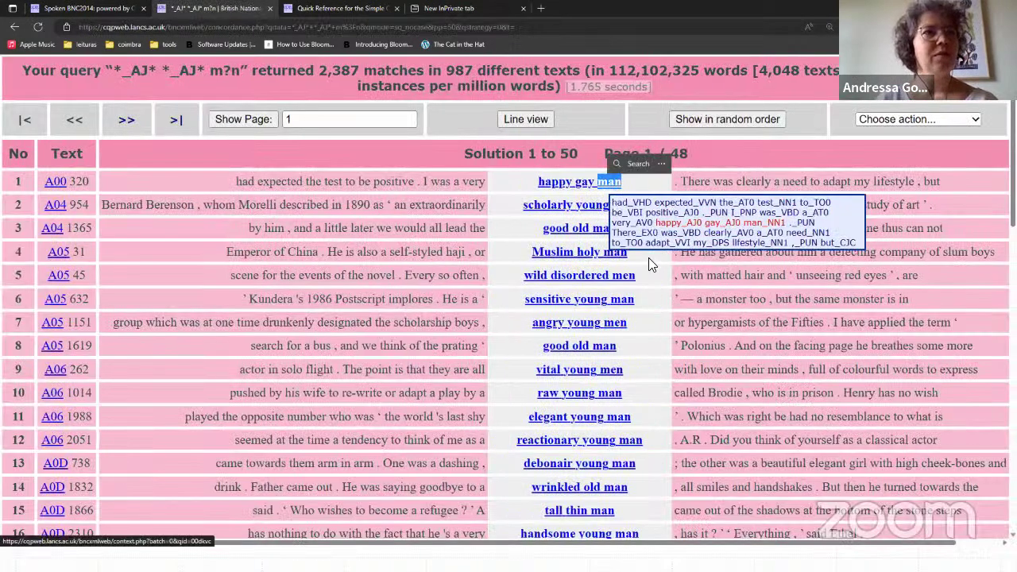
pyautogui.moveTo(641, 280); pyautogui.dragTo(622, 275)
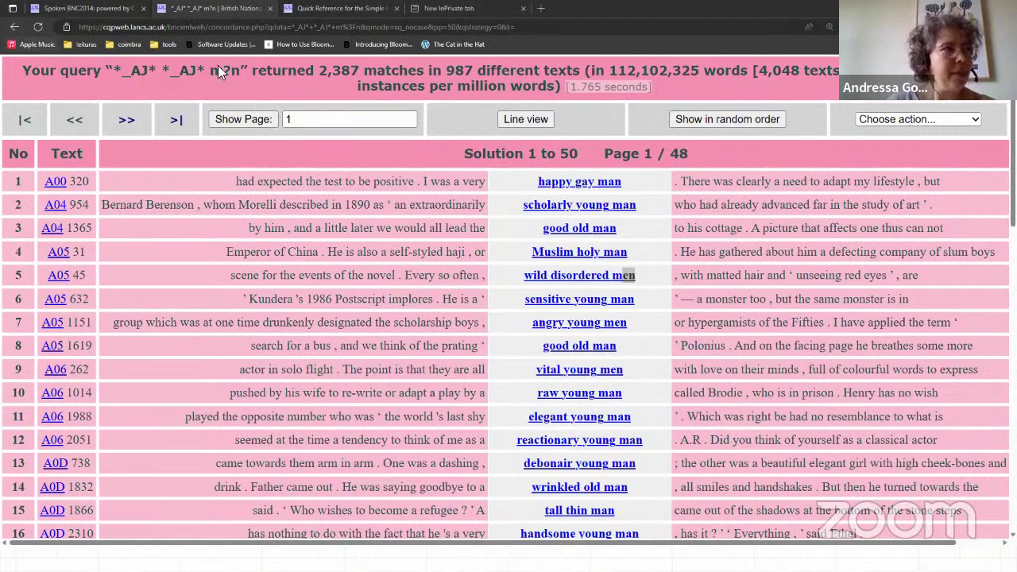
pyautogui.moveTo(647, 284)
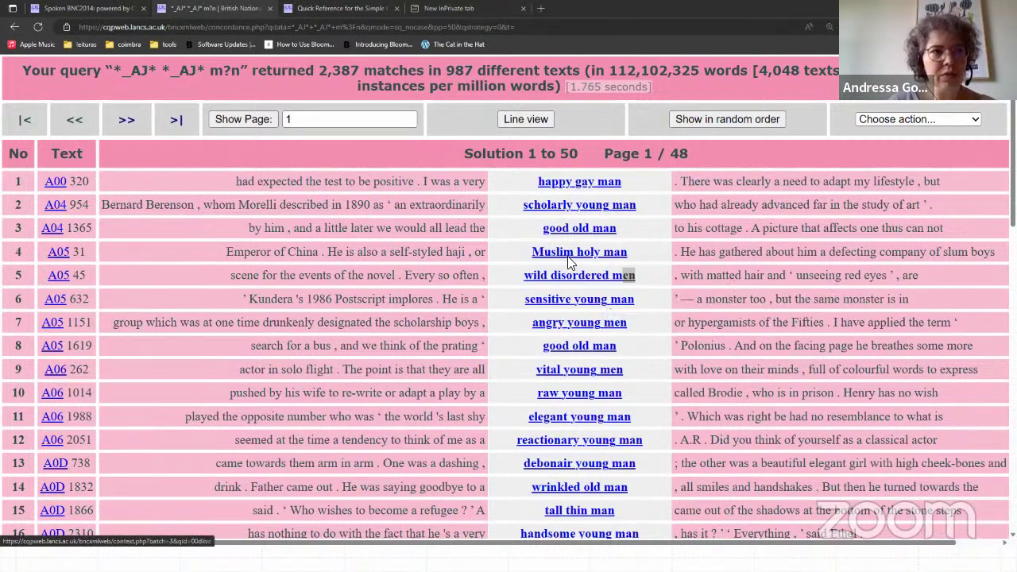
# Step: Return to the query form, replace the query with "(think|imagine)" and run it on the whole corpus
pyautogui.click(14, 26)
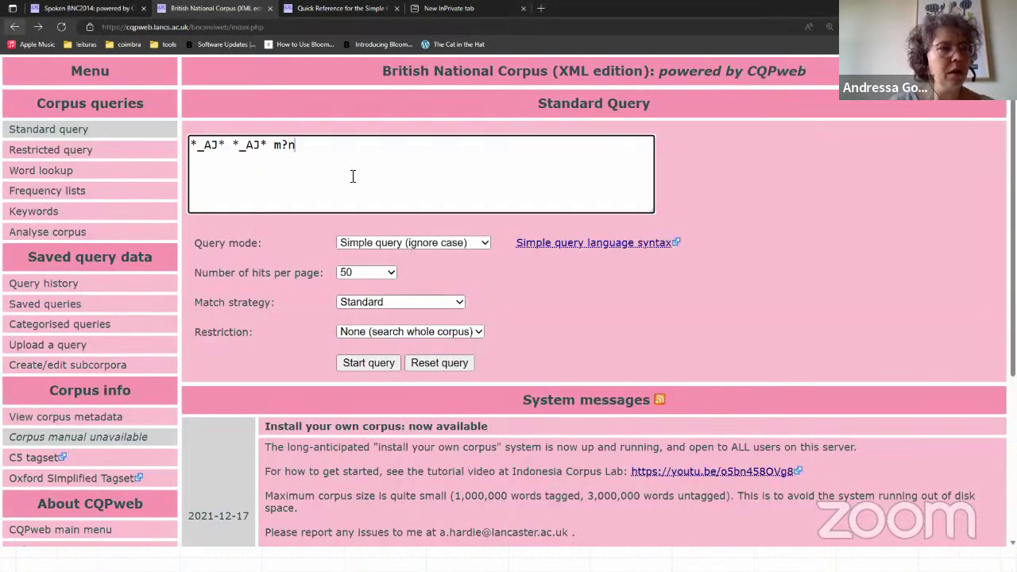
pyautogui.hotkey('ctrl', 'a')
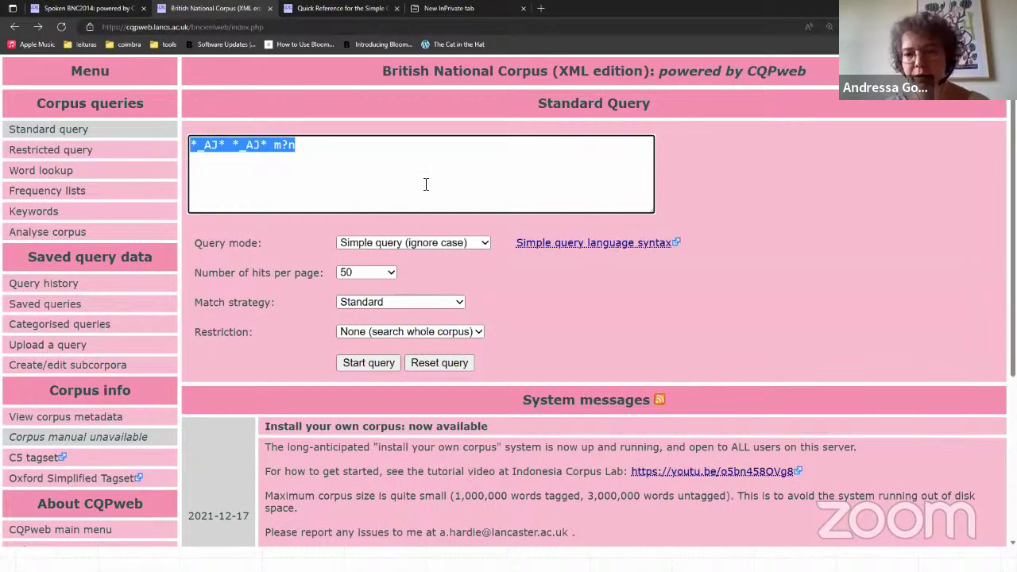
pyautogui.press('BackSpace')
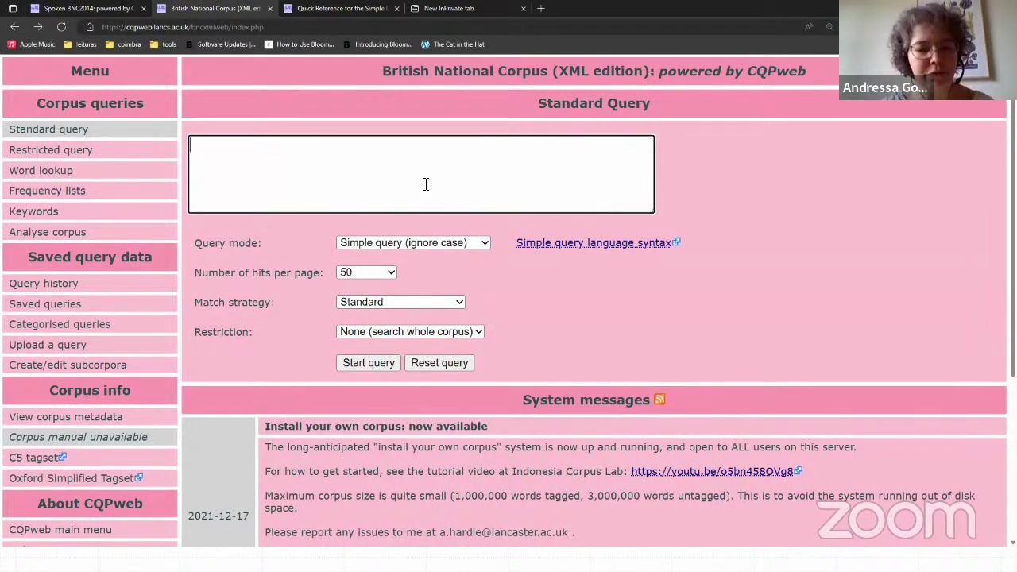
pyautogui.write('(think')
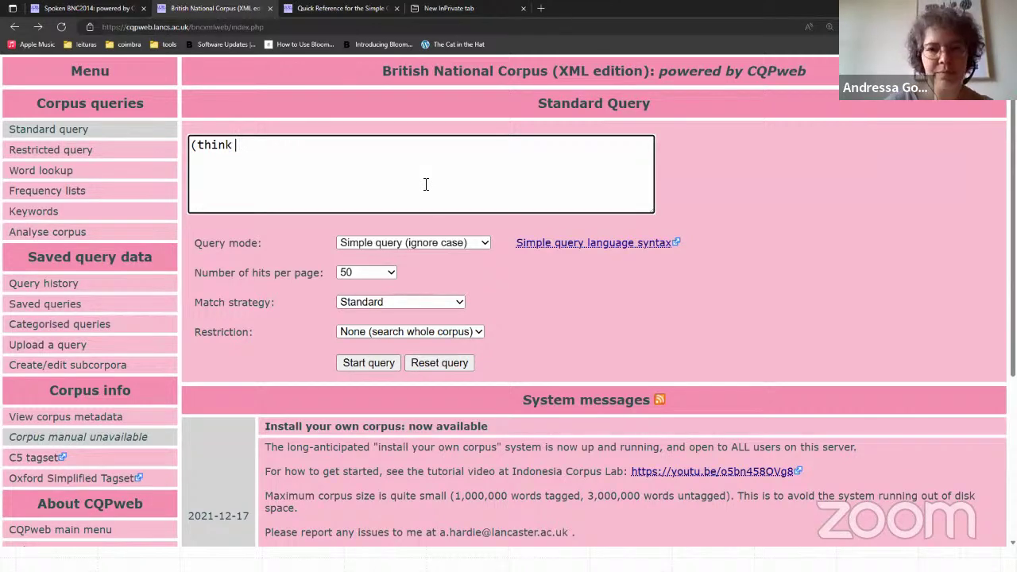
pyautogui.press('BackSpace')
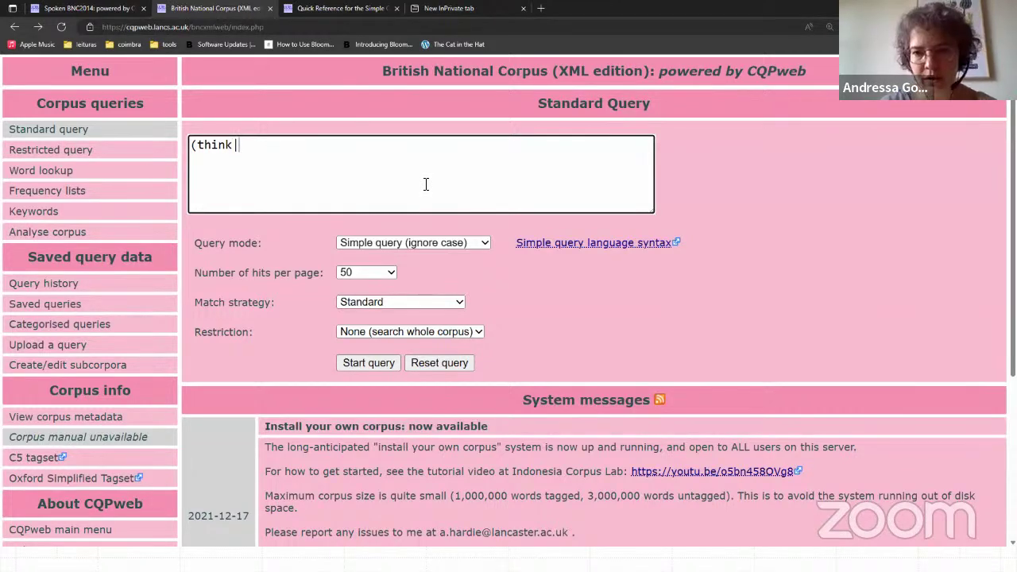
pyautogui.write('imagine')
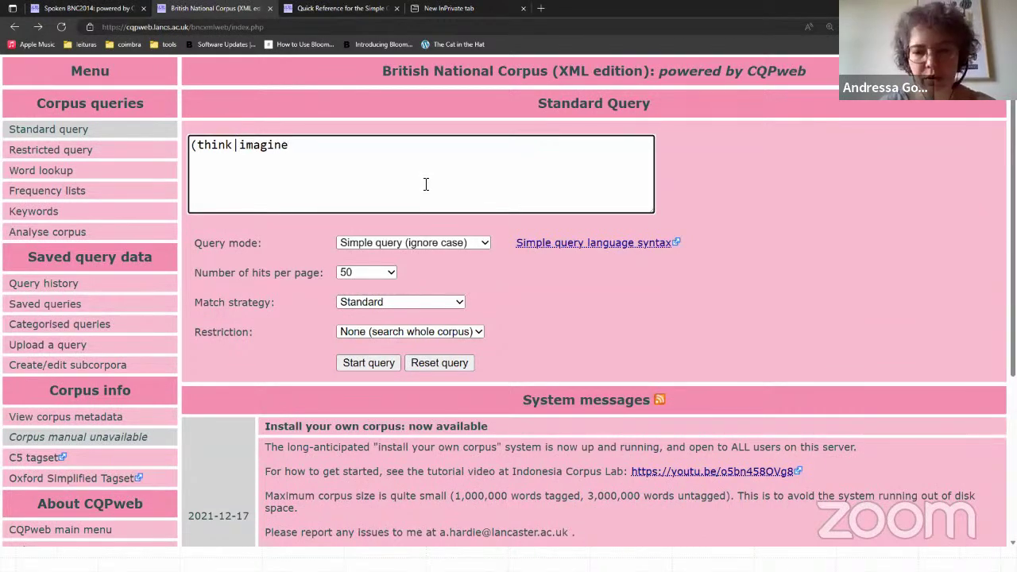
pyautogui.write(')')
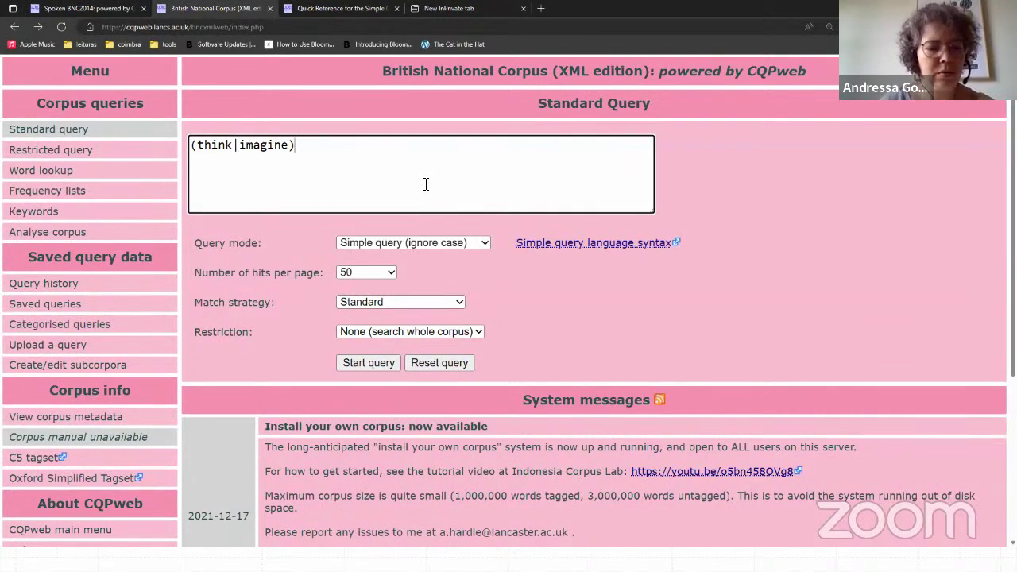
pyautogui.hotkey('ctrl', 'a')
pyautogui.click(373, 362)
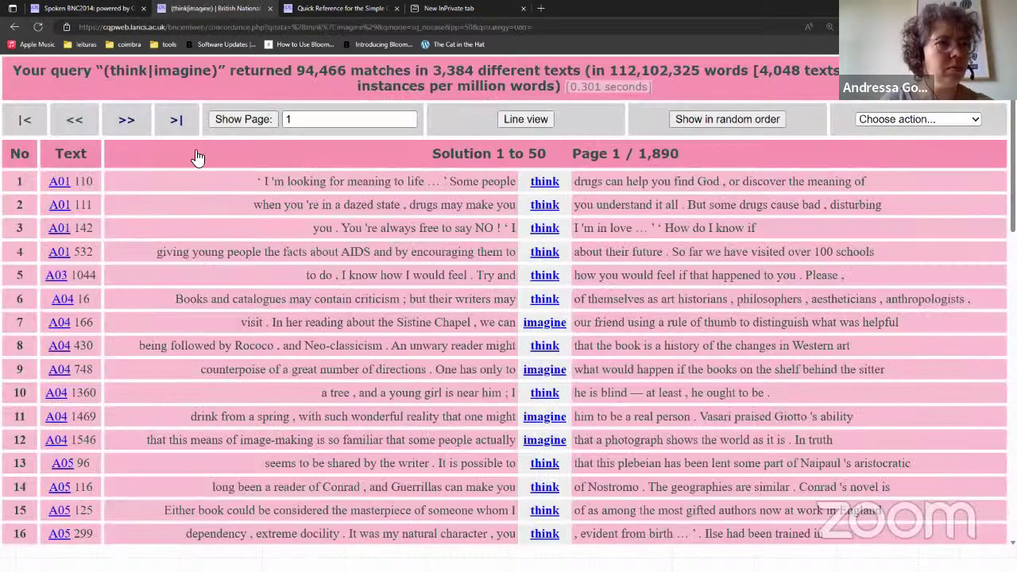
# Step: Return to the query form and highlight the "(think|imagine)" expression and its closing parenthesis
pyautogui.click(14, 27)
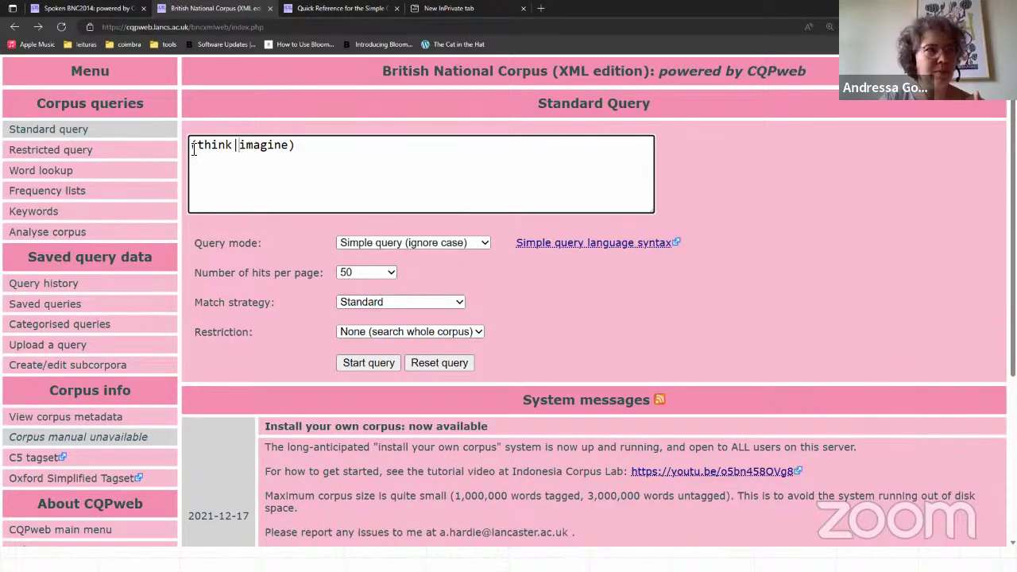
pyautogui.moveTo(193, 149); pyautogui.dragTo(363, 165)
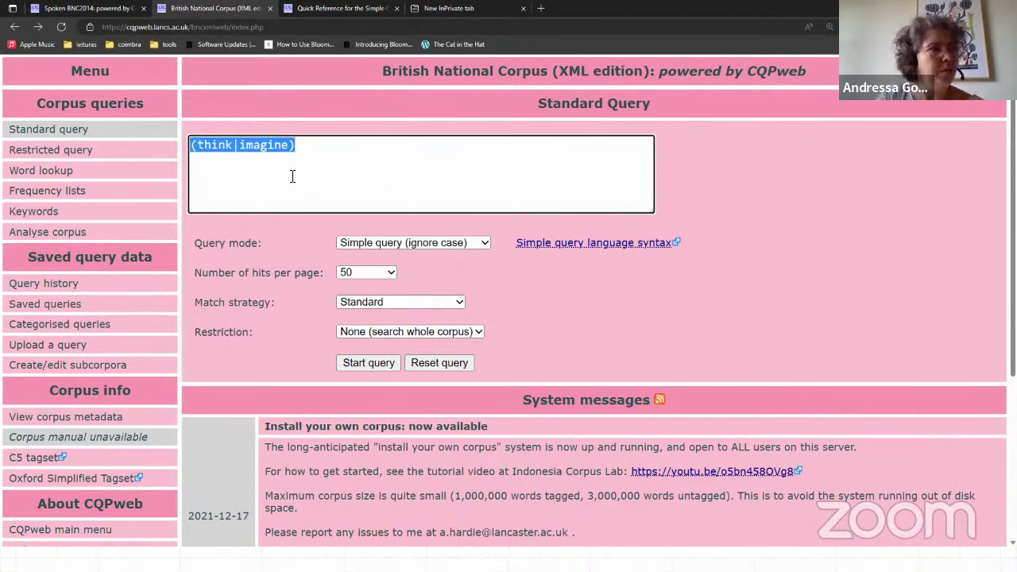
pyautogui.click(220, 146)
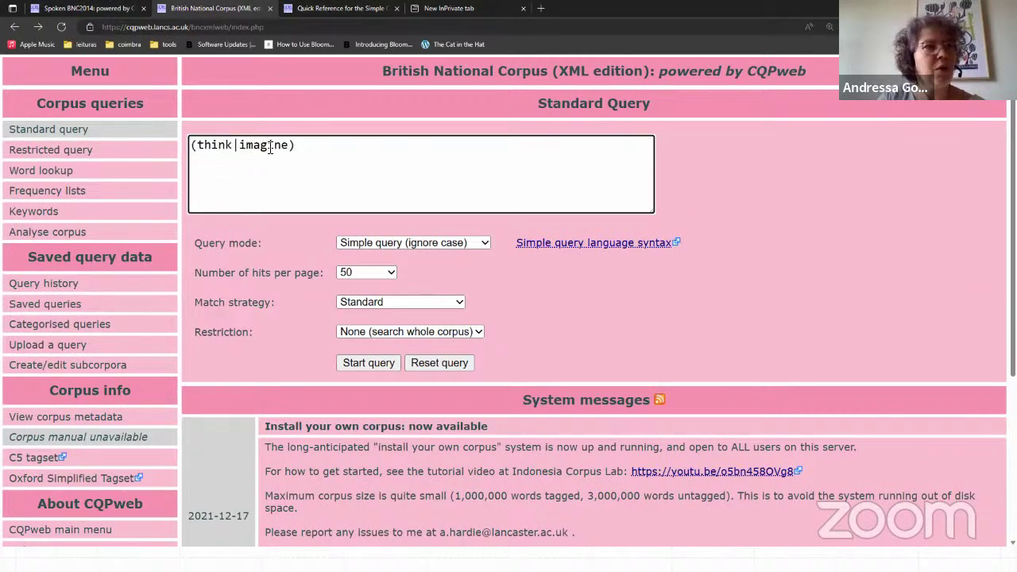
pyautogui.moveTo(289, 148); pyautogui.dragTo(307, 157)
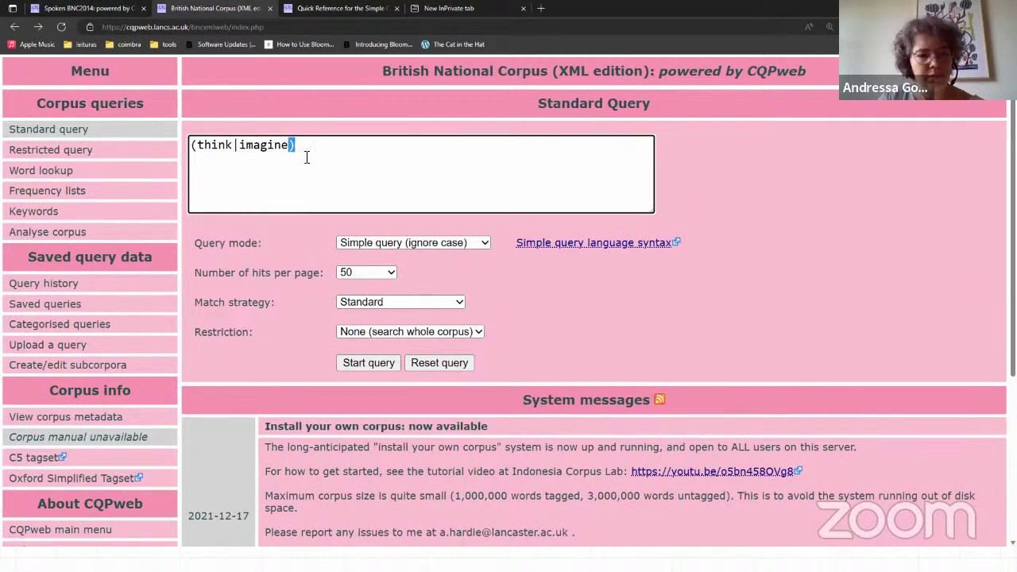
pyautogui.hotkey('ctrl', 'a')
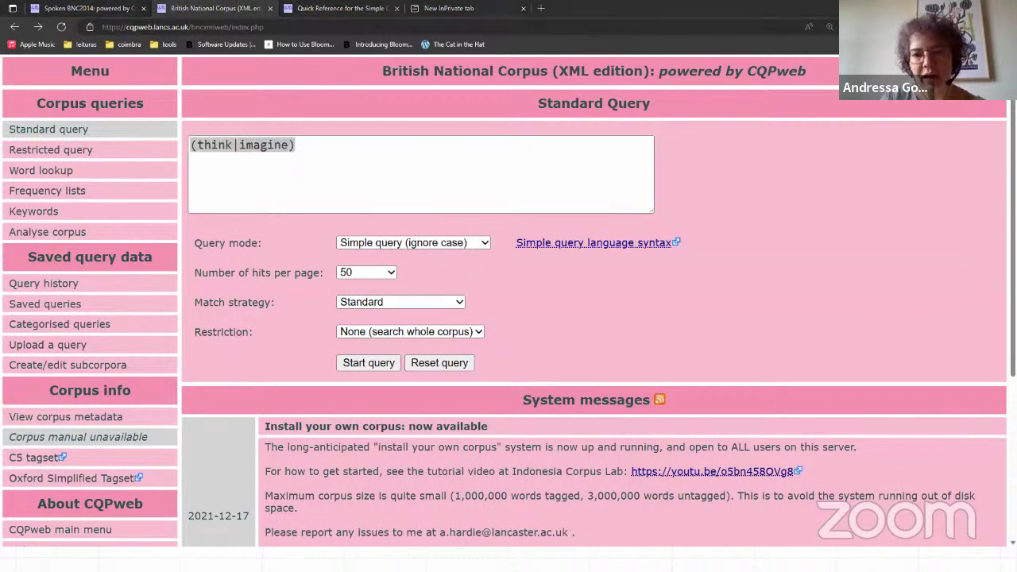
# Step: Run the "(think|imagine)" query again and look through the first hits for both alternatives
pyautogui.click(375, 361)
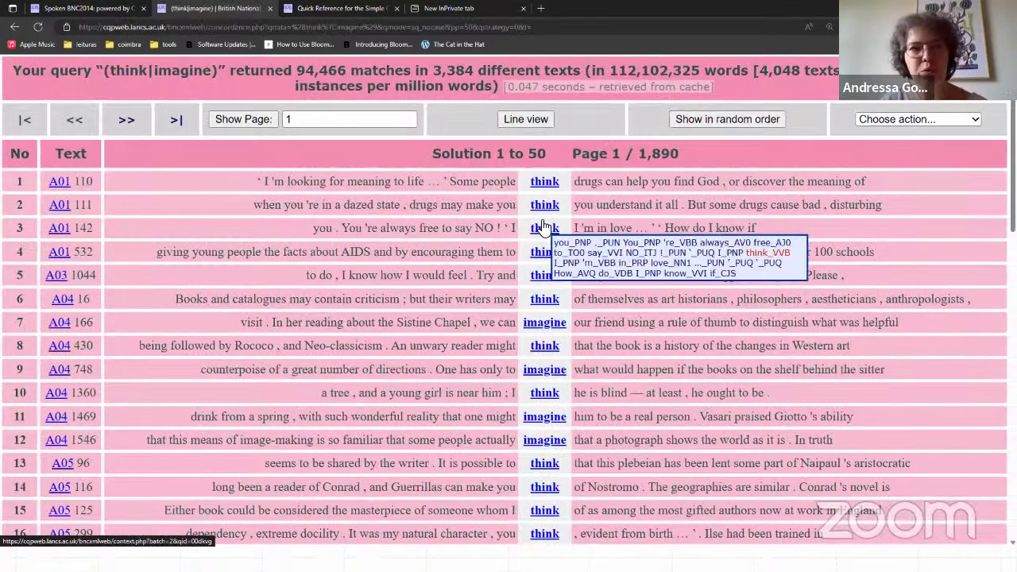
pyautogui.scroll(-1, 542, 227)
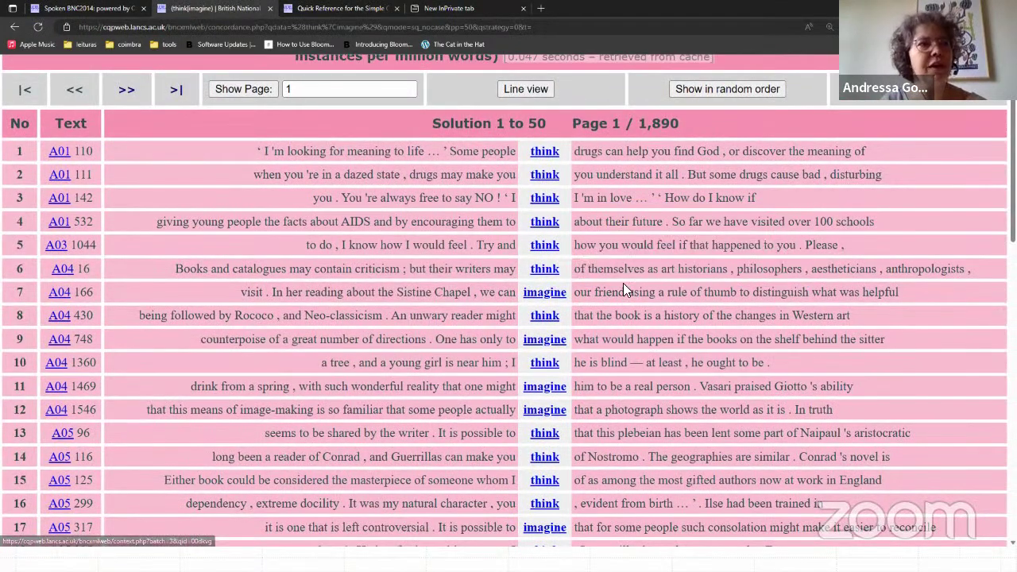
pyautogui.scroll(-1, 572, 384)
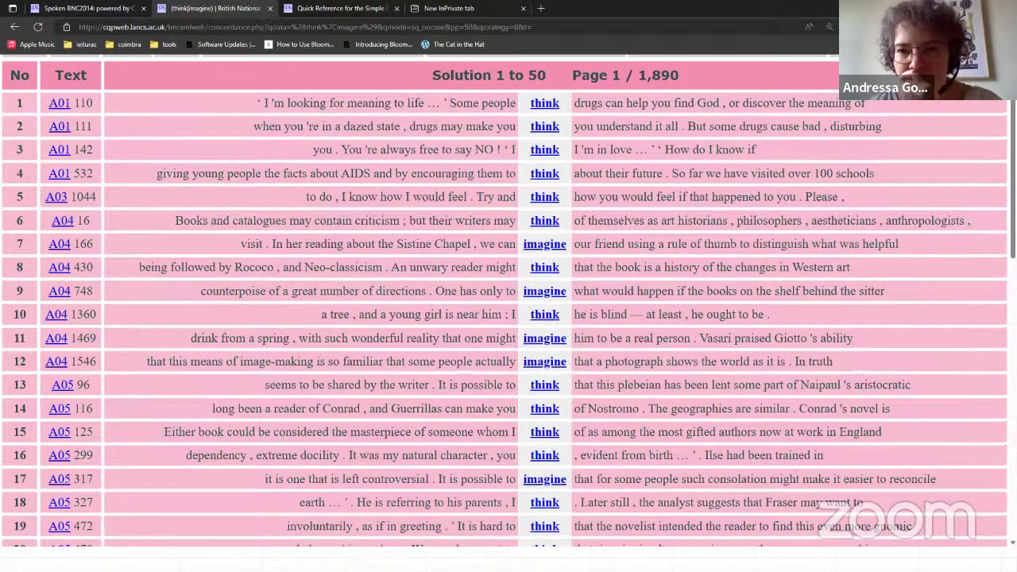
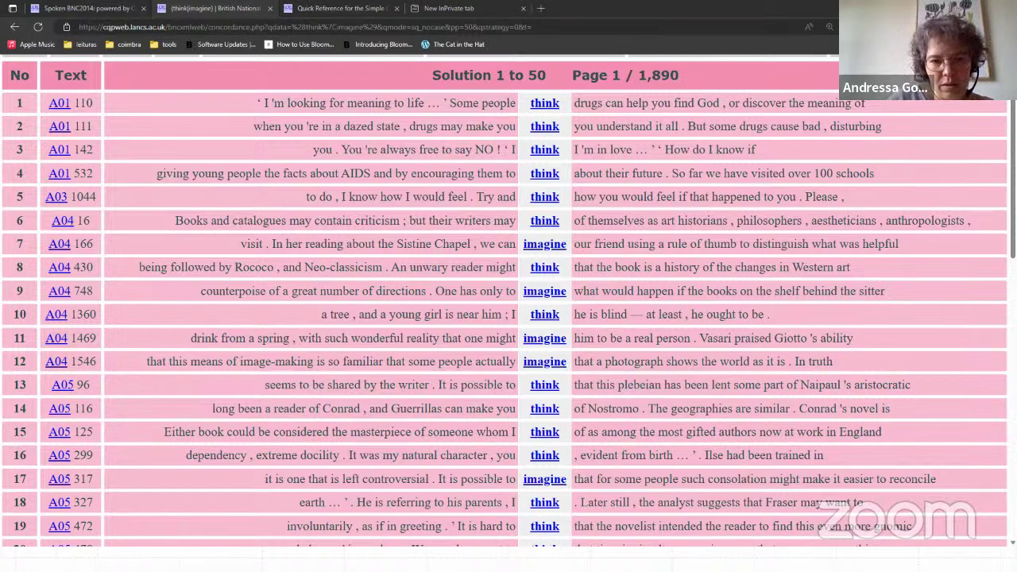
# Step: Switch to the slide presentation, show the "Simple Query Language X CQP syntax" slide, and return to the start of the "(think|imagine)" results in the browser
pyautogui.hotkey('alt', 'Tab')
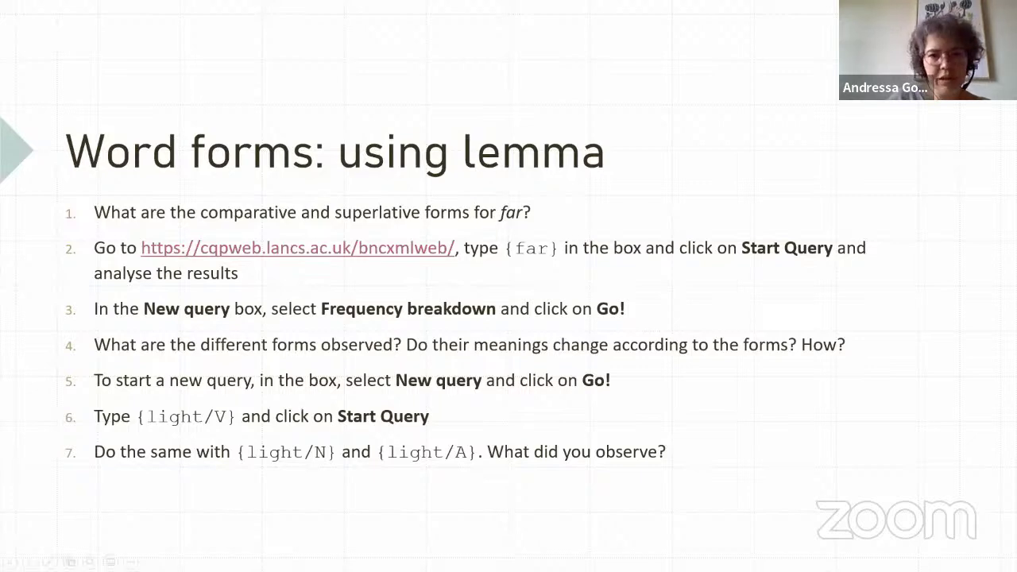
pyautogui.press('Right')
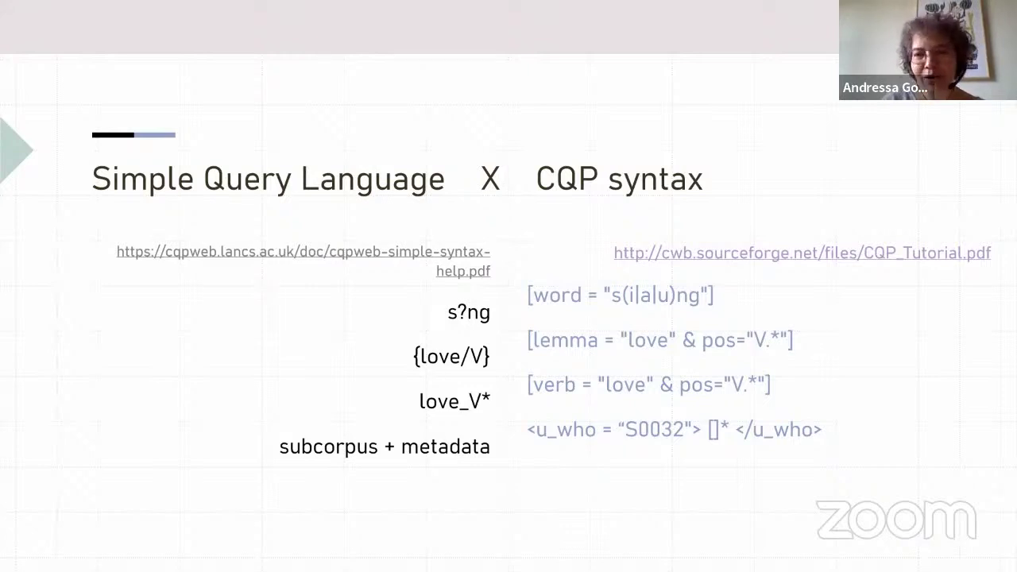
pyautogui.hotkey('alt', 'Tab')
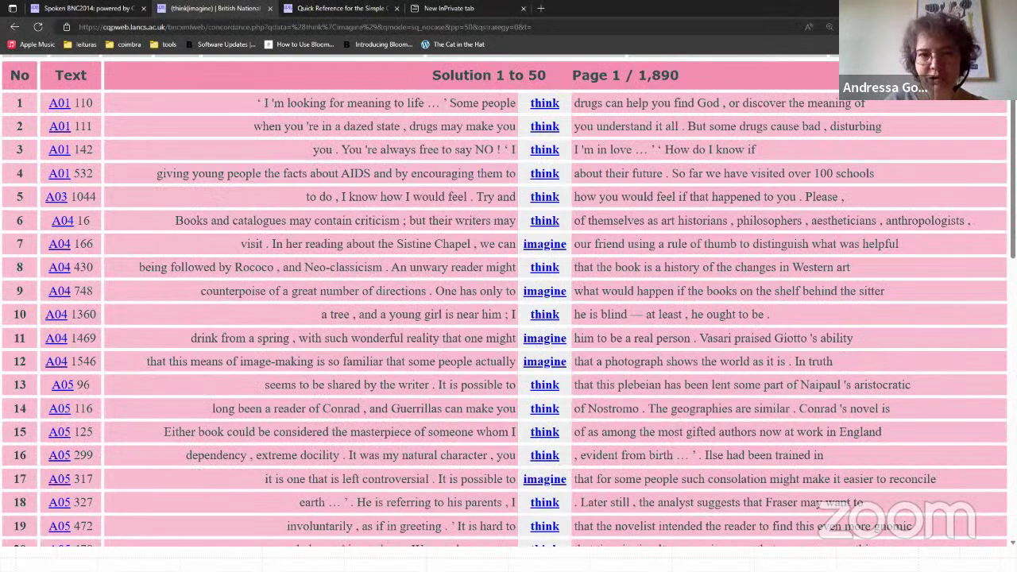
pyautogui.scroll(1, 895, 127)
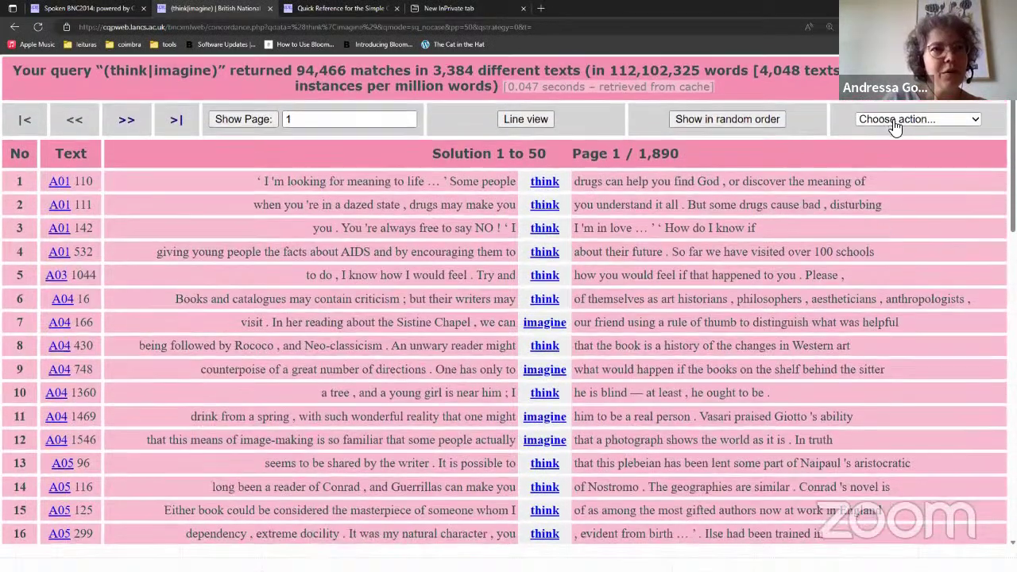
# Step: Start a new query from the (think|imagine) concordance results and make the empty query field ready for input
pyautogui.click(895, 123)
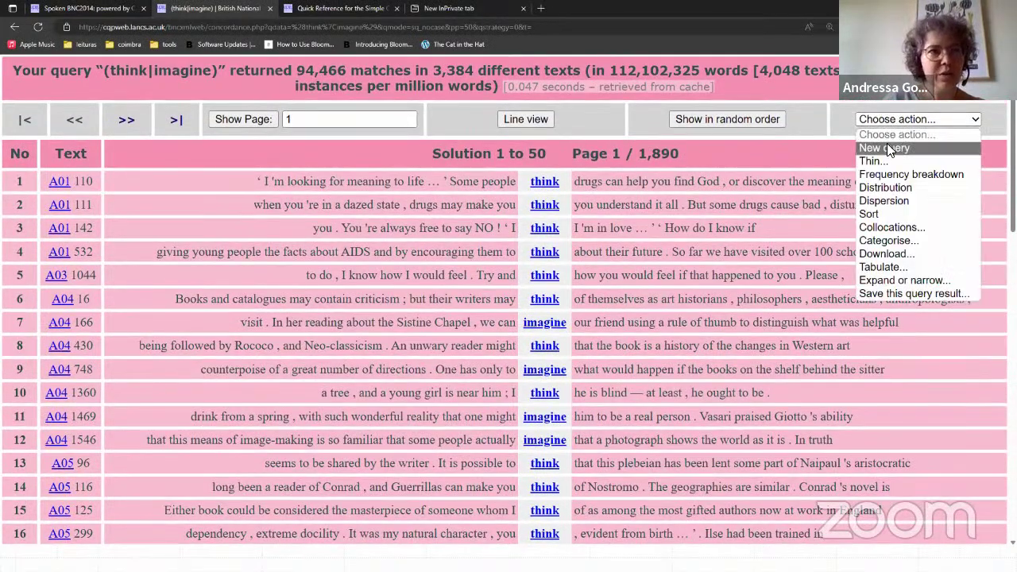
pyautogui.click(886, 148)
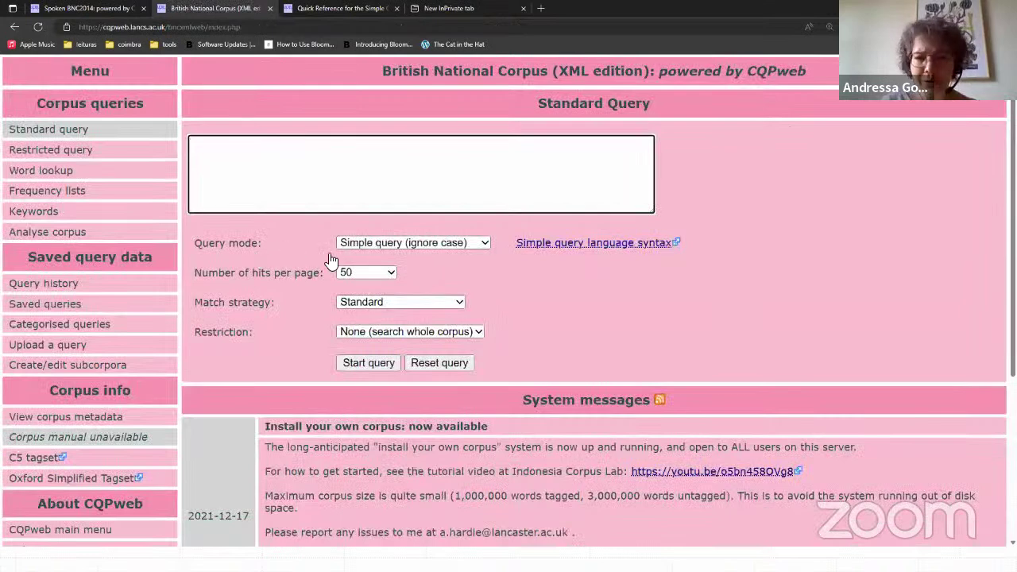
pyautogui.click(357, 204)
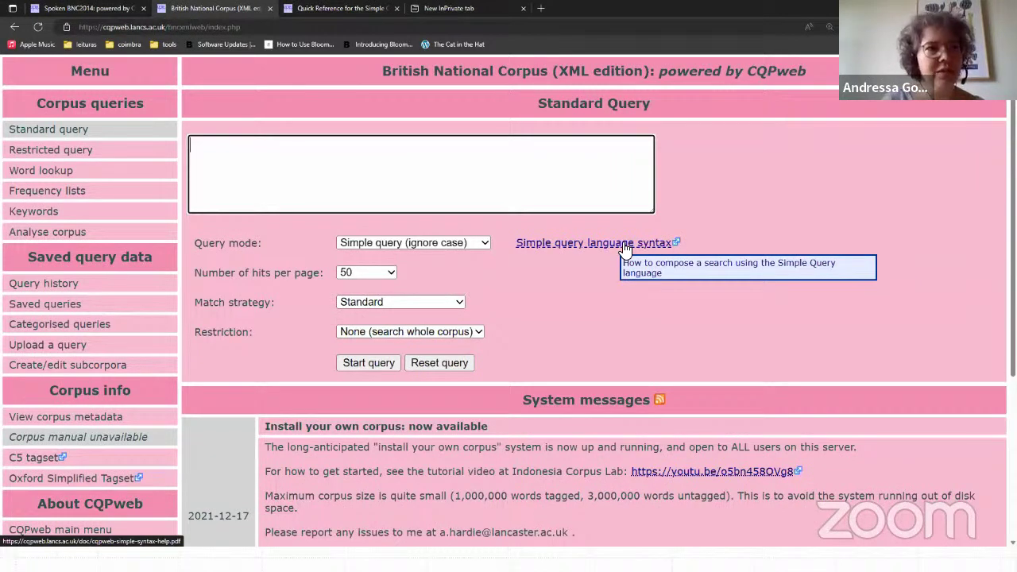
# Step: Open the Simple query language syntax reference, look through its pages, and return to the British National Corpus query page
pyautogui.click(576, 247)
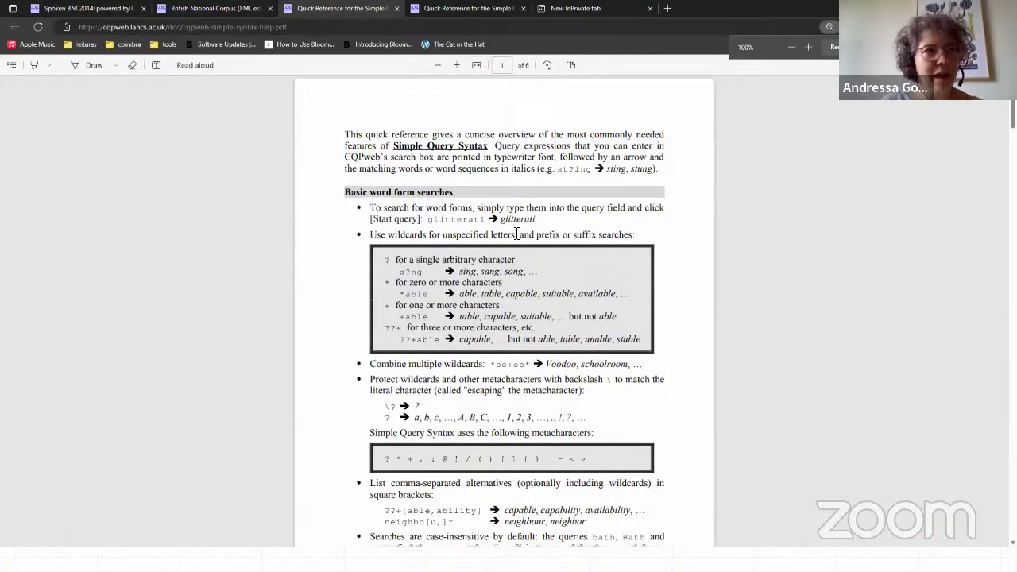
pyautogui.scroll(-5, 517, 233)
pyautogui.scroll(1, 517, 233)
pyautogui.scroll(-2, 516, 231)
pyautogui.scroll(7, 515, 231)
pyautogui.scroll(-8, 596, 204)
pyautogui.scroll(-10, 595, 204)
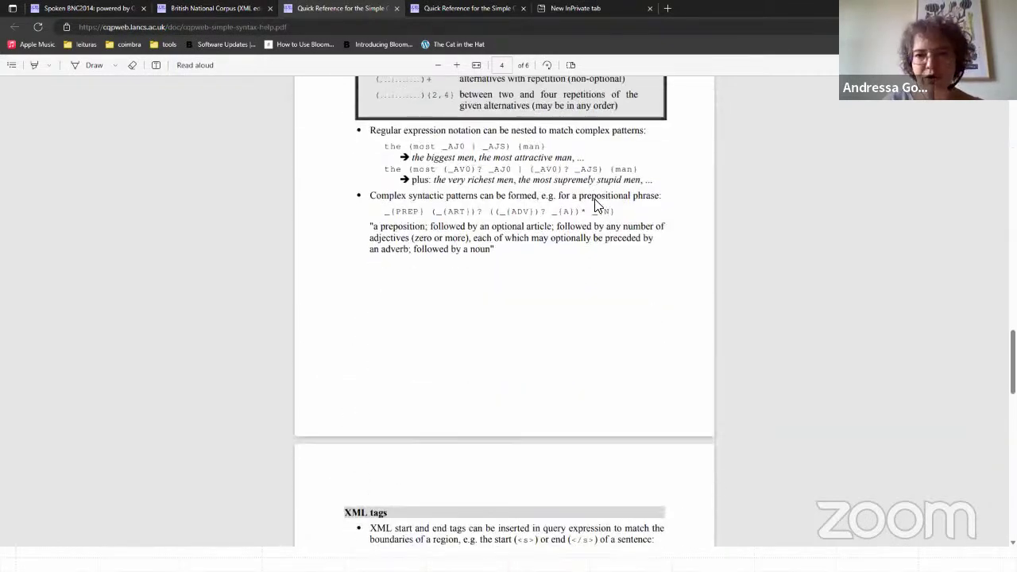
pyautogui.scroll(-2, 596, 204)
pyautogui.hotkey('ctrl', 'shift', 'Tab')
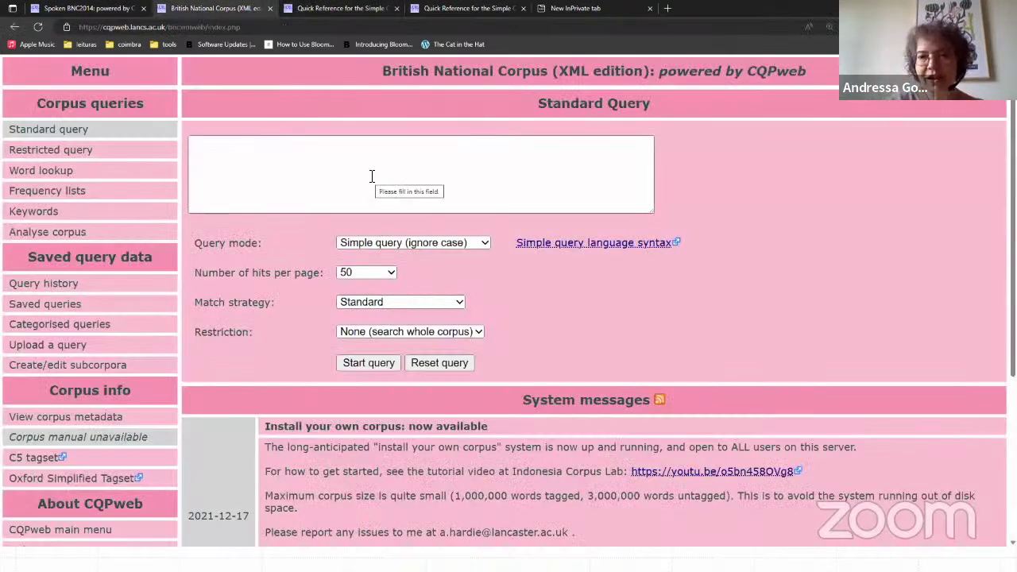
# Step: Set the query mode to CQP syntax and look through the attributes listed for this corpus
pyautogui.click(474, 252)
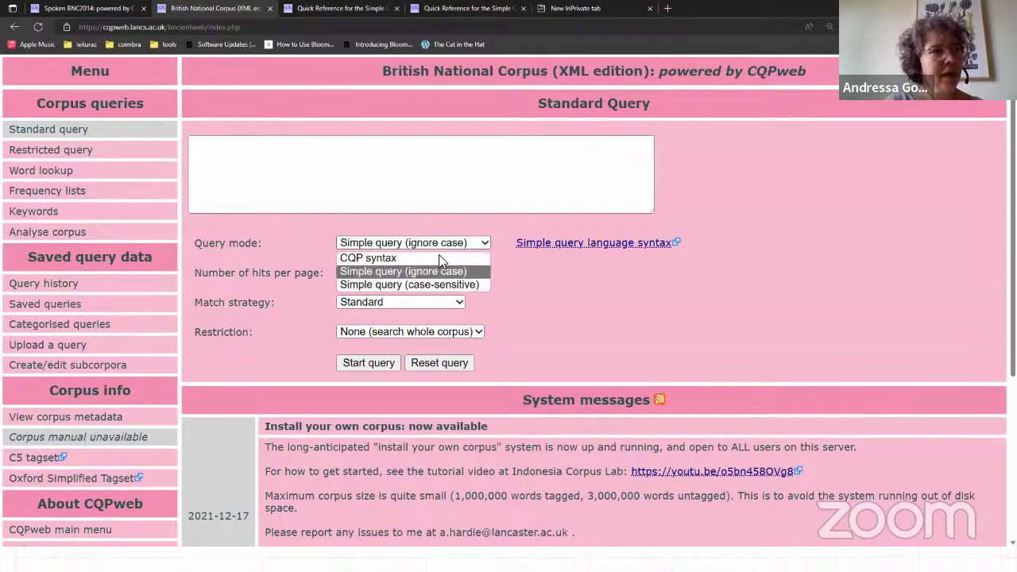
pyautogui.click(390, 262)
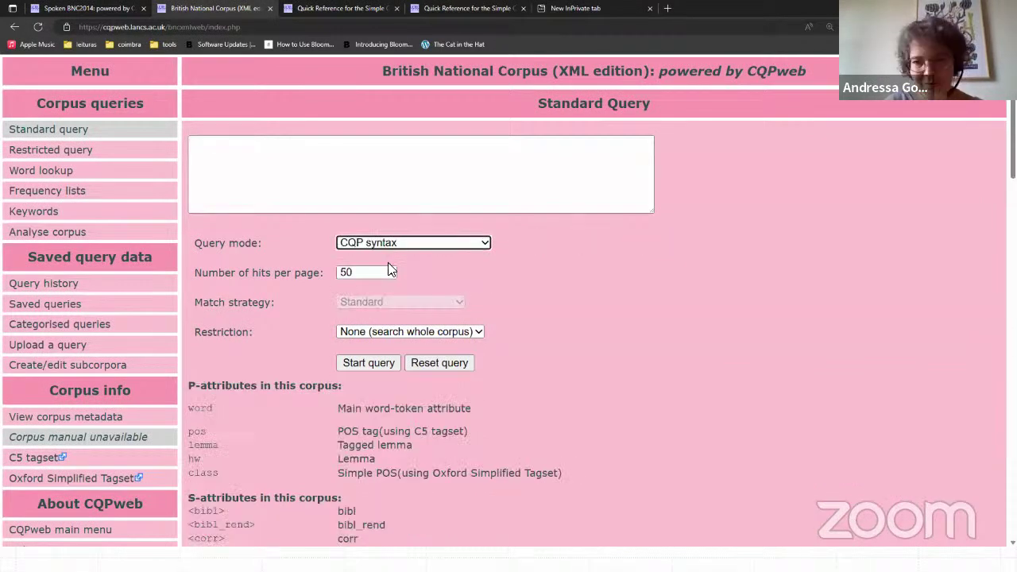
pyautogui.scroll(-2, 413, 254)
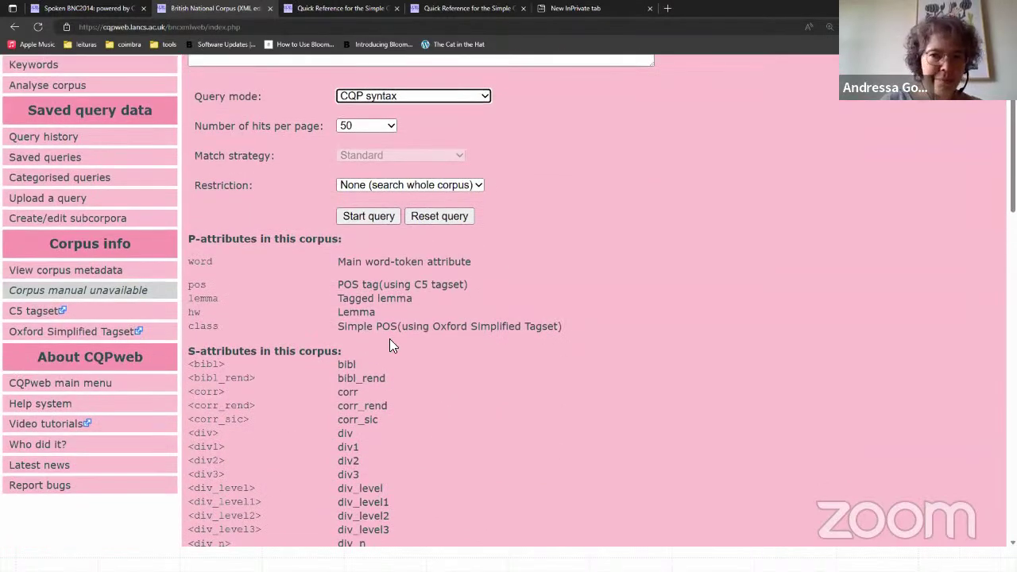
pyautogui.scroll(-2, 389, 338)
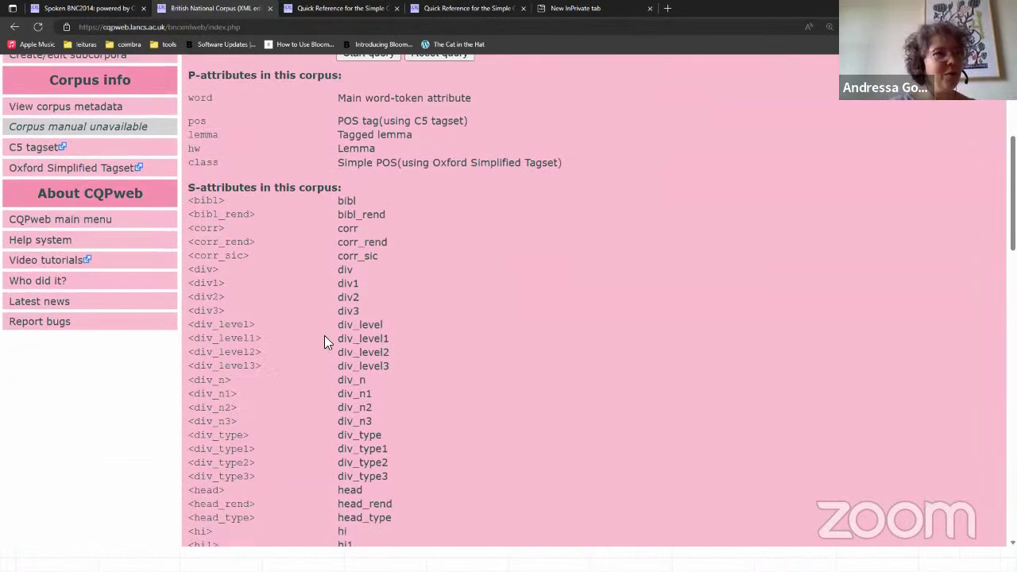
pyautogui.scroll(-5, 501, 262)
pyautogui.scroll(-2, 501, 262)
pyautogui.scroll(8, 482, 270)
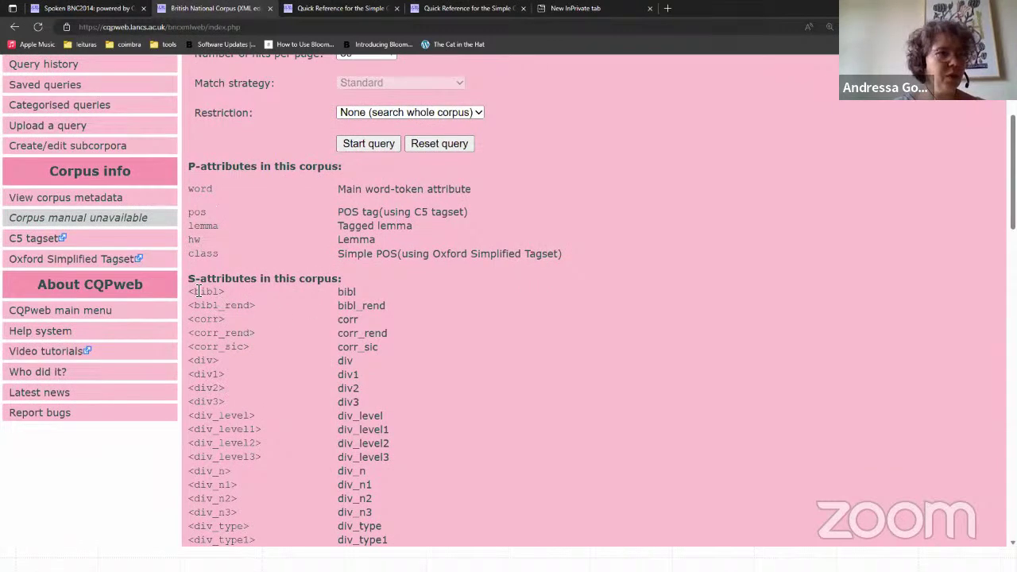
pyautogui.scroll(-2, 288, 282)
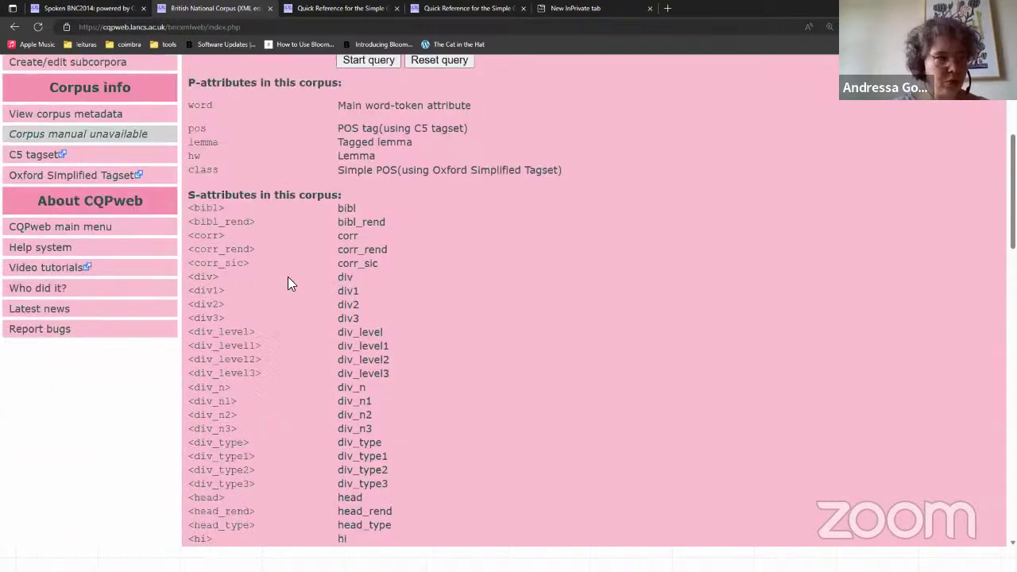
# Step: Examine the pos, lemma, hw and class entries among the corpus's P-attributes
pyautogui.scroll(3, 288, 282)
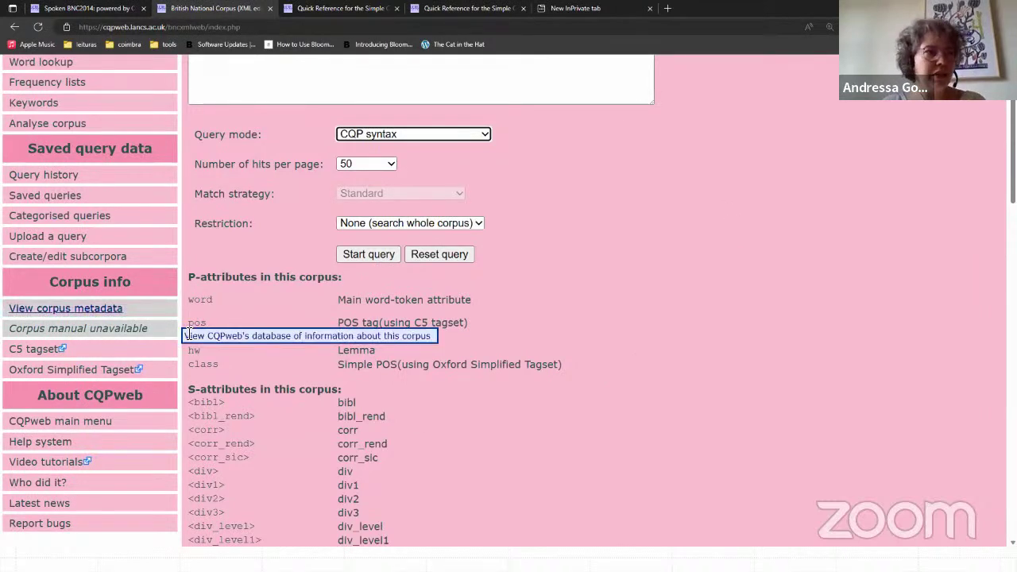
pyautogui.moveTo(220, 323); pyautogui.dragTo(195, 323)
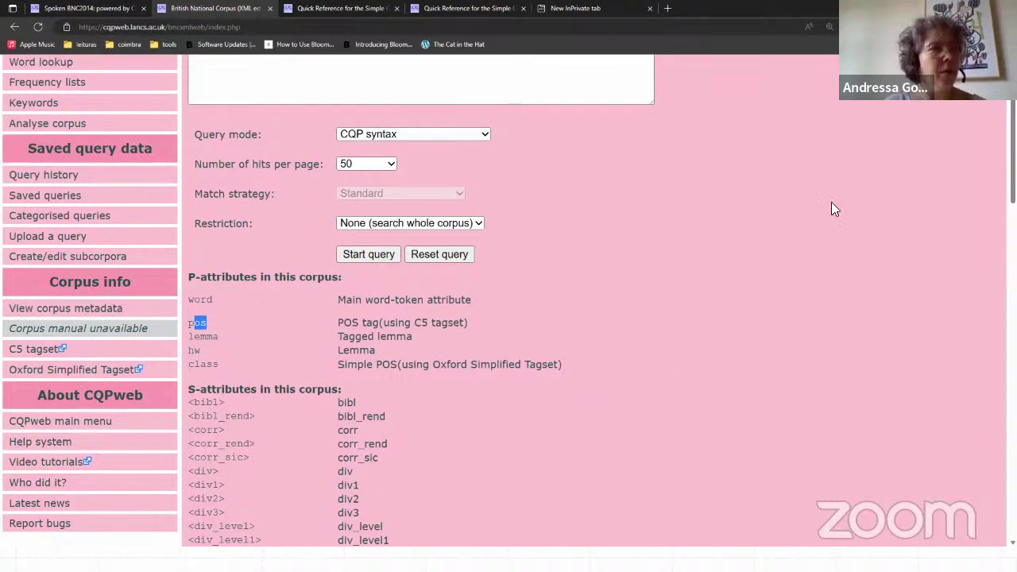
pyautogui.tripleClick(406, 337)
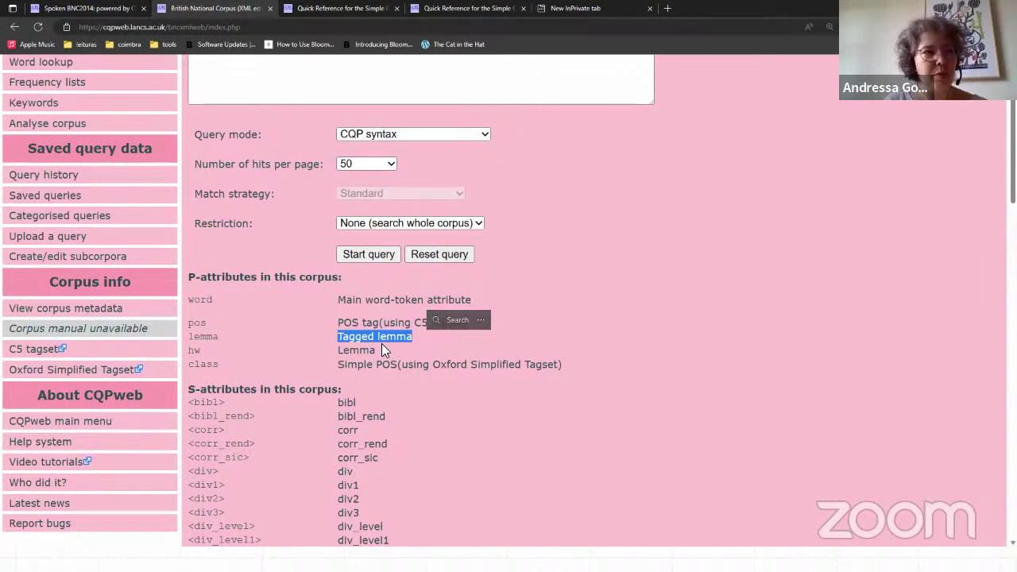
pyautogui.click(220, 358)
pyautogui.moveTo(208, 363); pyautogui.dragTo(392, 362)
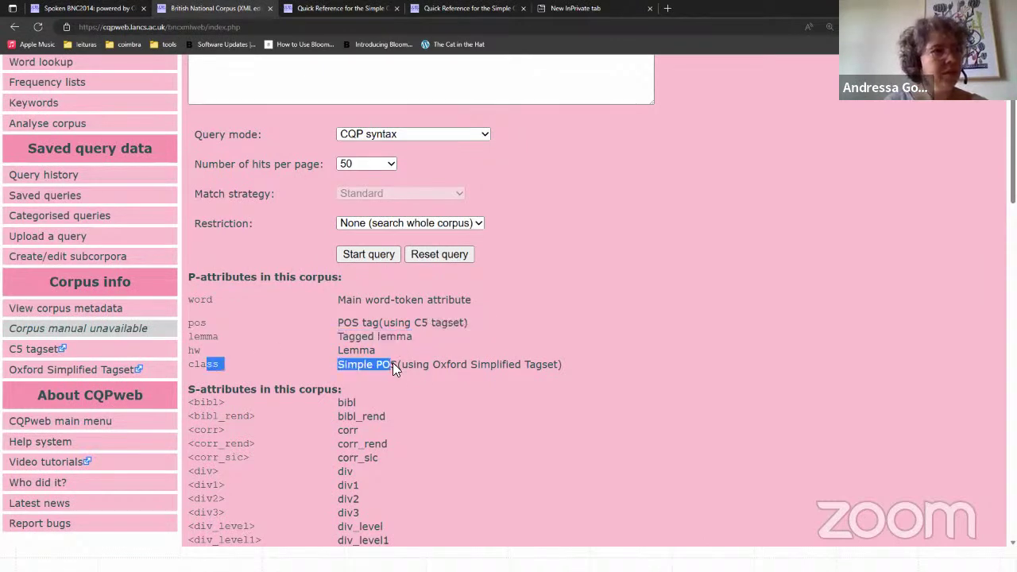
pyautogui.moveTo(197, 350); pyautogui.dragTo(538, 360)
pyautogui.moveTo(343, 323); pyautogui.dragTo(304, 337)
pyautogui.click(318, 385)
# Step: Review the S-attributes listed for this corpus
pyautogui.scroll(-1, 279, 383)
pyautogui.moveTo(240, 316); pyautogui.dragTo(343, 316)
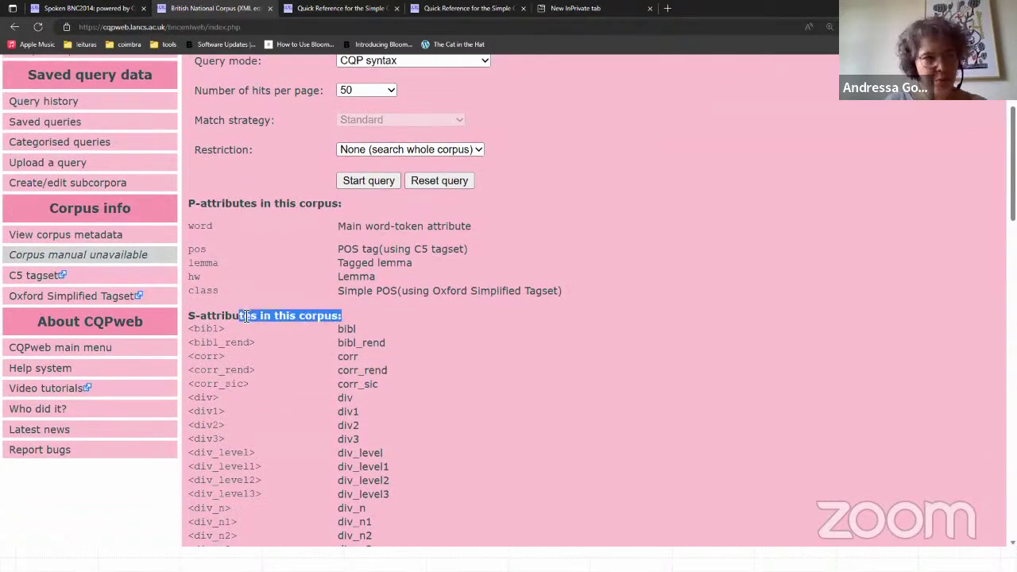
pyautogui.scroll(-2, 432, 349)
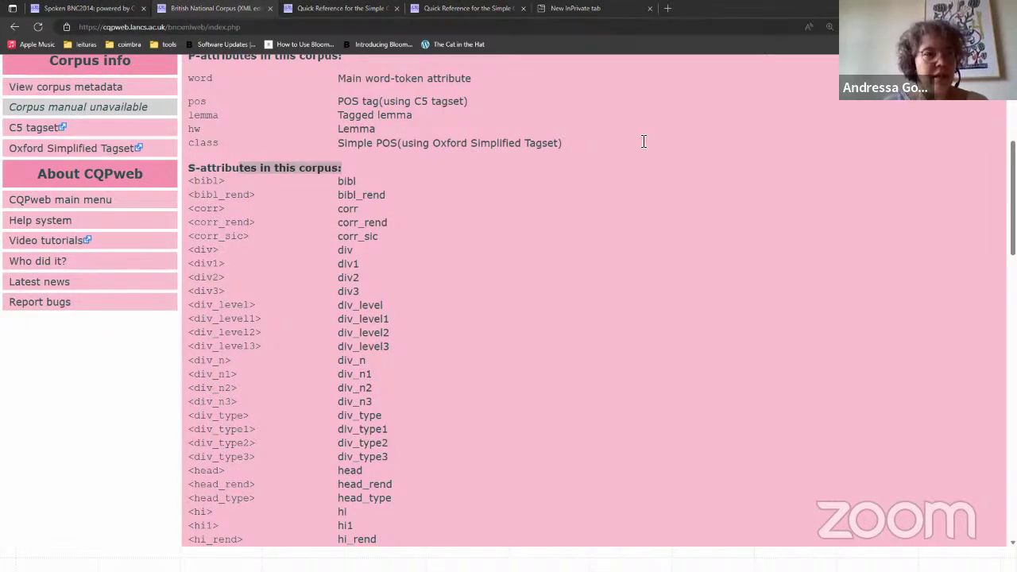
pyautogui.scroll(5, 643, 141)
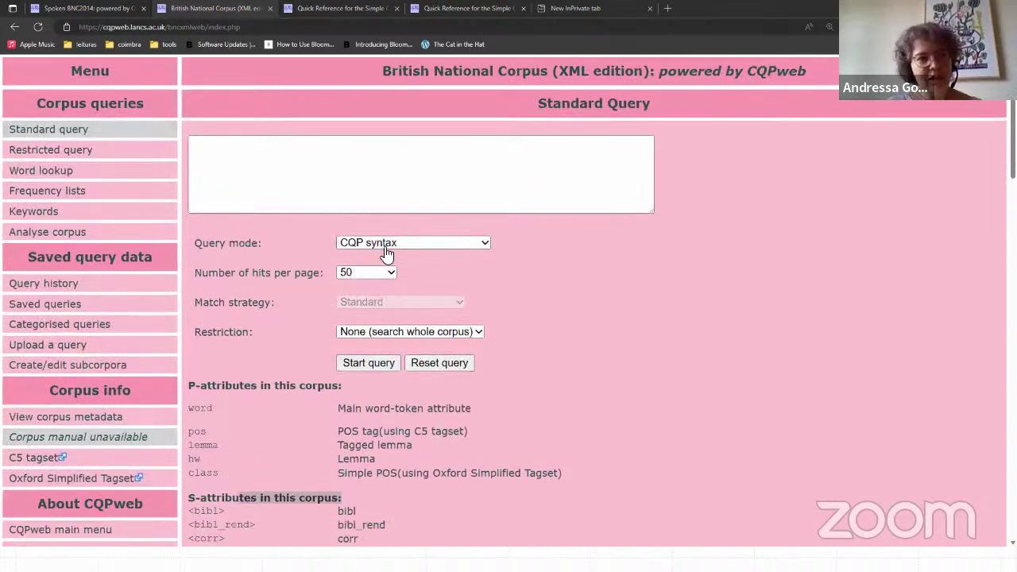
# Step: Open the full CQP-syntax tutorial linked below the attribute lists and look over its table of contents
pyautogui.scroll(-12, 524, 374)
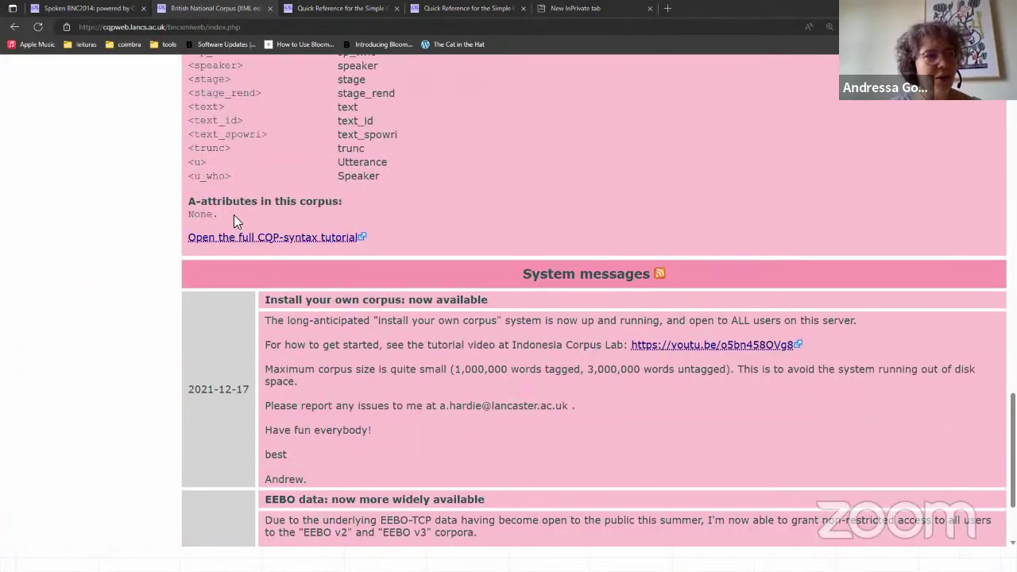
pyautogui.click(275, 239)
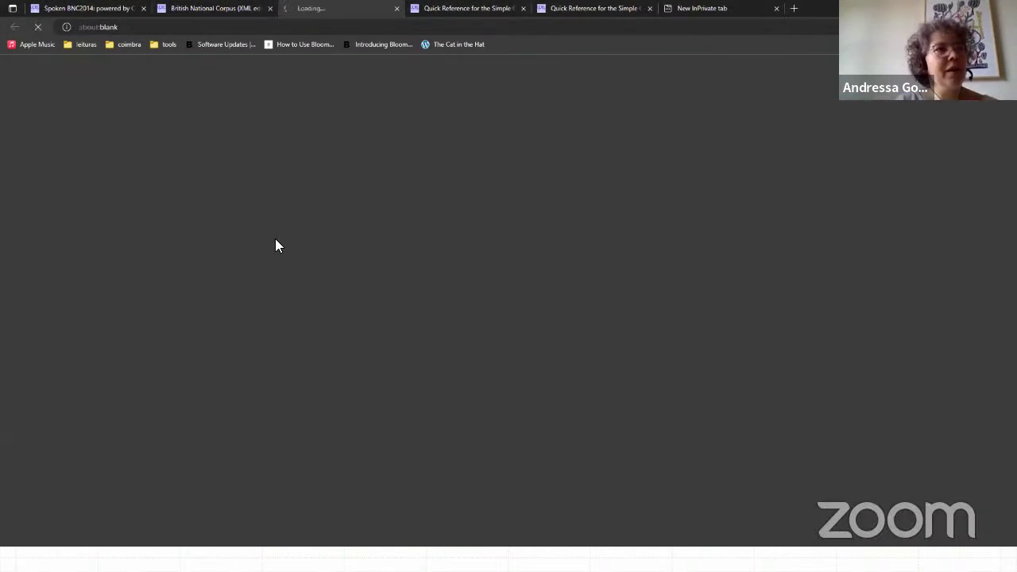
pyautogui.scroll(-5, 454, 155)
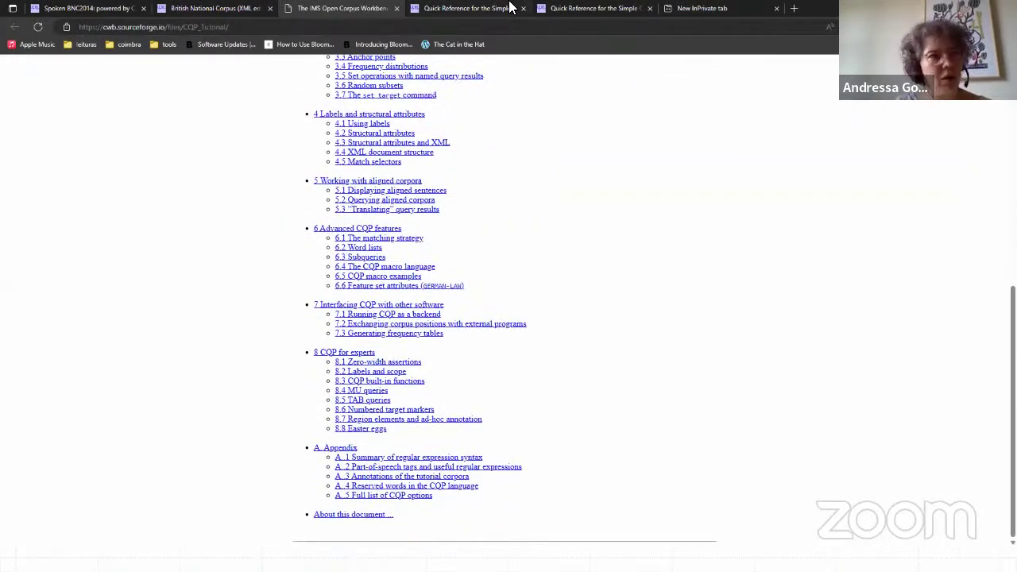
pyautogui.scroll(5, 479, 142)
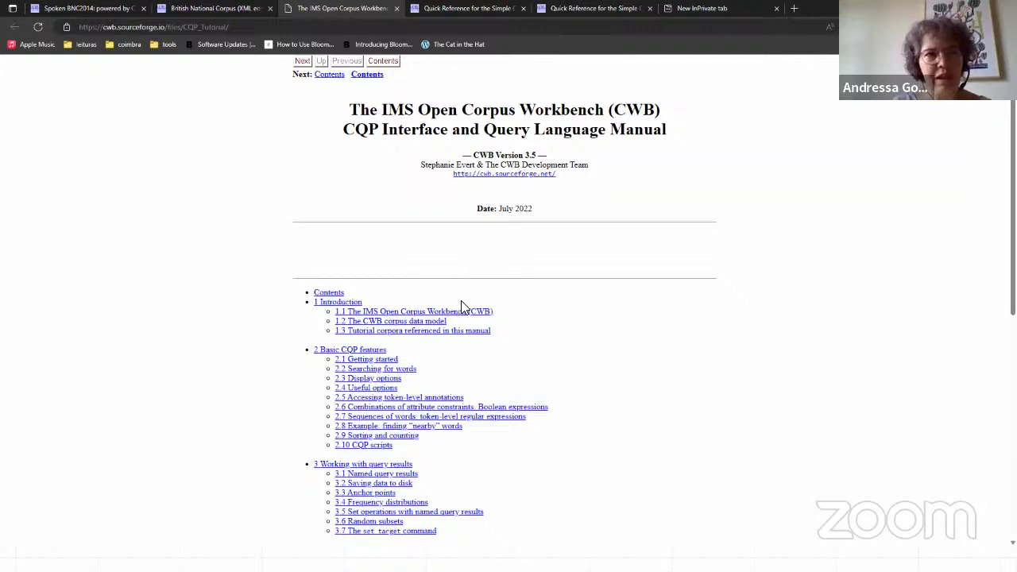
pyautogui.scroll(-2, 517, 363)
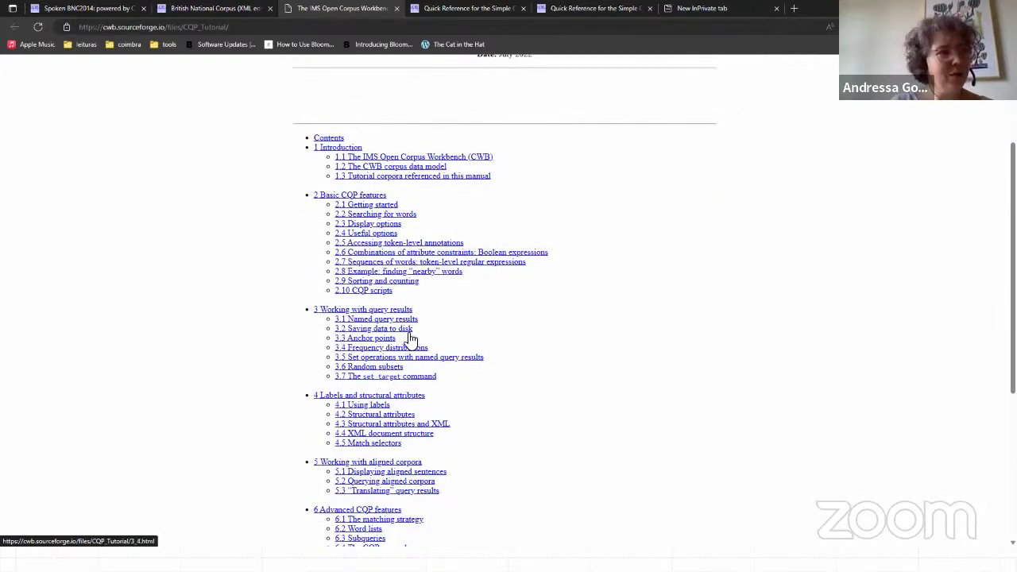
# Step: Skim section 3.1 Named query results of the tutorial and return to the manual's contents page
pyautogui.click(402, 311)
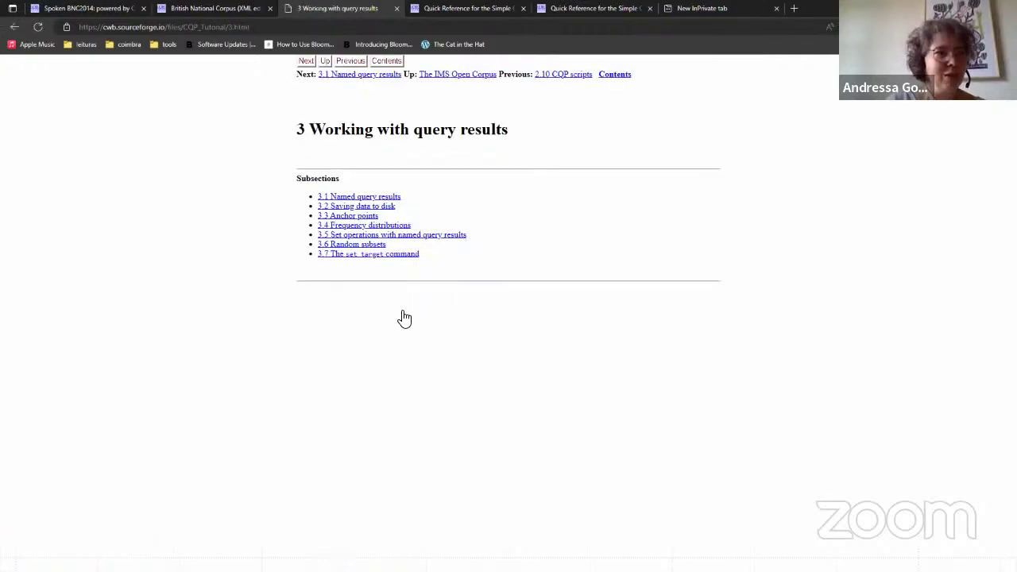
pyautogui.click(367, 199)
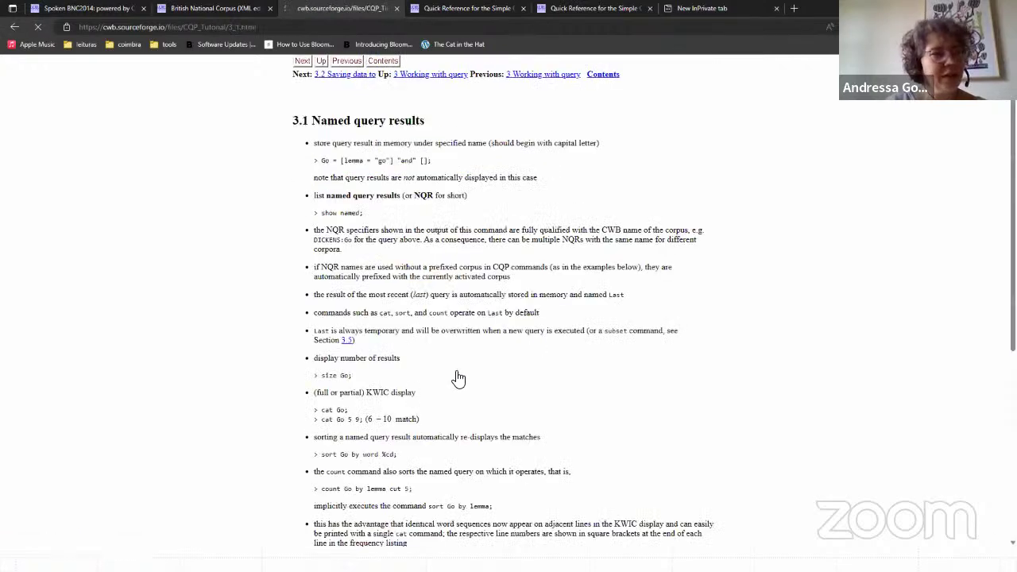
pyautogui.scroll(-3, 453, 379)
pyautogui.scroll(10, 459, 373)
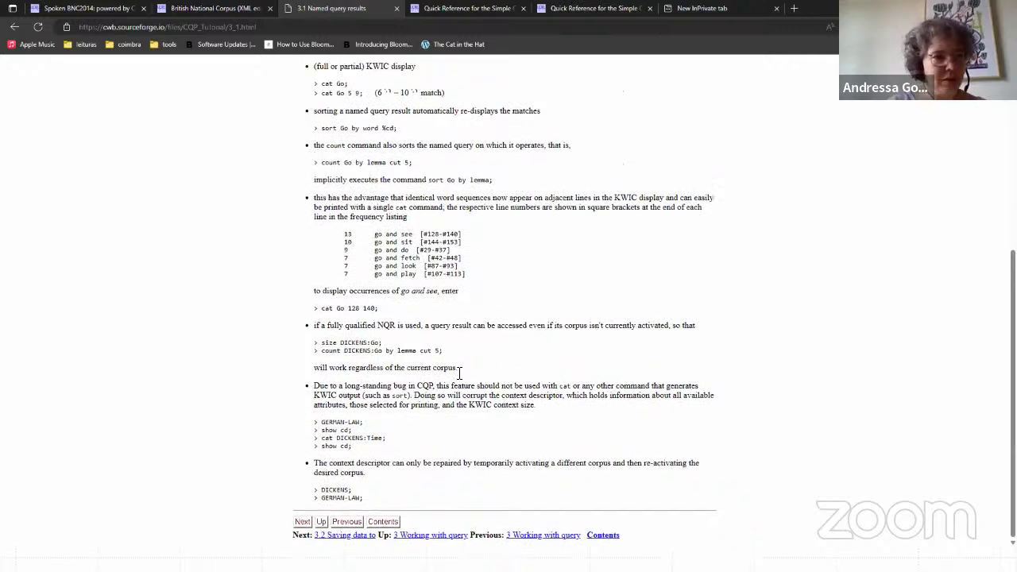
pyautogui.hotkey('alt', 'Left')
pyautogui.hscroll(-5, 457, 378)
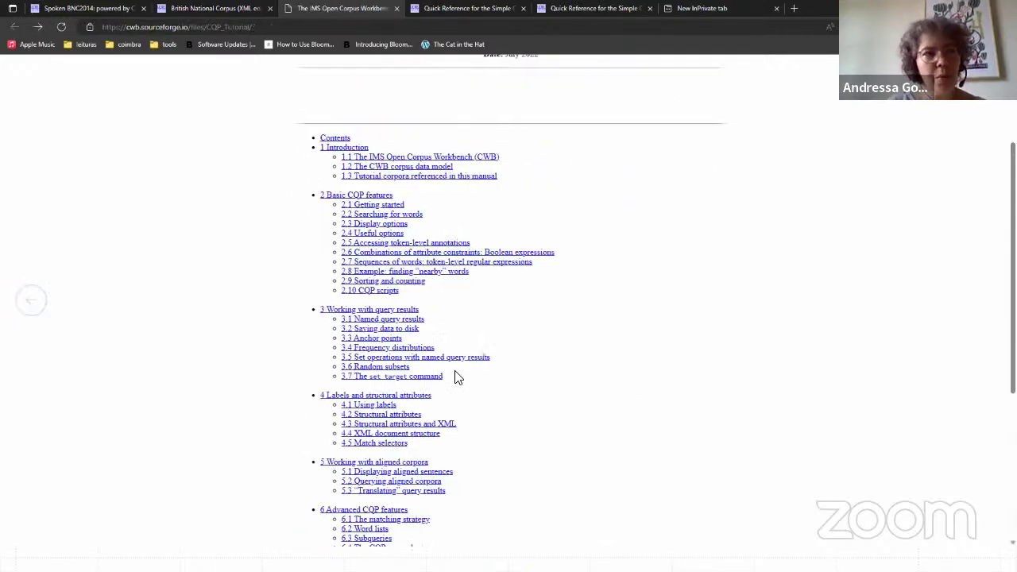
# Step: Look over the remaining chapters in the manual's contents and return to the British National Corpus query page
pyautogui.scroll(3, 458, 377)
pyautogui.scroll(-4, 457, 377)
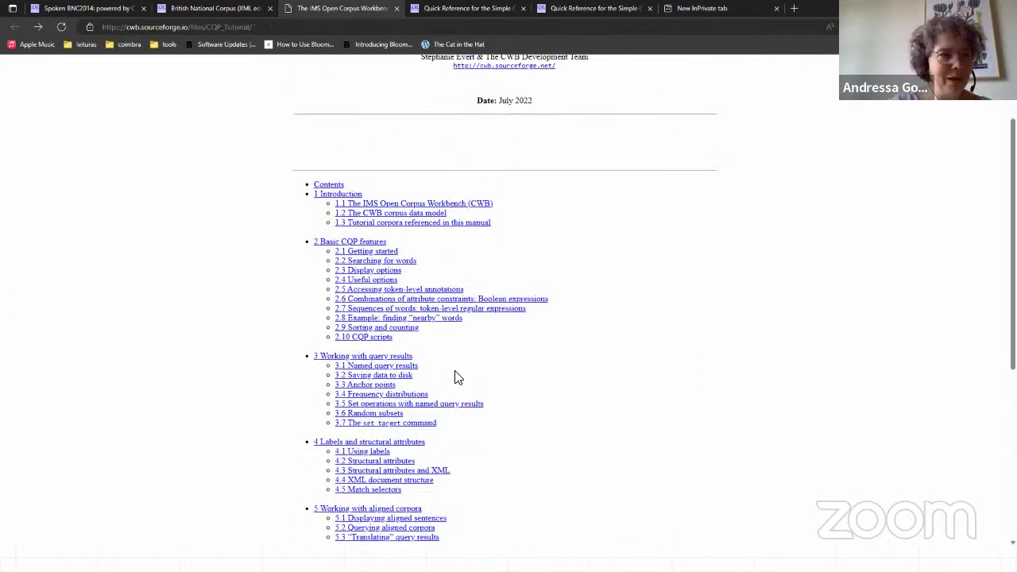
pyautogui.scroll(-2, 458, 377)
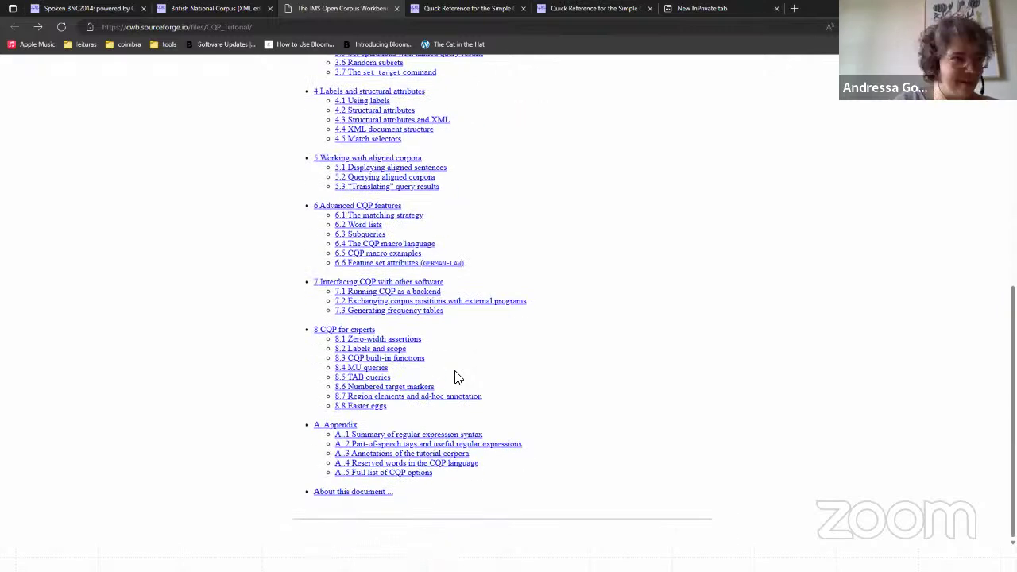
pyautogui.scroll(1, 456, 376)
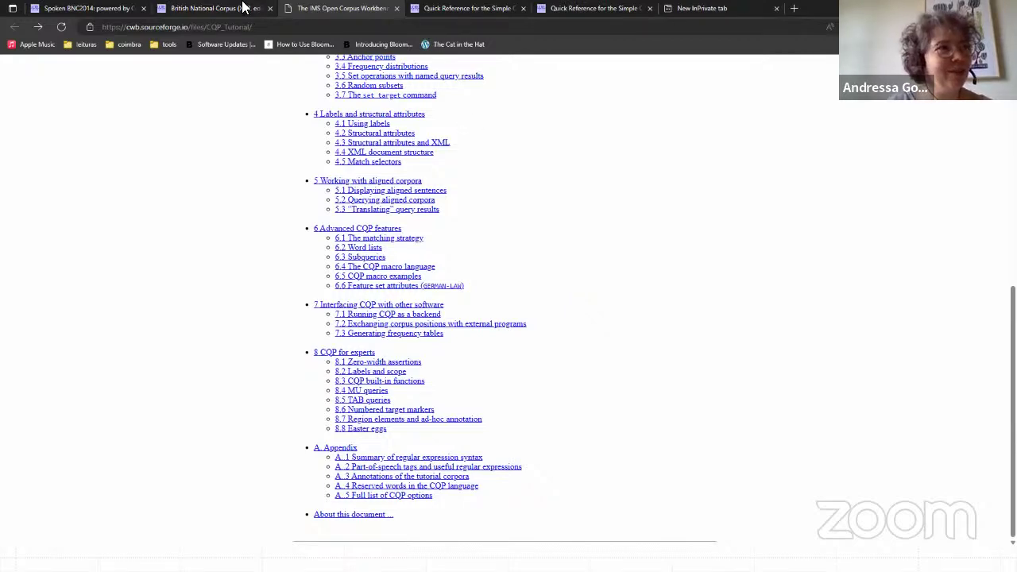
pyautogui.hotkey('ctrl', 'shift', 'Tab')
pyautogui.scroll(-1, 424, 267)
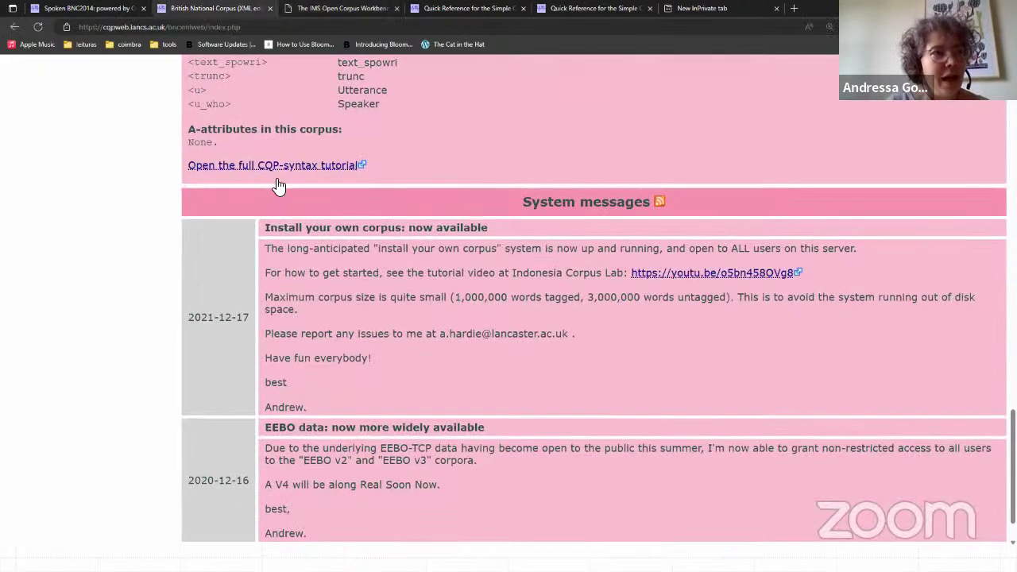
pyautogui.scroll(2, 333, 198)
# Step: Enter the CQP expression word = s(i|a)ng as the query text for the British National Corpus
pyautogui.scroll(15, 332, 192)
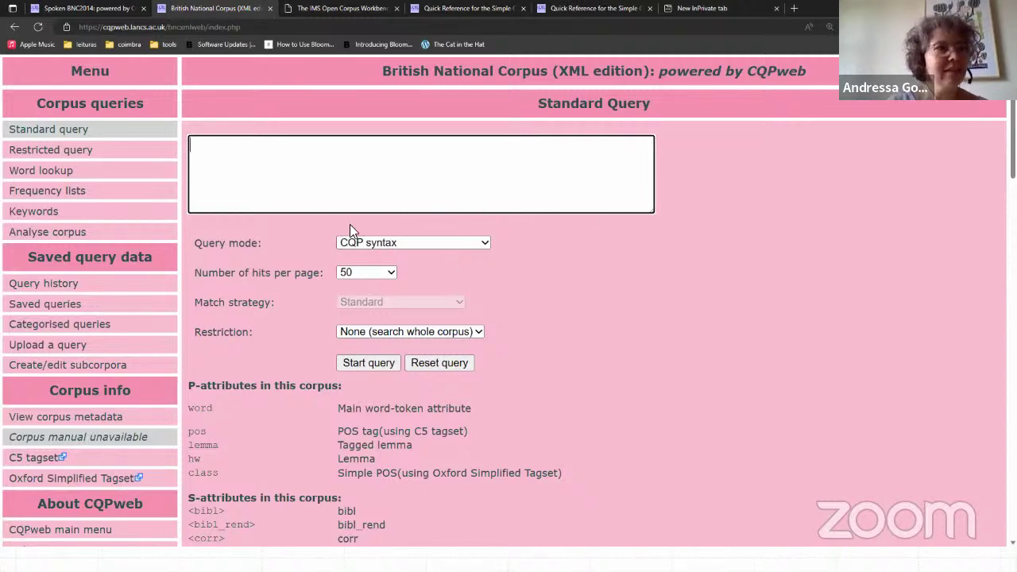
pyautogui.write('word')
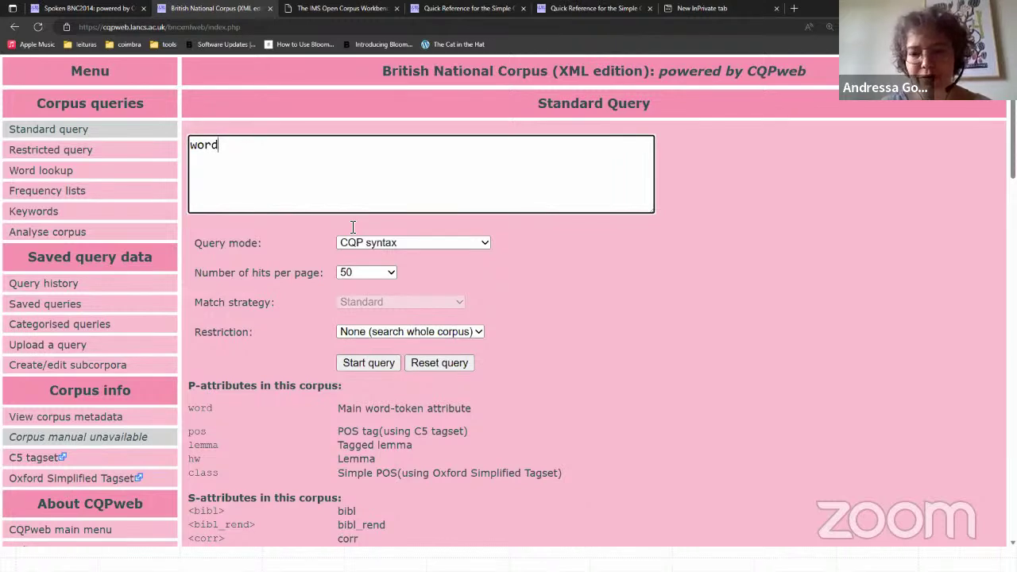
pyautogui.write(' =')
pyautogui.press('BackSpace')
pyautogui.write('= sing')
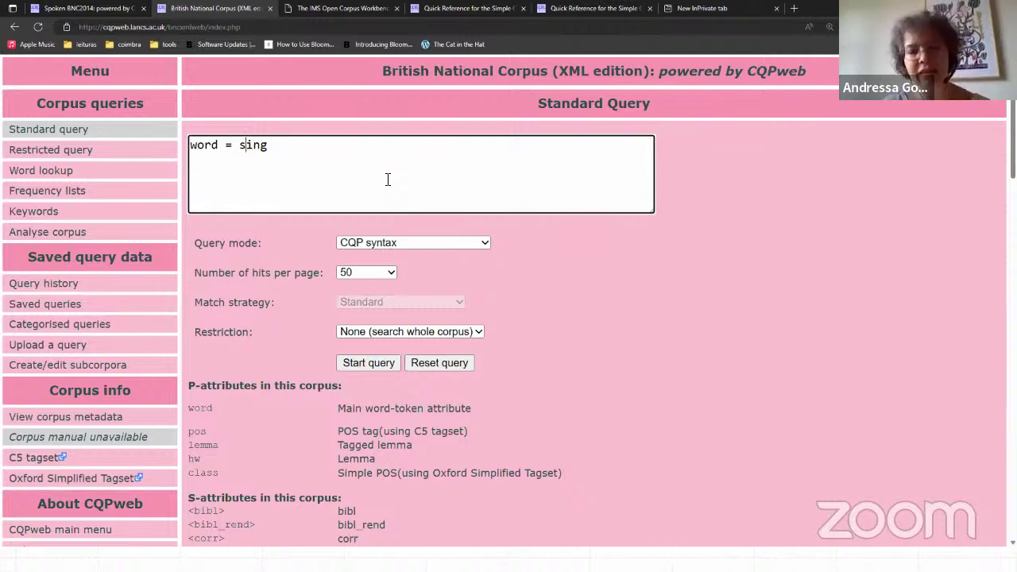
pyautogui.write('(')
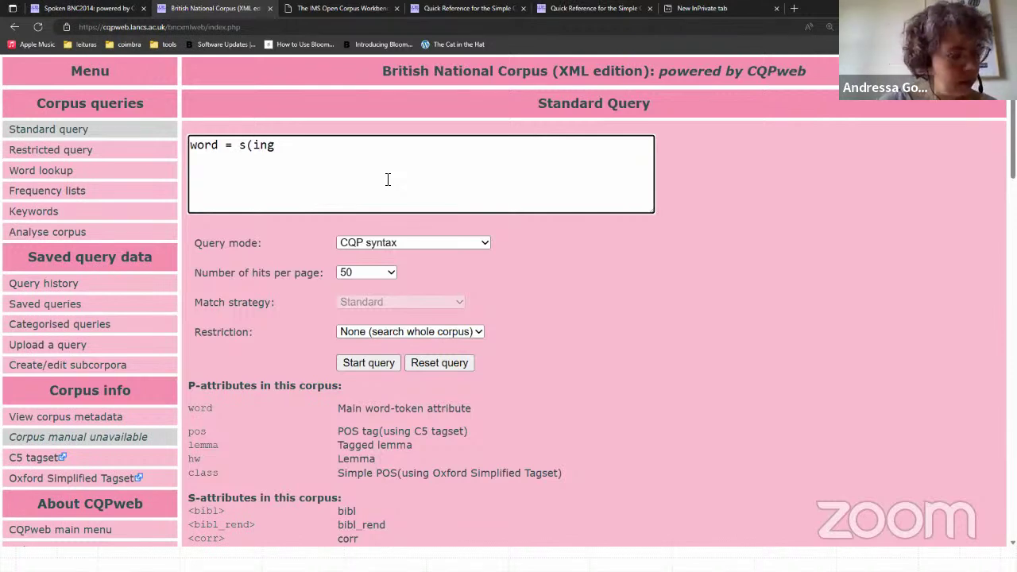
pyautogui.write('|a)')
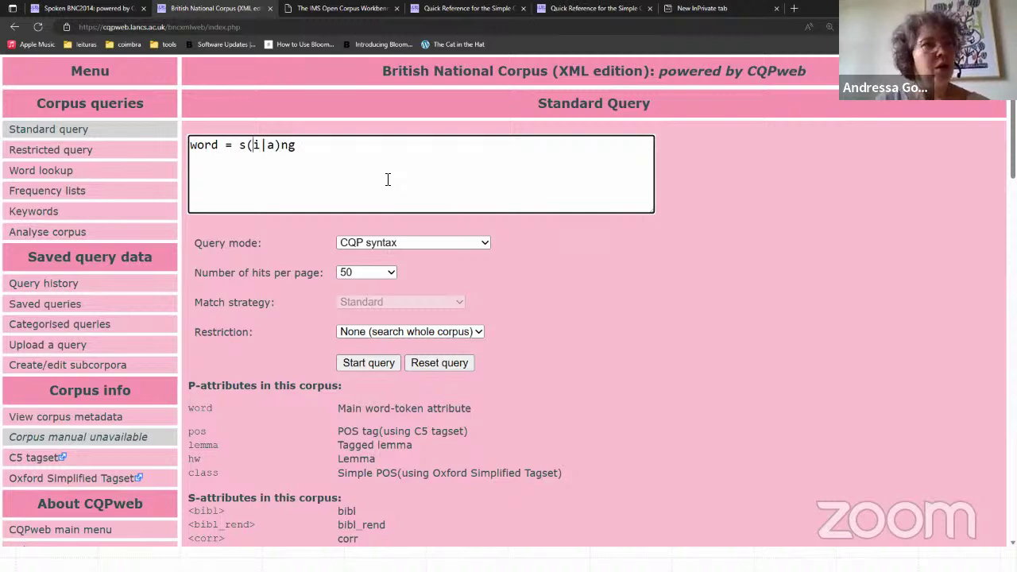
pyautogui.press('Left')
pyautogui.press('Left')
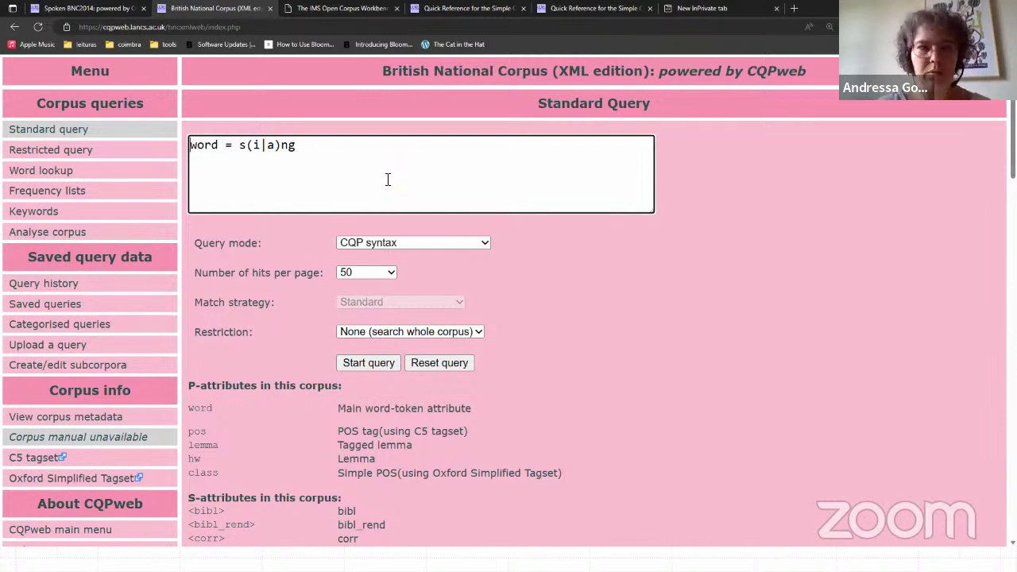
# Step: Enclose the whole expression in square brackets and the pattern s(i|a)ng in double quotes
pyautogui.write('{')
pyautogui.press('BackSpace')
pyautogui.write('[')
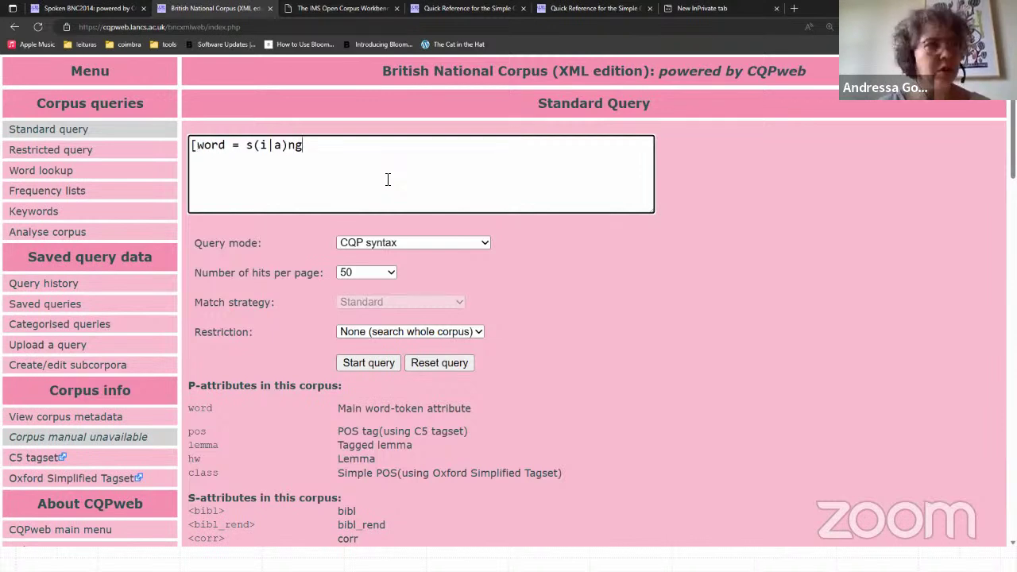
pyautogui.click(387, 180)
pyautogui.write(']')
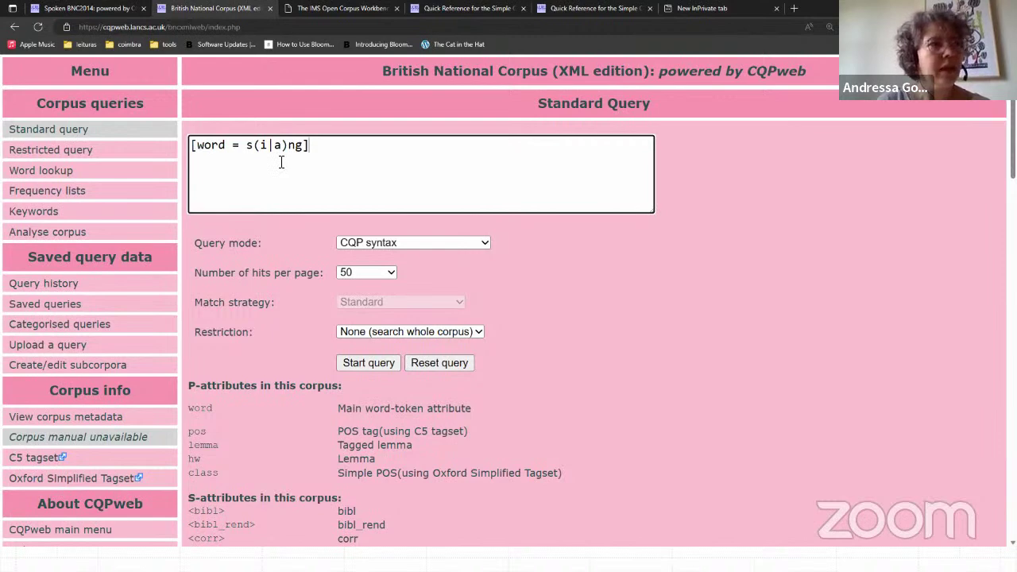
pyautogui.write('"')
pyautogui.press('Left')
pyautogui.write('"')
pyautogui.press('Left')
pyautogui.press('Left')
pyautogui.press('Left')
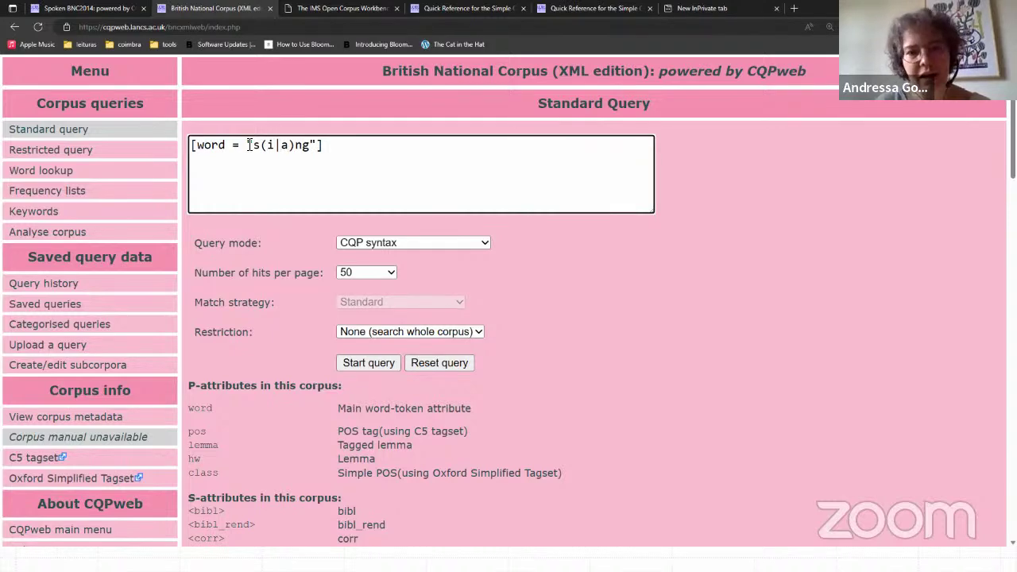
pyautogui.press('Right')
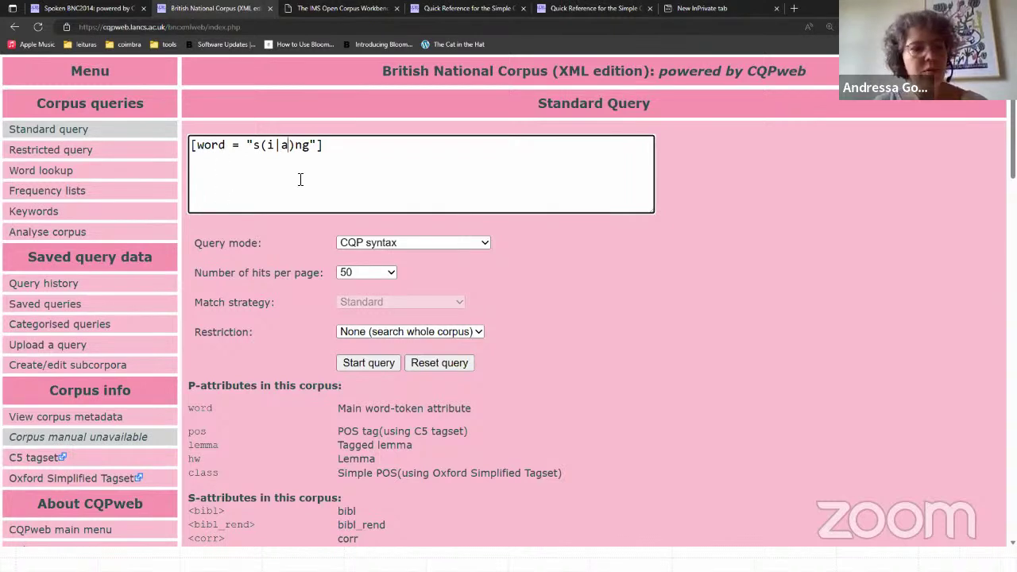
# Step: Run the query [word = "s(i|a)ng"], skim its concordance lines and return to the query page
pyautogui.hotkey('ctrl', 'a')
pyautogui.click(379, 366)
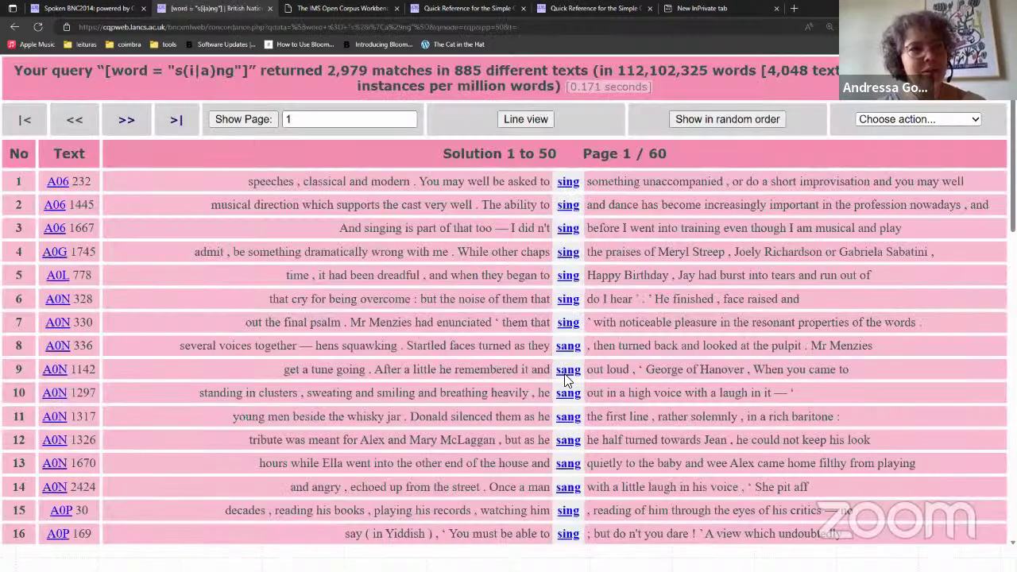
pyautogui.scroll(-3, 566, 381)
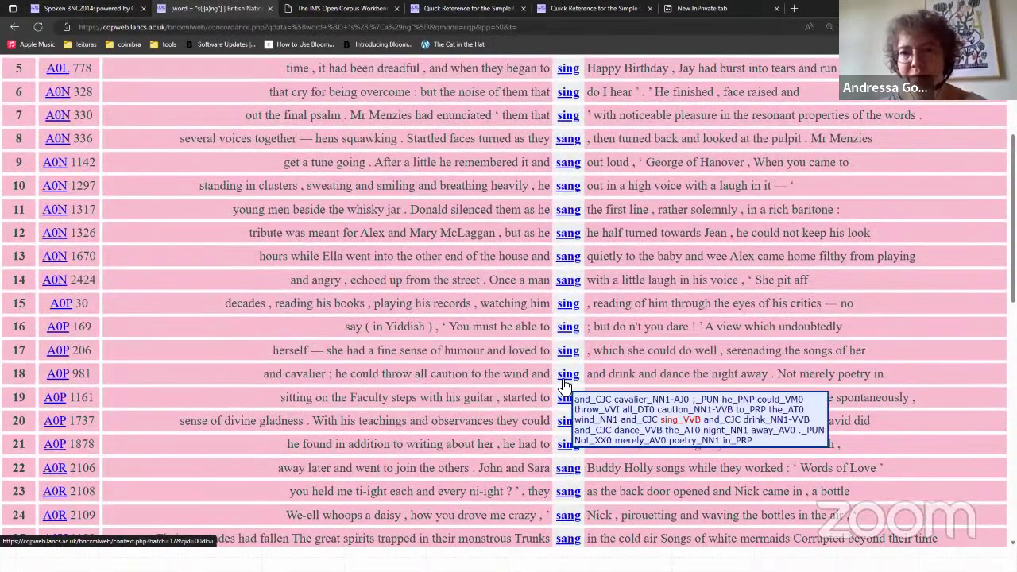
pyautogui.hscroll(-5, 567, 380)
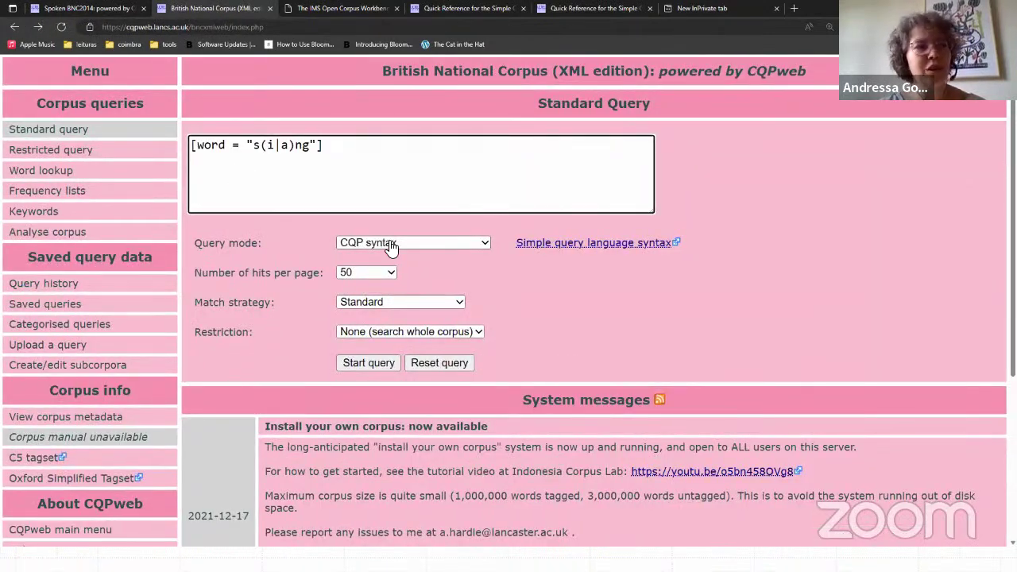
# Step: Copy just the pattern s(i|a)ng from inside the quotes of the CQP query
pyautogui.click(391, 244)
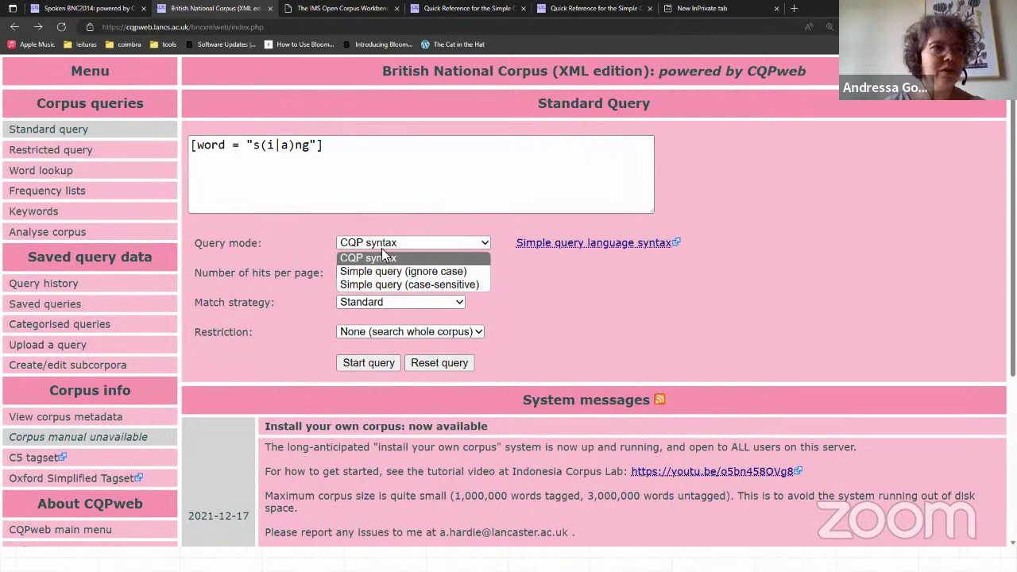
pyautogui.click(257, 148)
pyautogui.doubleClick(257, 148)
pyautogui.hotkey('shift', 'Right')
pyautogui.hotkey('shift', 'Right')
pyautogui.hotkey('shift', 'Right')
pyautogui.hotkey('shift', 'Right')
pyautogui.hotkey('shift', 'Right')
pyautogui.hotkey('shift', 'Right')
pyautogui.hotkey('shift', 'Right')
pyautogui.hotkey('ctrl', 'c')
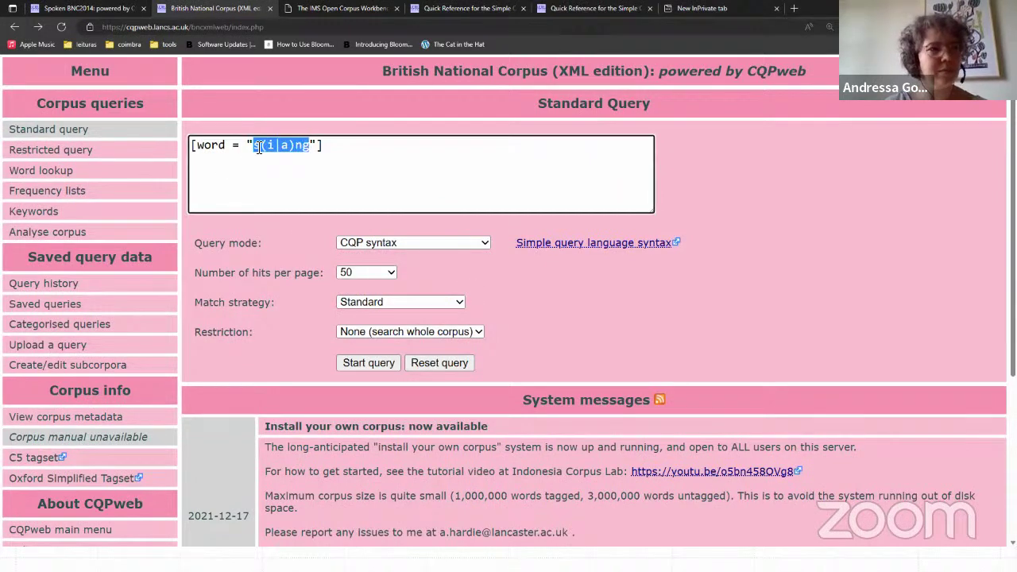
# Step: Run the copied pattern s(i|a)ng on its own as a Simple query (ignore case), then return to the query page
pyautogui.click(352, 245)
pyautogui.click(364, 272)
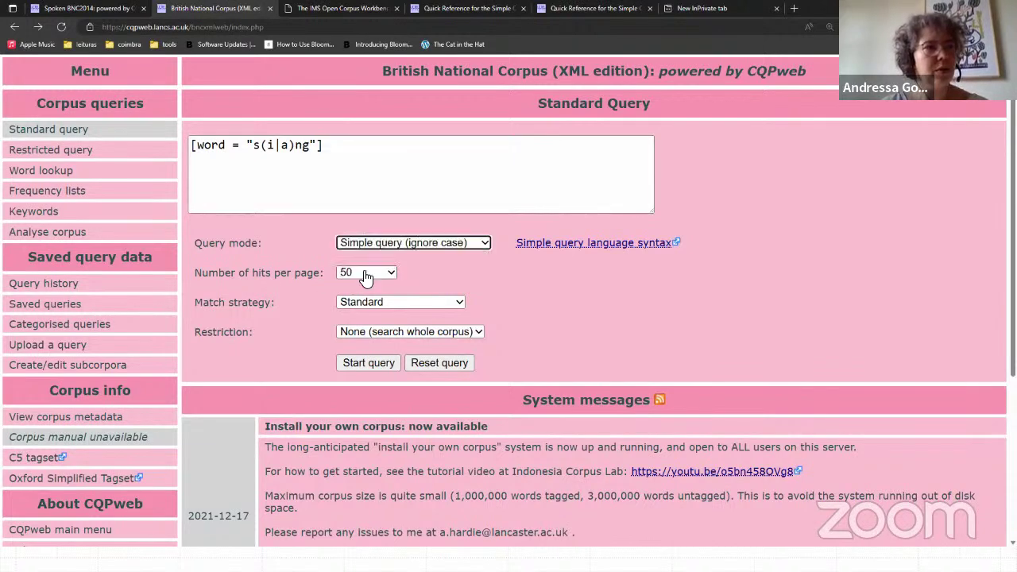
pyautogui.tripleClick(373, 220)
pyautogui.hotkey('ctrl', 'v')
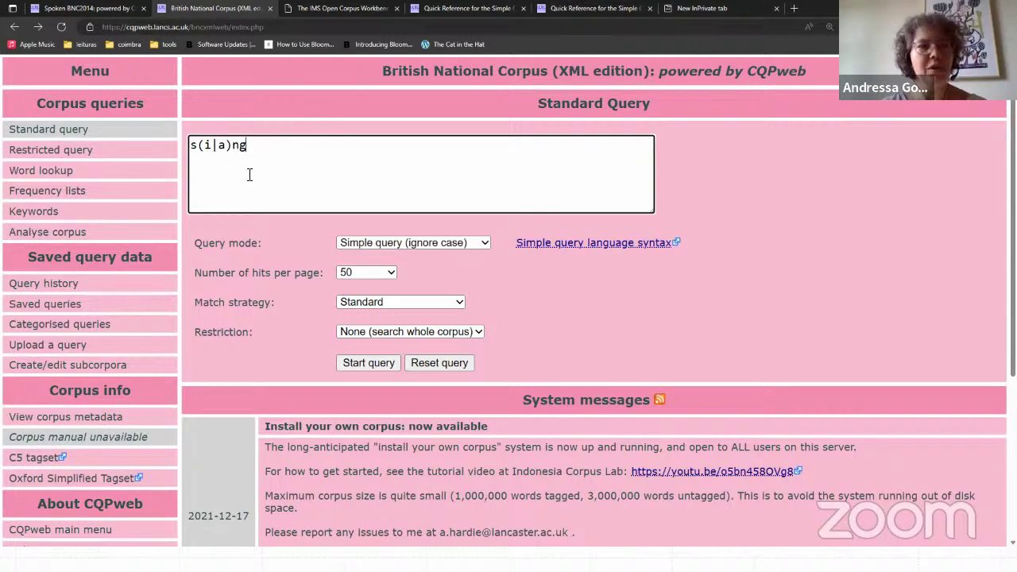
pyautogui.click(370, 363)
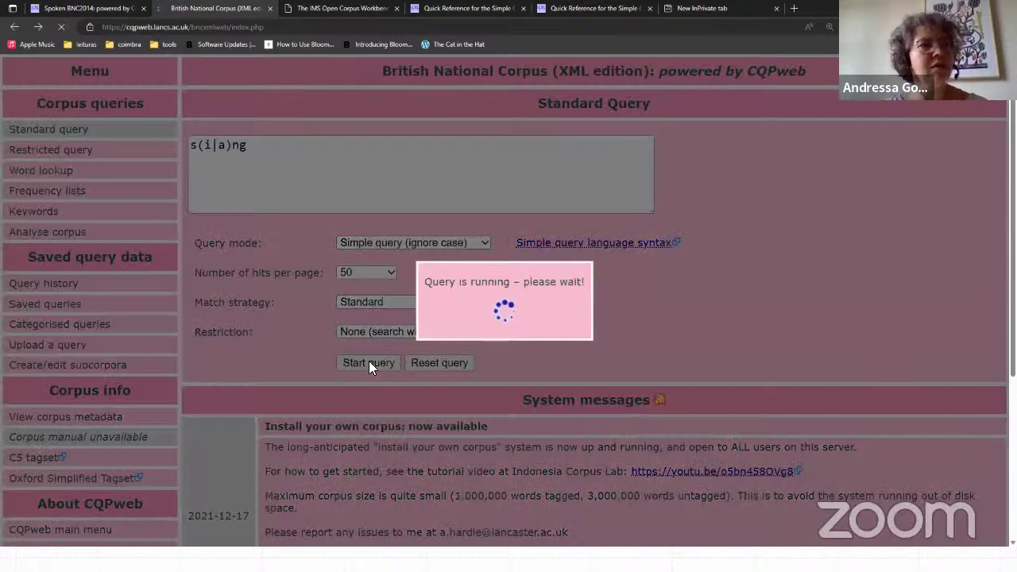
pyautogui.hscroll(-5, 369, 367)
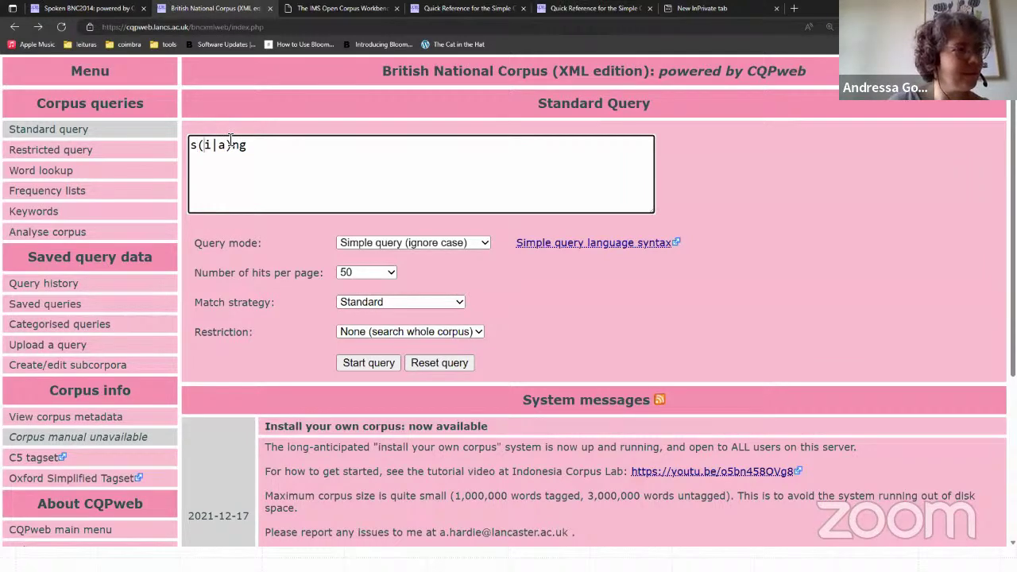
# Step: Replace the (i|a) group in the simple query with the ? wildcard so it reads s?ng
pyautogui.tripleClick(230, 141)
pyautogui.click(230, 142)
pyautogui.hotkey('shift', 'Right')
pyautogui.hotkey('shift', 'Right')
pyautogui.hotkey('shift', 'Right')
pyautogui.hotkey('shift', 'Right')
pyautogui.hotkey('shift', 'Right')
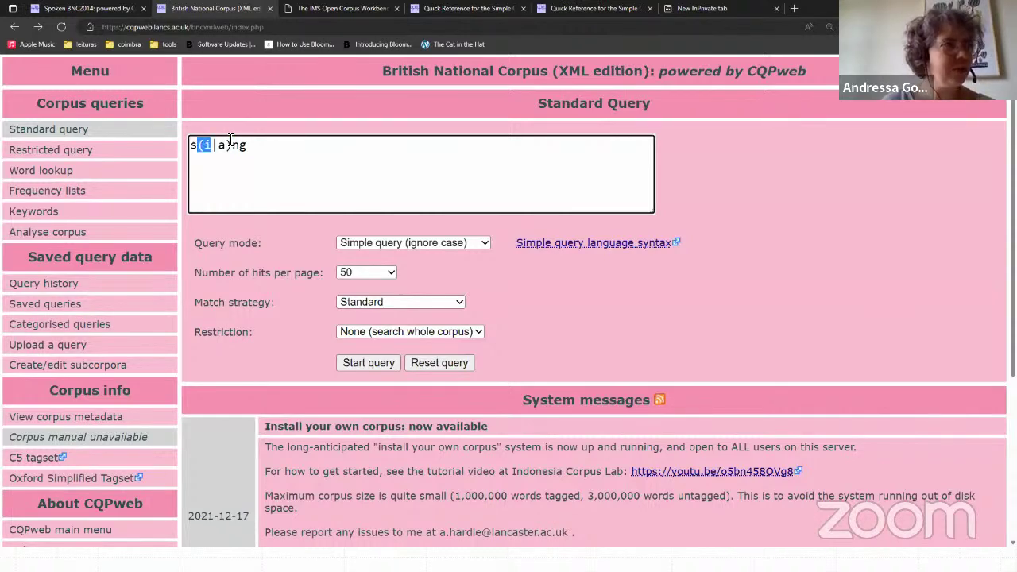
pyautogui.write('?')
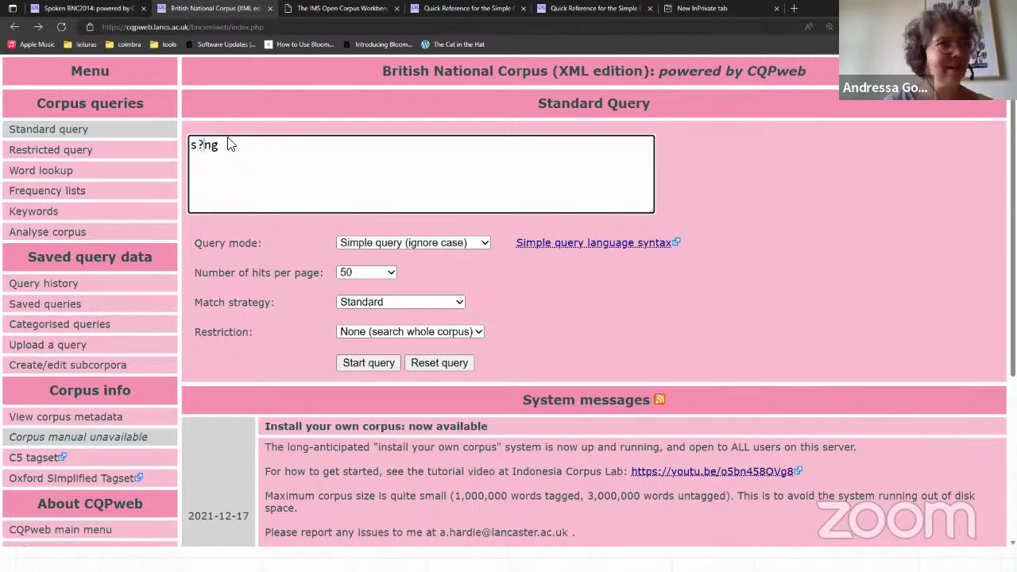
# Step: Run the s?ng query, skim its concordance lines and switch to the slide comparing Simple Query Language with CQP syntax
pyautogui.press('Return')
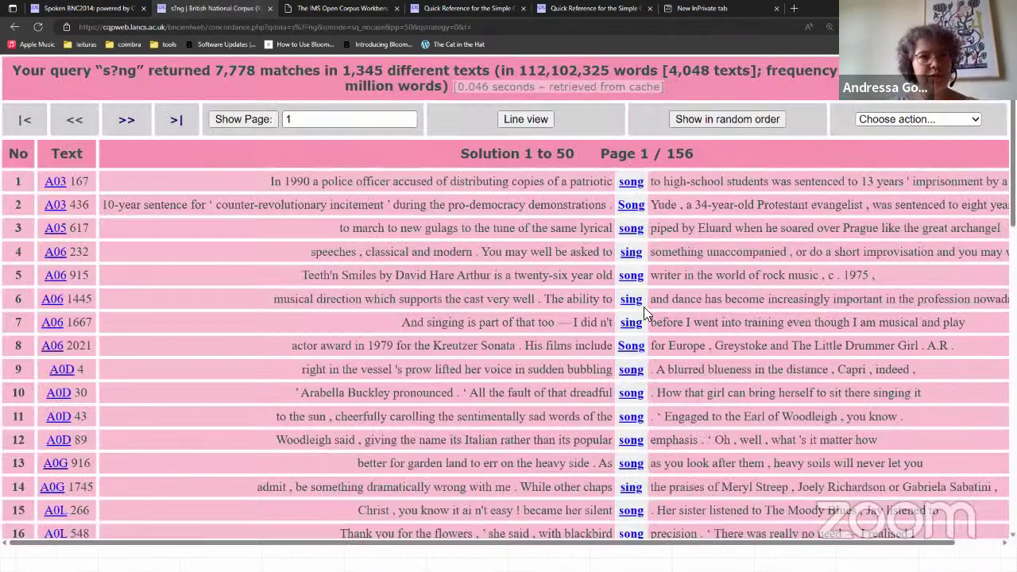
pyautogui.scroll(-4, 651, 399)
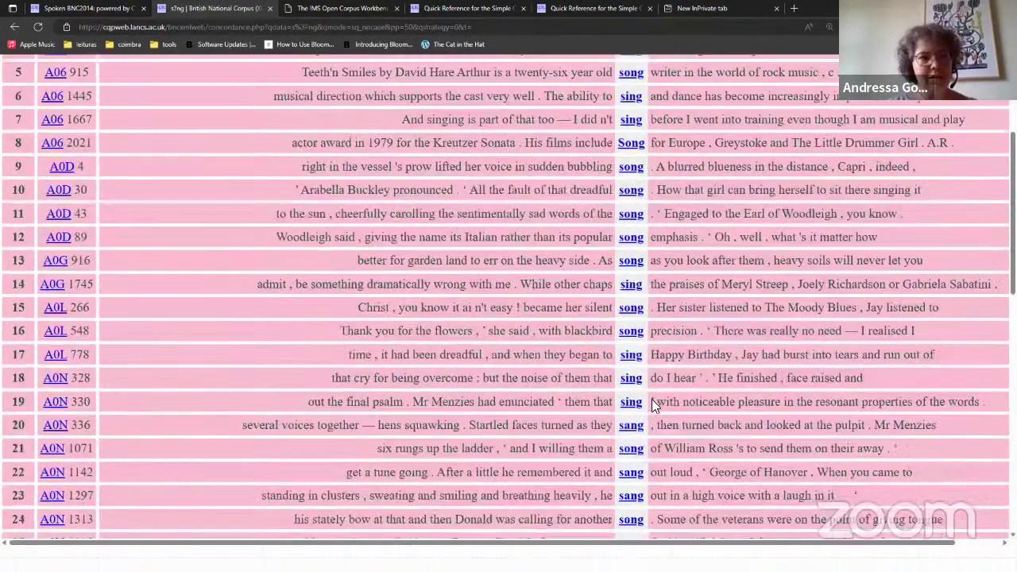
pyautogui.scroll(-1, 645, 415)
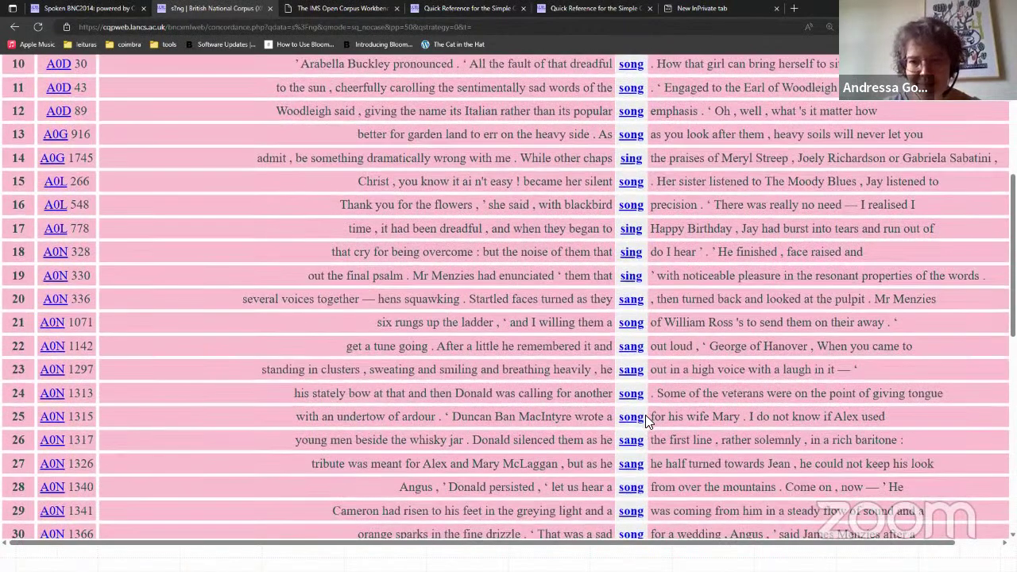
pyautogui.hscroll(-5, 463, 392)
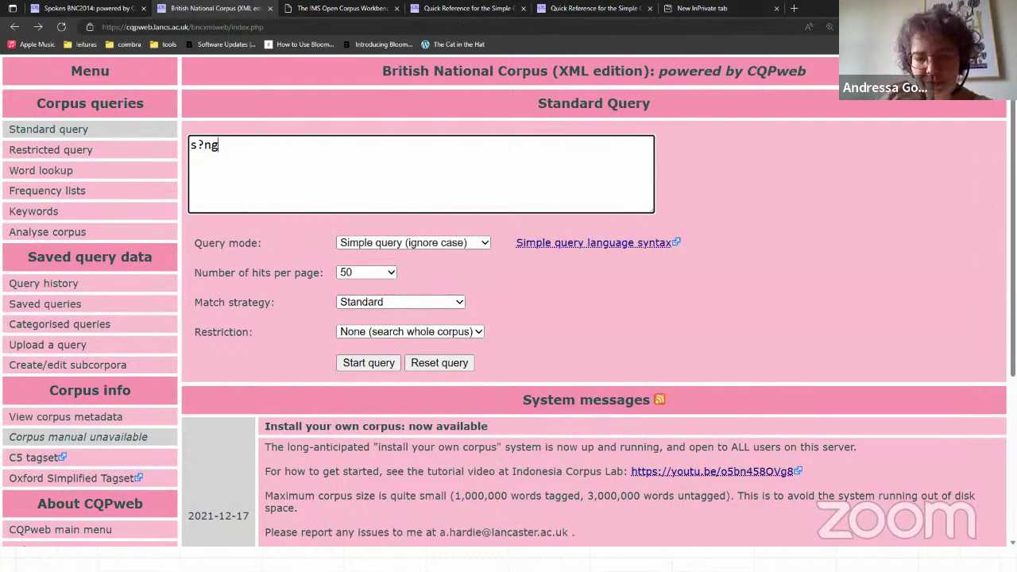
pyautogui.hotkey('alt', 'Tab')
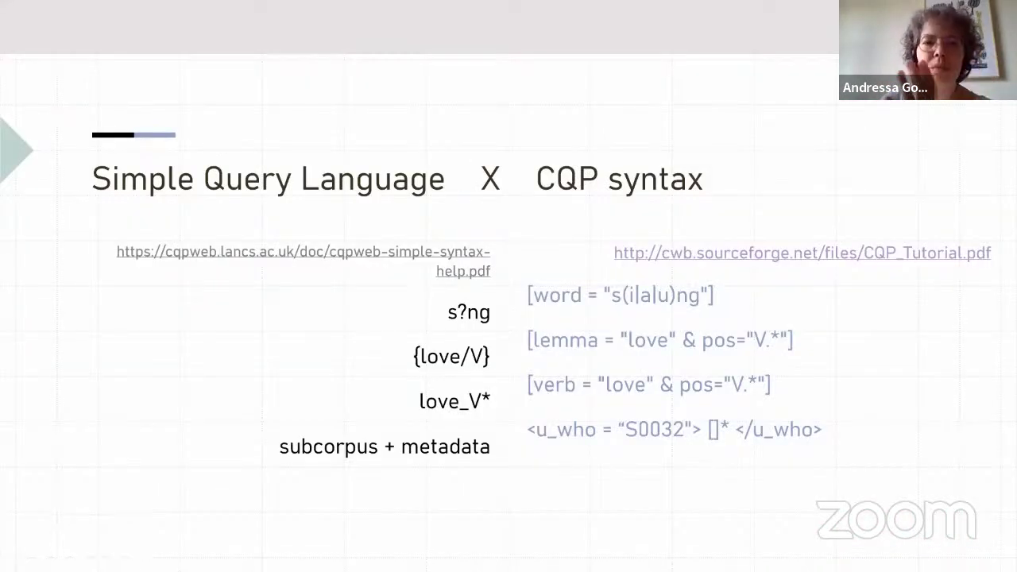
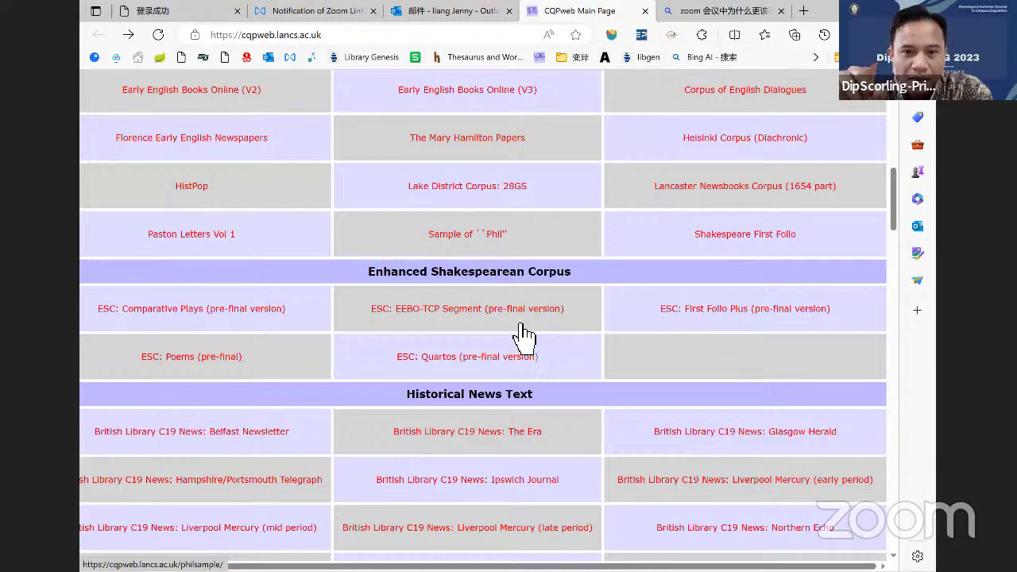
# Step: Look over the corpora on the CQPweb main page and open the user account details from its quick links
pyautogui.scroll(-1, 521, 336)
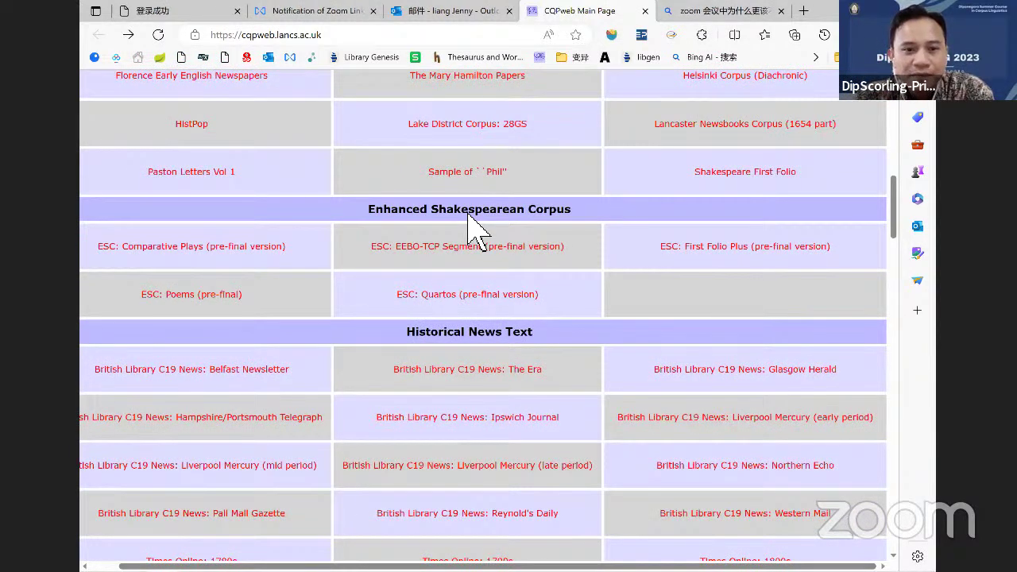
pyautogui.scroll(13, 469, 215)
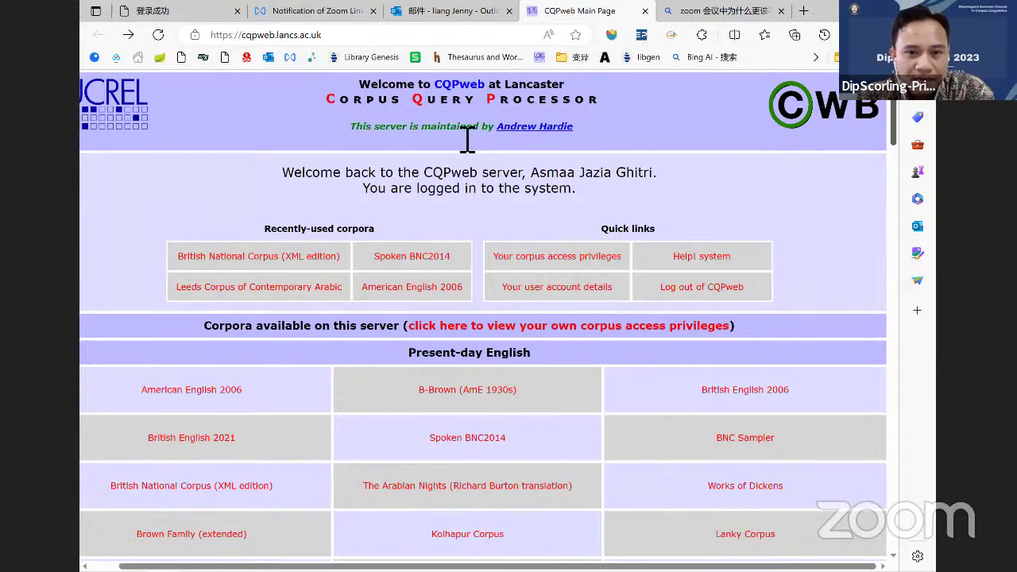
pyautogui.click(572, 299)
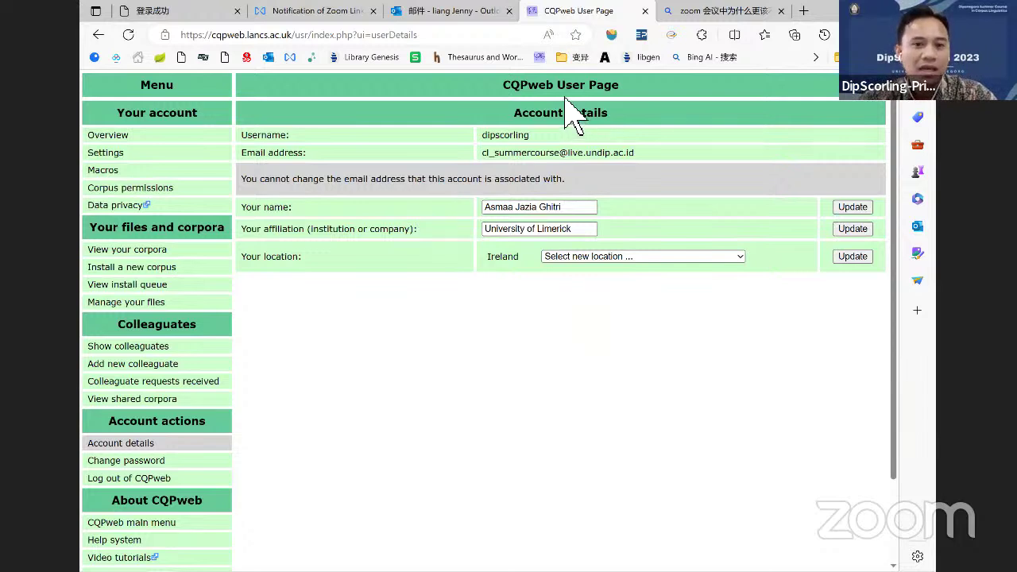
pyautogui.moveTo(520, 85); pyautogui.dragTo(642, 113)
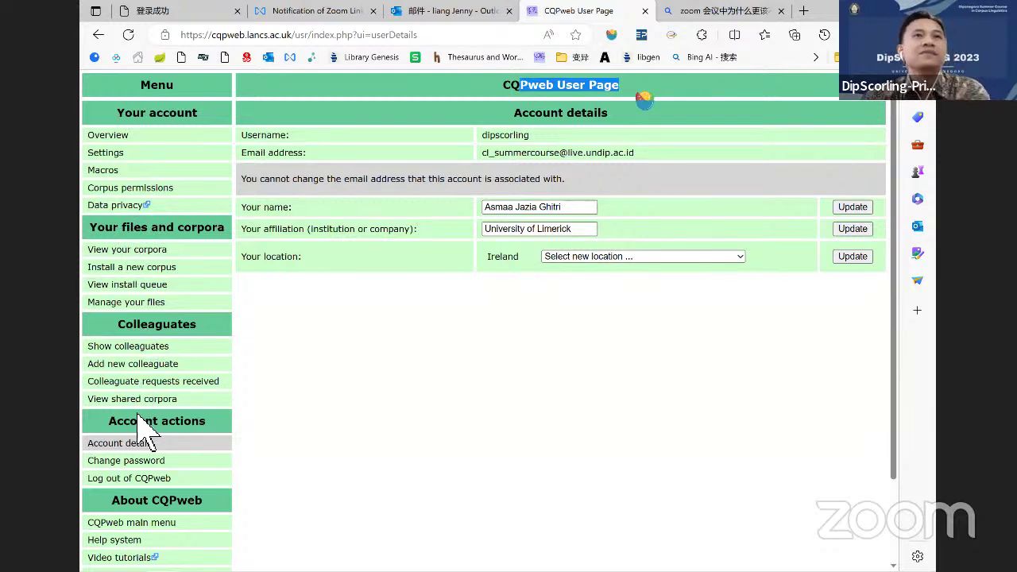
# Step: Open the account's uploaded files management page and start choosing a local file to upload
pyautogui.click(137, 309)
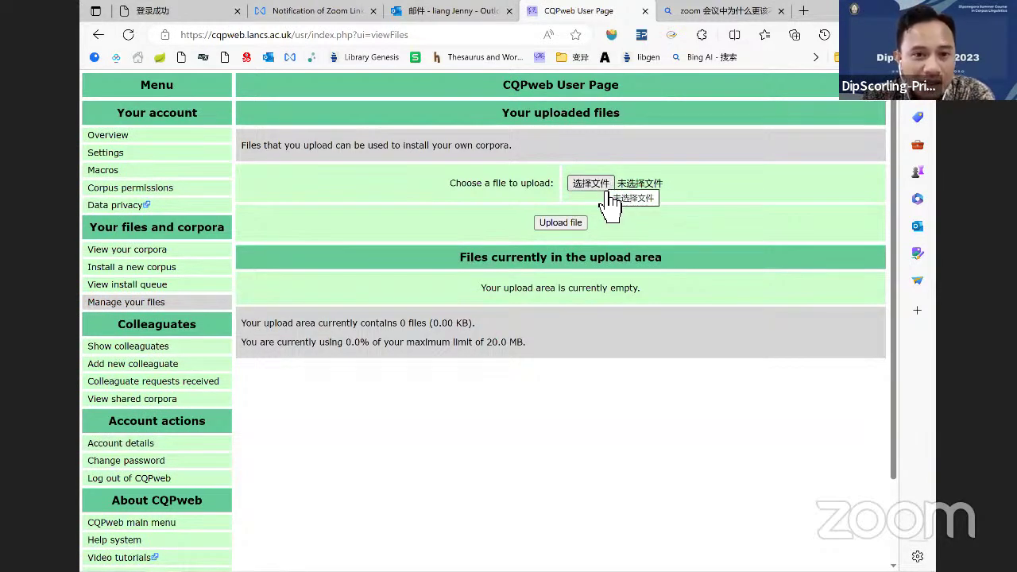
pyautogui.click(609, 203)
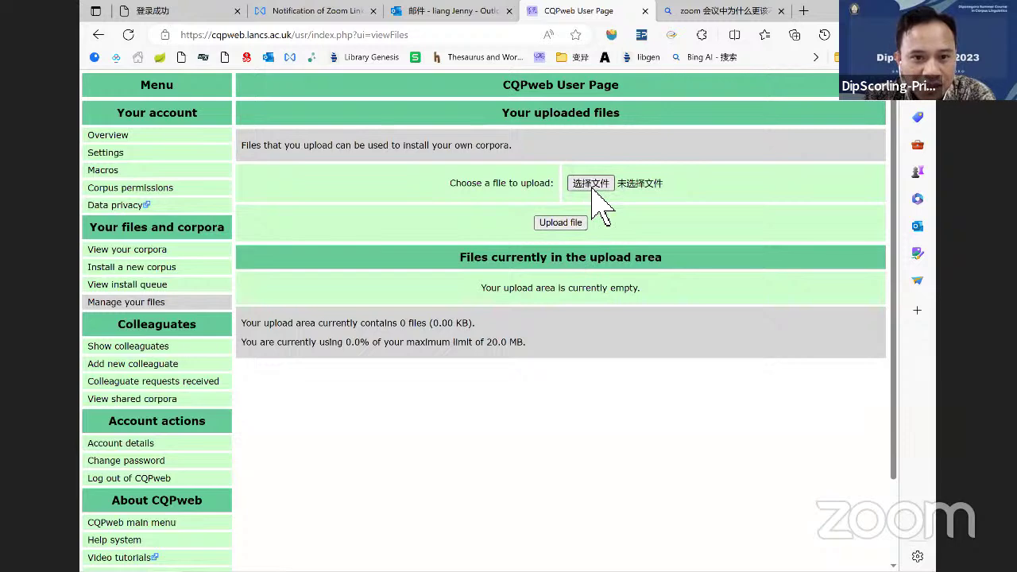
pyautogui.click(592, 190)
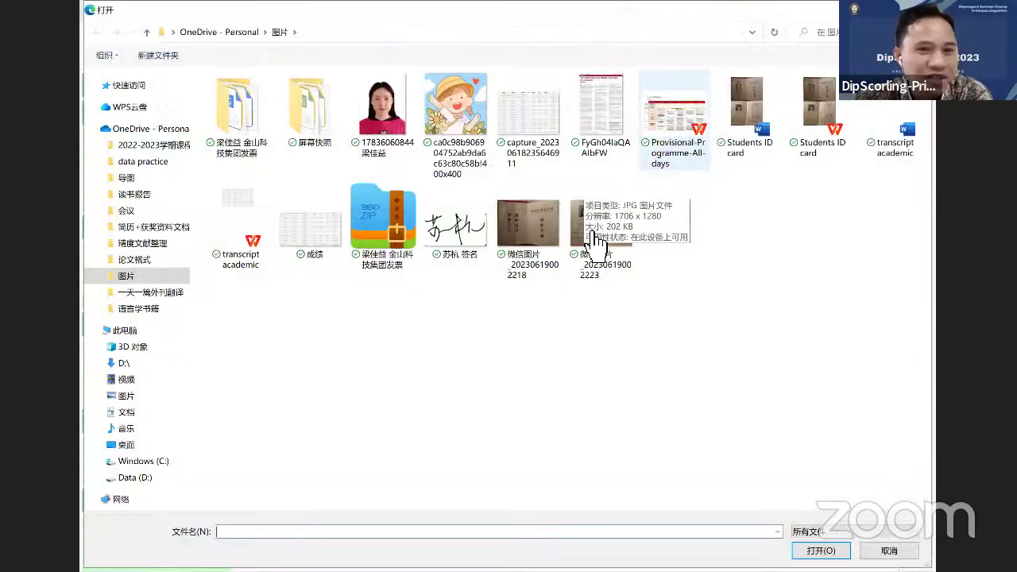
pyautogui.press('Escape')
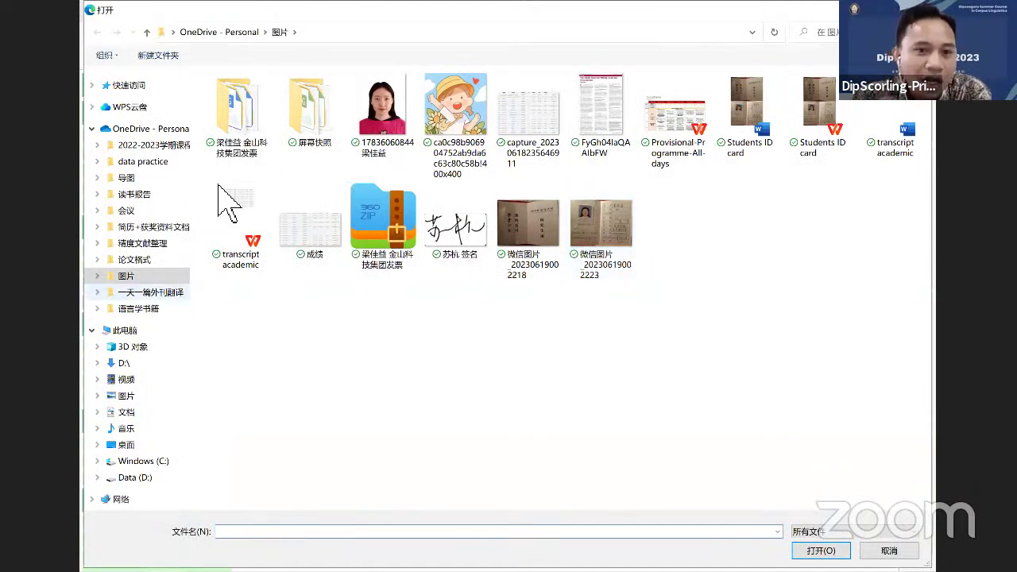
# Step: Upload HK Thanks 101-149 KWIC_results.txt from the Hong Kong data coding folder, found on Data (D:) under 2023.5 申请科研创新项目 and 数据处理
pyautogui.click(252, 117)
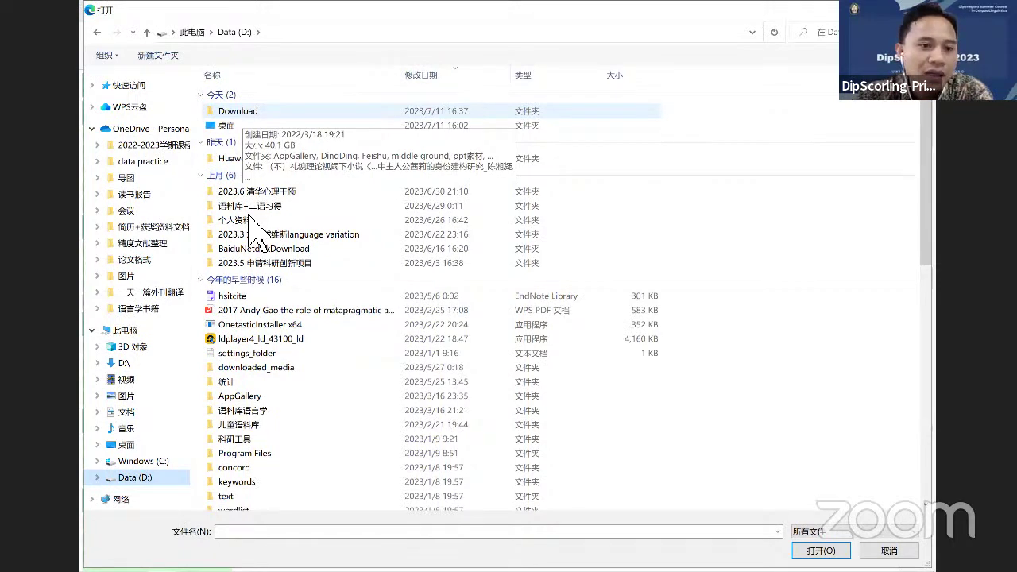
pyautogui.press('Return')
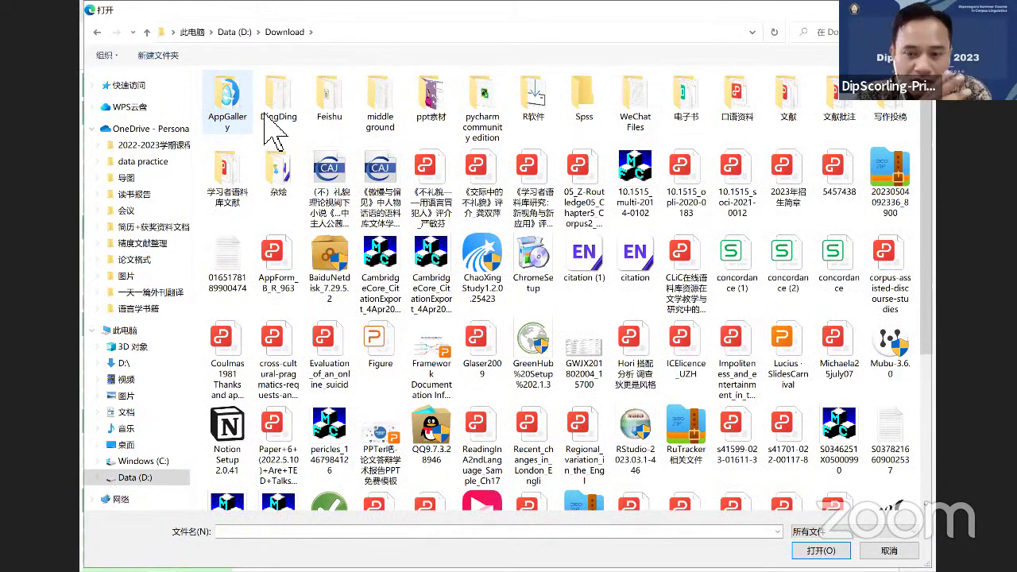
pyautogui.hotkey('alt', 'Left')
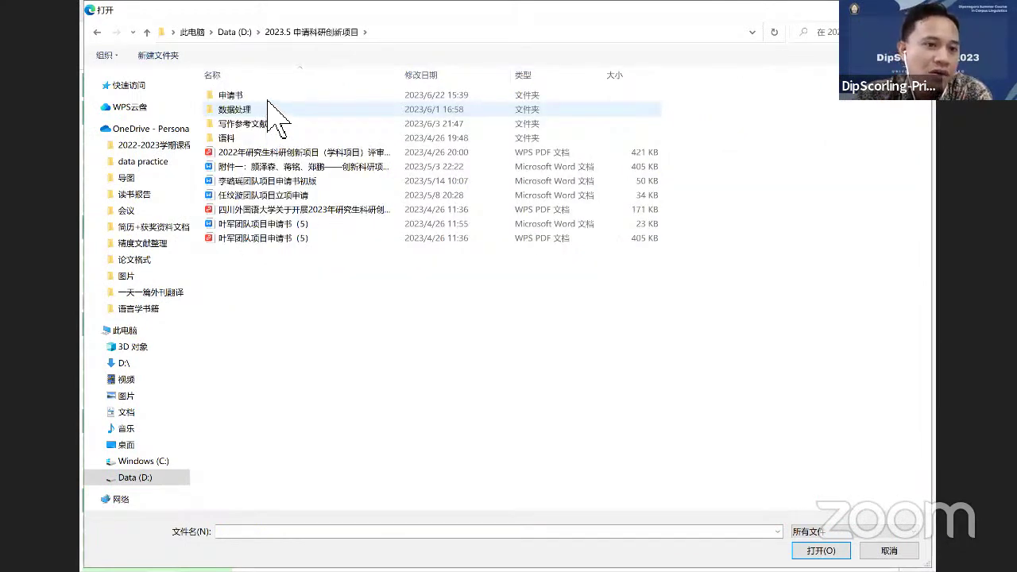
pyautogui.doubleClick(268, 110)
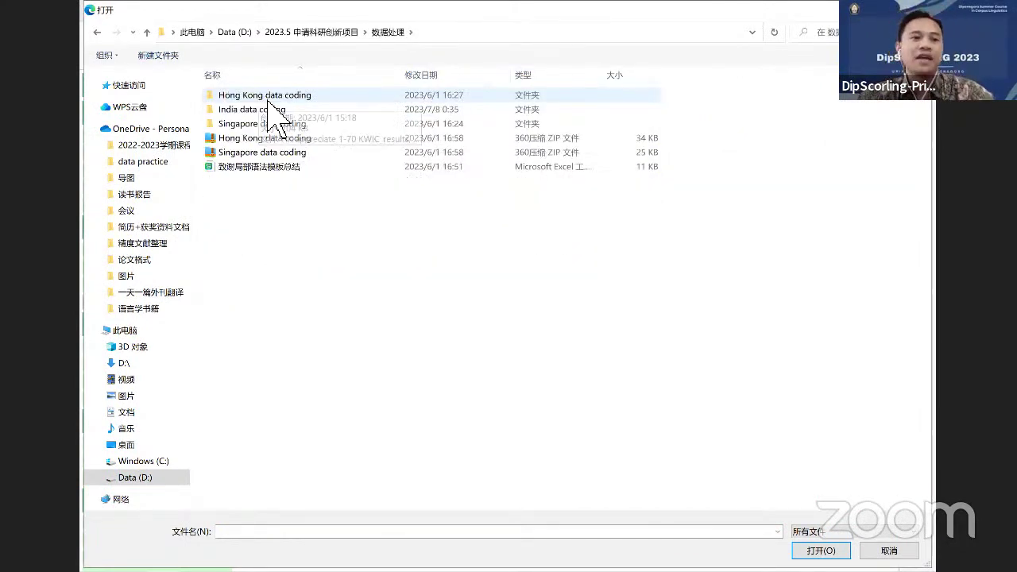
pyautogui.doubleClick(267, 98)
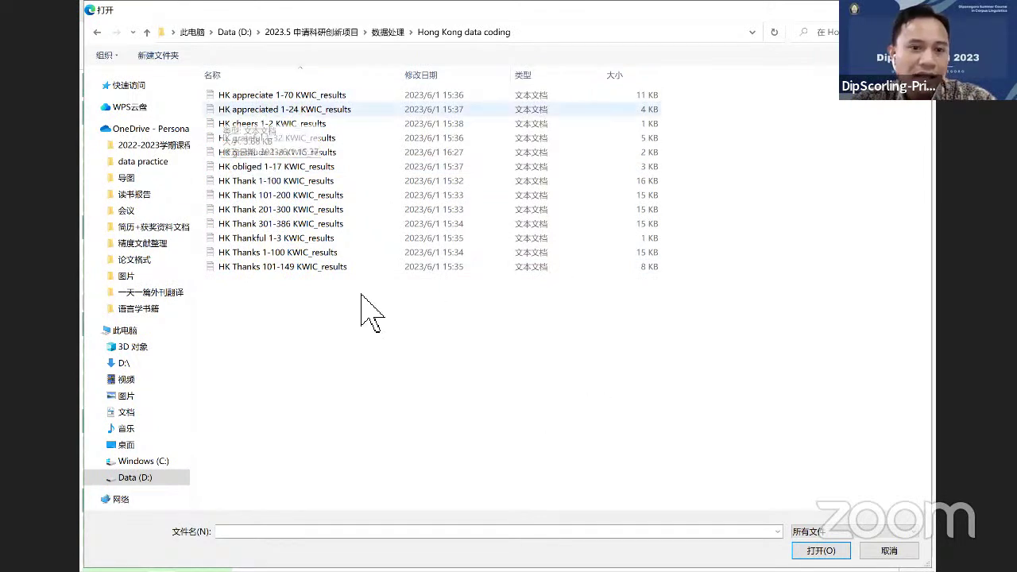
pyautogui.click(309, 268)
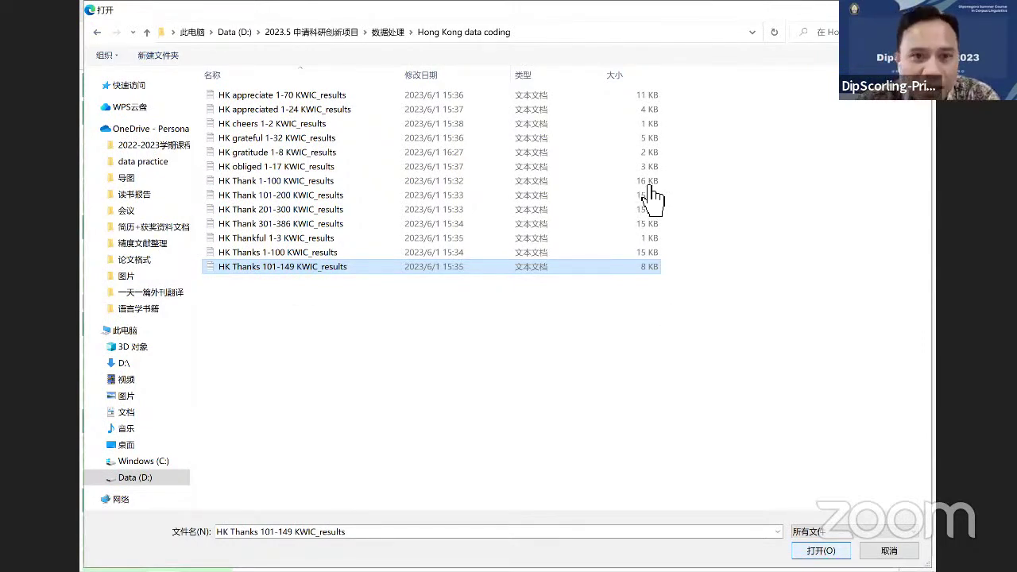
pyautogui.press('Return')
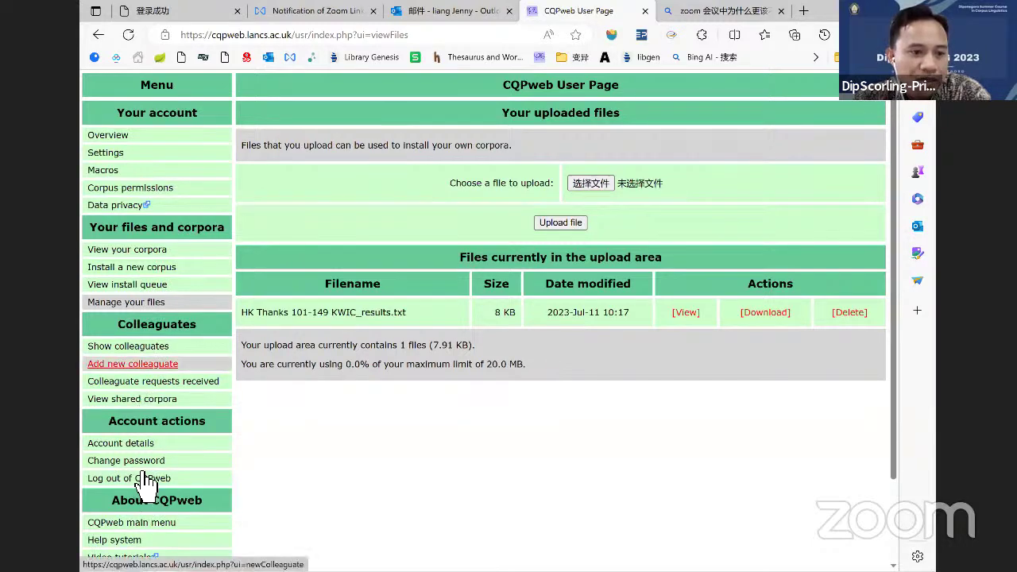
# Step: Look over the upload area and open the page for installing a new corpus
pyautogui.scroll(-2, 164, 421)
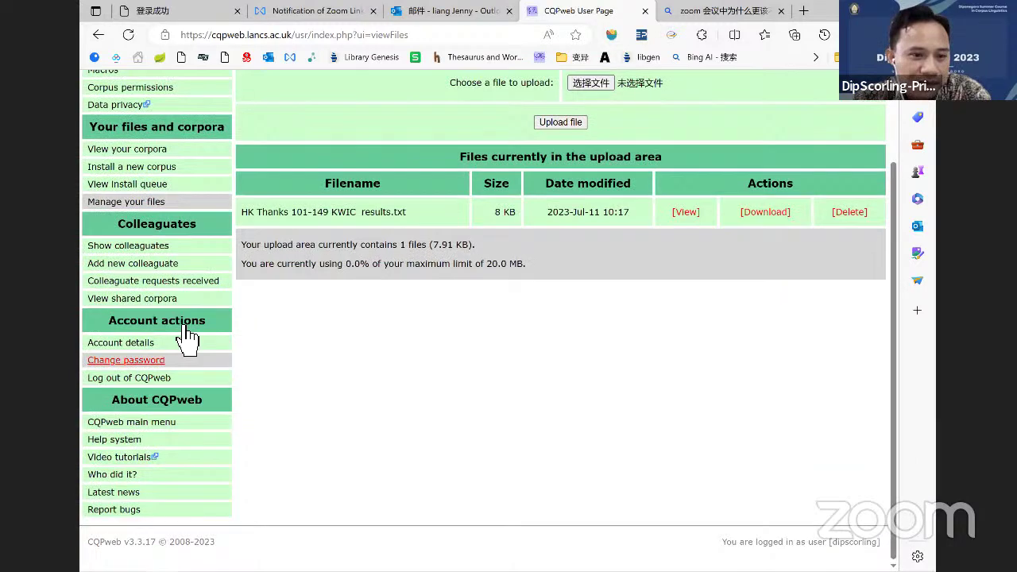
pyautogui.scroll(2, 191, 342)
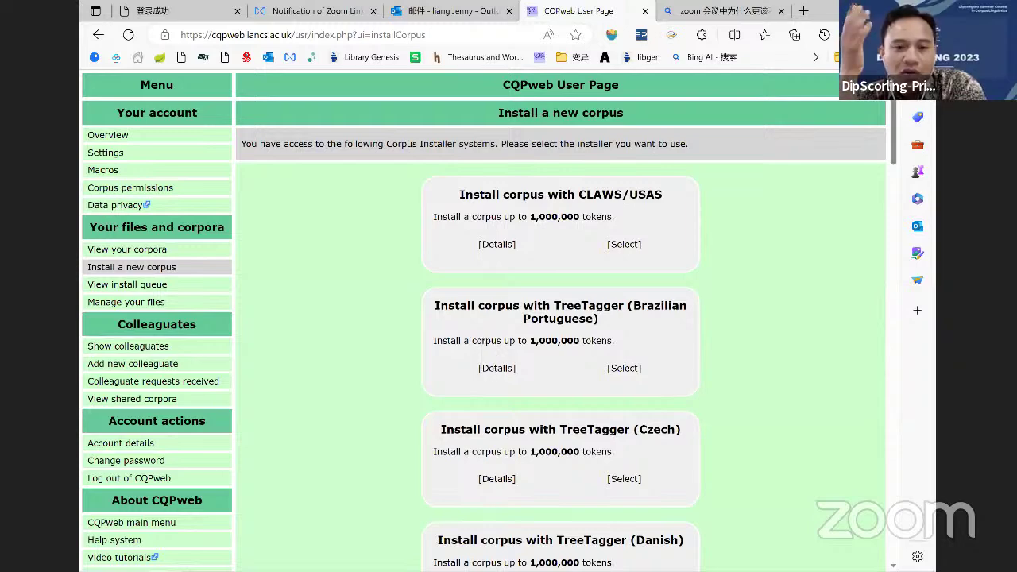
pyautogui.scroll(-1, 482, 340)
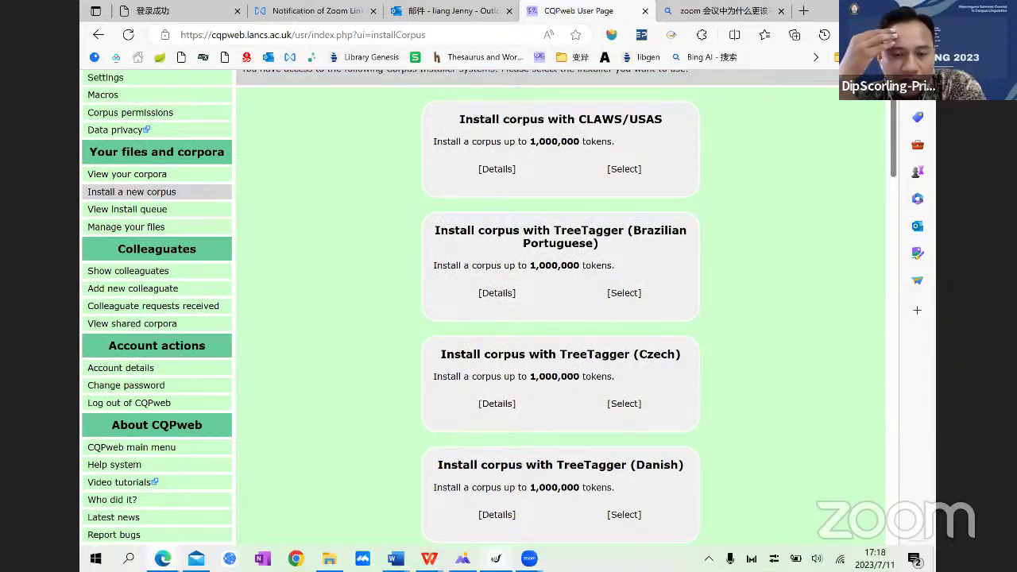
# Step: Switch to File Explorer, open HK Thanks 101-149 KWIC_results in Notepad to view its contents, and return to the browser
pyautogui.moveTo(496, 558)
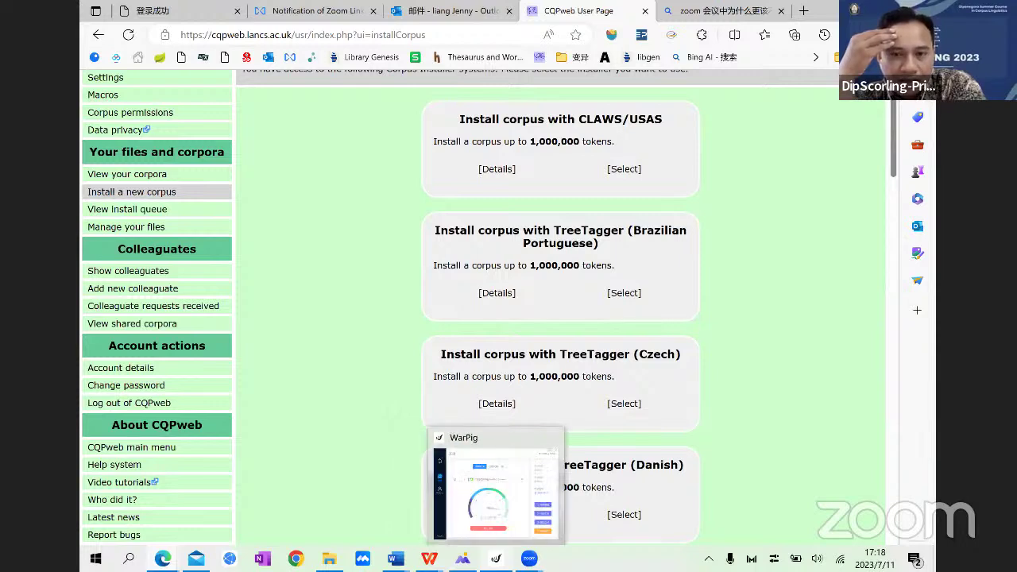
pyautogui.moveTo(462, 559)
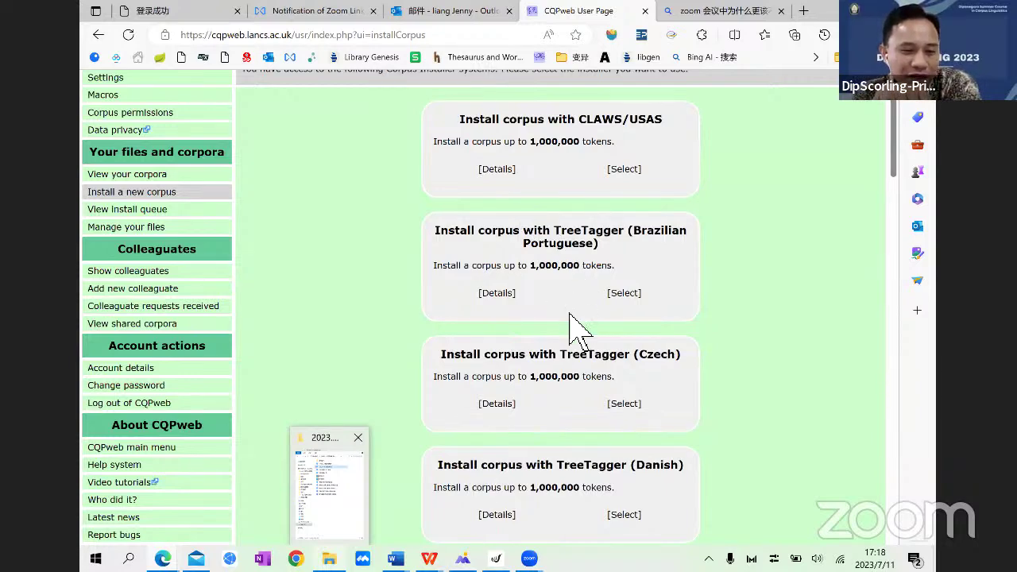
pyautogui.hotkey('alt', 'Tab')
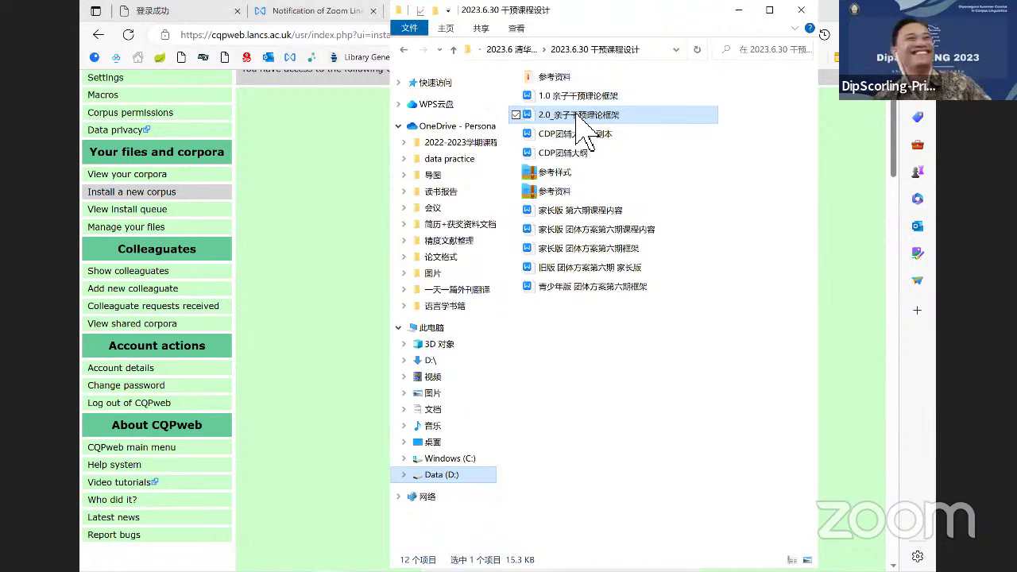
pyautogui.hotkey('alt', 'Left')
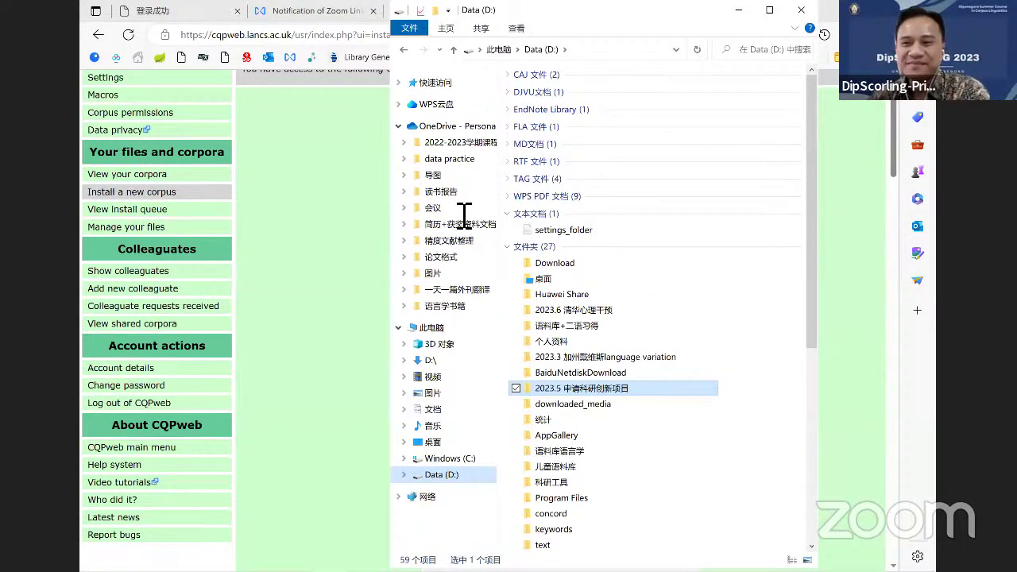
pyautogui.hotkey('alt', 'Left')
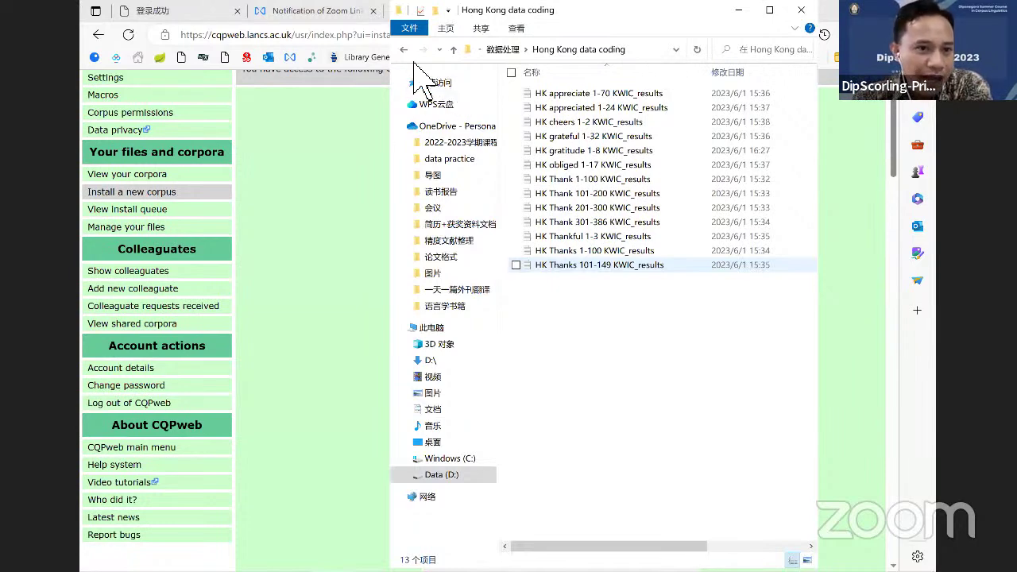
pyautogui.press('Return')
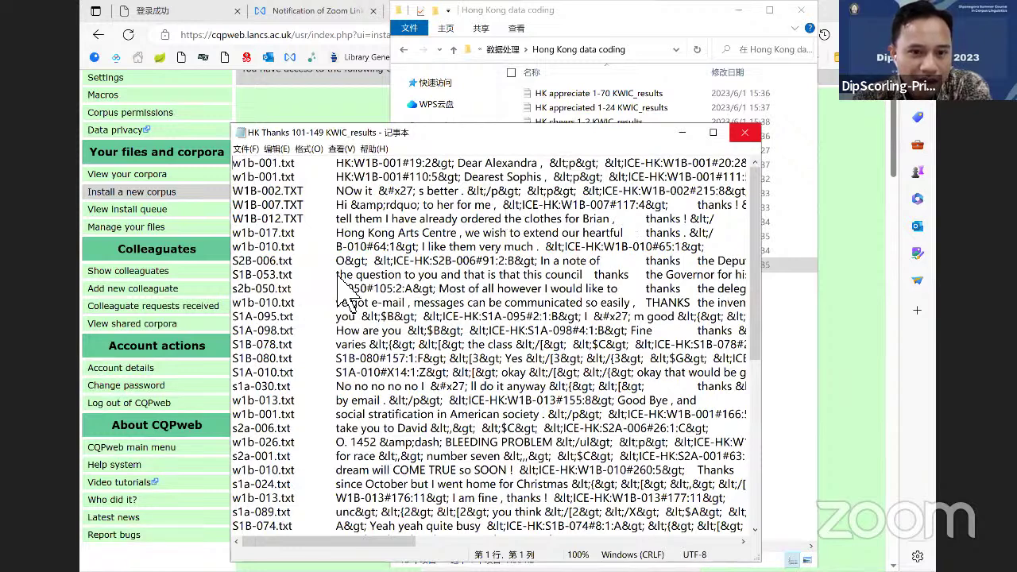
pyautogui.click(191, 102)
# Step: Select the TreeTagger (English) installer for the new corpus
pyautogui.scroll(1, 190, 102)
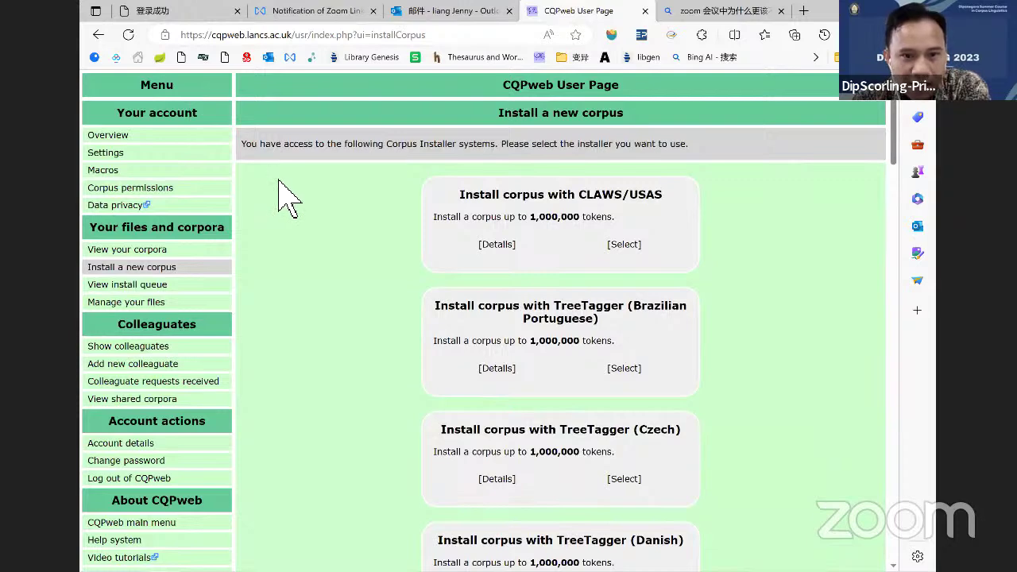
pyautogui.click(108, 135)
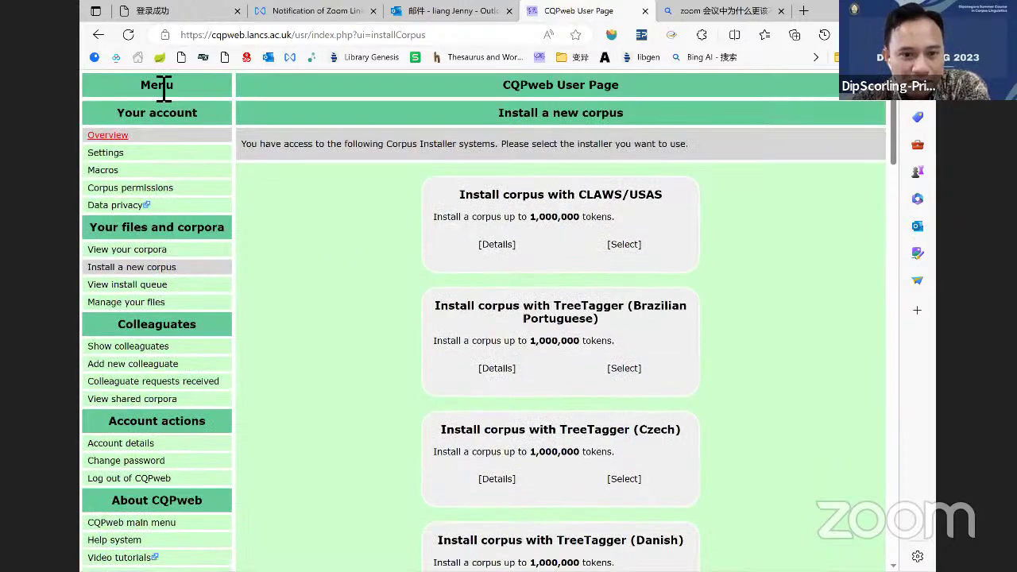
pyautogui.click(163, 90)
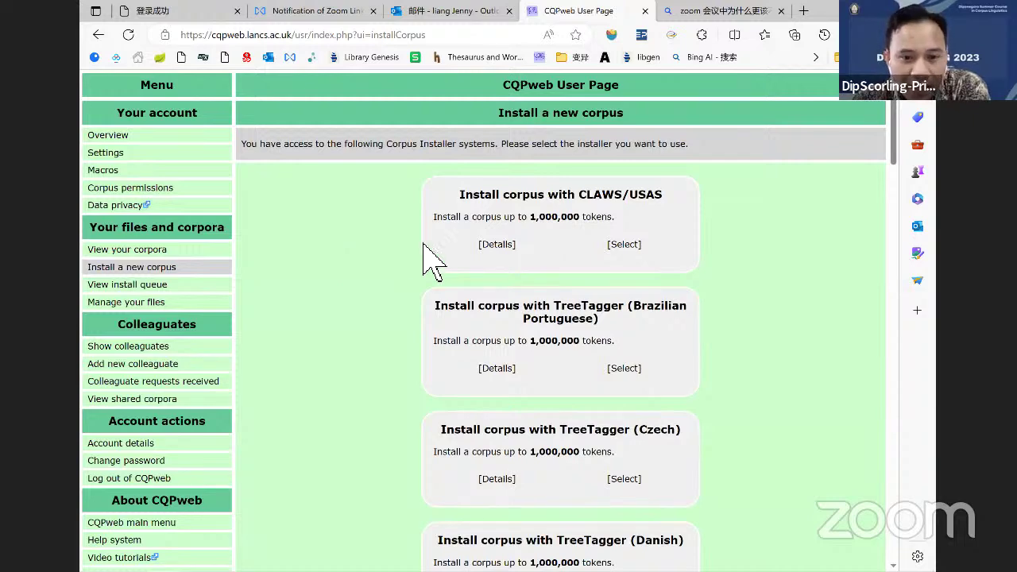
pyautogui.scroll(-1, 550, 107)
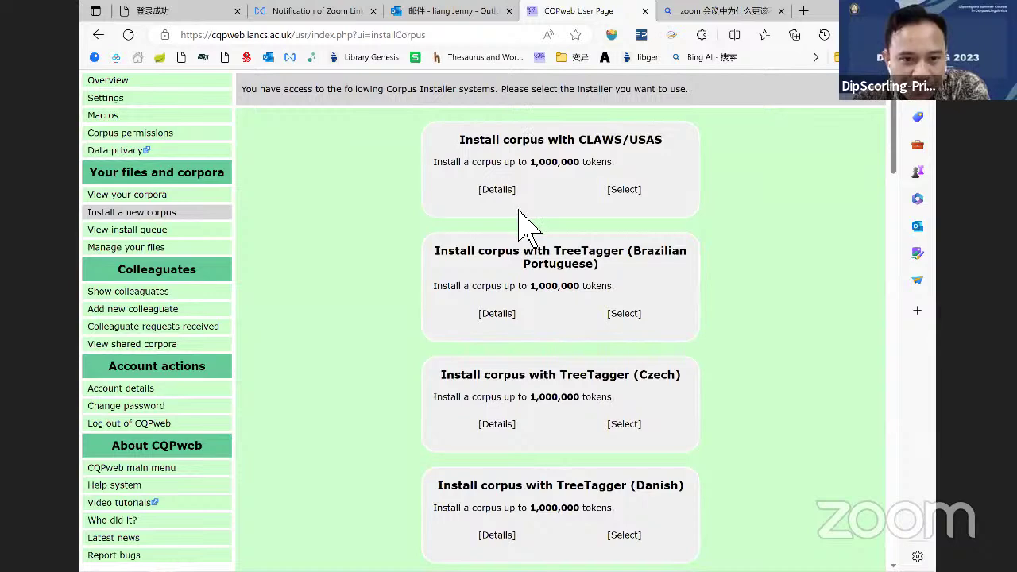
pyautogui.scroll(-1, 522, 227)
pyautogui.scroll(-4, 528, 230)
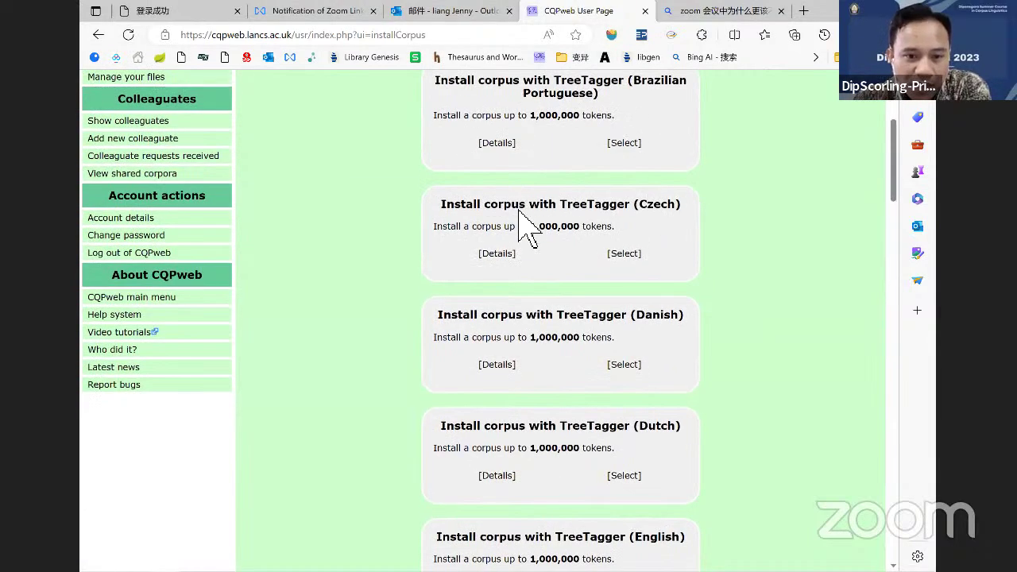
pyautogui.scroll(-3, 569, 261)
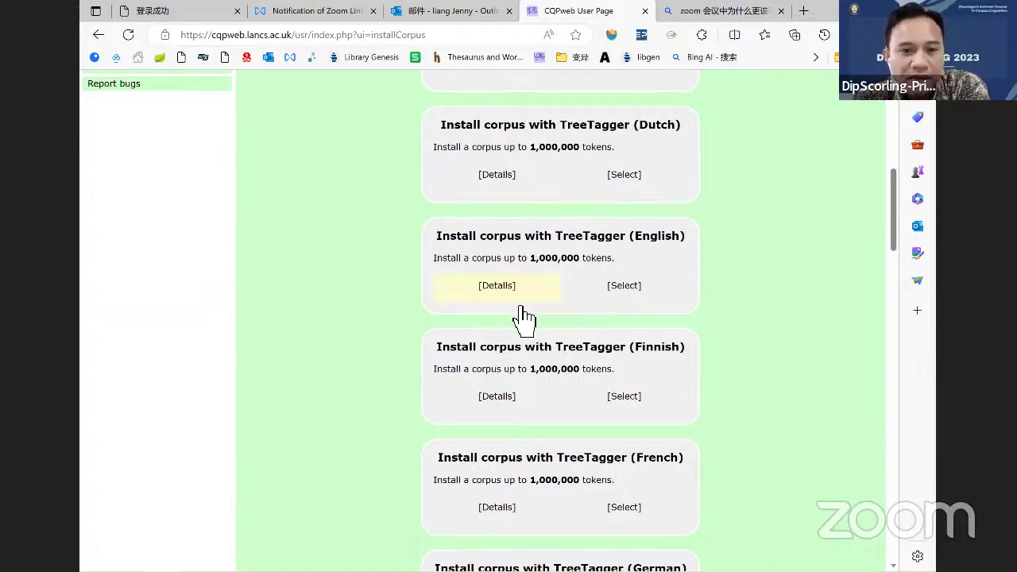
pyautogui.click(636, 301)
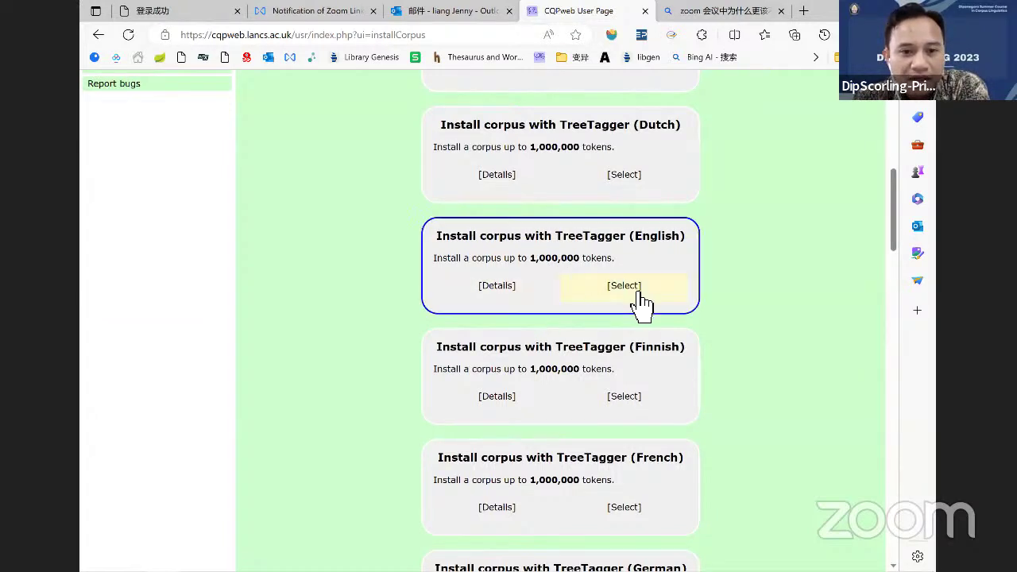
pyautogui.doubleClick(640, 291)
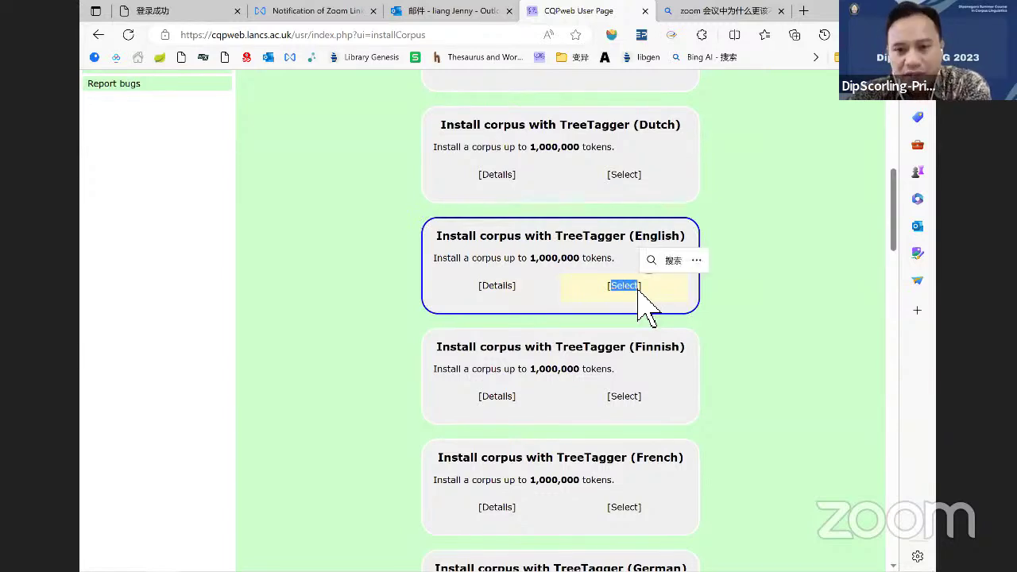
pyautogui.click(648, 298)
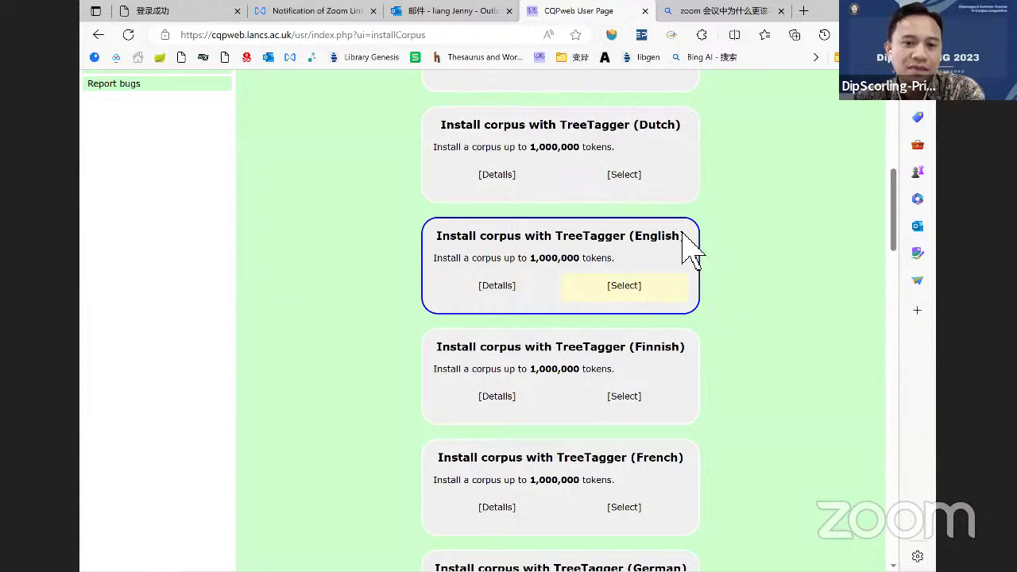
pyautogui.doubleClick(640, 284)
pyautogui.click(633, 288)
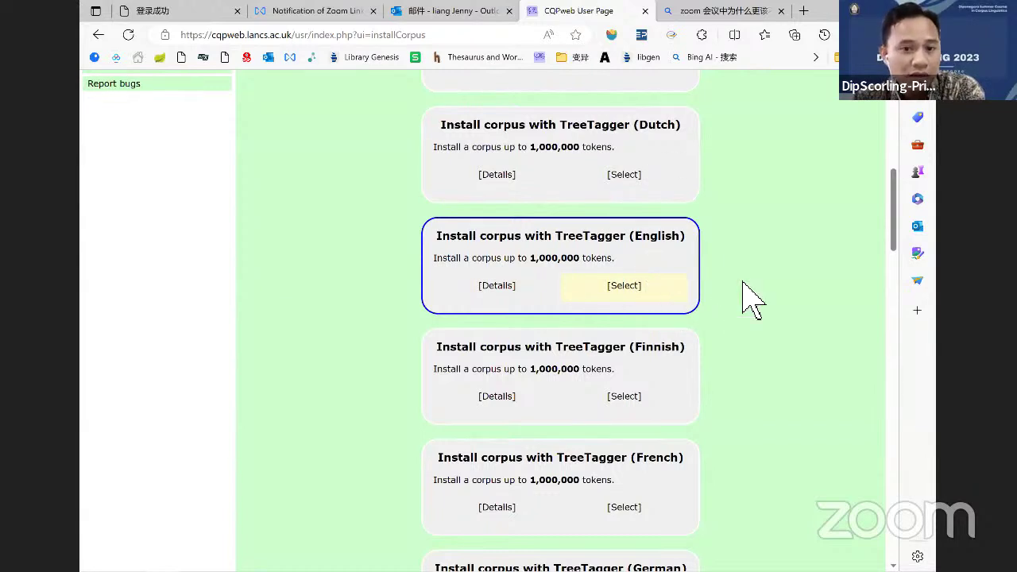
# Step: Look through the remaining corpus installers down to the file selection and corpus options
pyautogui.scroll(-2, 747, 298)
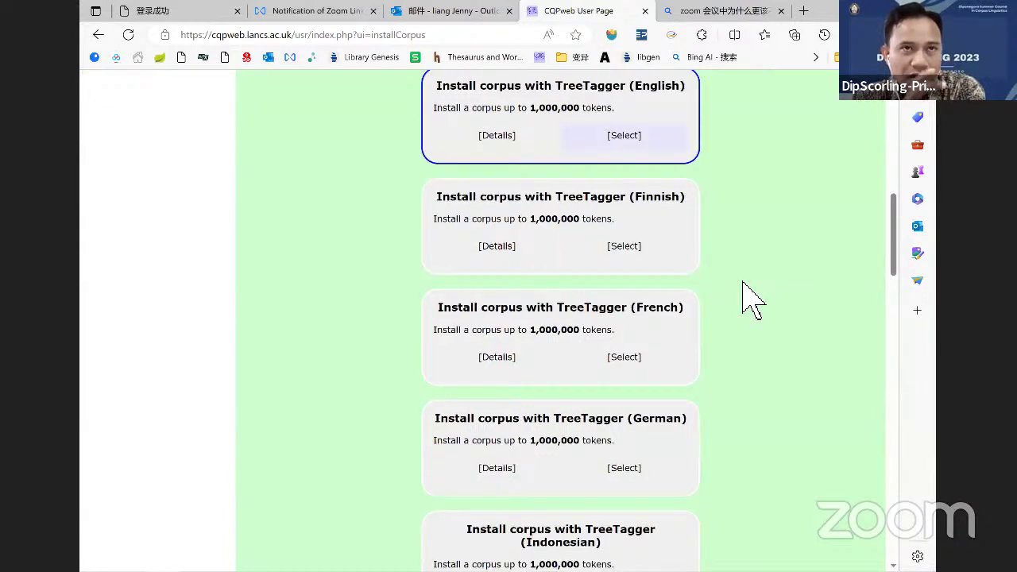
pyautogui.scroll(-5, 750, 300)
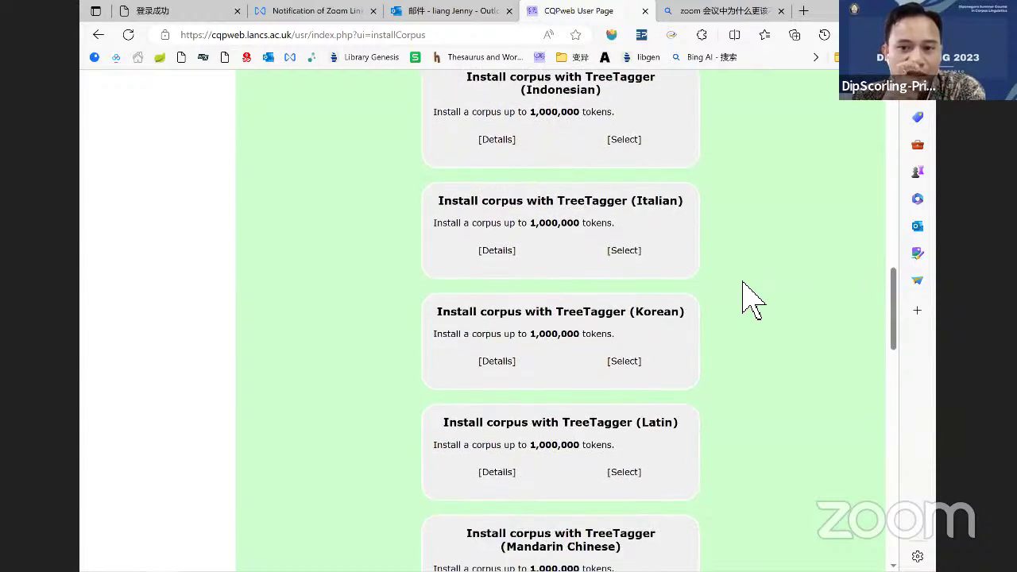
pyautogui.scroll(-4, 750, 301)
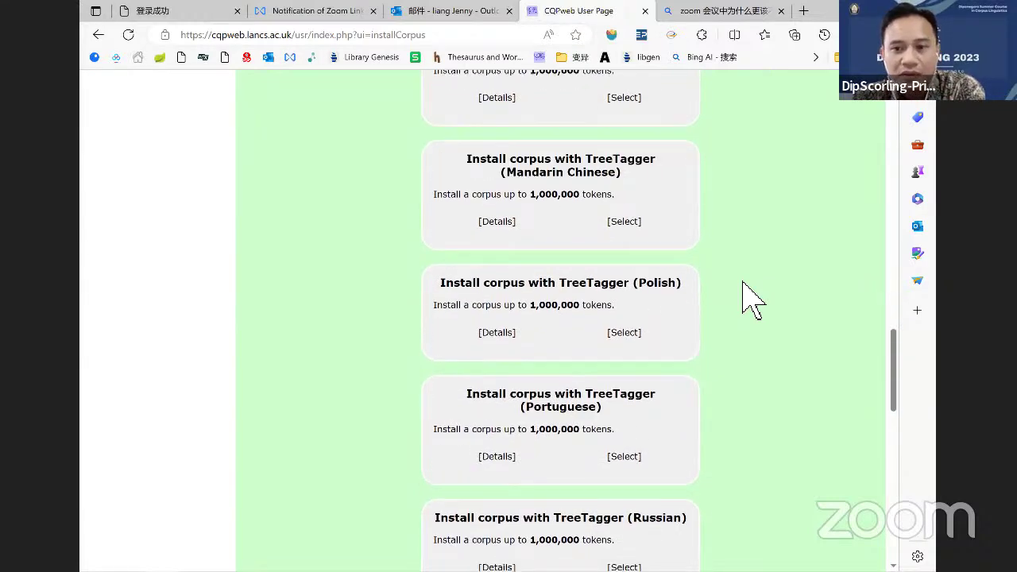
pyautogui.scroll(-3, 751, 300)
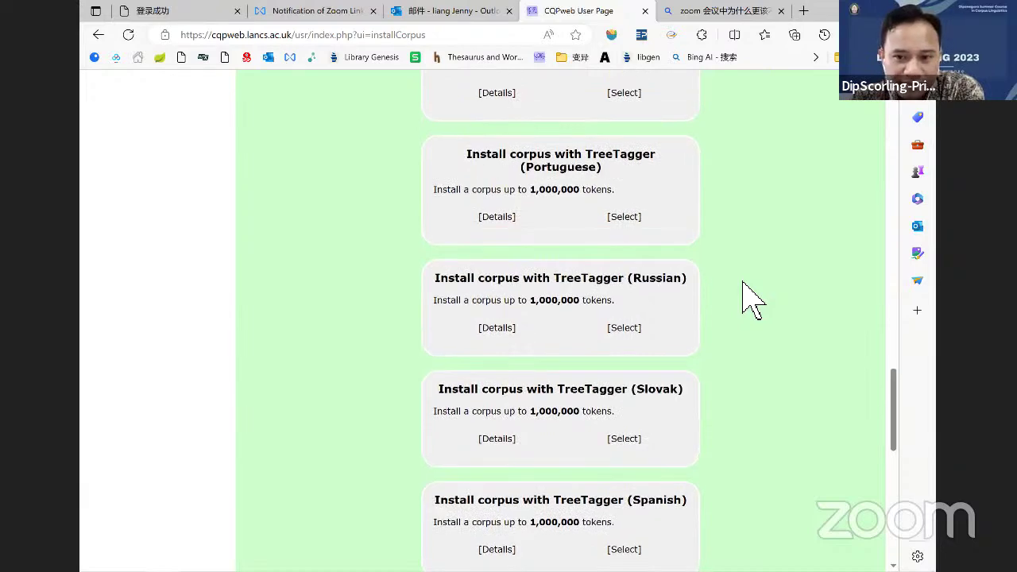
pyautogui.scroll(-8, 750, 301)
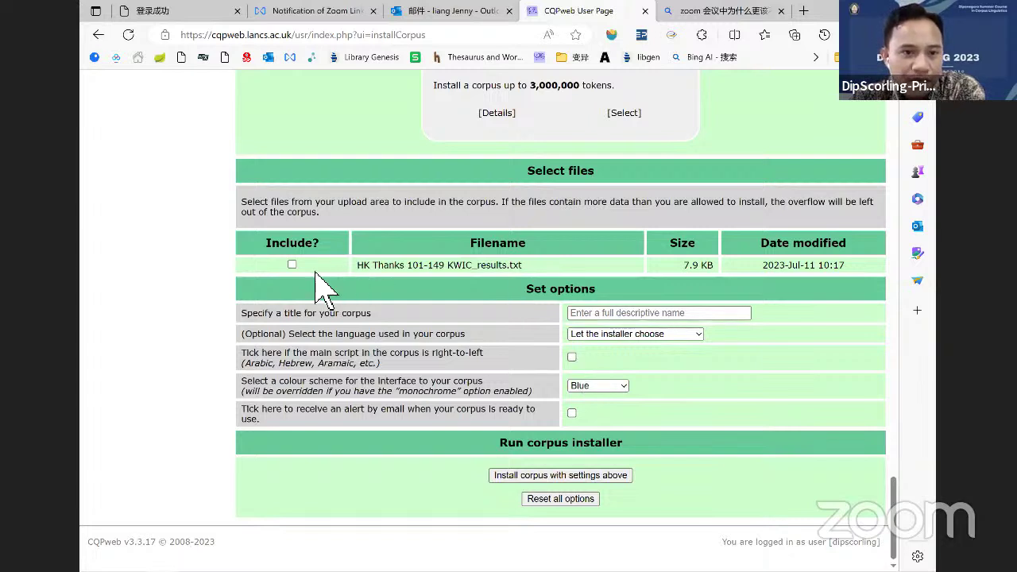
# Step: Include HK Thanks 101-149 KWIC_results.txt in the new corpus and enter "hongkong English" as the corpus title
pyautogui.click(292, 266)
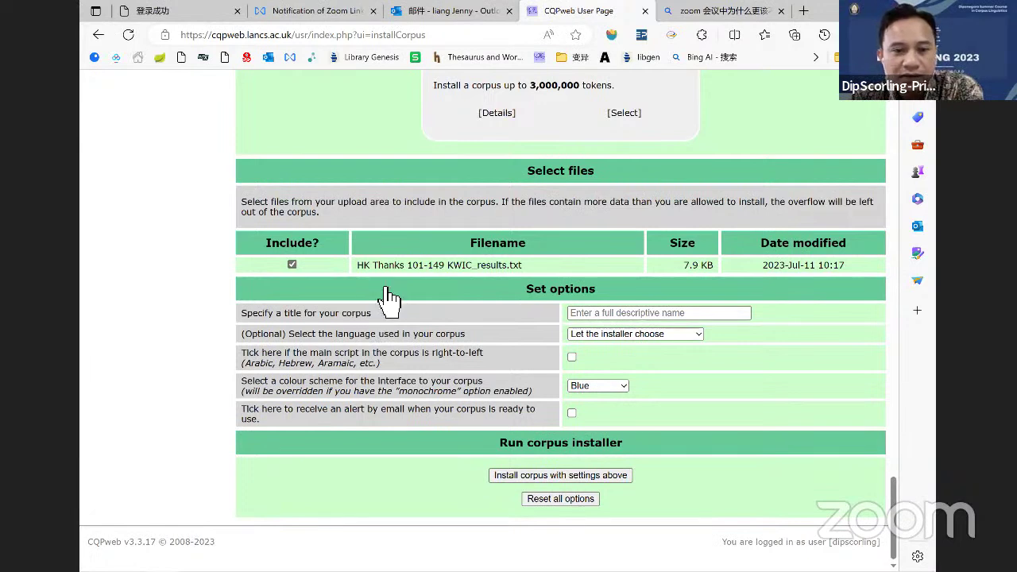
pyautogui.click(307, 273)
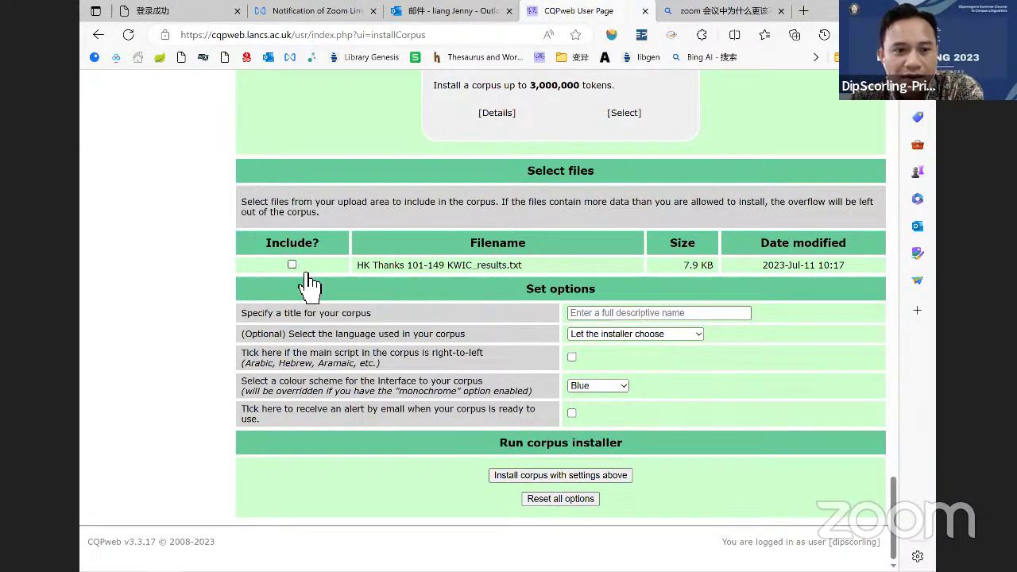
pyautogui.click(600, 316)
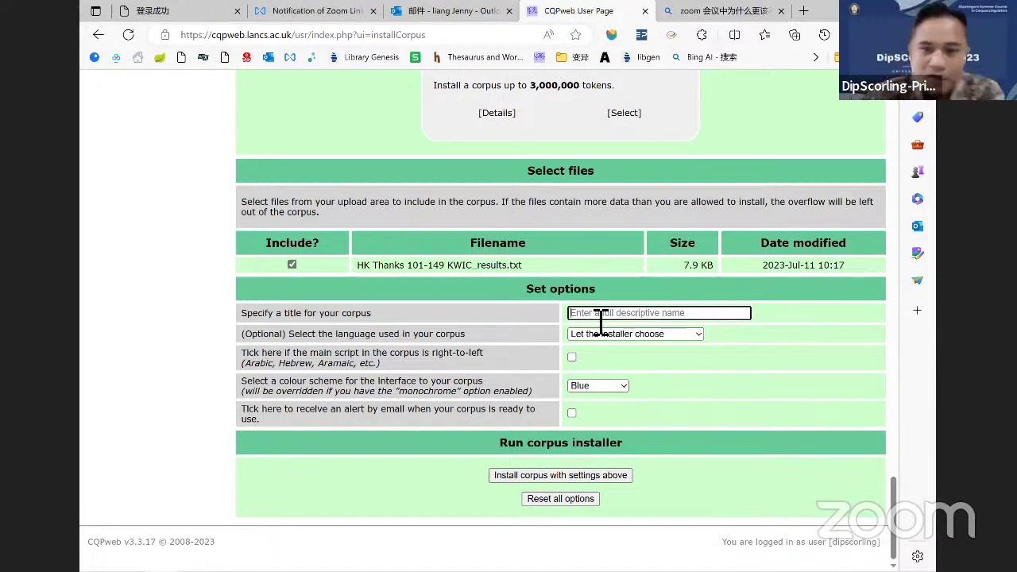
pyautogui.write('hongkong')
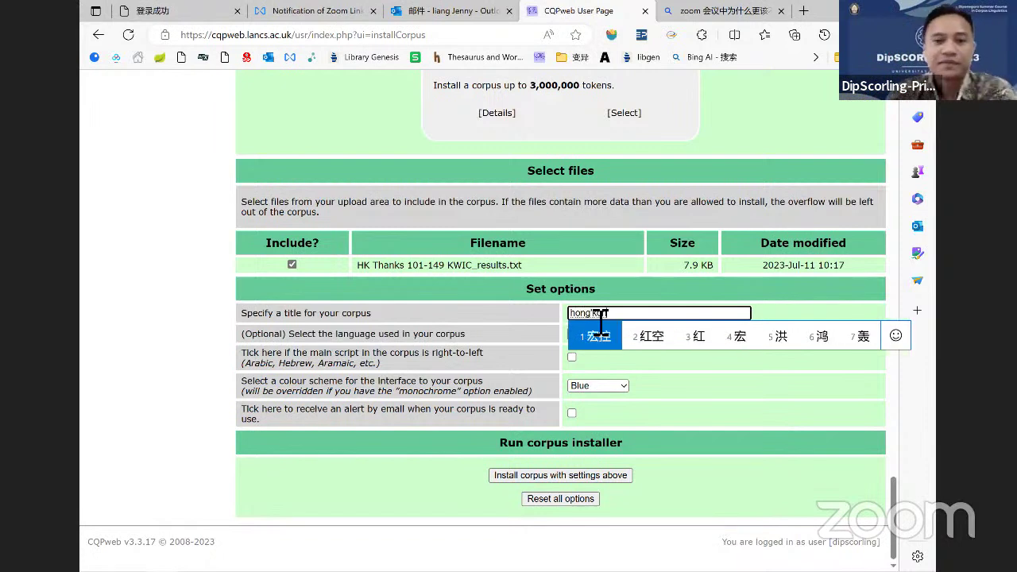
pyautogui.press('shift')
pyautogui.write('En')
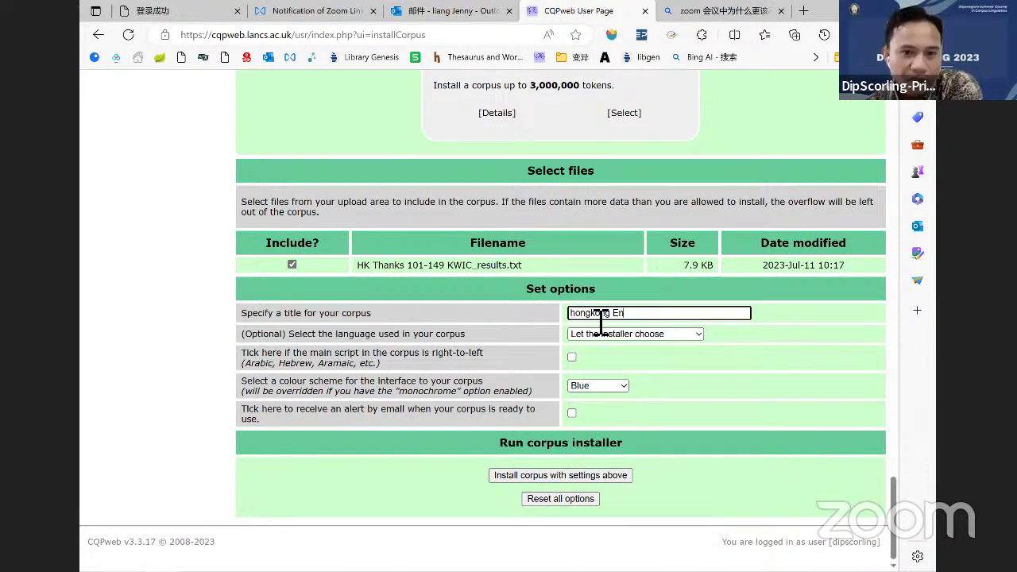
pyautogui.write('glish')
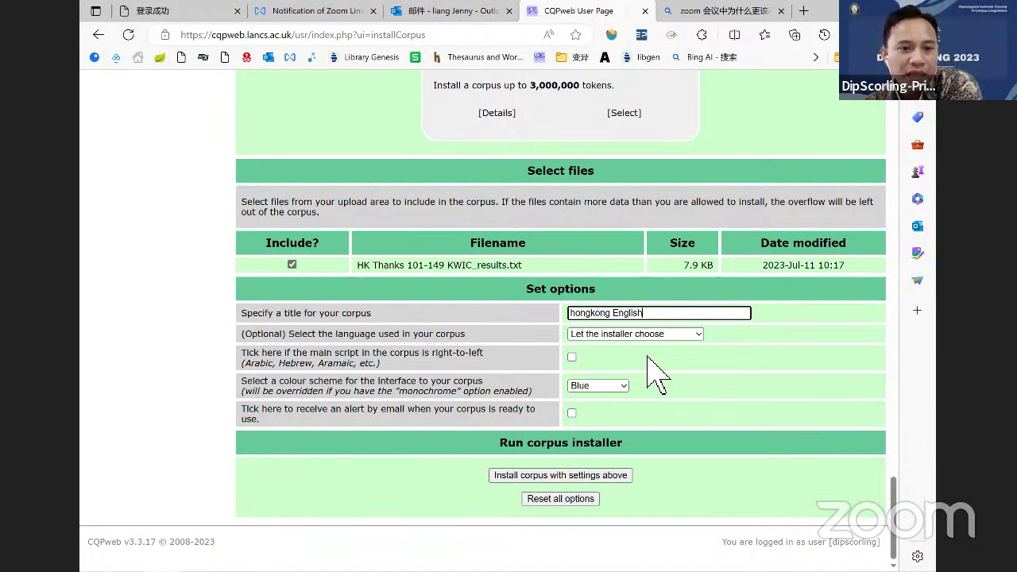
# Step: Capitalise the H and the K in the corpus title to make it "HongKong English"
pyautogui.press('Home')
pyautogui.press('Delete')
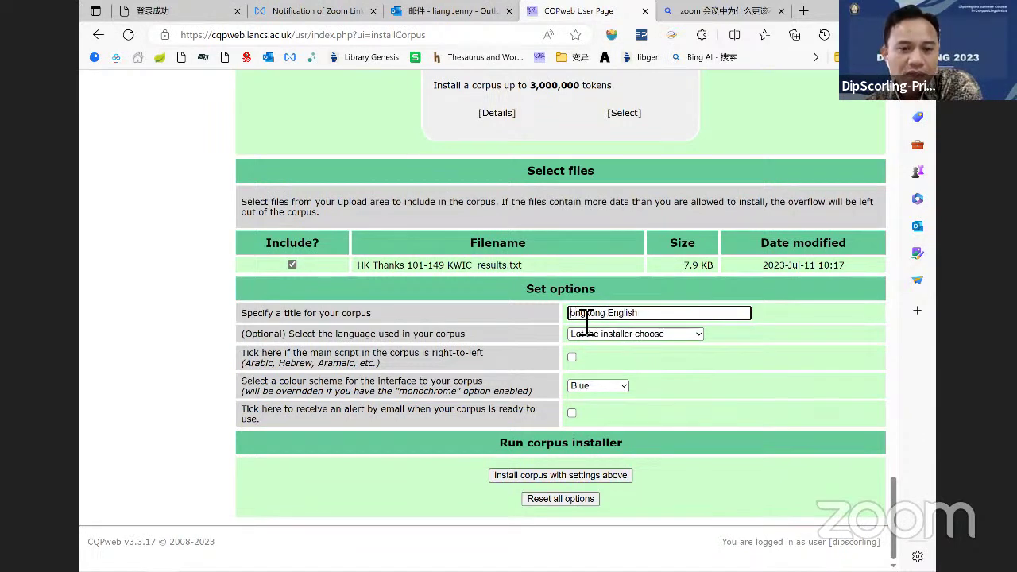
pyautogui.write('H')
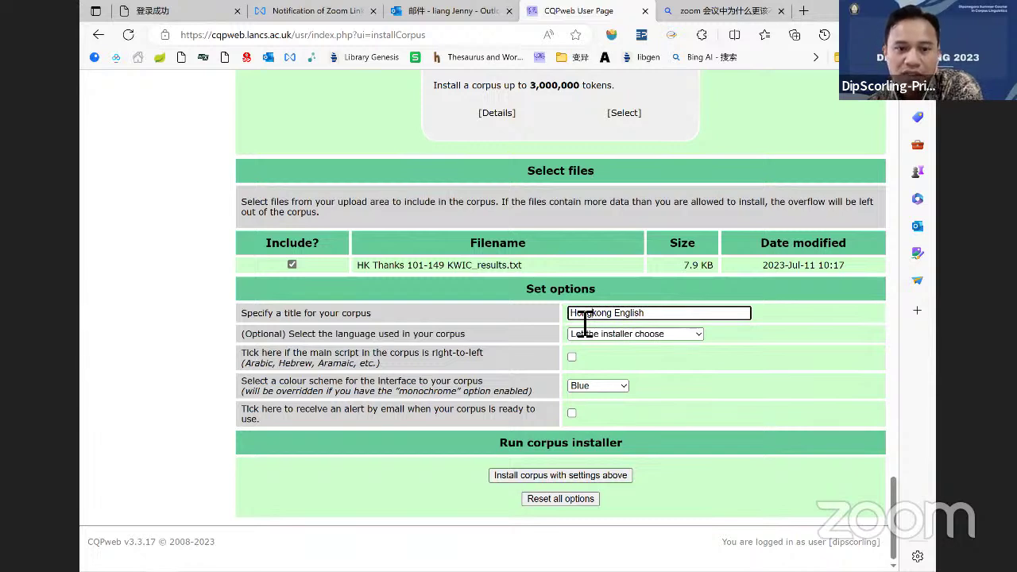
pyautogui.press('Right')
pyautogui.press('Right')
pyautogui.press('Right')
pyautogui.press('Delete')
pyautogui.write('K')
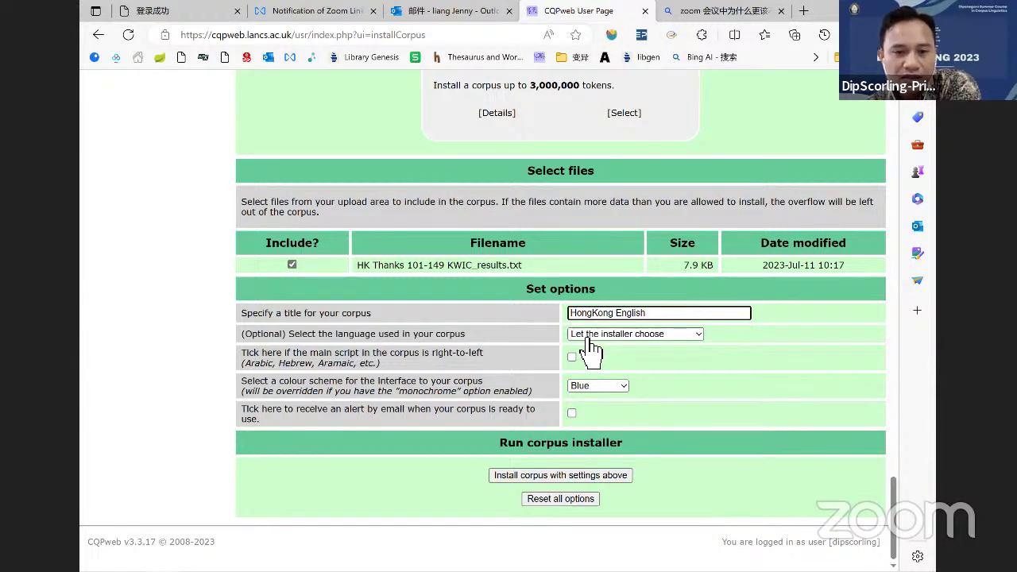
# Step: Set the language used in the corpus to English
pyautogui.click(589, 337)
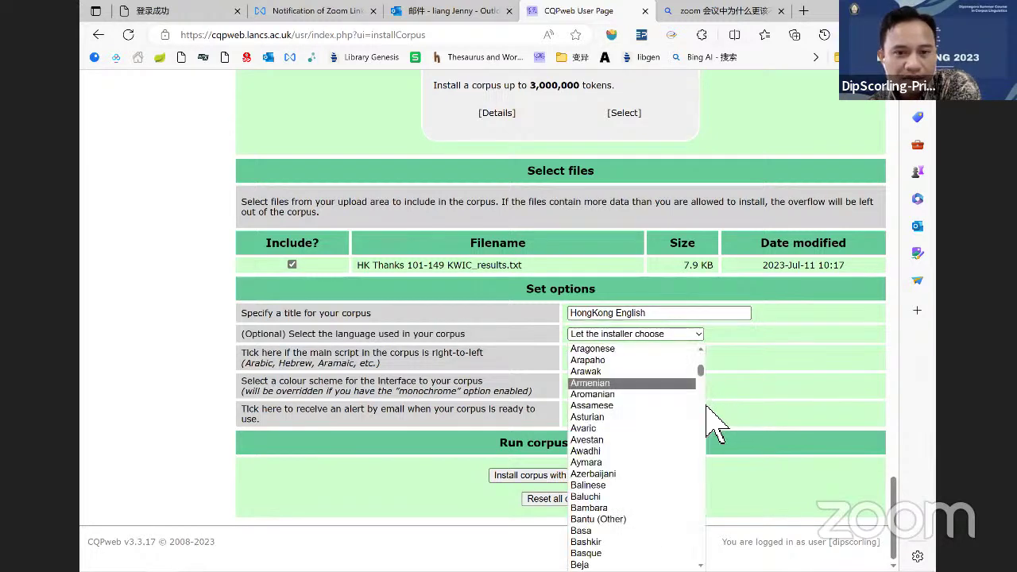
pyautogui.scroll(-10, 706, 407)
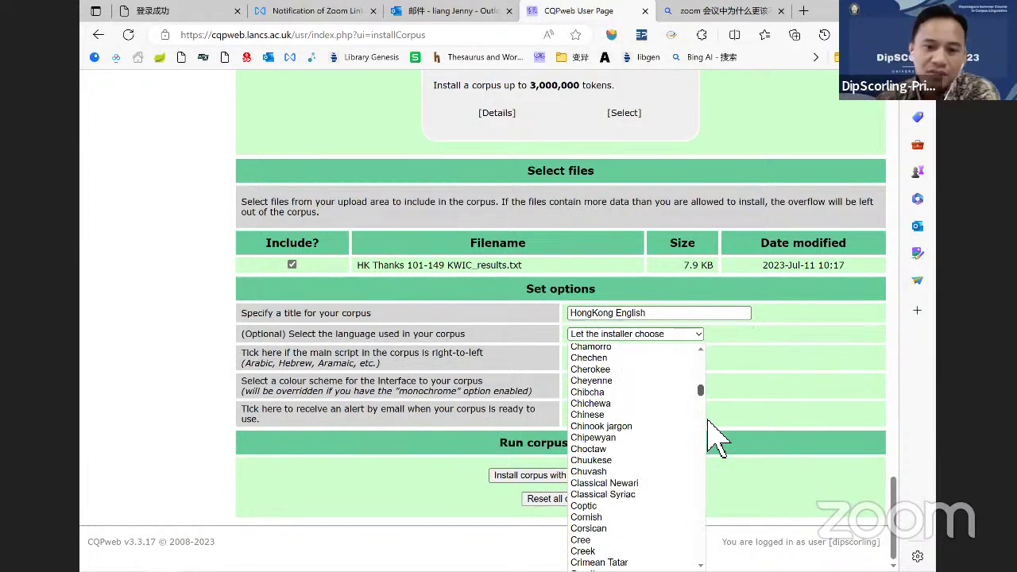
pyautogui.scroll(-5, 709, 426)
pyautogui.scroll(-13, 711, 435)
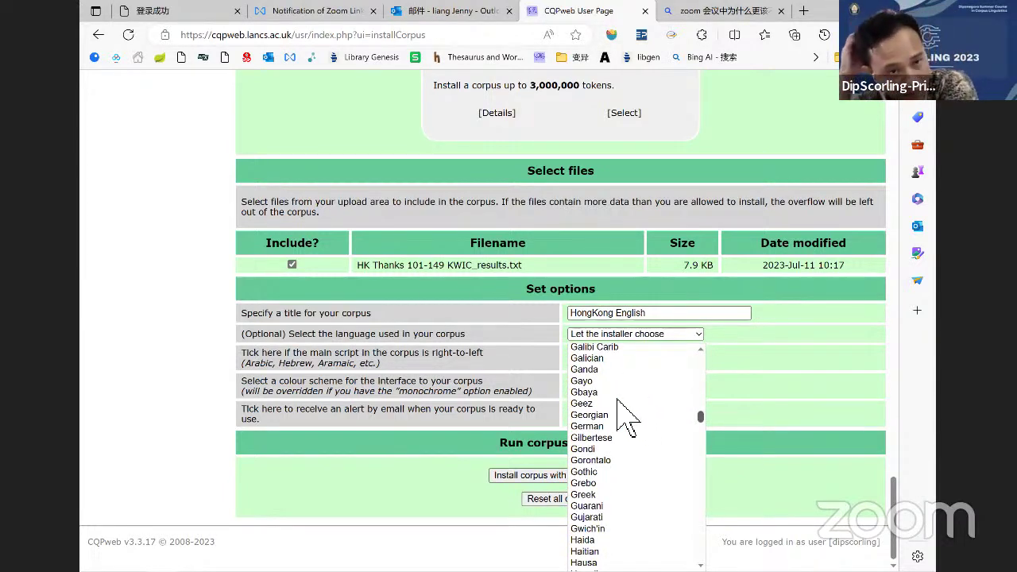
pyautogui.scroll(3, 707, 401)
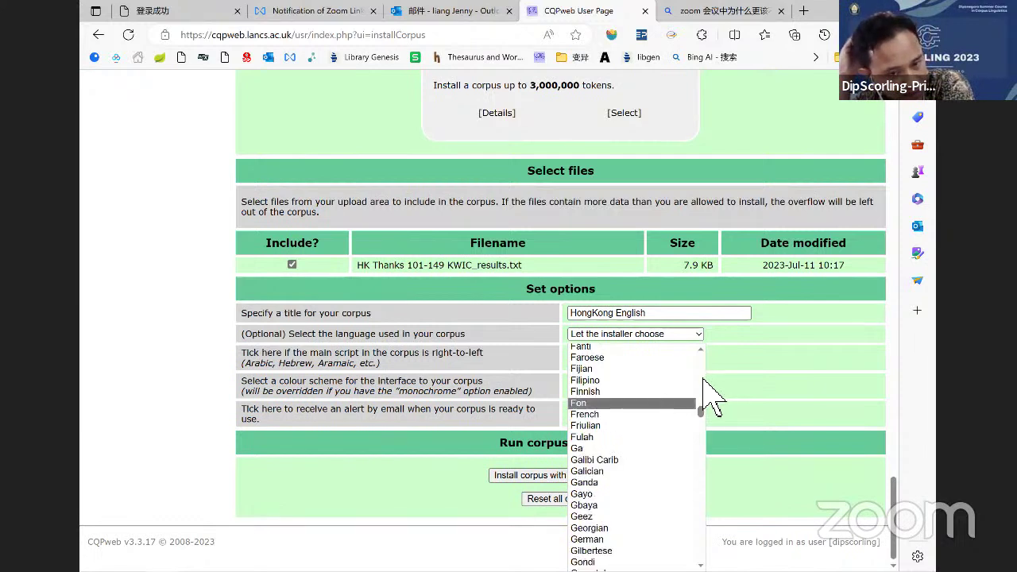
pyautogui.click(702, 389)
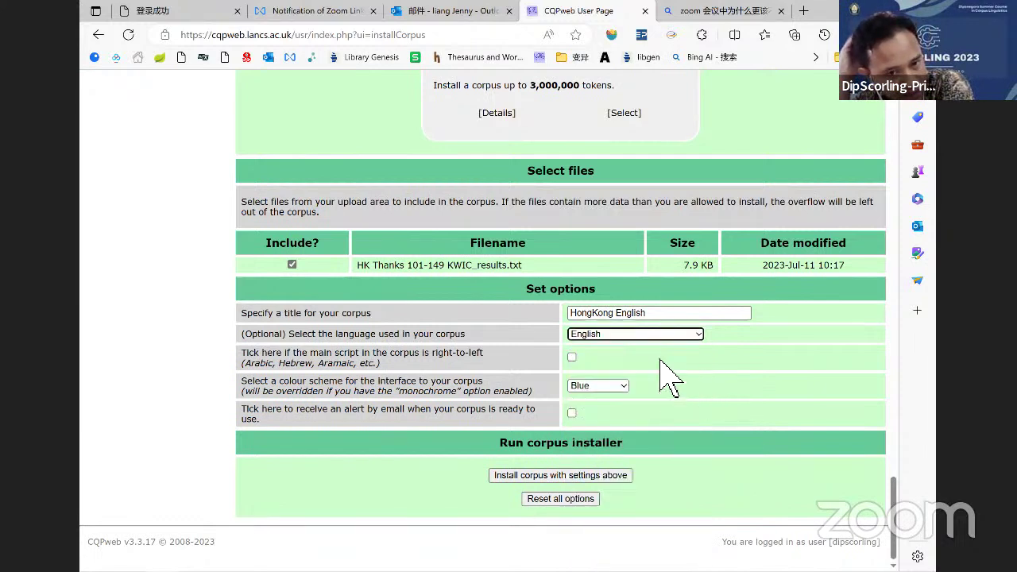
# Step: Set the colour scheme for the corpus interface to Purple
pyautogui.click(592, 397)
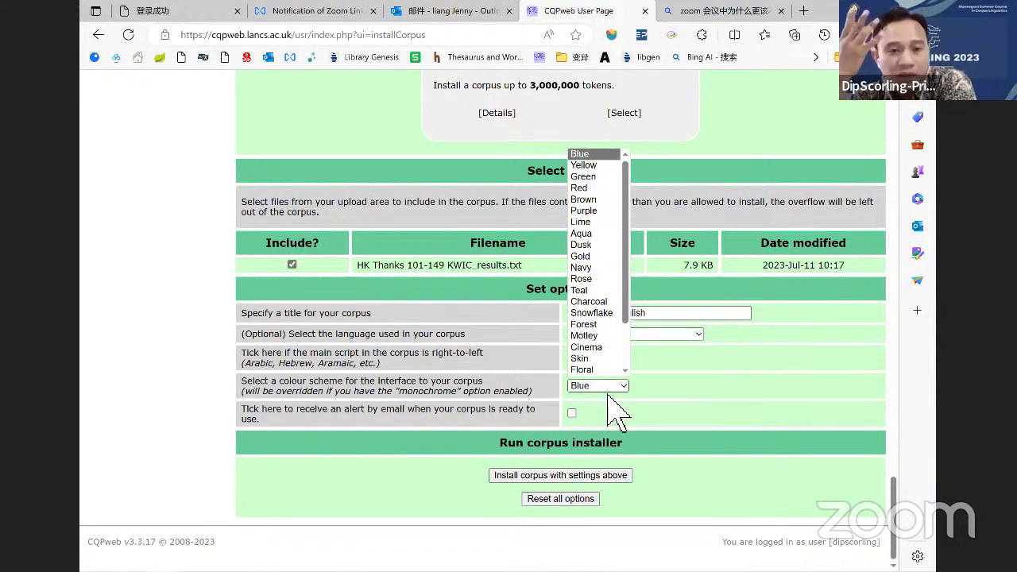
pyautogui.click(618, 211)
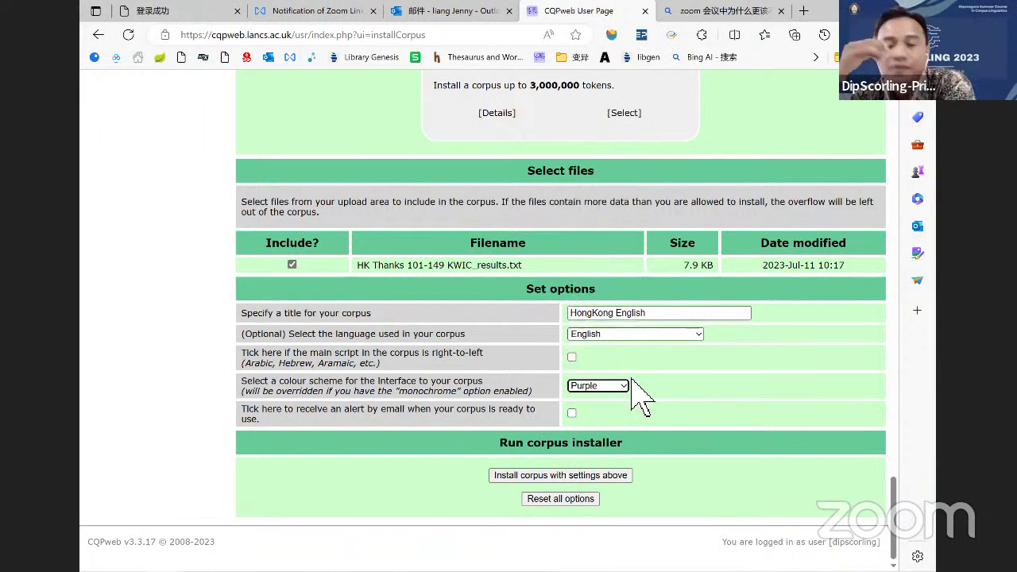
pyautogui.click(625, 387)
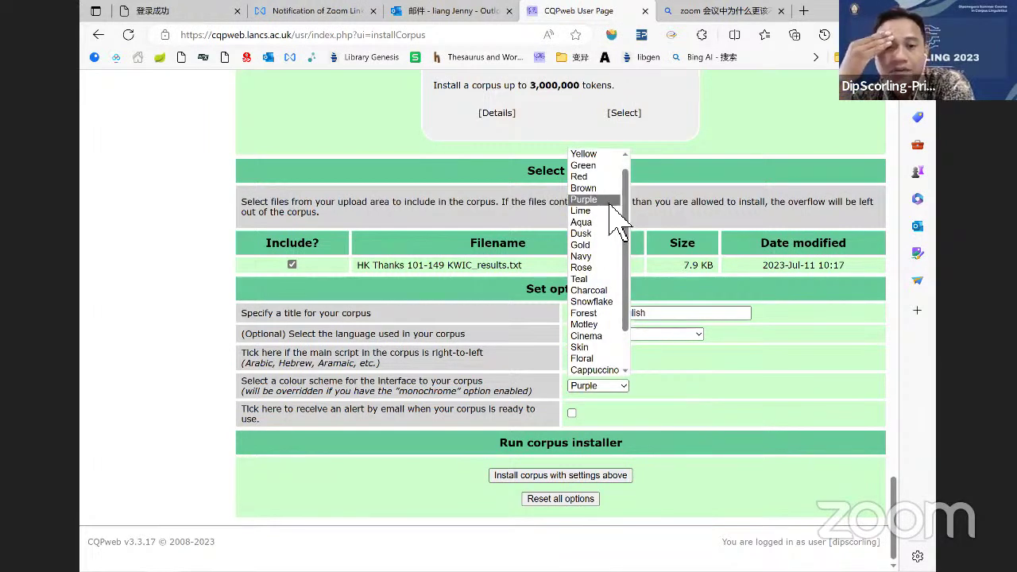
pyautogui.click(665, 373)
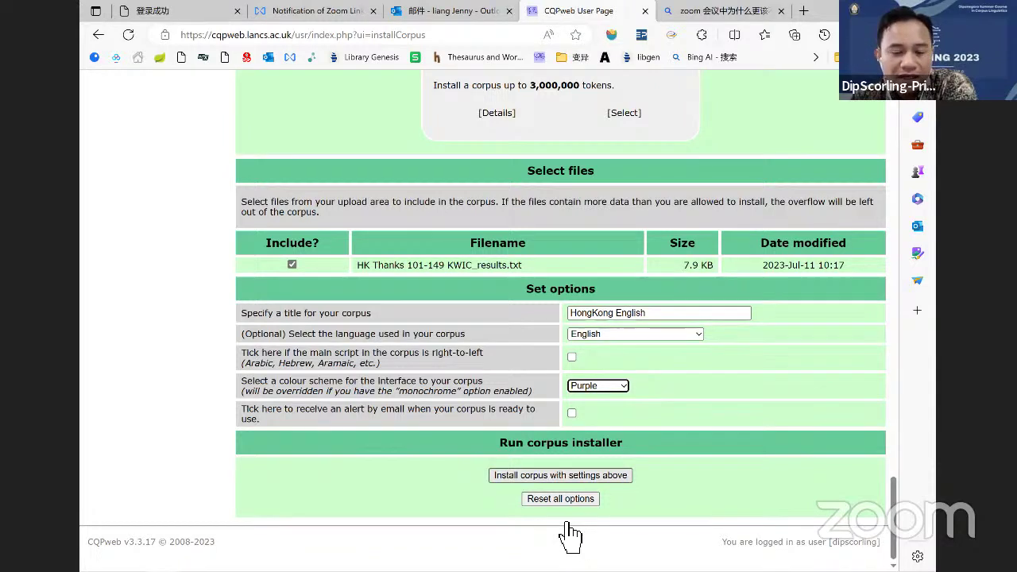
# Step: Install the corpus with these settings and open HongKong English from the completed installations
pyautogui.click(546, 477)
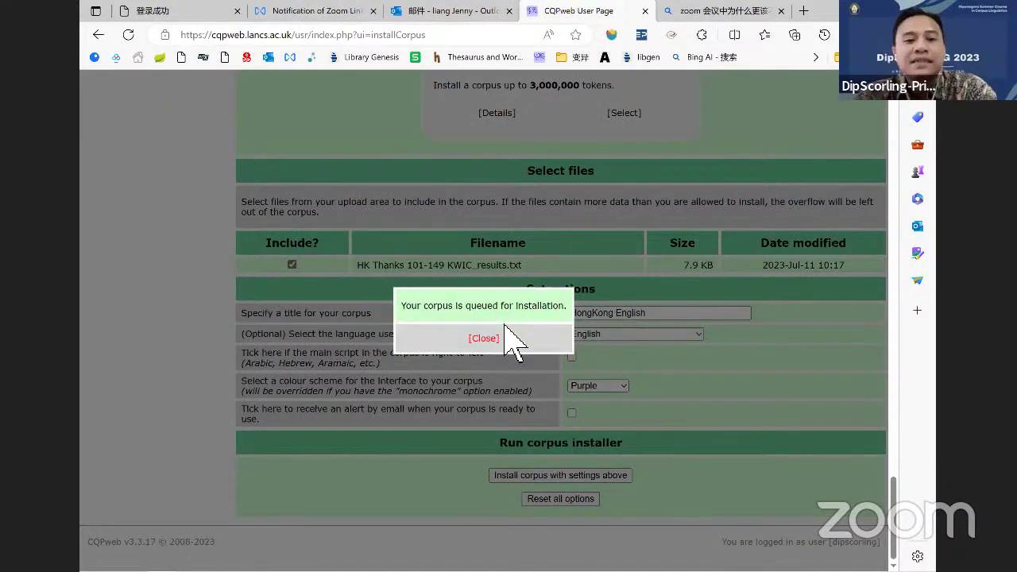
pyautogui.click(493, 350)
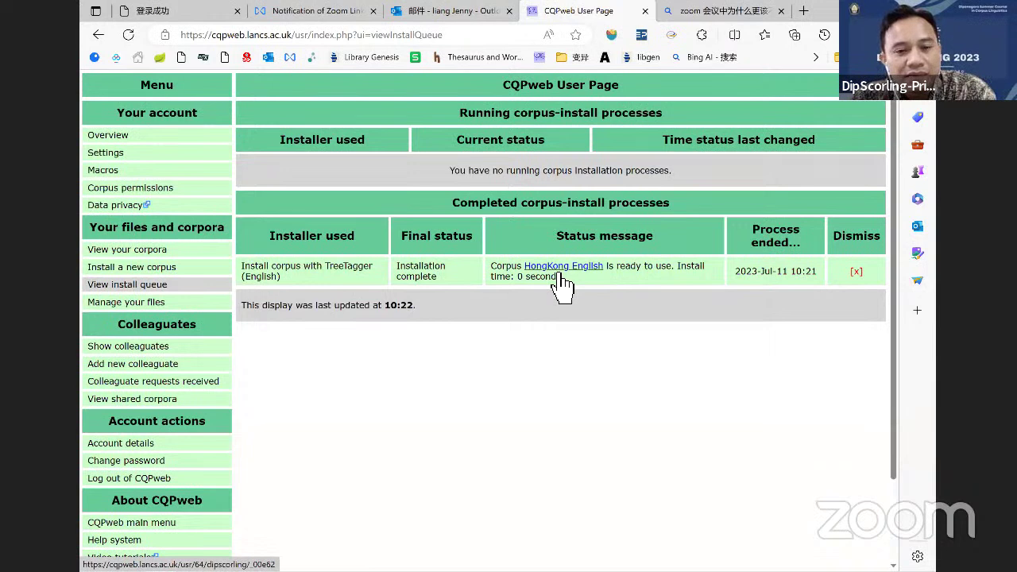
pyautogui.click(559, 273)
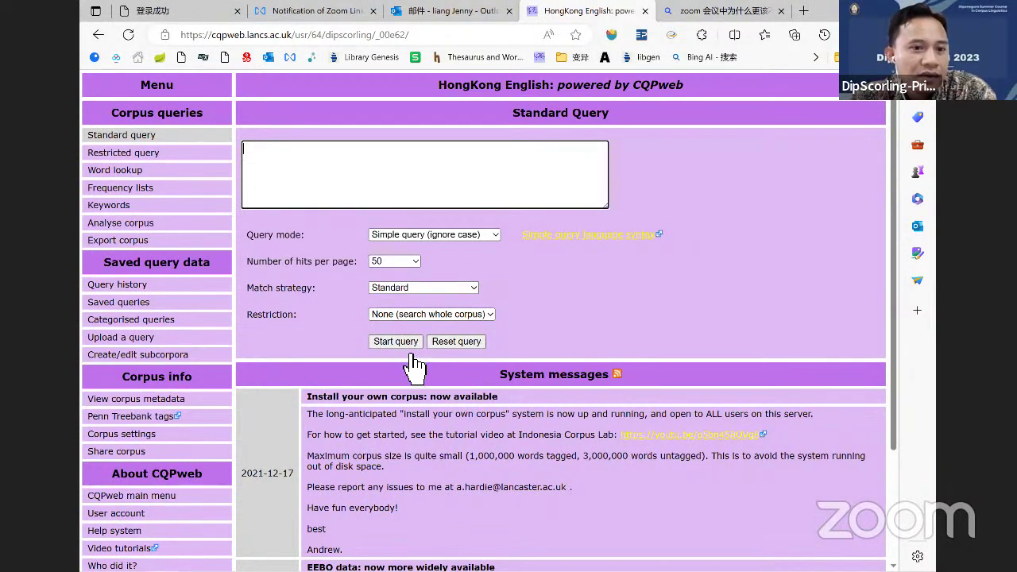
# Step: Run a simple query for "the" in the HongKong English corpus, view the concordance and go back
pyautogui.write('the')
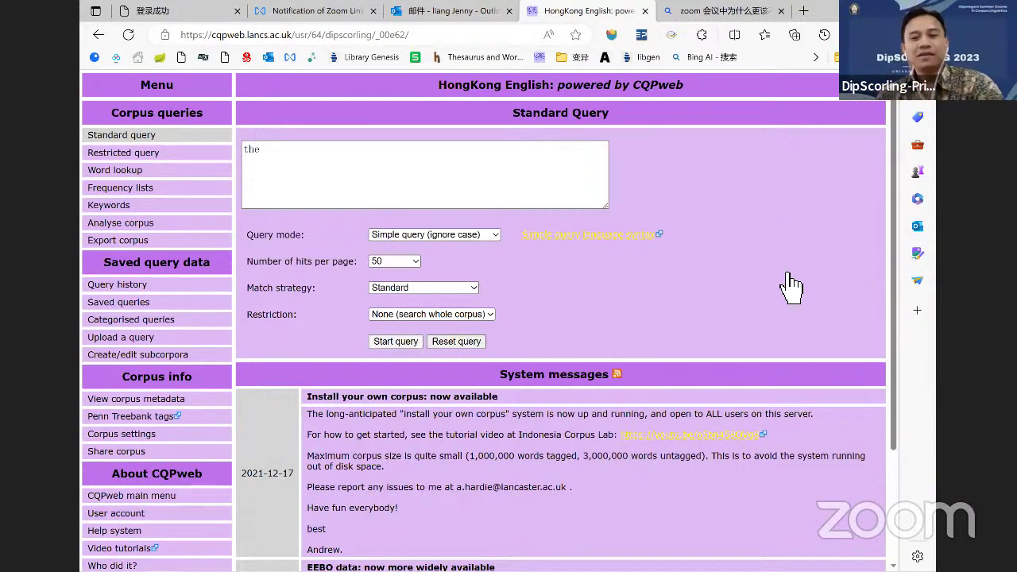
pyautogui.press('Return')
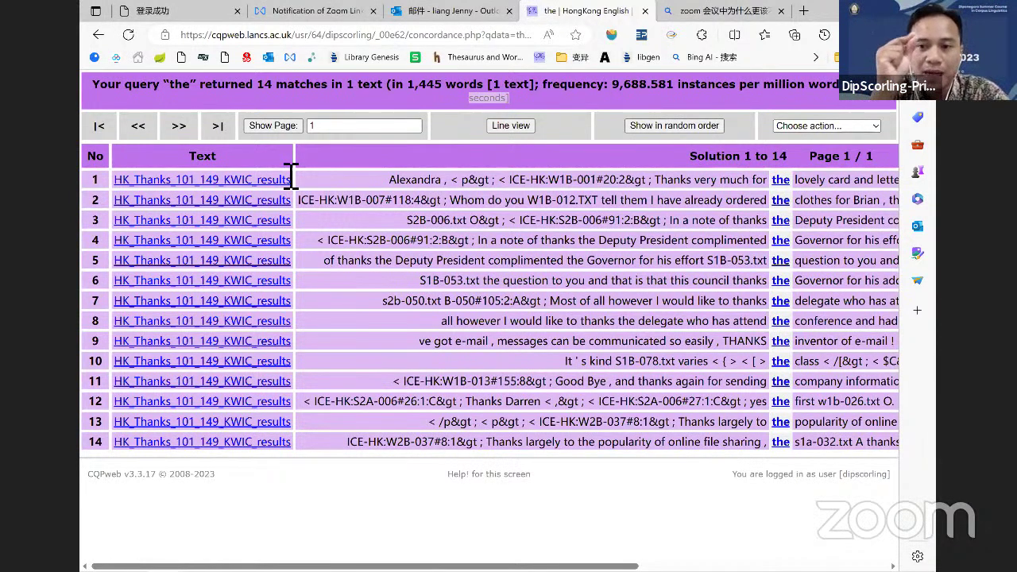
pyautogui.hotkey('alt', 'Left')
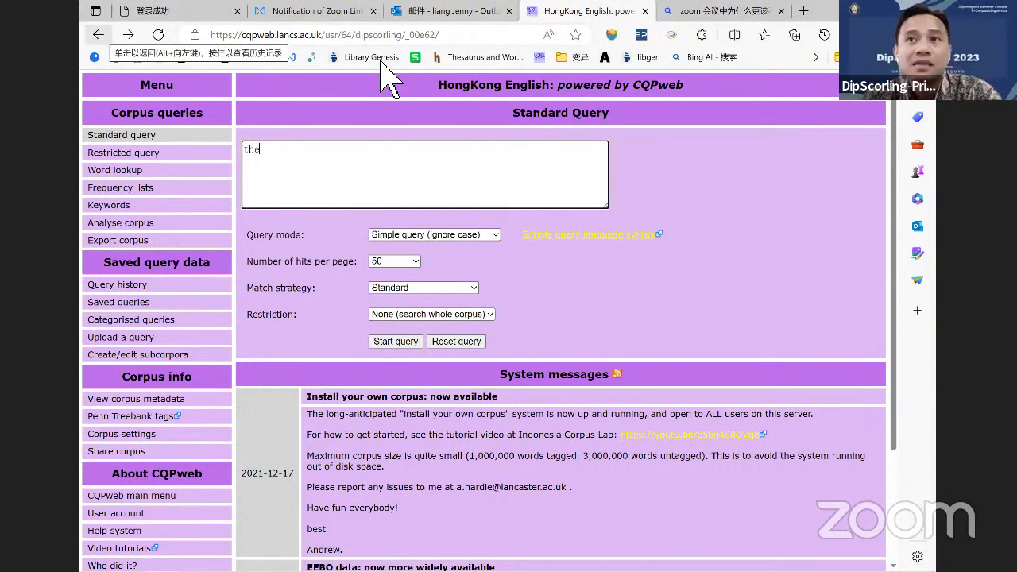
pyautogui.hotkey('alt', 'Left')
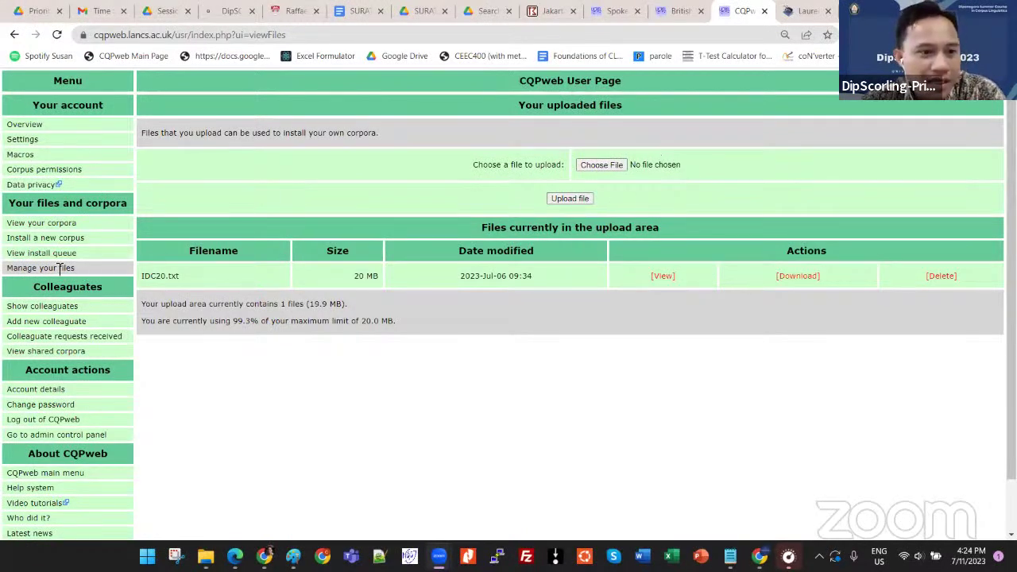
# Step: Open the page for installing a new corpus and look through the available corpus installers and their languages
pyautogui.click(56, 240)
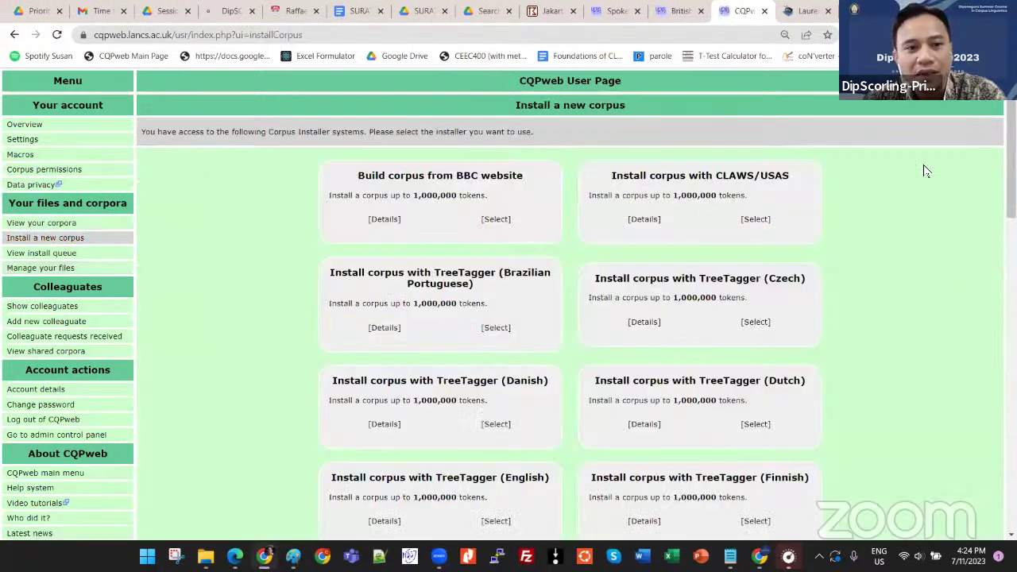
pyautogui.scroll(-3, 881, 187)
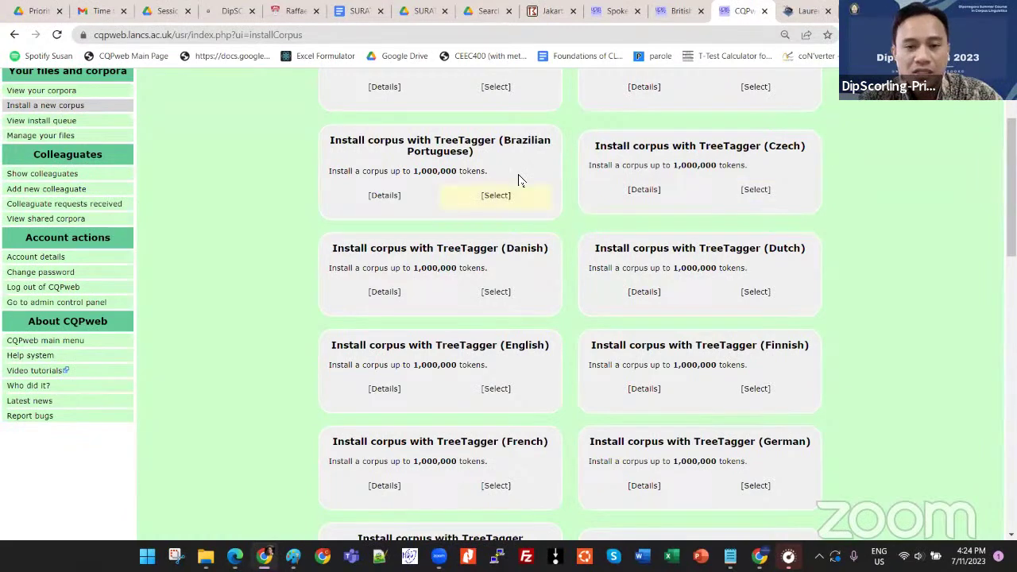
pyautogui.scroll(3, 517, 179)
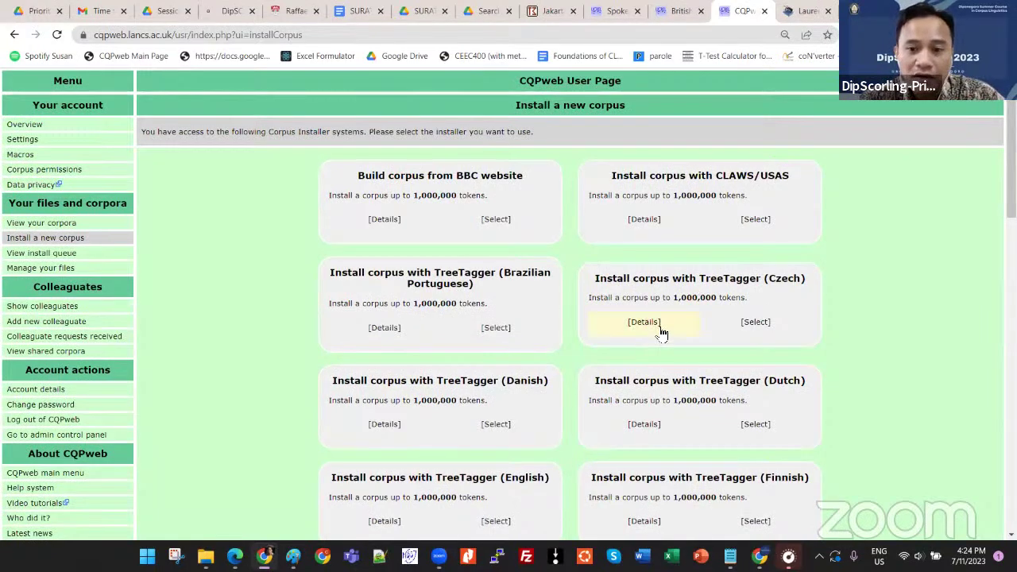
pyautogui.scroll(-2, 712, 318)
pyautogui.scroll(-9, 713, 319)
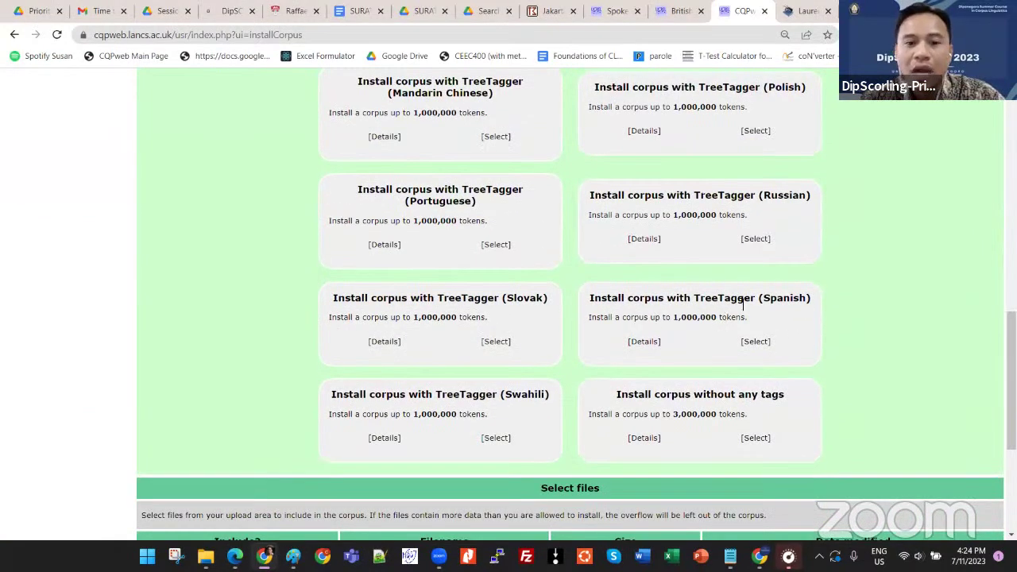
pyautogui.scroll(10, 645, 227)
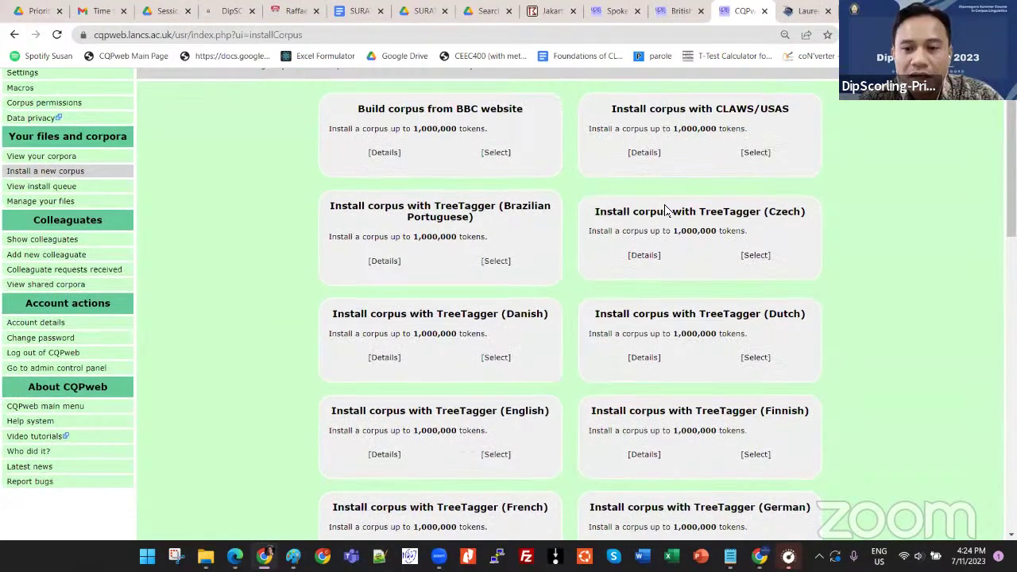
pyautogui.scroll(-10, 643, 213)
pyautogui.scroll(4, 645, 231)
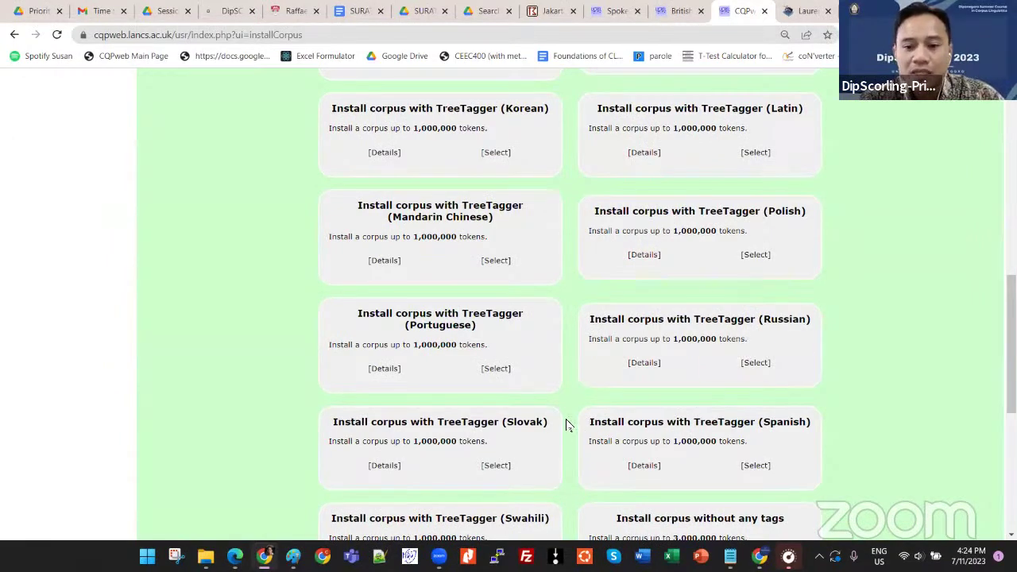
pyautogui.scroll(3, 567, 422)
pyautogui.scroll(-5, 524, 416)
pyautogui.scroll(4, 525, 393)
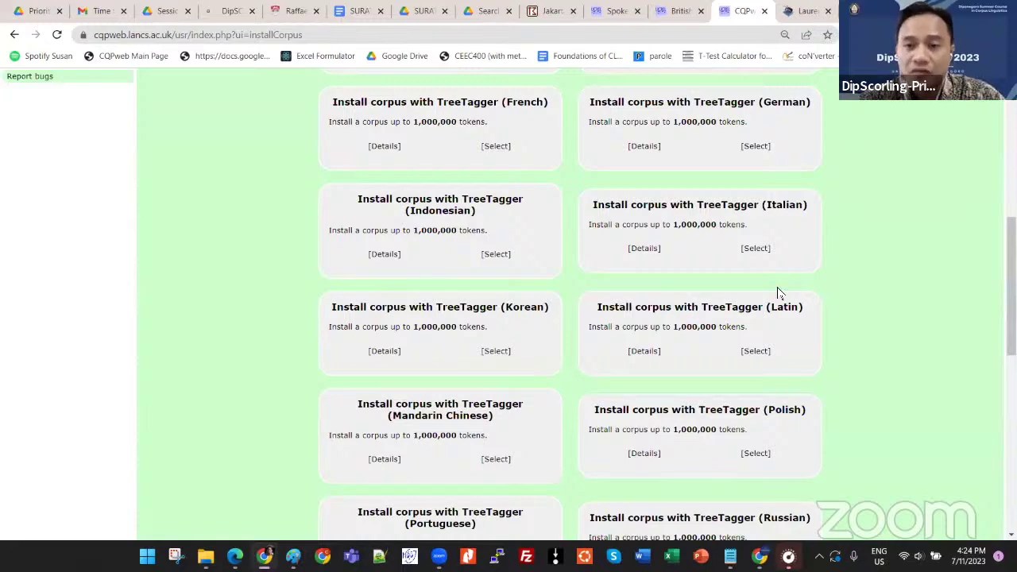
# Step: Select the installer for a corpus without any tags
pyautogui.scroll(-5, 858, 282)
pyautogui.scroll(-1, 926, 290)
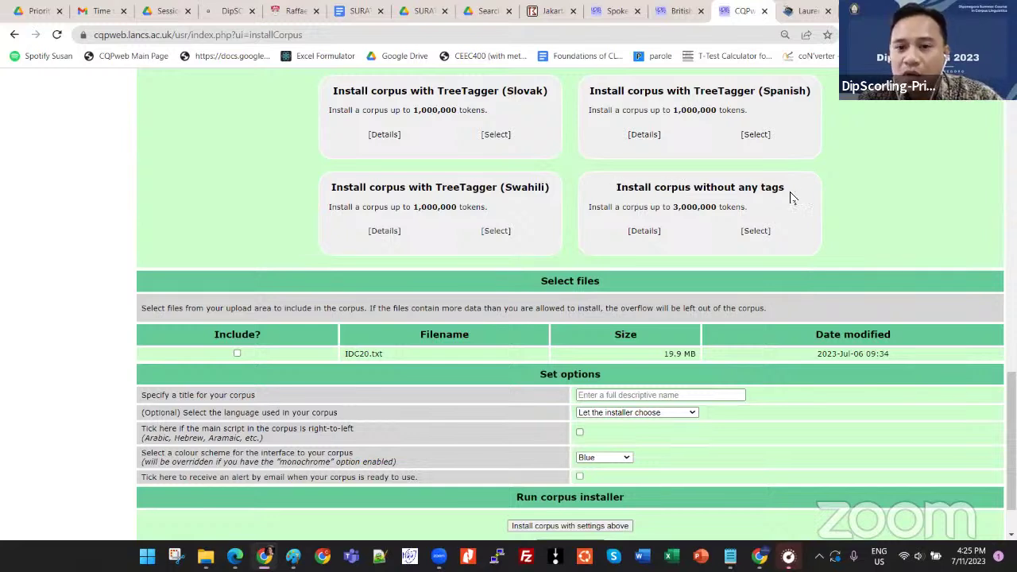
pyautogui.click(761, 231)
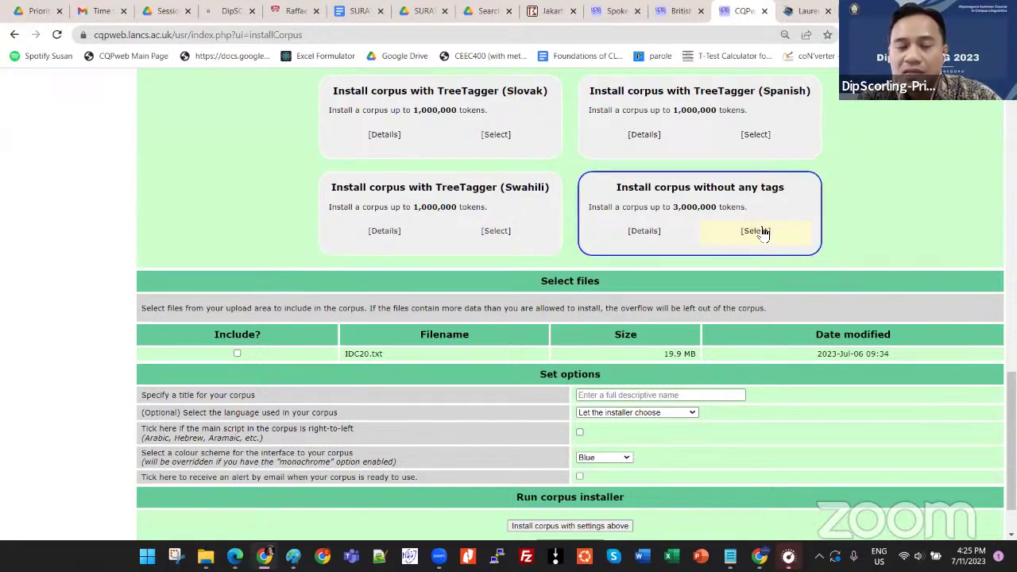
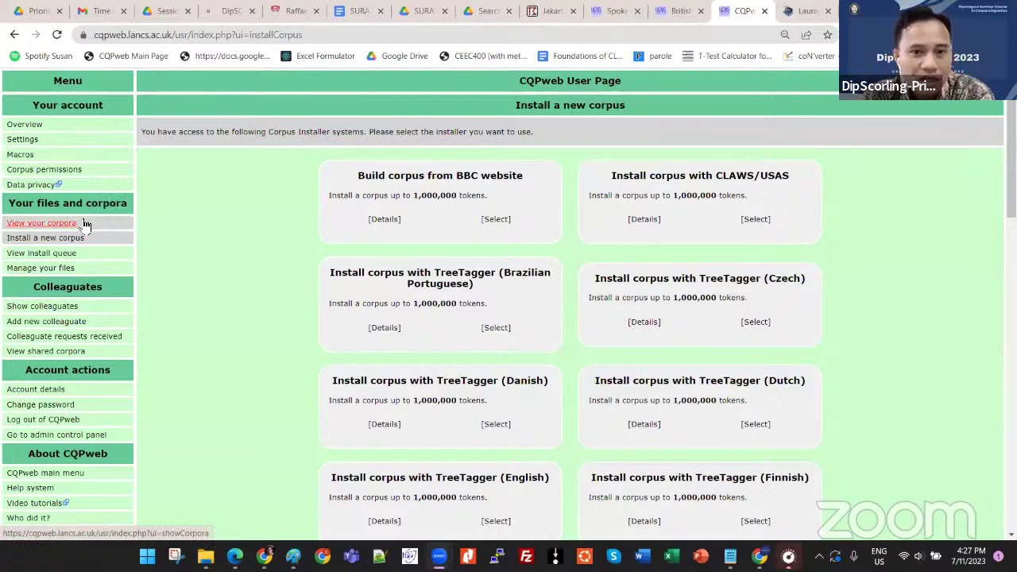
# Step: Return to the CQPweb main page, find "ICNALE" in the list of corpora and open ICNALE Spoken Monologue
pyautogui.click(24, 125)
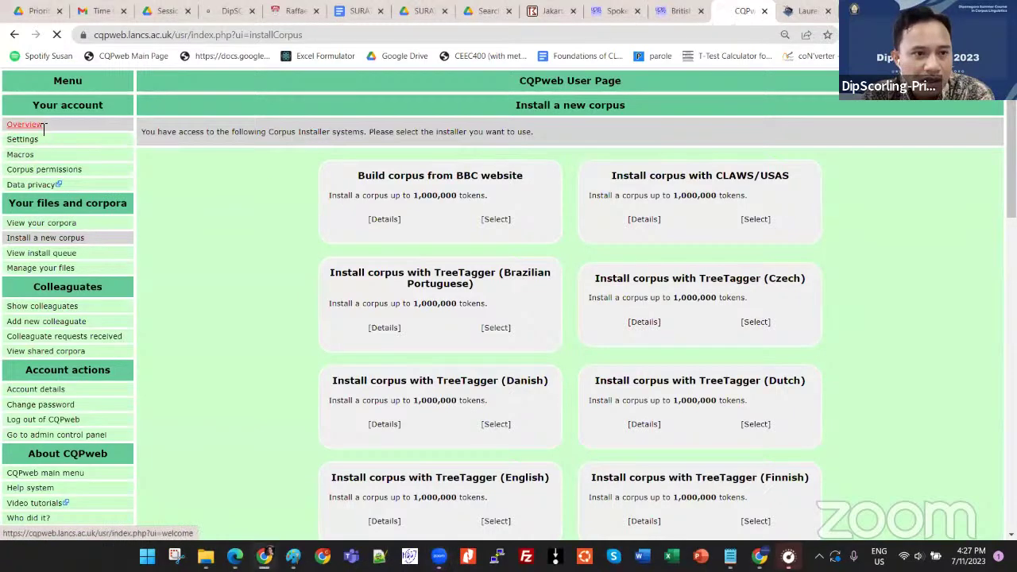
pyautogui.scroll(-1, 50, 388)
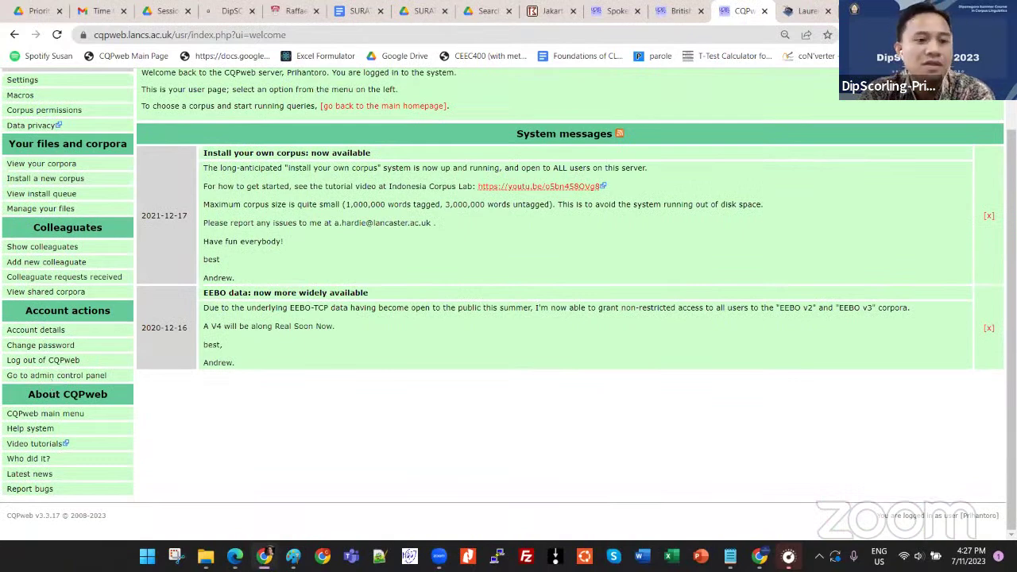
pyautogui.click(57, 414)
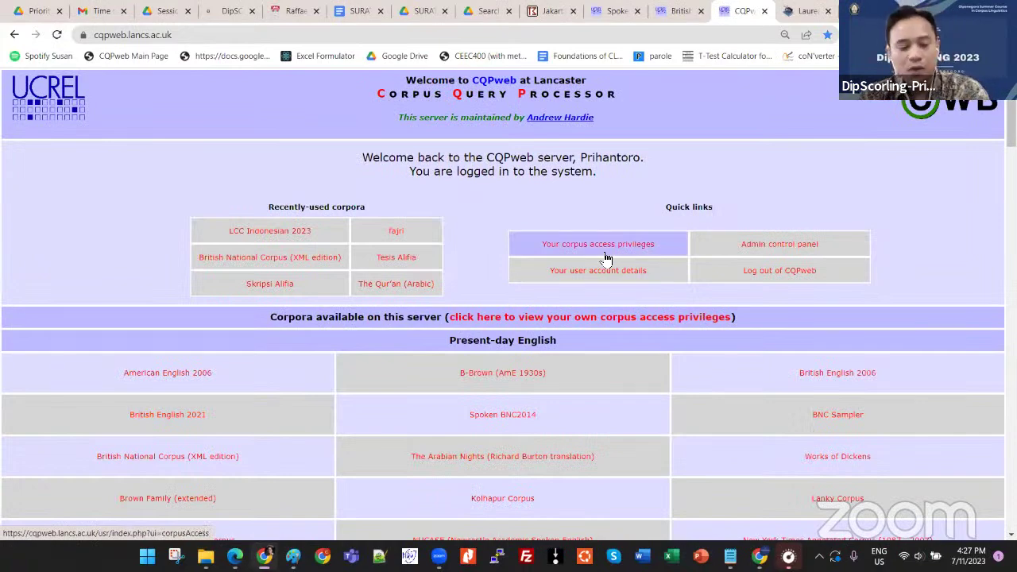
pyautogui.hotkey('ctrl', 'f')
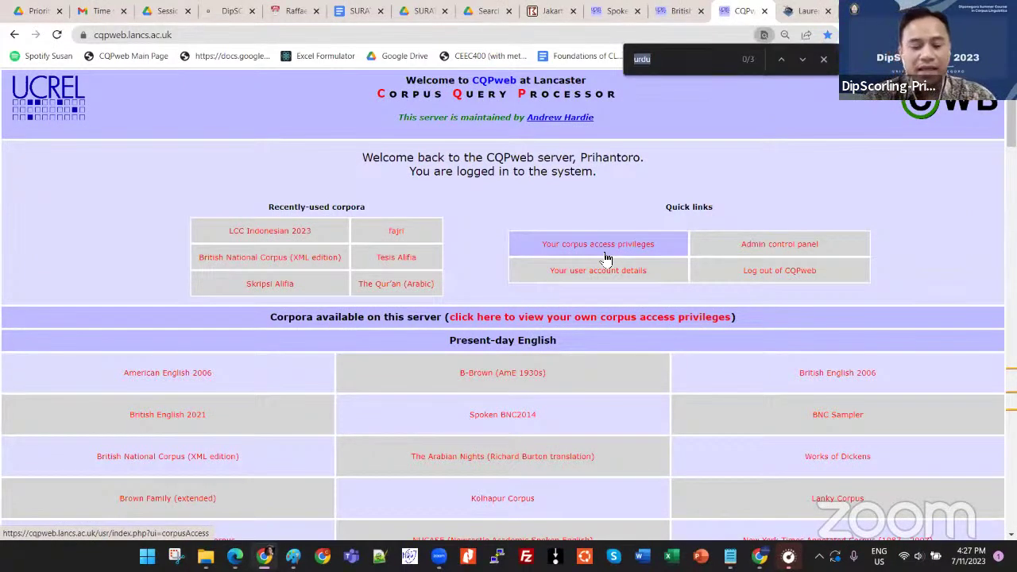
pyautogui.write('ICNALE')
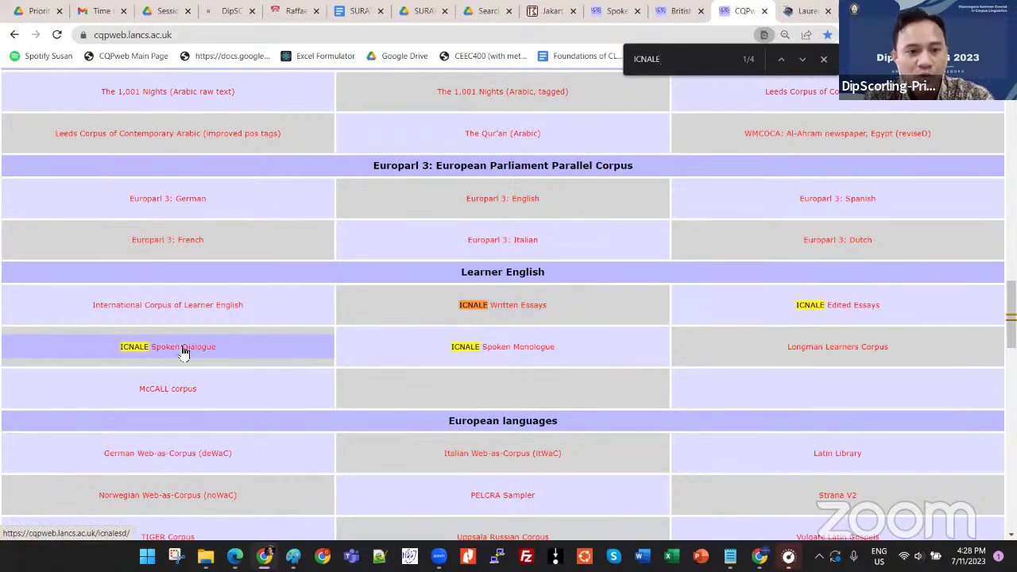
pyautogui.click(484, 343)
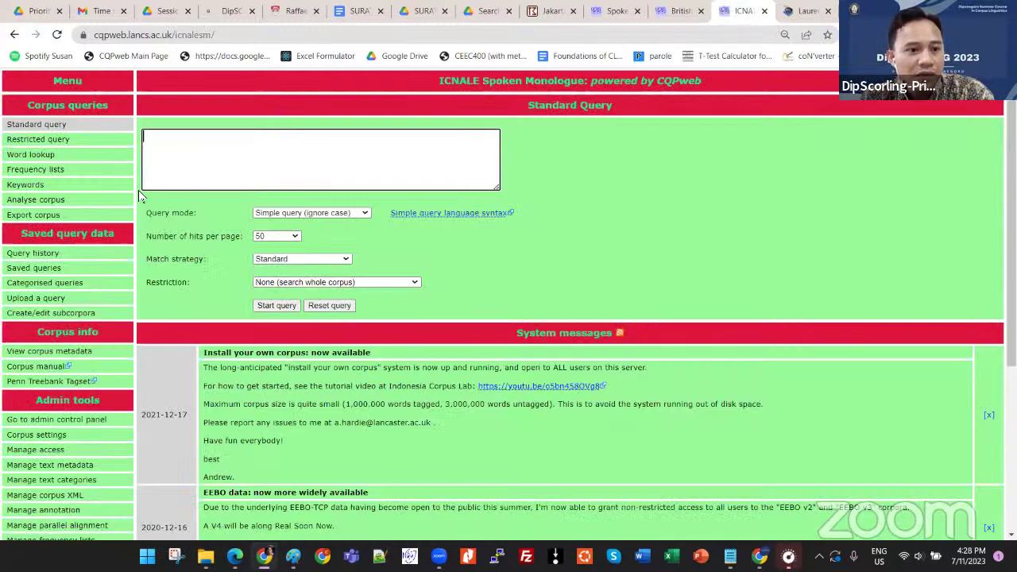
# Step: Open the restricted query for ICNALE Spoken Monologue and examine its text-type restrictions, from age, CEFR level and country to ENStype and YearOfStay
pyautogui.click(66, 144)
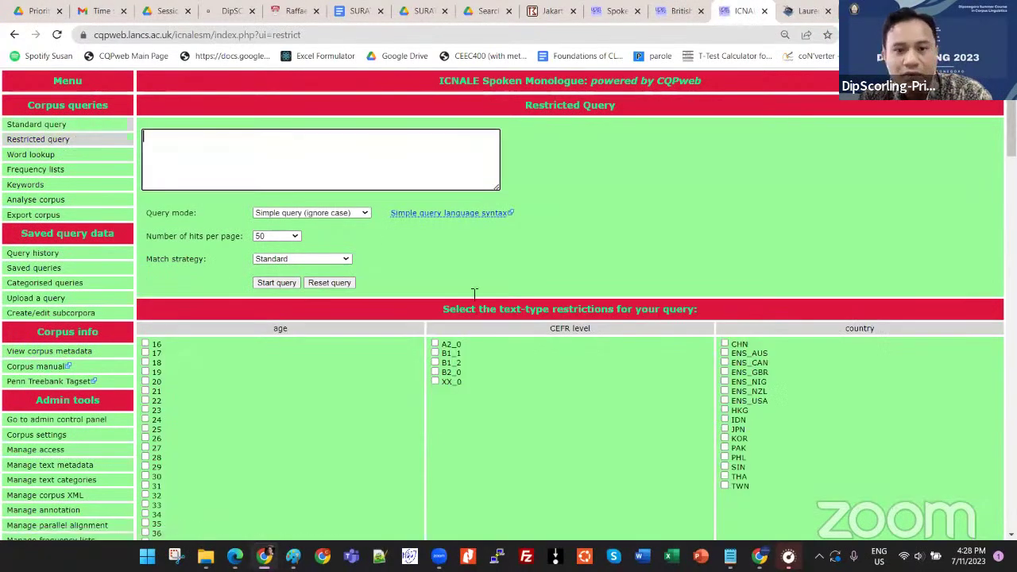
pyautogui.scroll(-1, 484, 334)
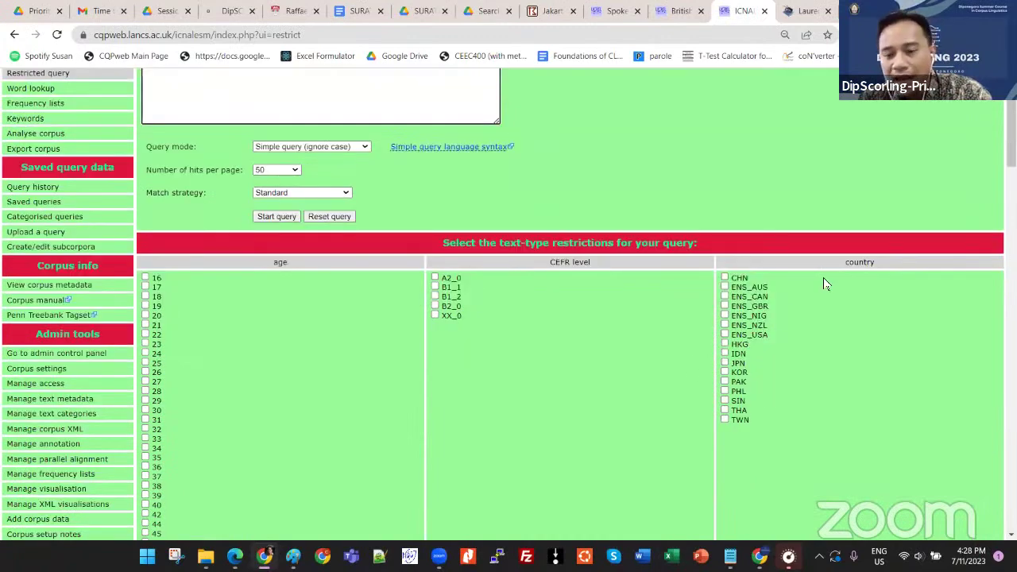
pyautogui.scroll(-2, 612, 268)
pyautogui.scroll(3, 598, 250)
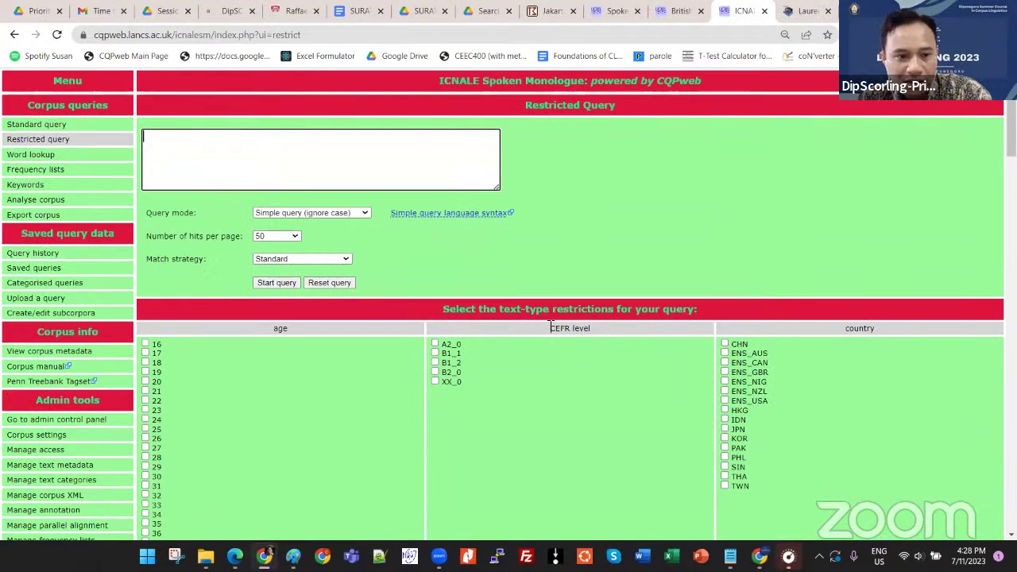
pyautogui.scroll(-3, 362, 321)
pyautogui.scroll(-1, 362, 321)
pyautogui.scroll(3, 416, 317)
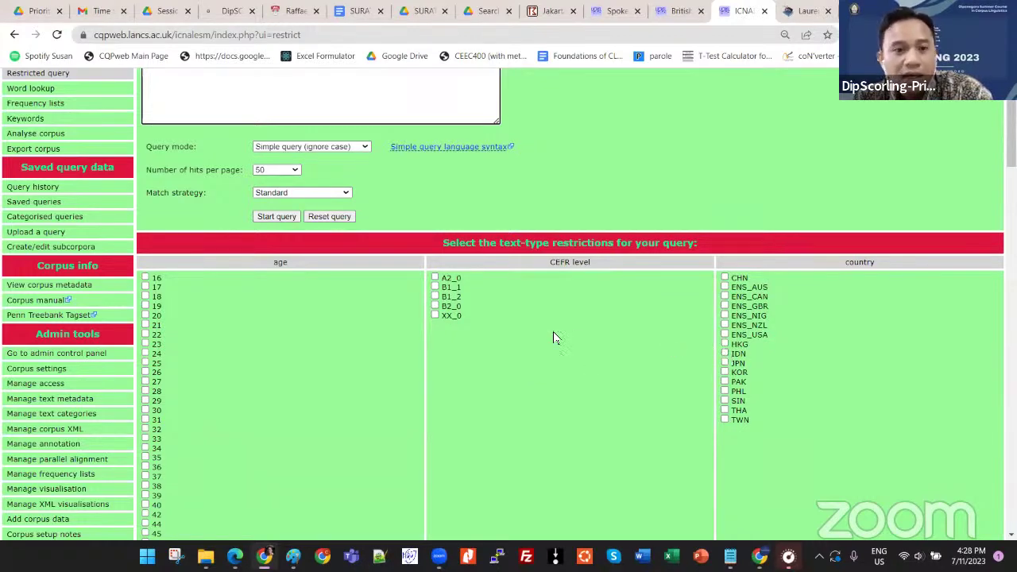
pyautogui.scroll(2, 554, 336)
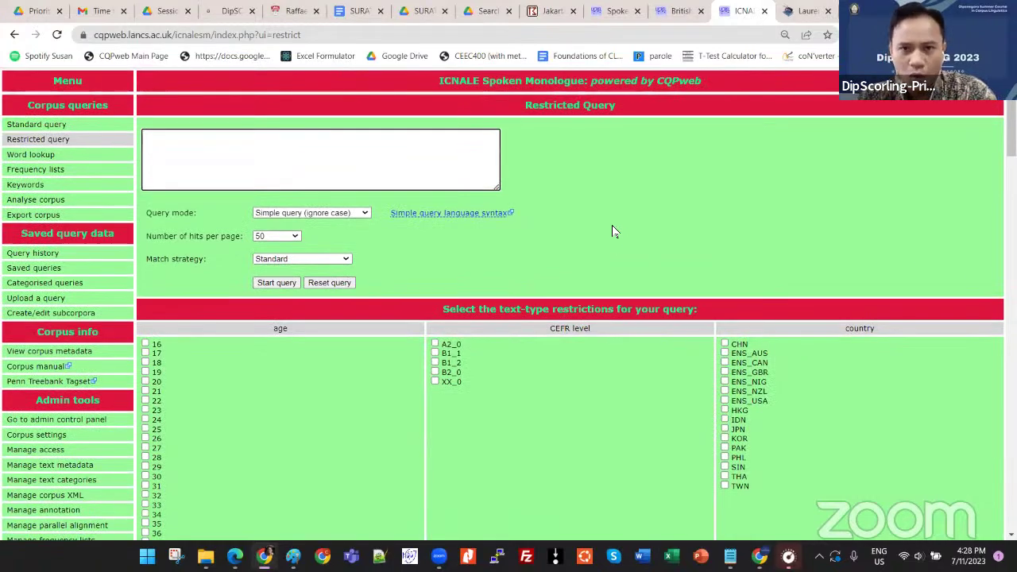
pyautogui.scroll(-6, 573, 242)
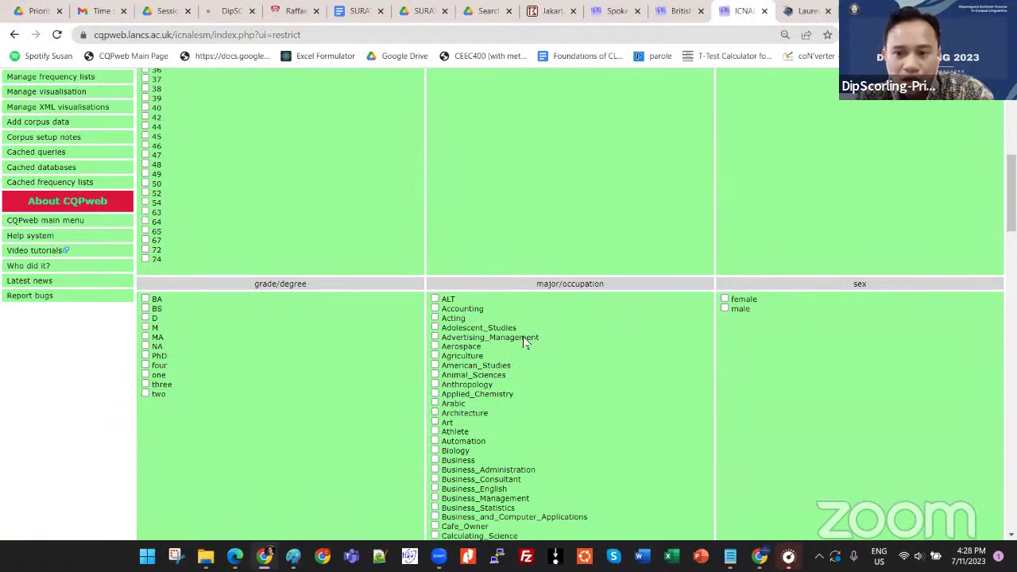
pyautogui.scroll(-12, 744, 321)
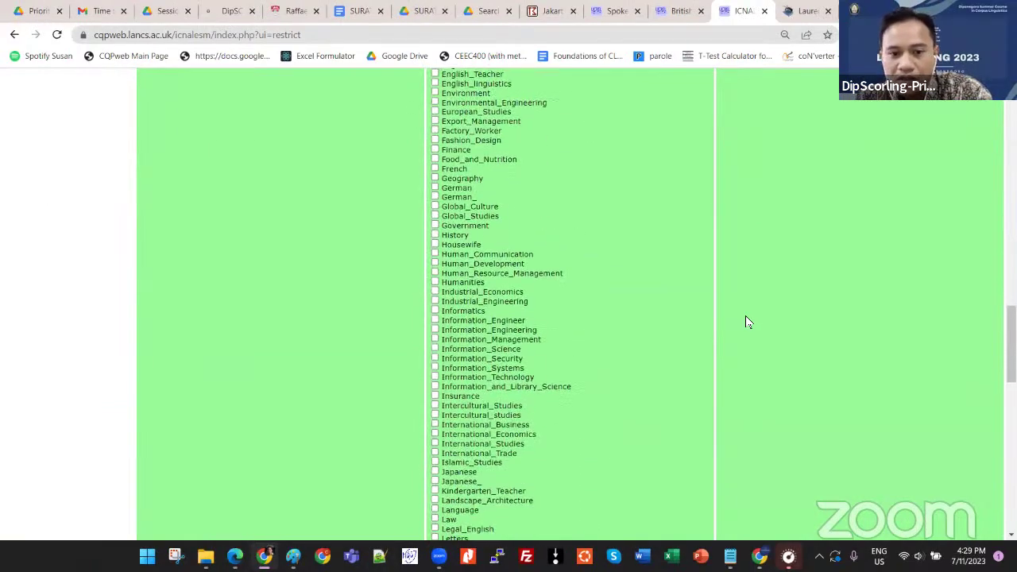
pyautogui.scroll(-15, 746, 321)
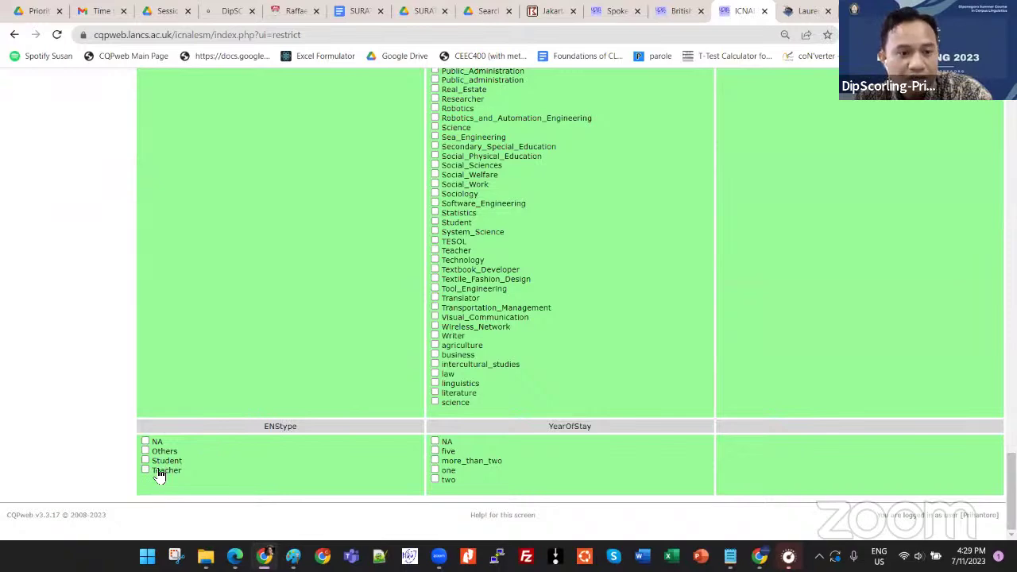
pyautogui.scroll(20, 690, 429)
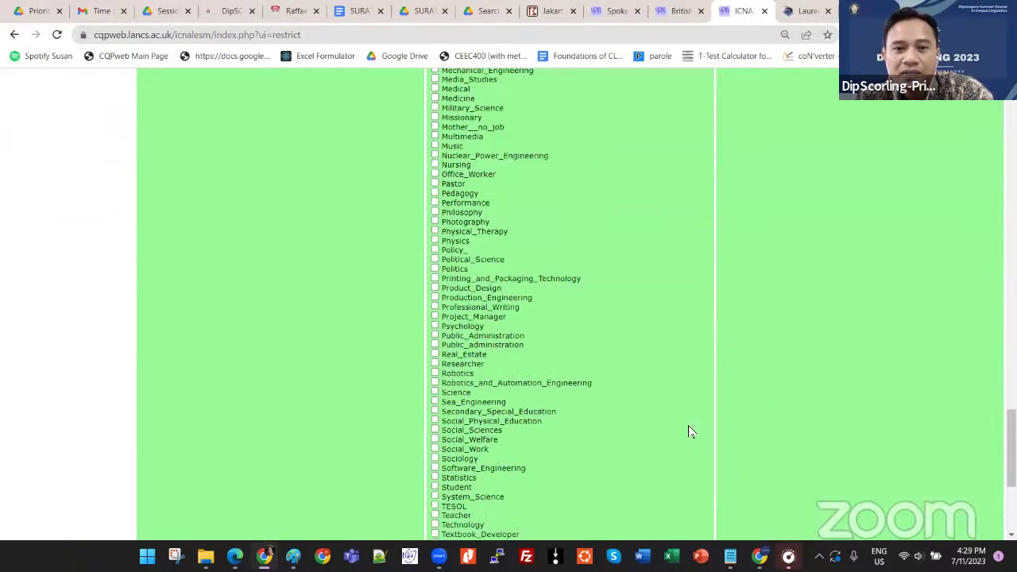
pyautogui.scroll(15, 690, 433)
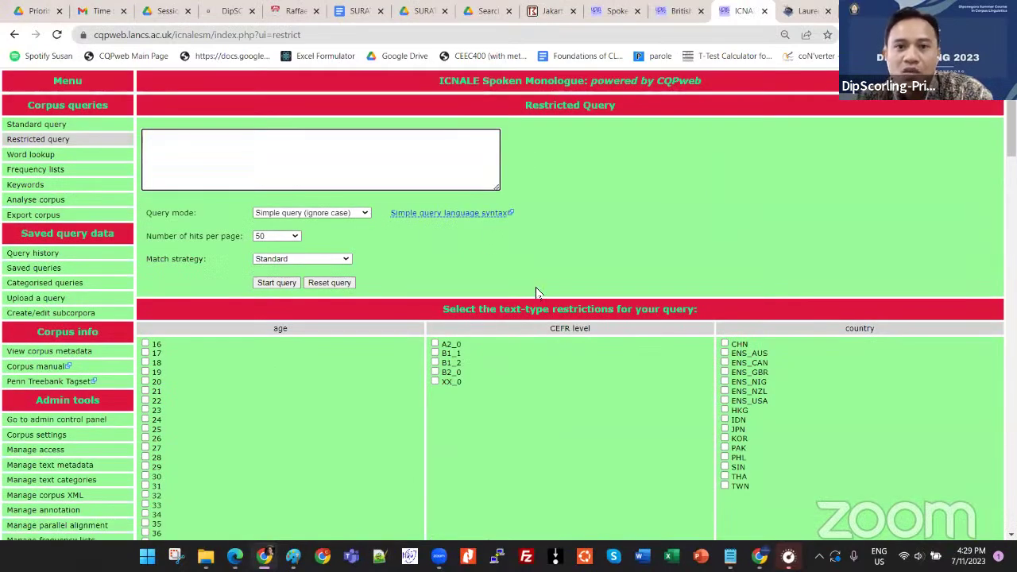
# Step: Go back to the list of corpora, find "learner" on the page and open the Longman Learners Corpus
pyautogui.click(15, 36)
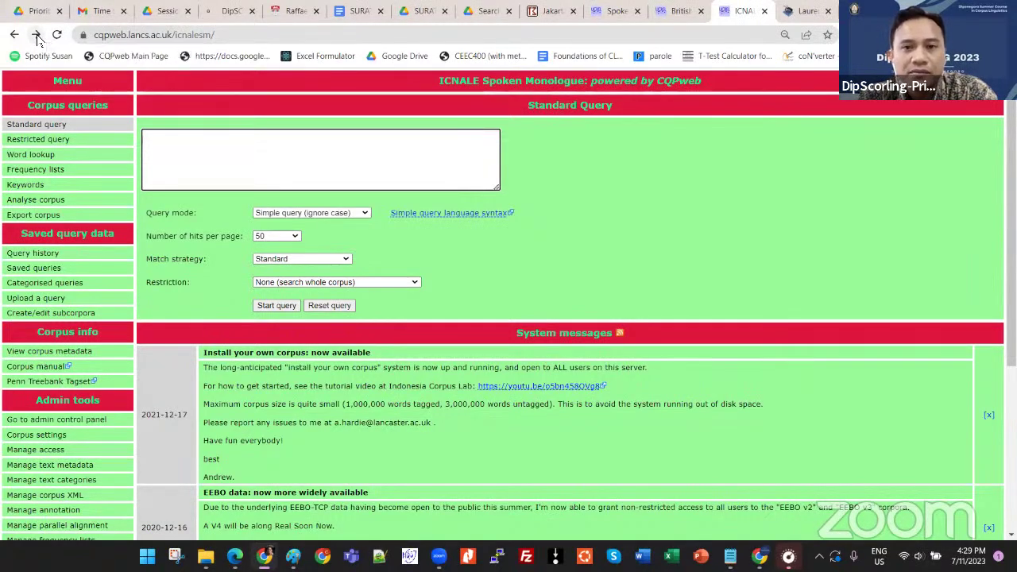
pyautogui.click(14, 36)
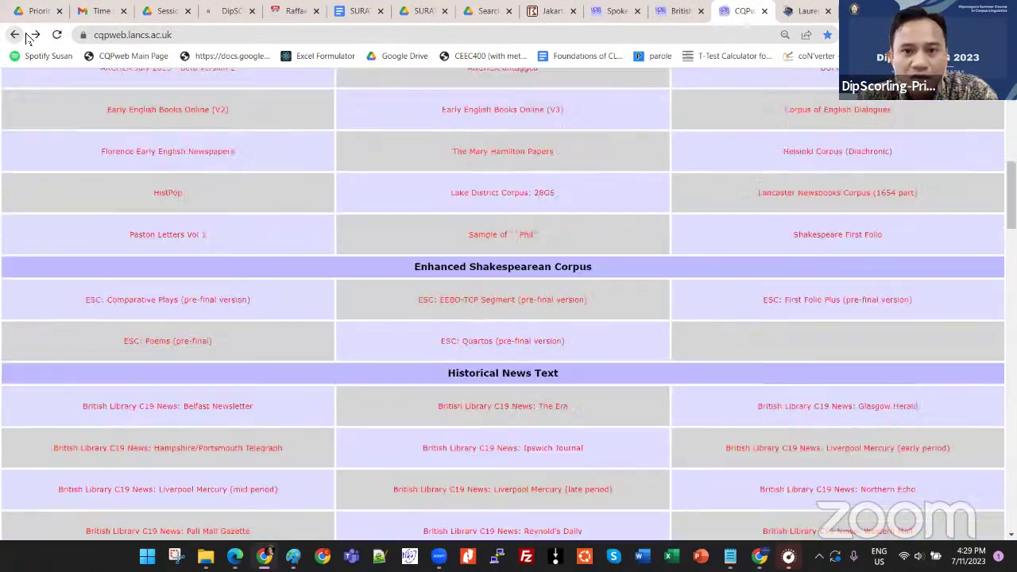
pyautogui.scroll(20, 837, 304)
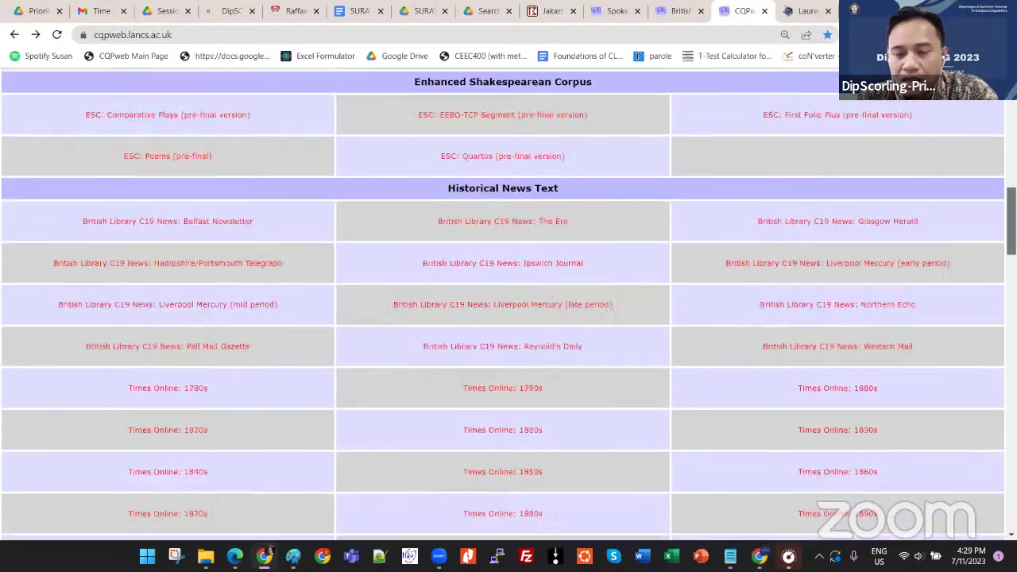
pyautogui.scroll(2, 837, 305)
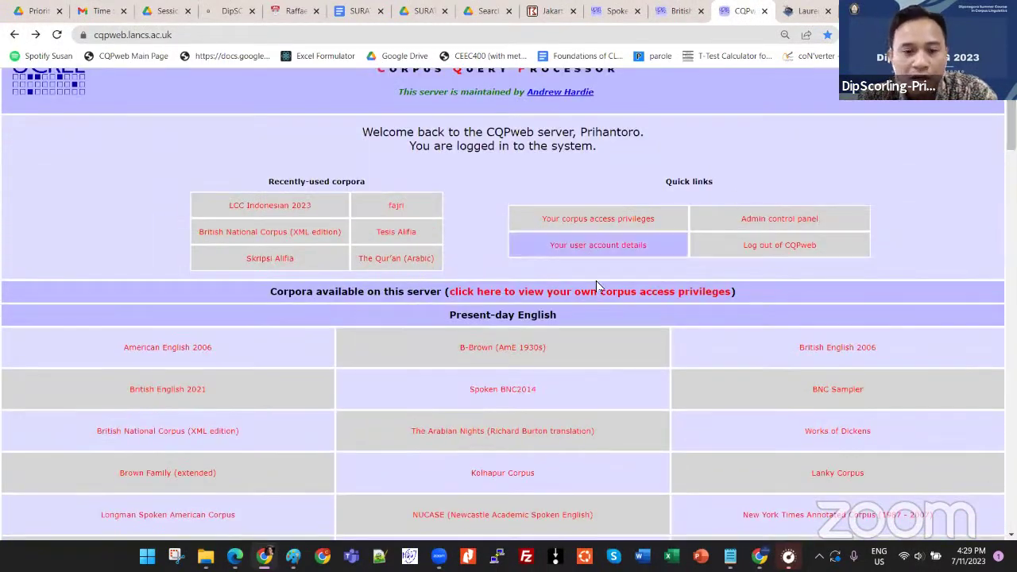
pyautogui.scroll(-2, 674, 305)
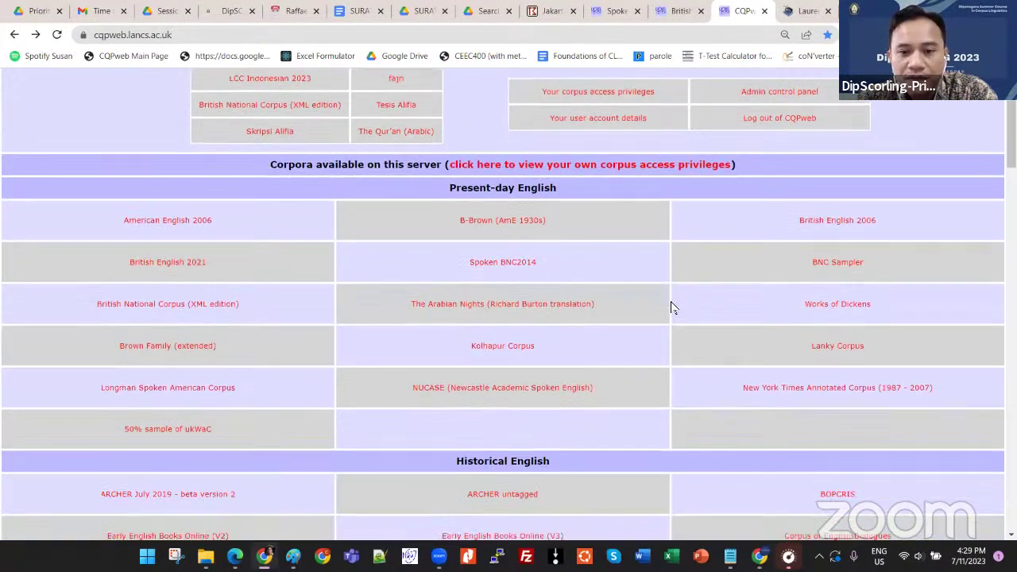
pyautogui.scroll(-1, 619, 300)
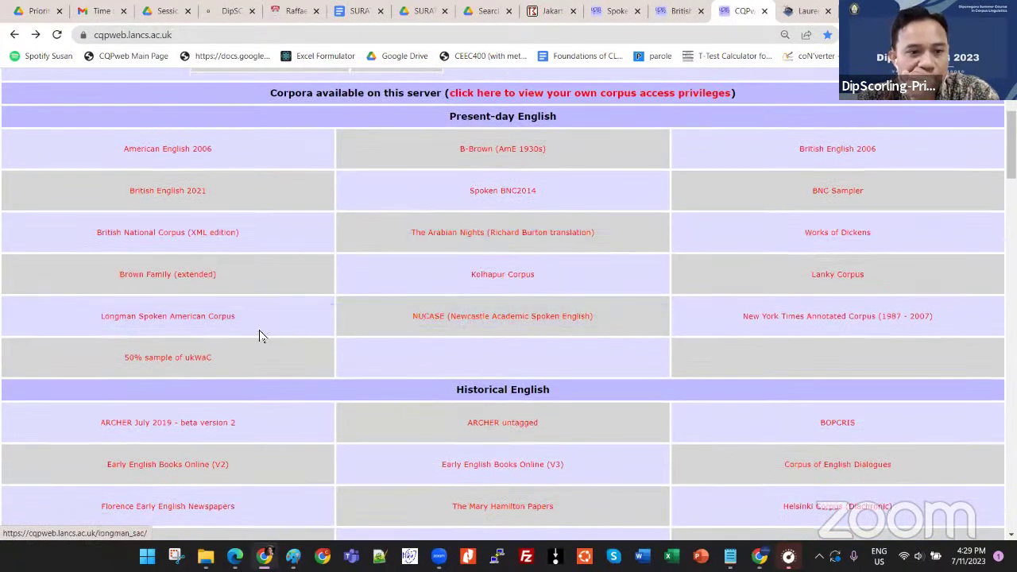
pyautogui.hotkey('ctrl', 'f')
pyautogui.write('learner')
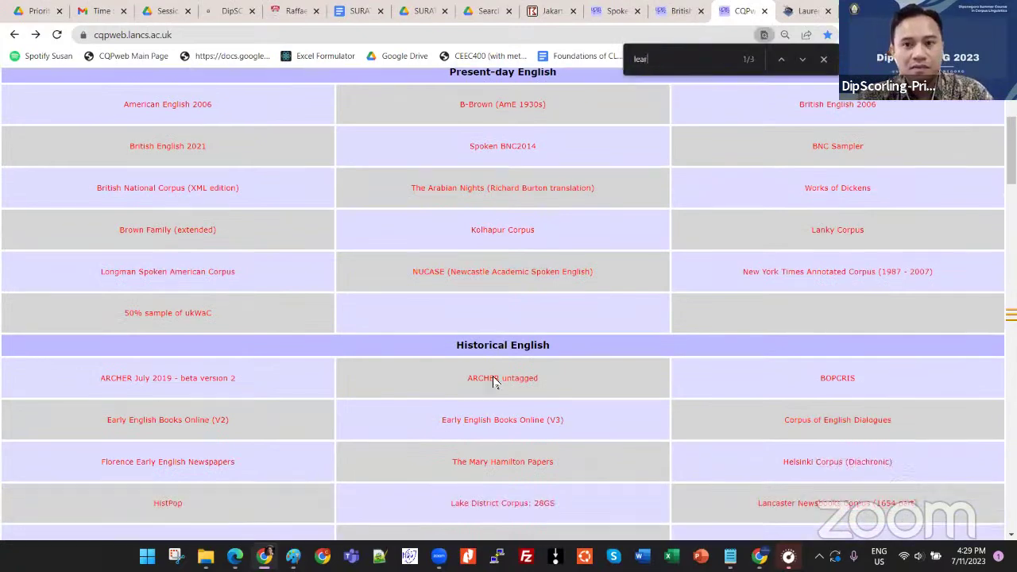
pyautogui.scroll(-2, 495, 379)
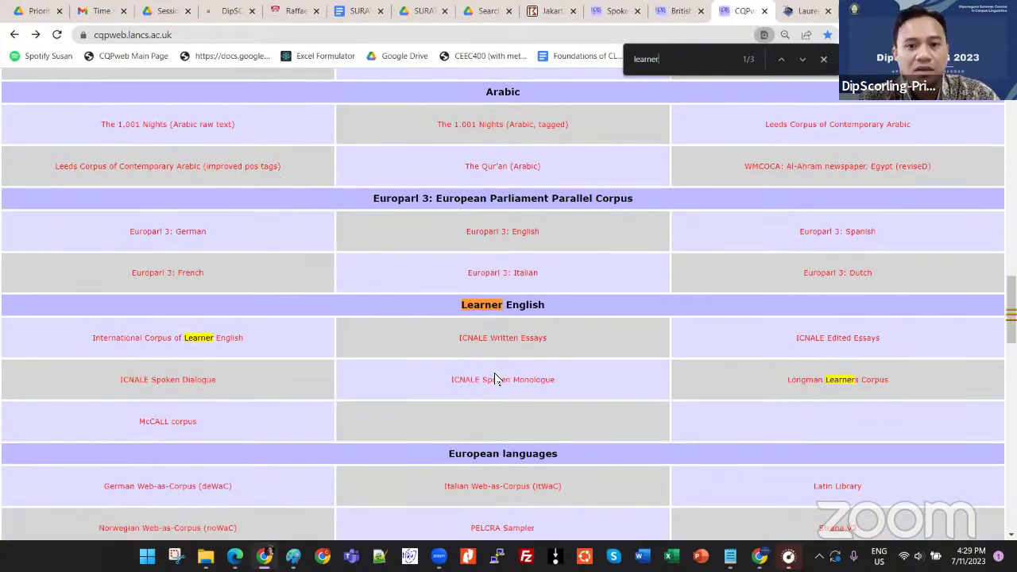
pyautogui.press('Return')
pyautogui.press('Return')
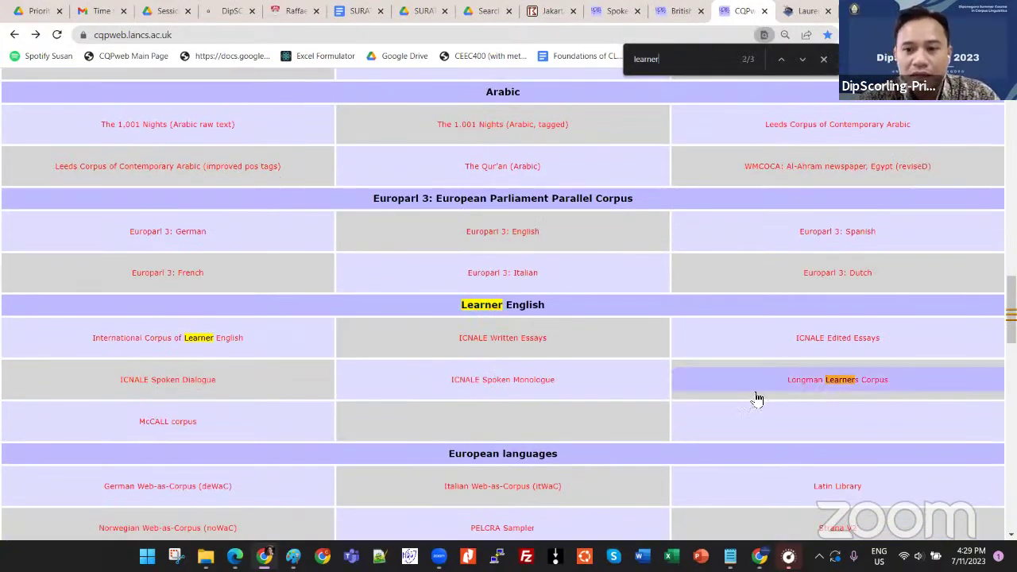
pyautogui.click(888, 382)
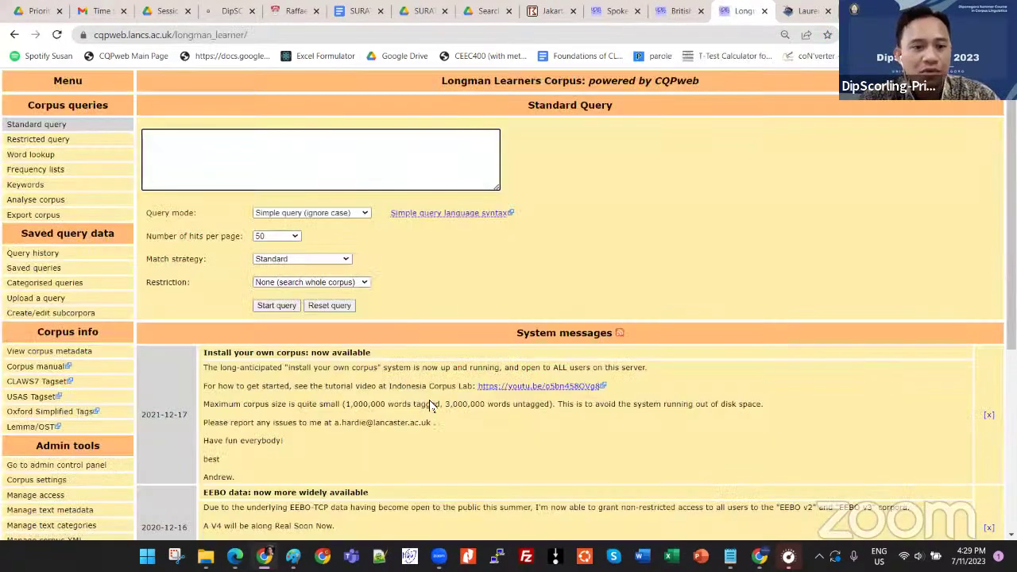
# Step: Examine the restricted query's text-type restrictions for the Longman Learners Corpus, then return to its standard query
pyautogui.click(68, 145)
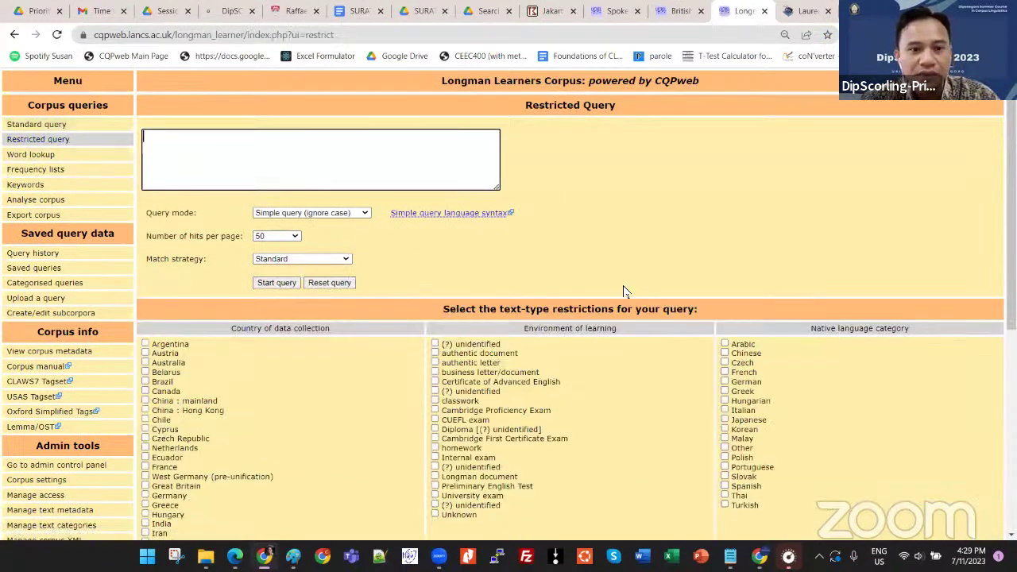
pyautogui.scroll(-5, 624, 292)
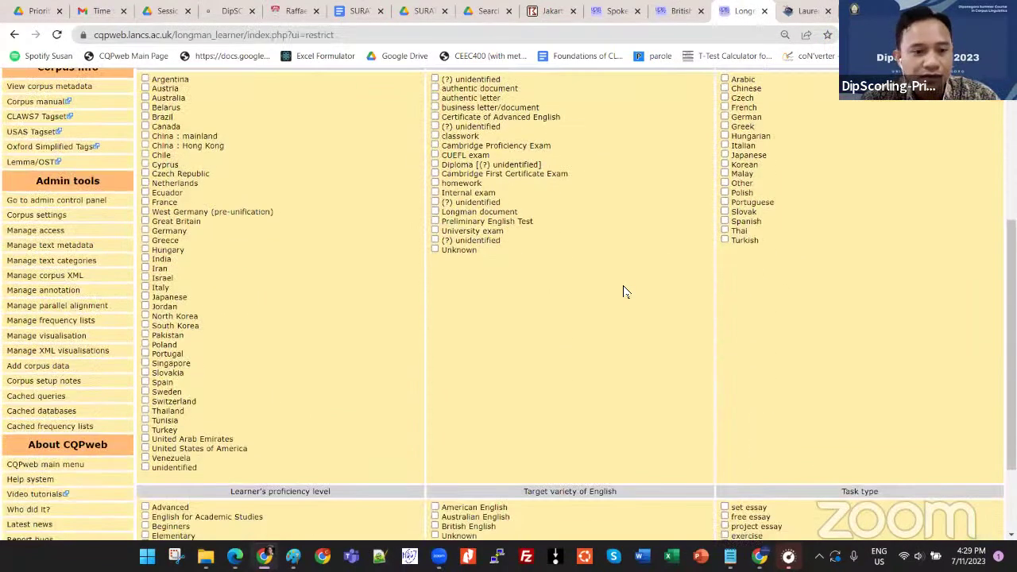
pyautogui.scroll(-1, 624, 291)
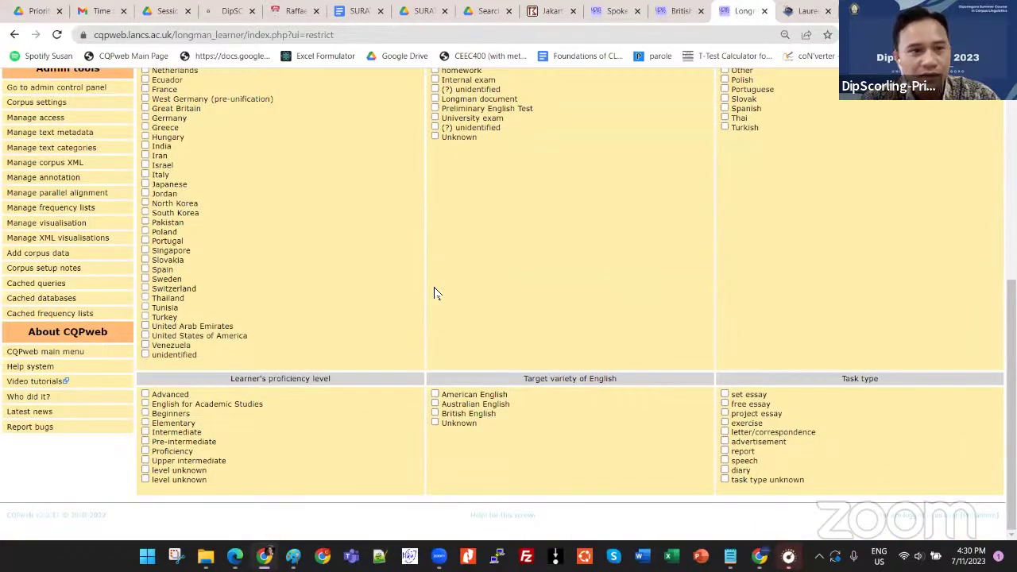
pyautogui.scroll(3, 137, 269)
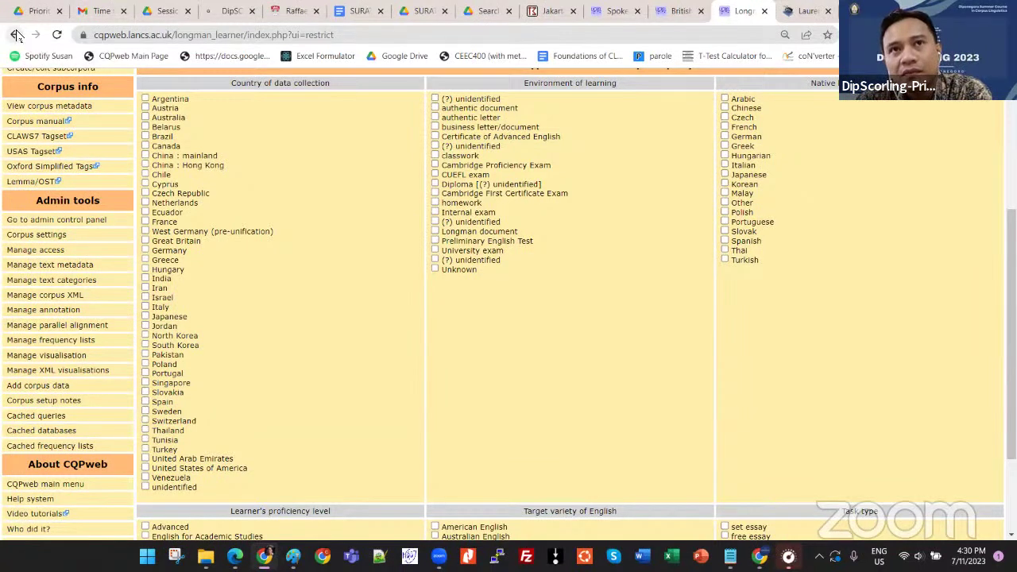
pyautogui.click(15, 35)
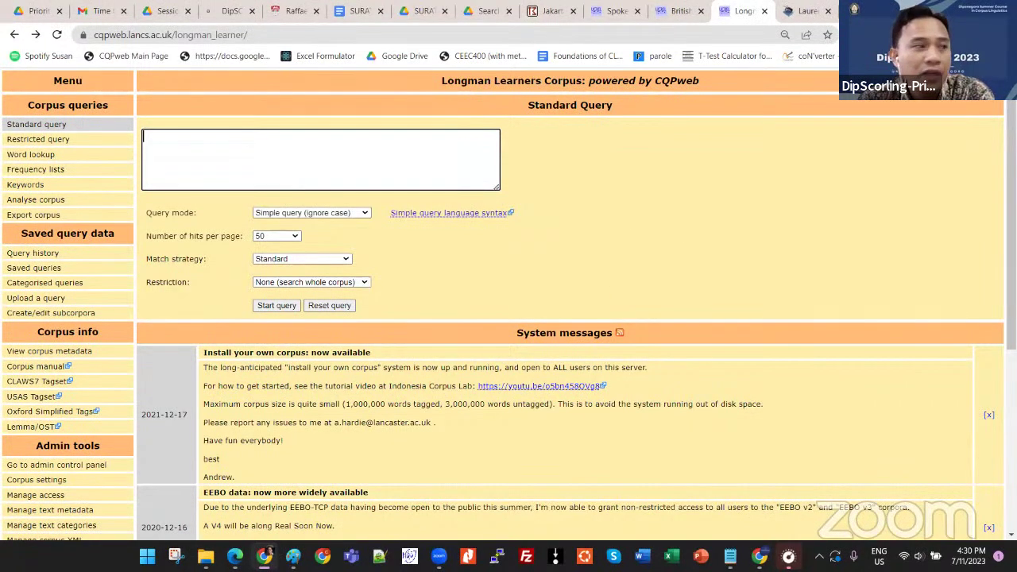
# Step: Search Google for "ICNALE corpus" in a new browser tab and open the ICNALE project website
pyautogui.hotkey('ctrl', 't')
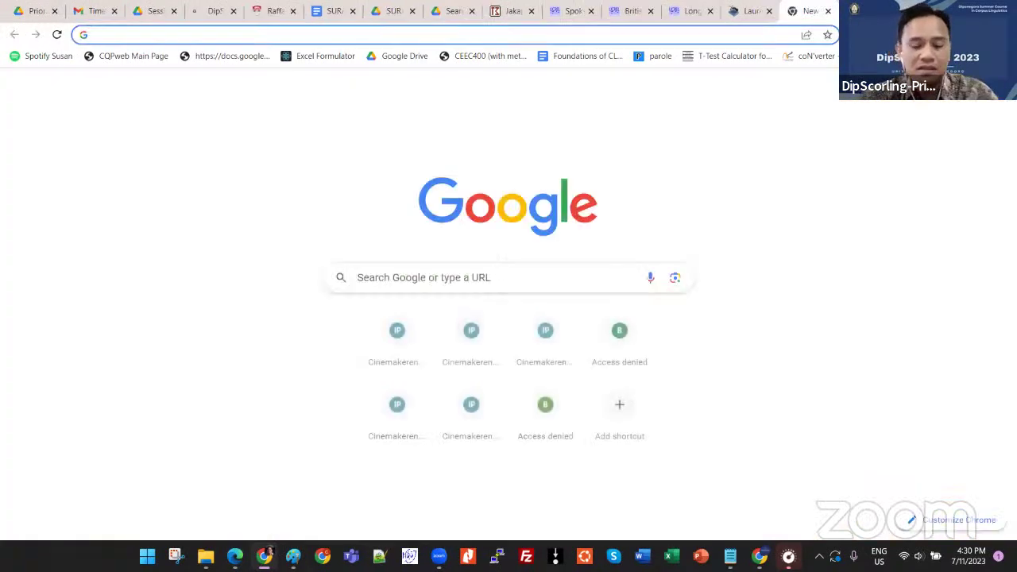
pyautogui.write('ICNALE')
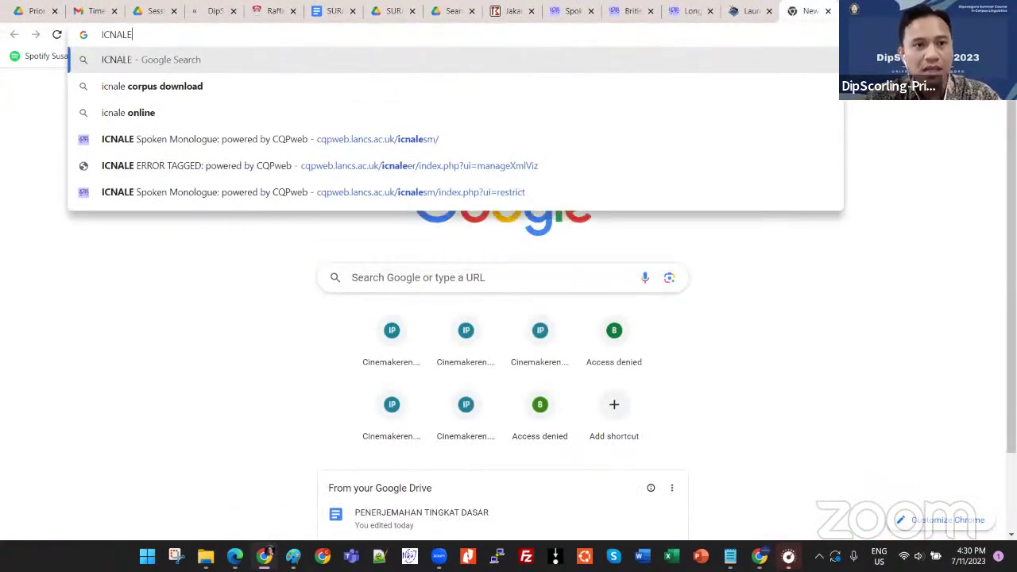
pyautogui.write(' corpus')
pyautogui.press('Return')
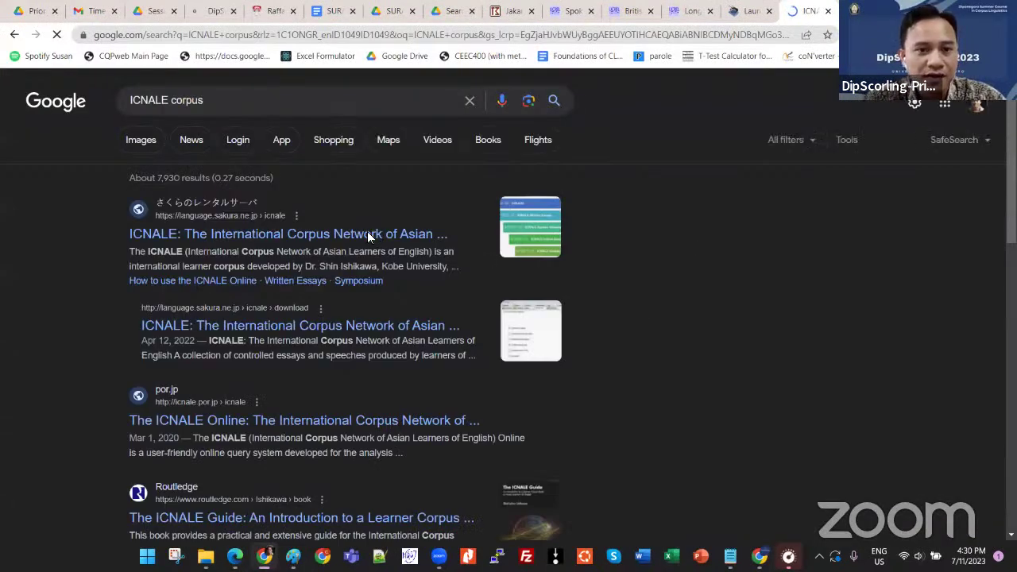
pyautogui.click(355, 238)
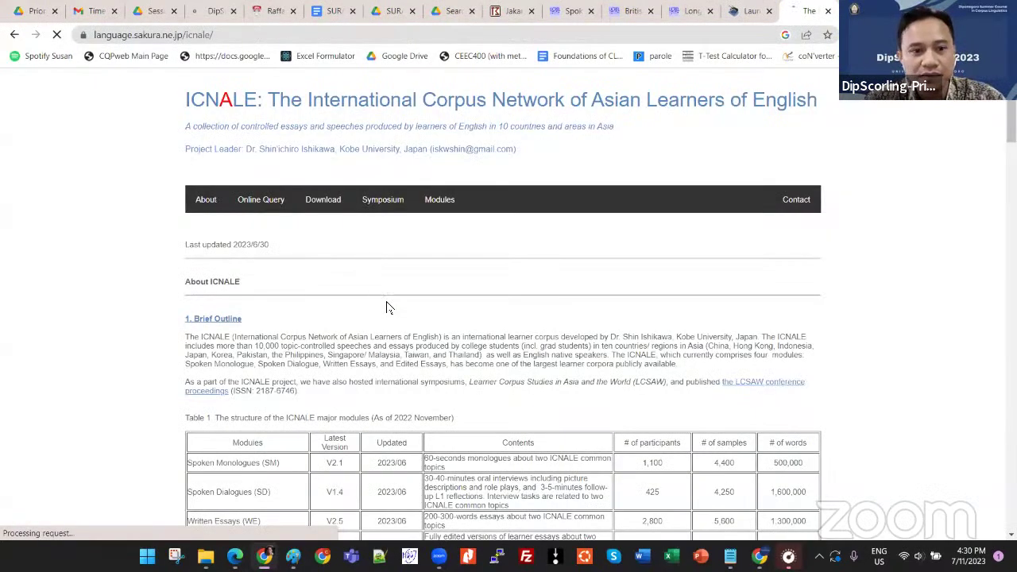
# Step: Open the ICNALE website's download page, examine the table of core modules and select the page's web address
pyautogui.click(332, 213)
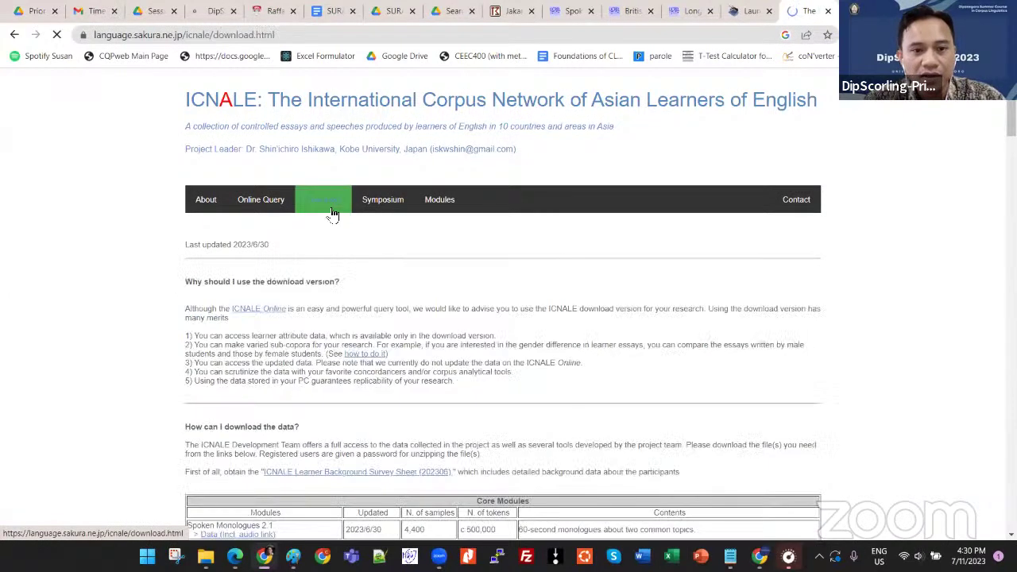
pyautogui.scroll(-3, 289, 274)
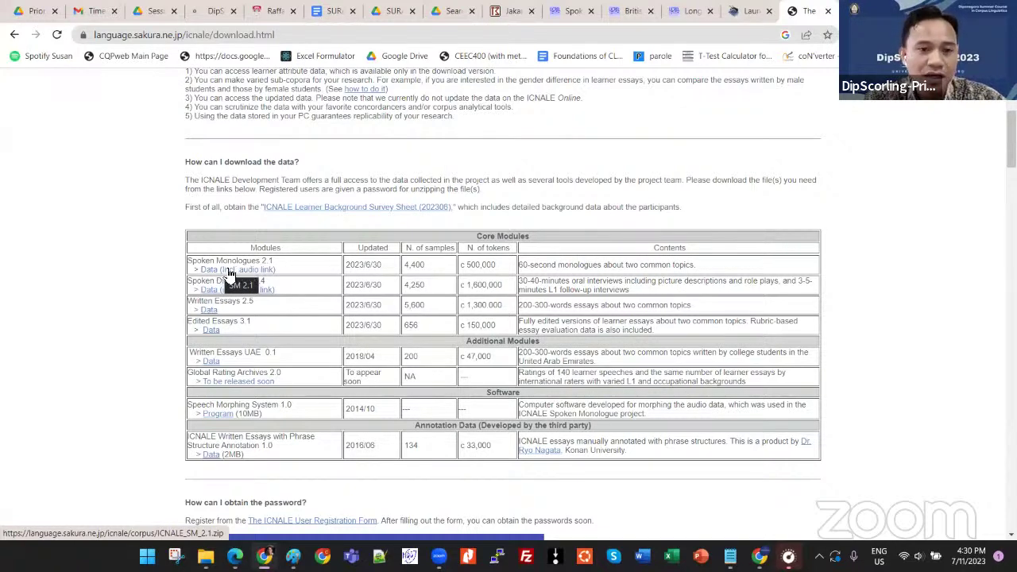
pyautogui.scroll(-1, 273, 295)
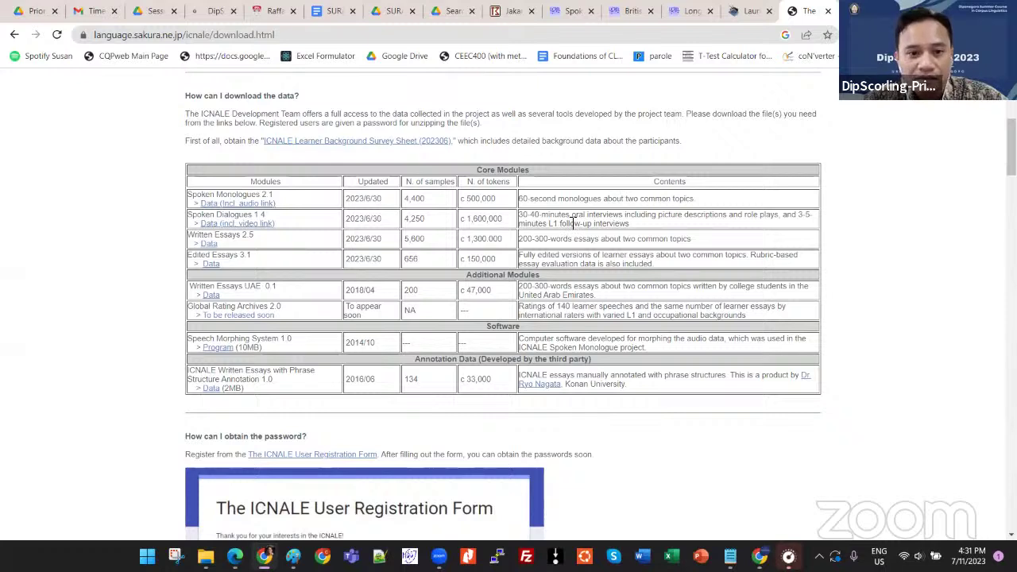
pyautogui.moveTo(572, 221); pyautogui.dragTo(592, 257)
pyautogui.click(320, 32)
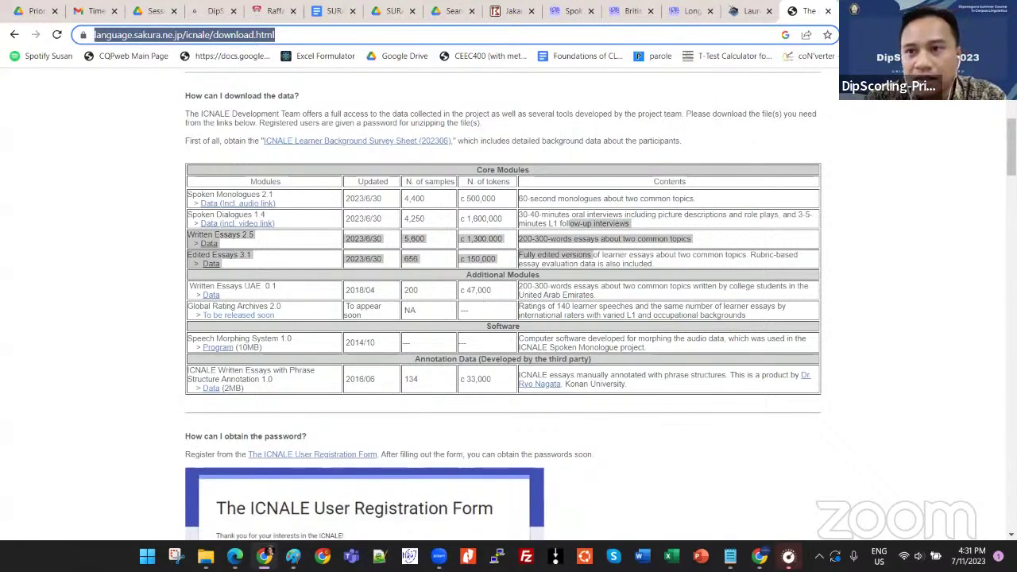
pyautogui.hotkey('alt', 'Tab')
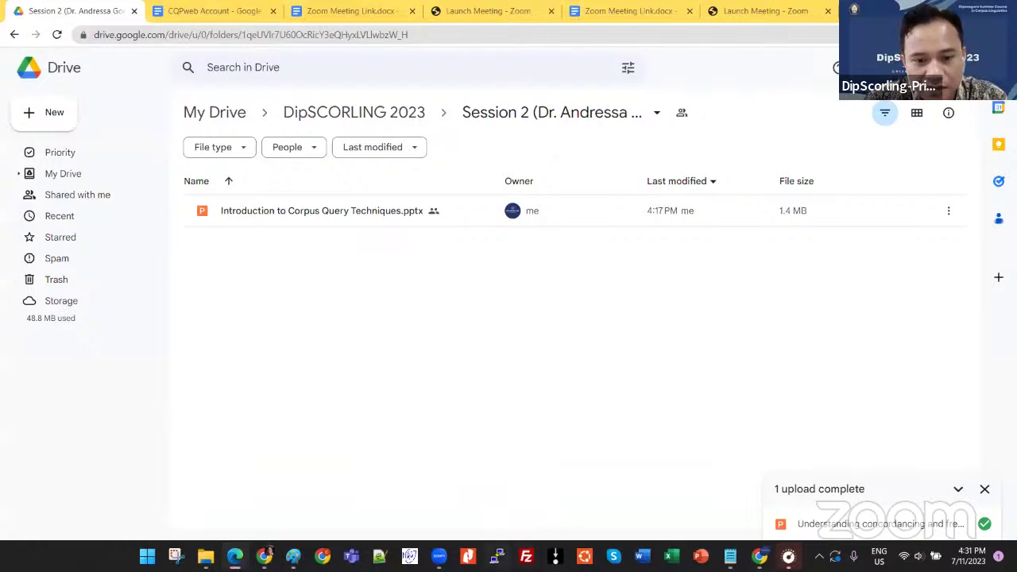
pyautogui.moveTo(439, 556)
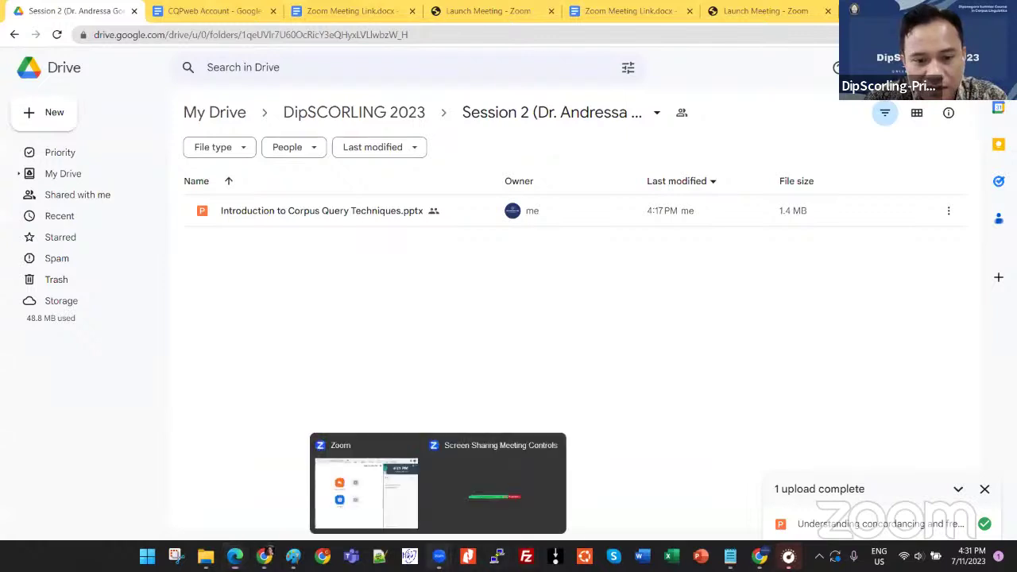
pyautogui.click(462, 518)
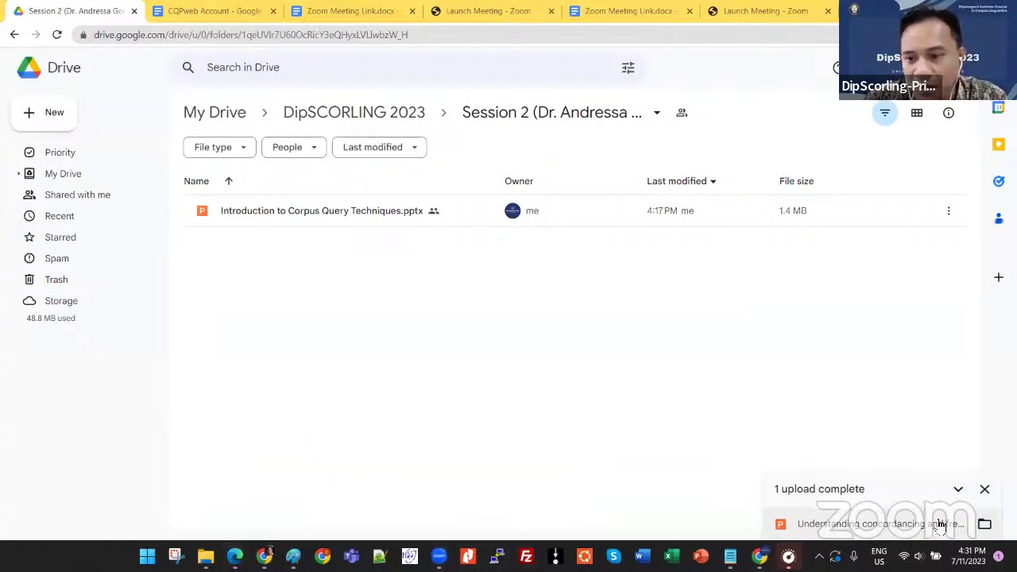
pyautogui.moveTo(439, 555)
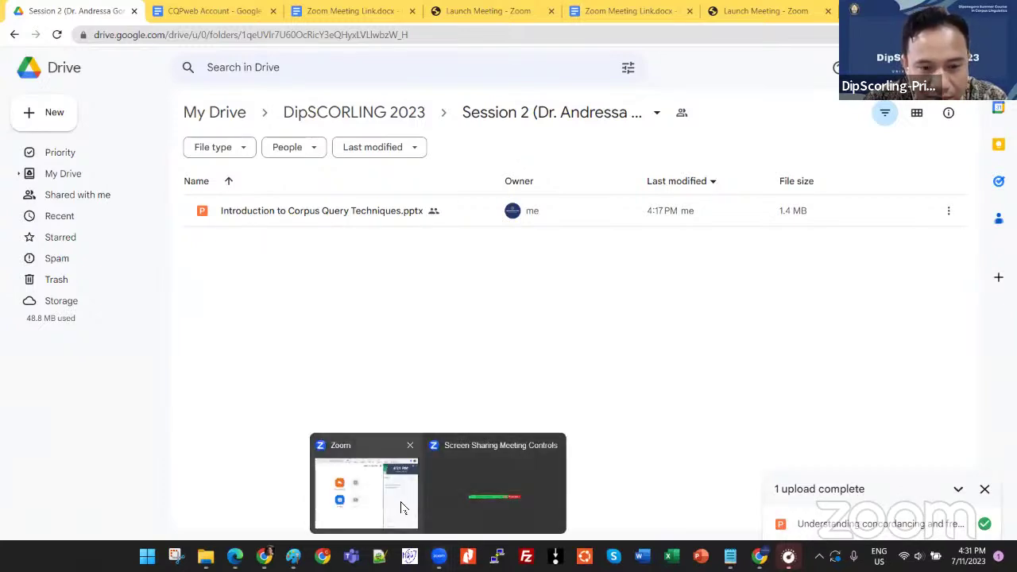
pyautogui.click(443, 506)
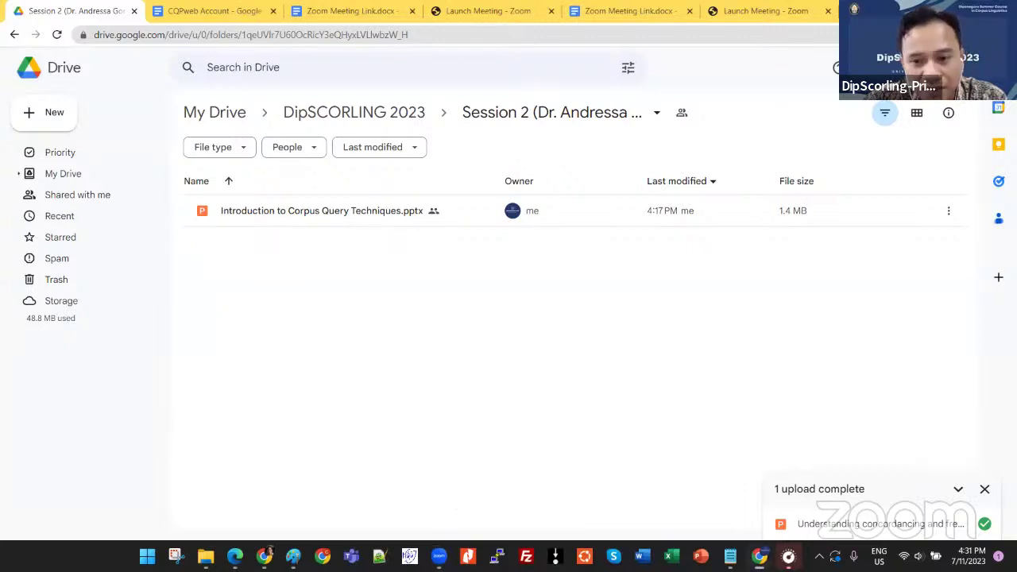
pyautogui.press('super+d')
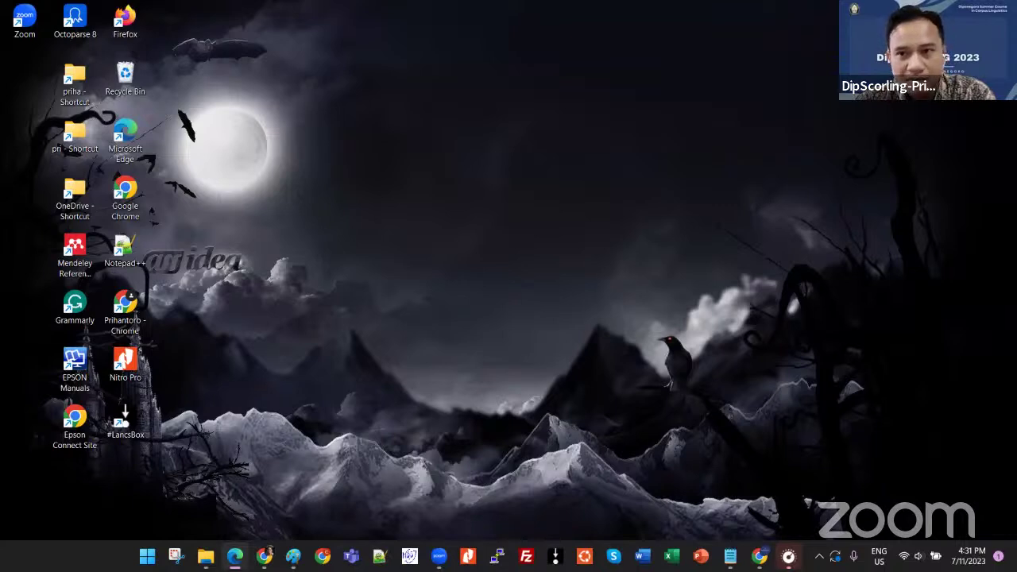
# Step: Switch back to Chrome and go from the Longman Learners Corpus page to the main page at cqpweb.lancs.ac.uk
pyautogui.moveTo(263, 556)
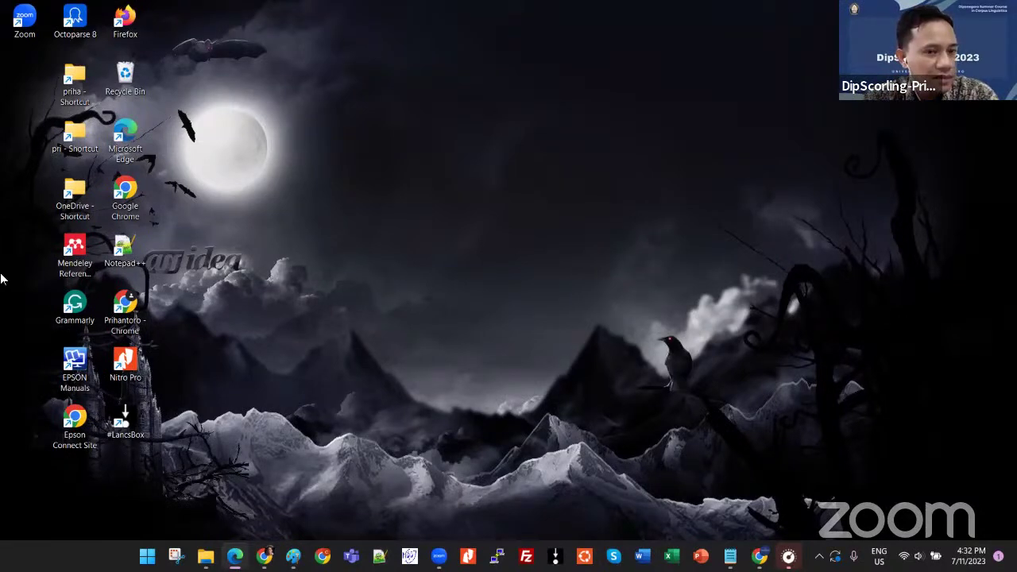
pyautogui.click(263, 556)
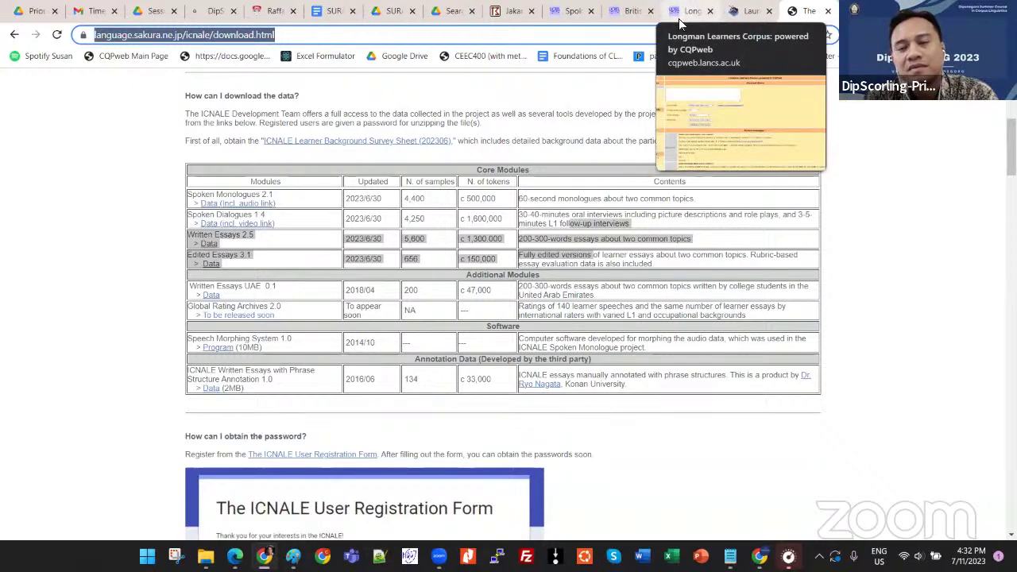
pyautogui.click(681, 12)
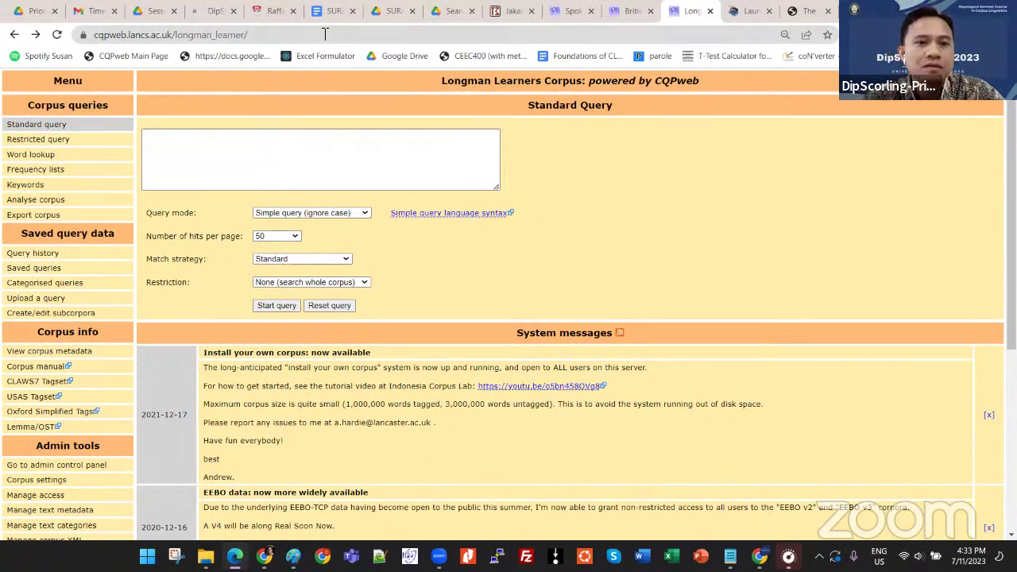
pyautogui.moveTo(248, 35); pyautogui.dragTo(174, 35)
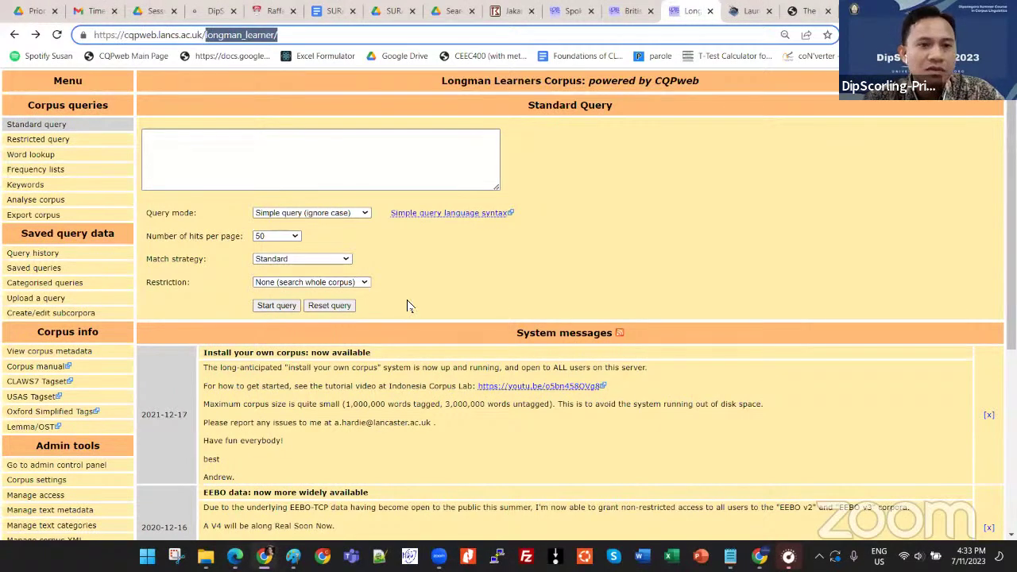
pyautogui.press('BackSpace')
pyautogui.press('Return')
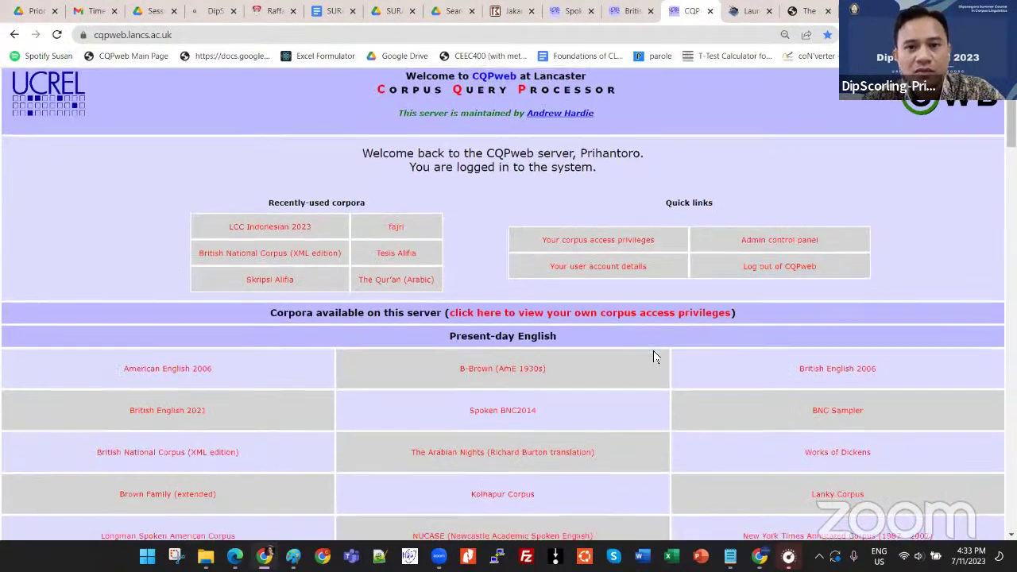
# Step: Examine the list of available corpora from Present-day English and Historical English through Historical News Text
pyautogui.scroll(-4, 653, 356)
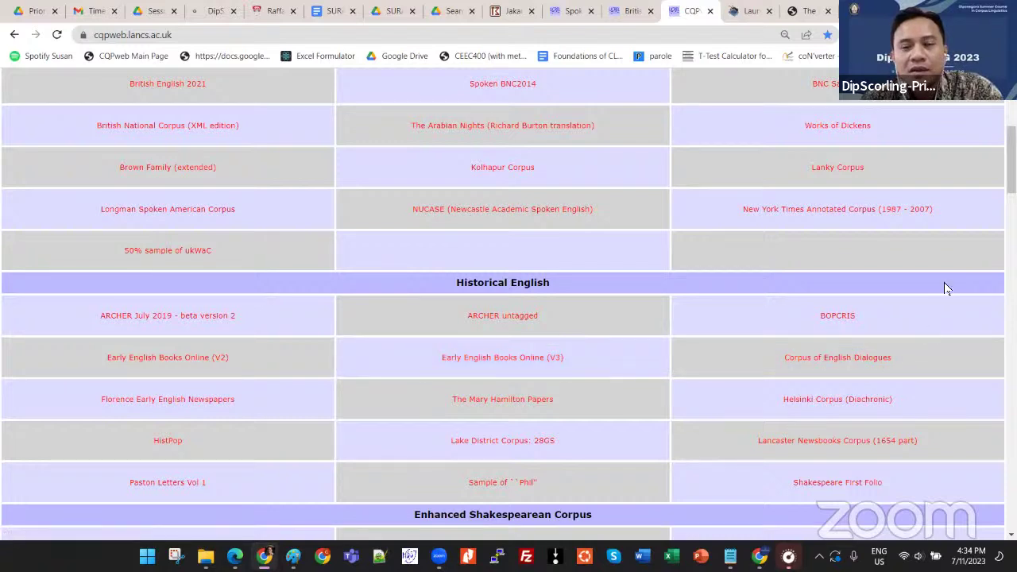
pyautogui.scroll(2, 1010, 159)
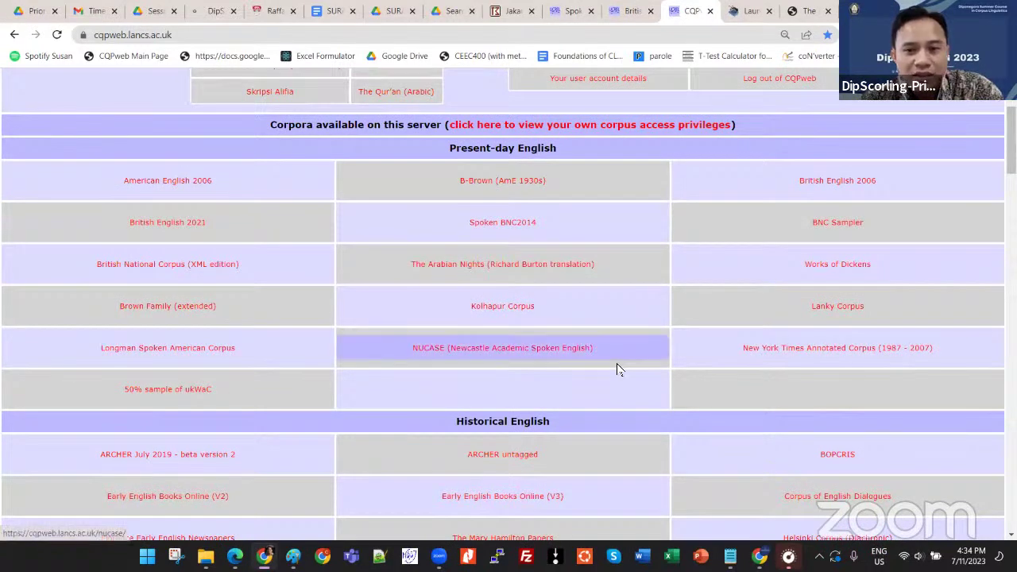
pyautogui.scroll(2, 986, 226)
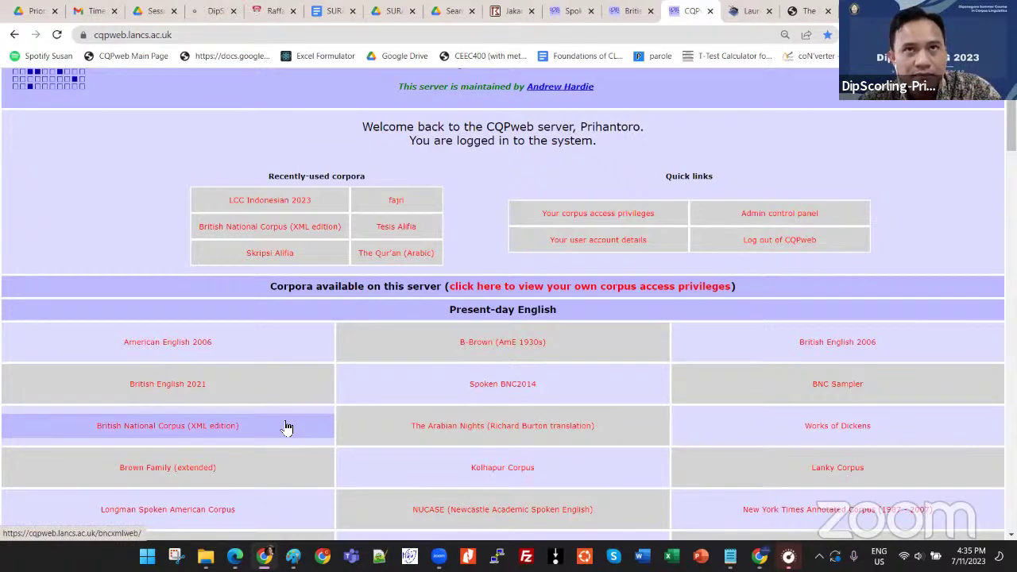
pyautogui.scroll(-3, 286, 428)
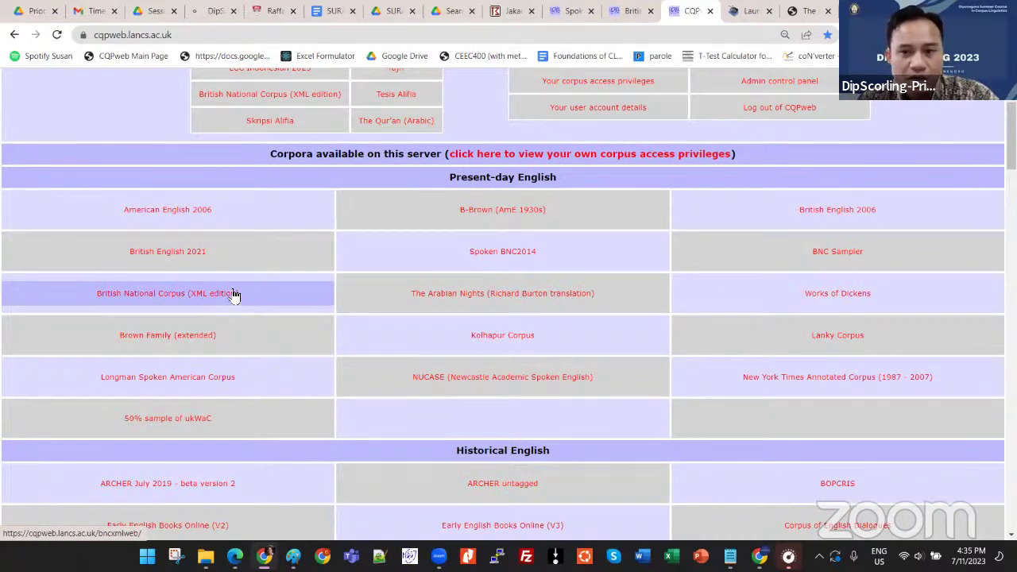
pyautogui.scroll(-1, 233, 310)
pyautogui.scroll(-3, 290, 307)
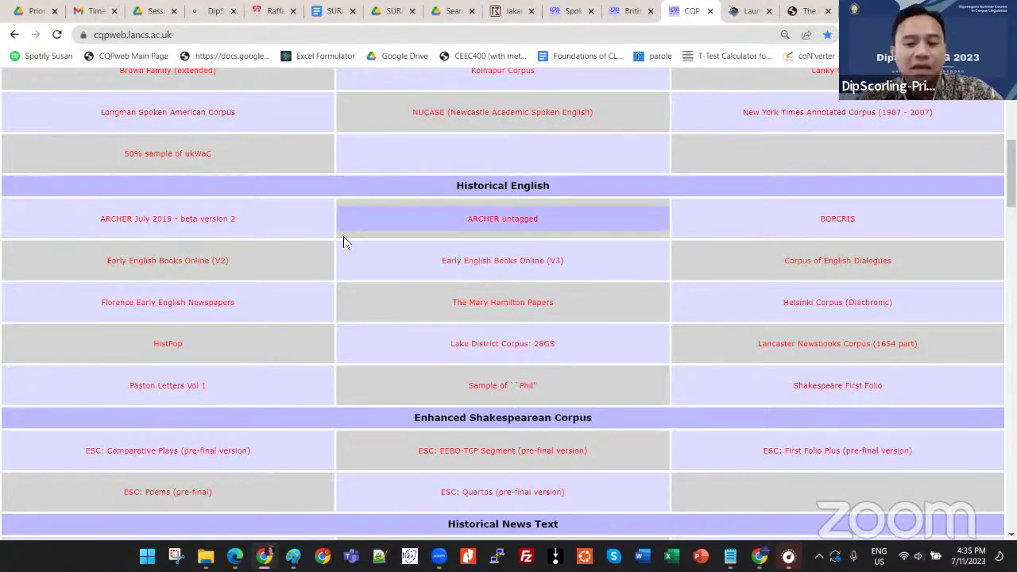
pyautogui.scroll(-5, 494, 265)
pyautogui.scroll(-2, 534, 254)
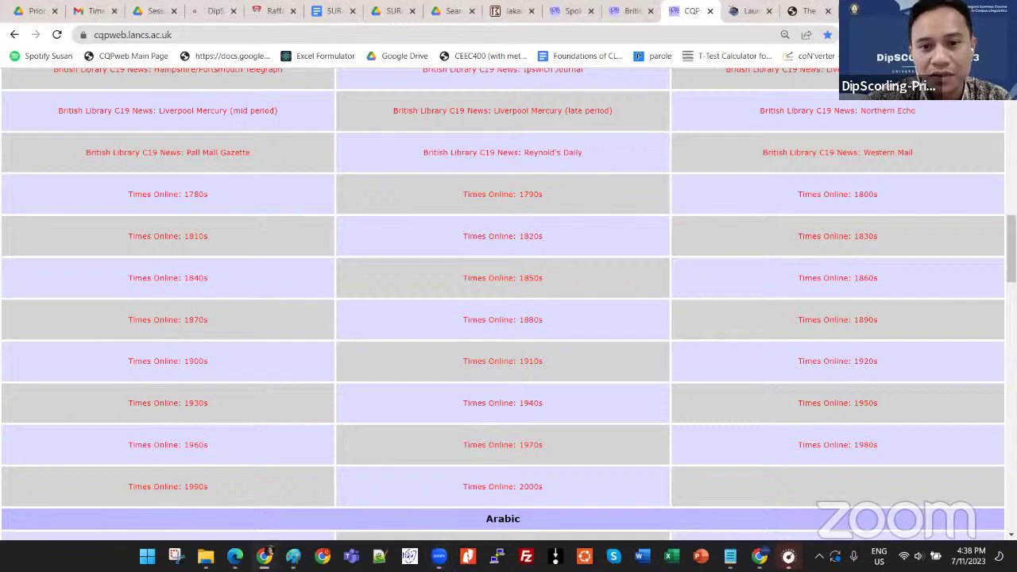
pyautogui.press('super+d')
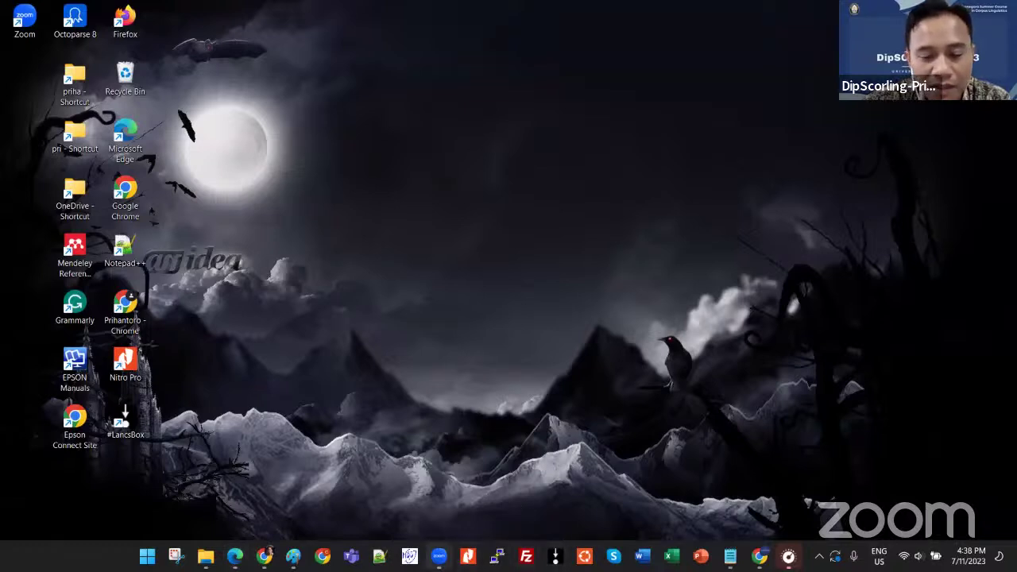
pyautogui.moveTo(439, 555)
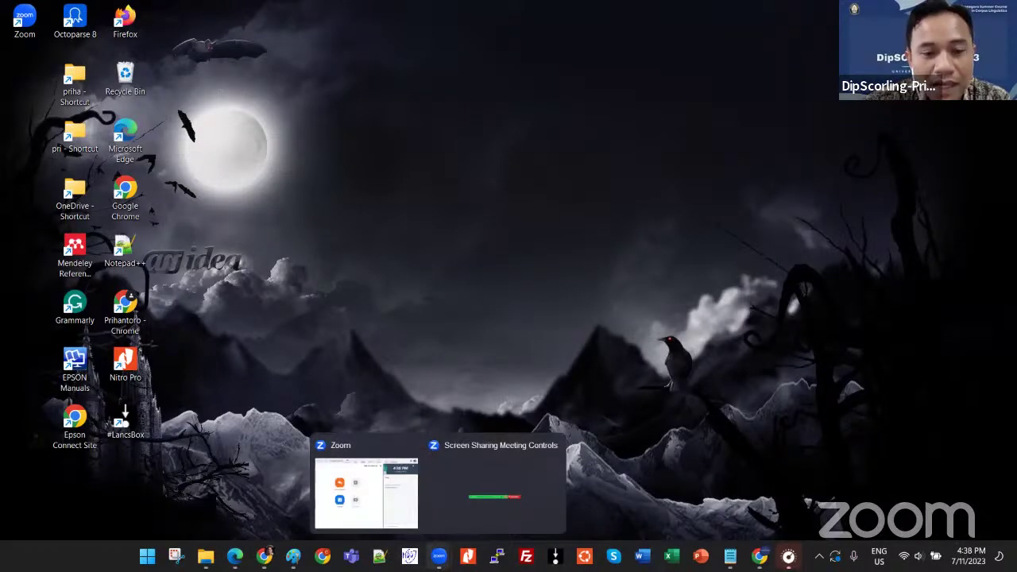
pyautogui.click(473, 498)
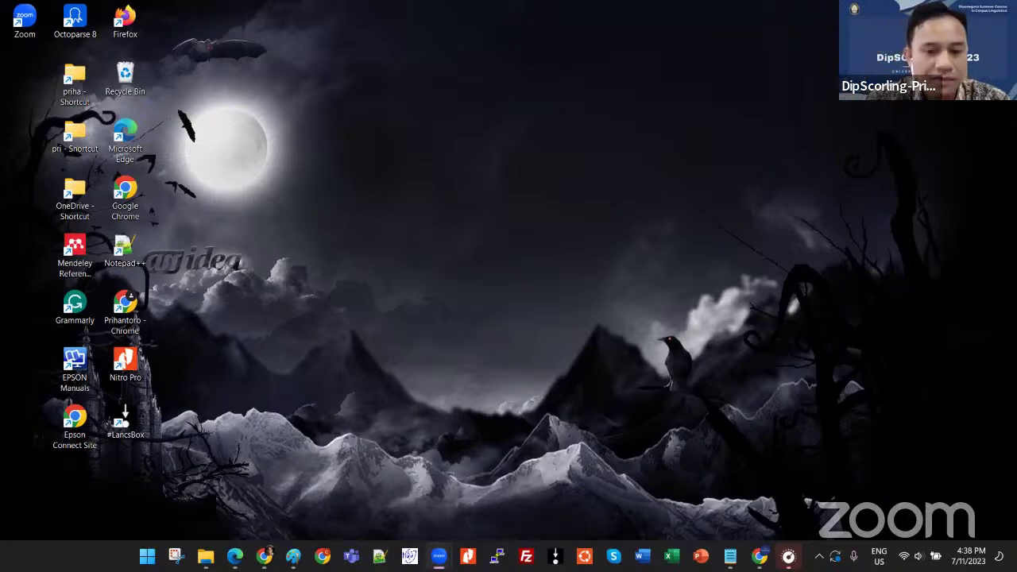
pyautogui.moveTo(438, 556)
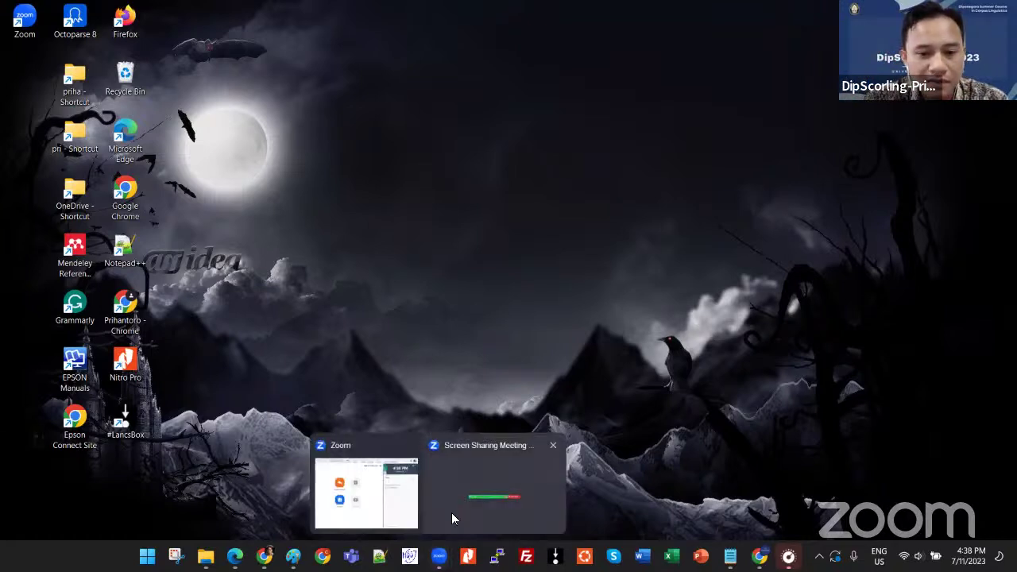
# Step: Switch back to Chrome and look through the whole CQPweb corpus list, including the Arabic, Learner English and South and East Asian sections
pyautogui.click(263, 556)
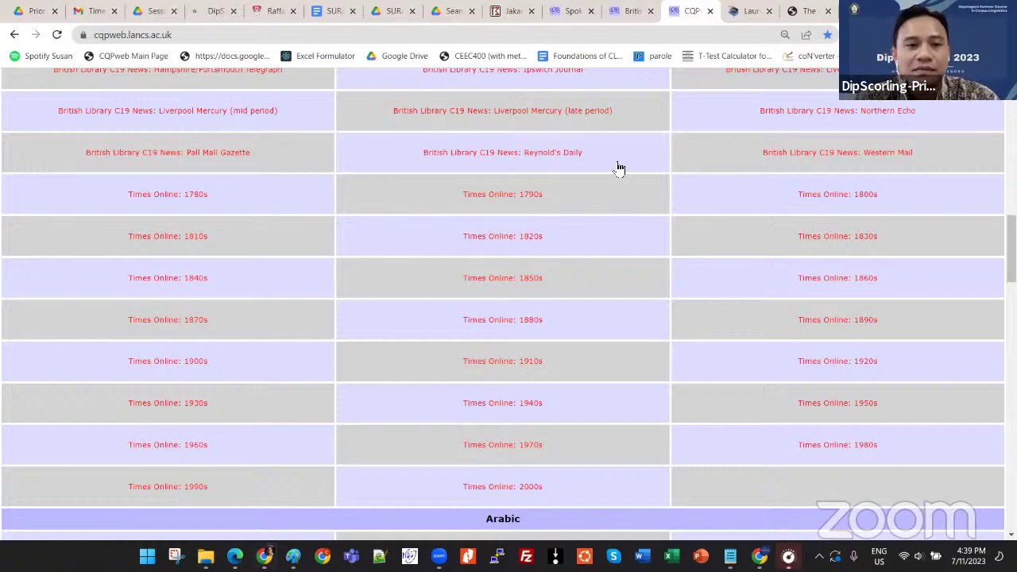
pyautogui.scroll(10, 380, 321)
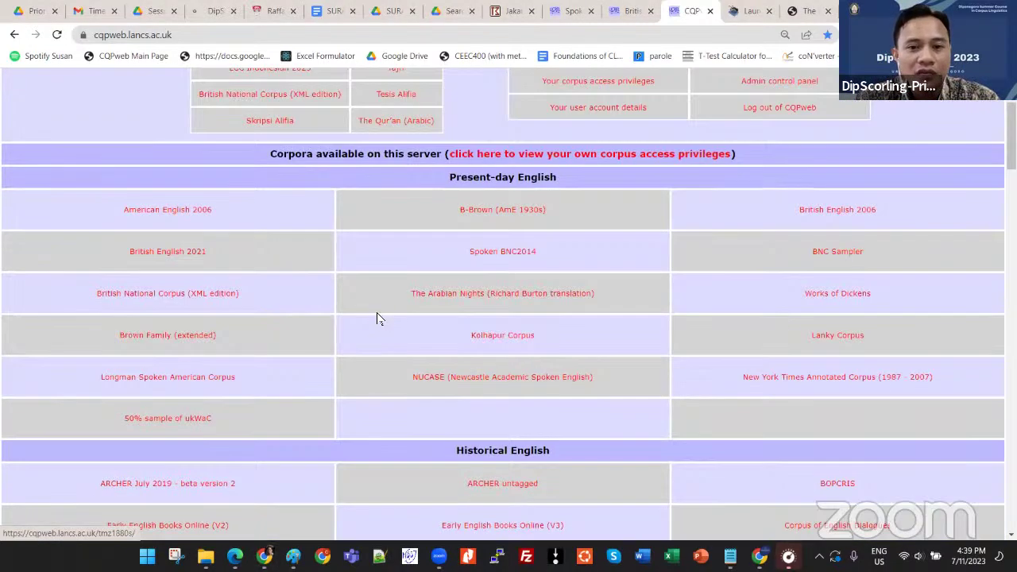
pyautogui.scroll(-1, 476, 313)
pyautogui.scroll(-20, 567, 306)
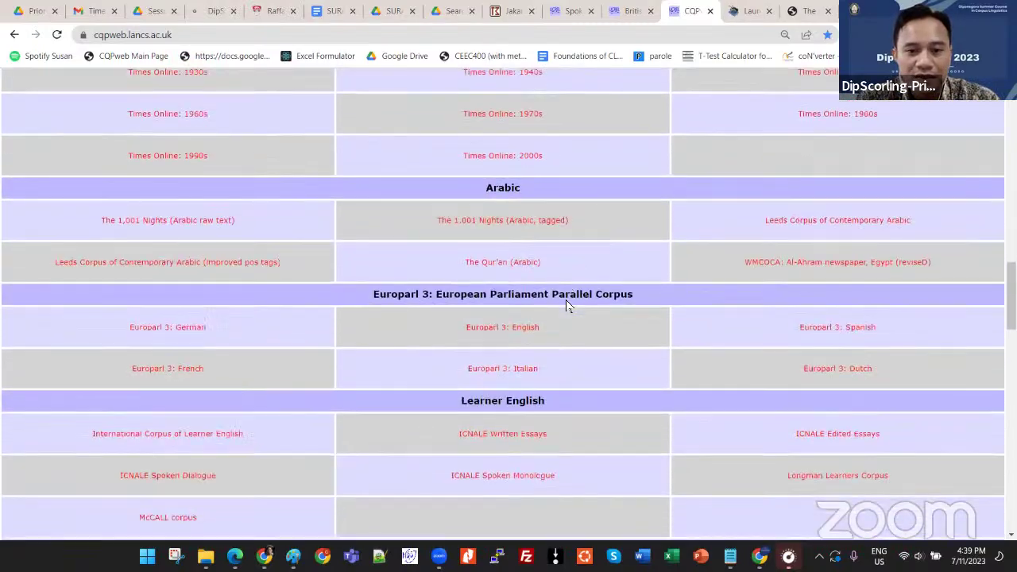
pyautogui.scroll(-10, 566, 305)
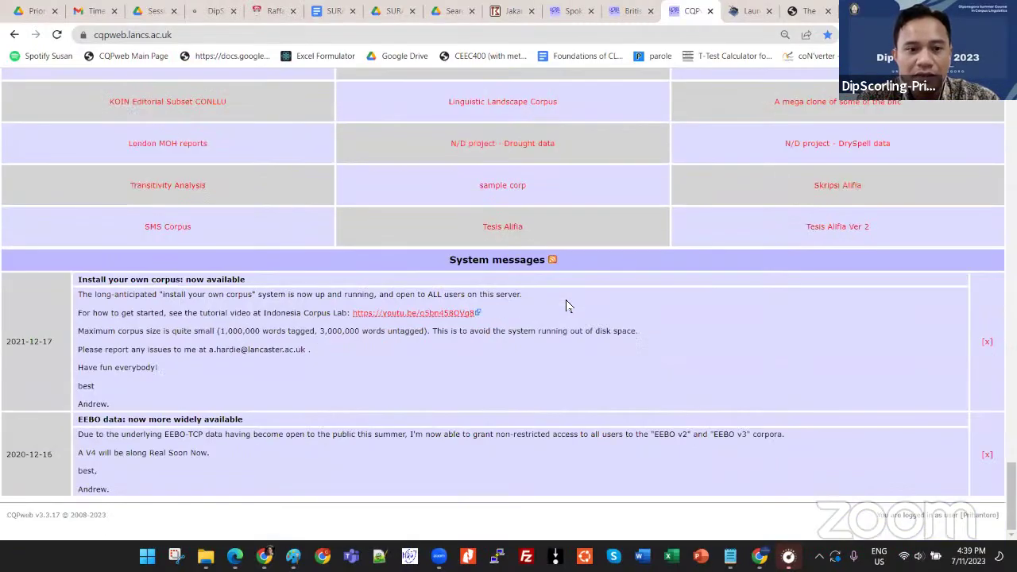
pyautogui.scroll(4, 566, 306)
pyautogui.scroll(15, 566, 306)
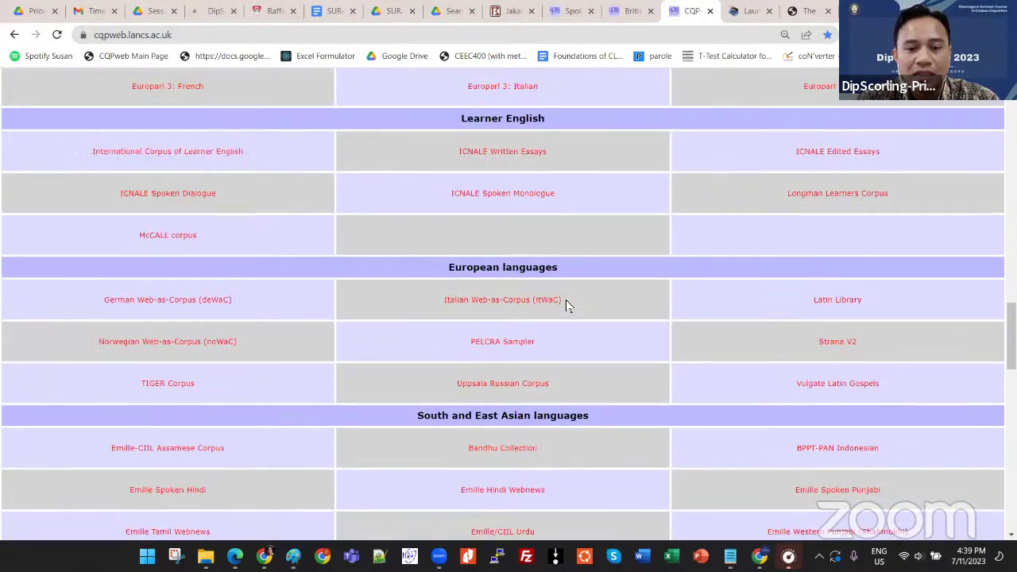
pyautogui.scroll(5, 568, 305)
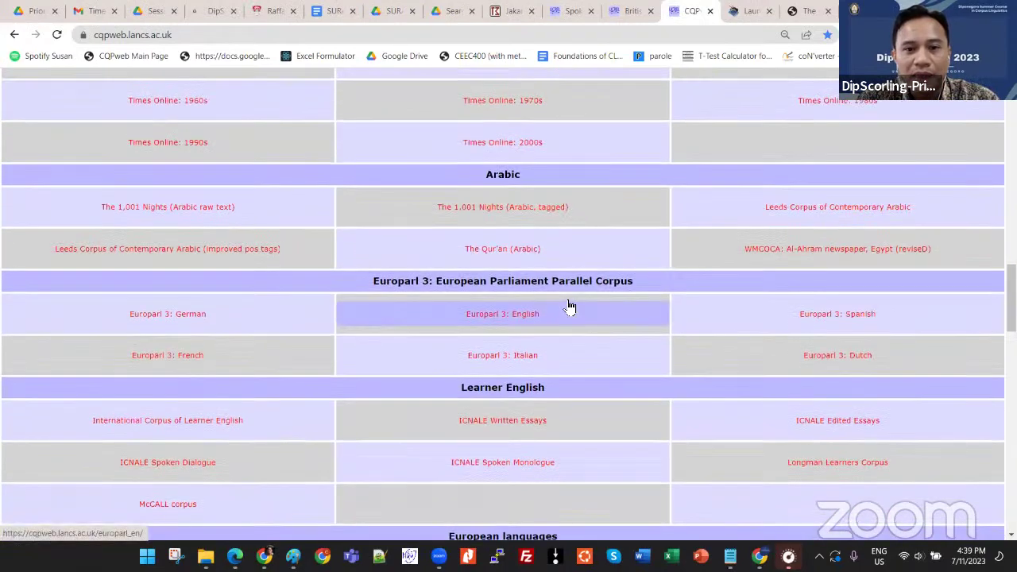
pyautogui.scroll(4, 568, 307)
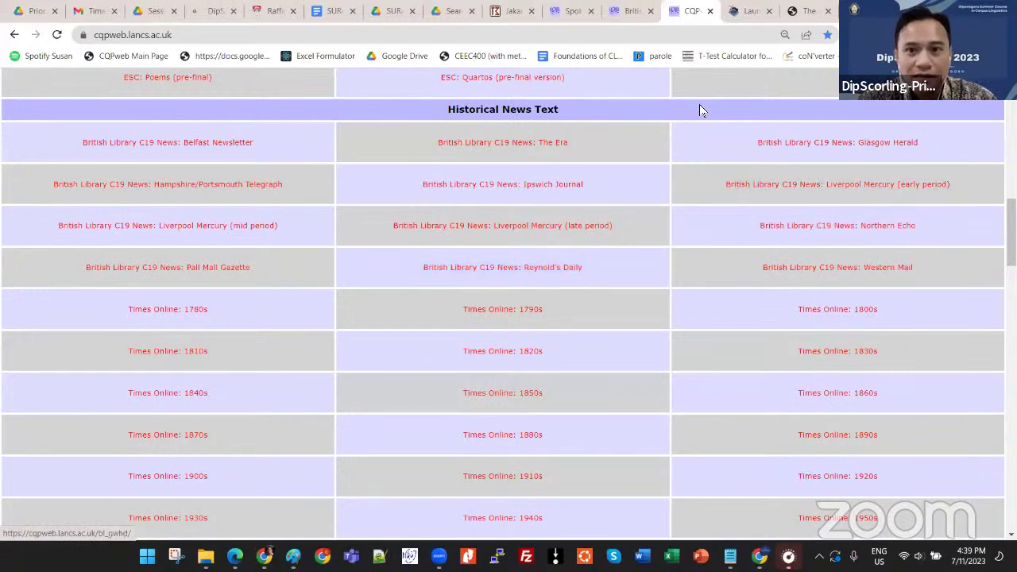
# Step: Find "lcc" on the page and open the LCC Indonesian 2023 corpus
pyautogui.hotkey('ctrl', 'f')
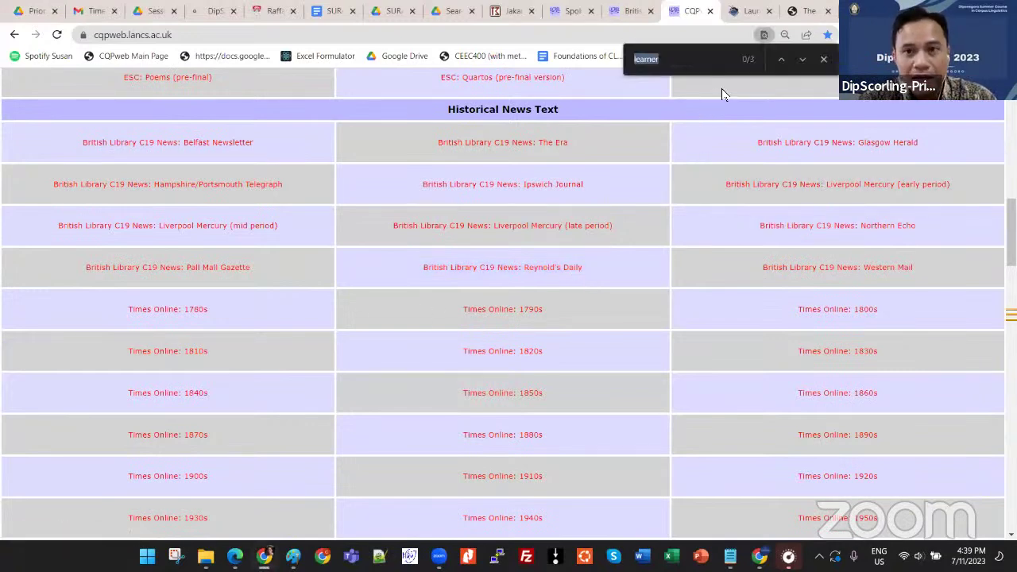
pyautogui.write('icn')
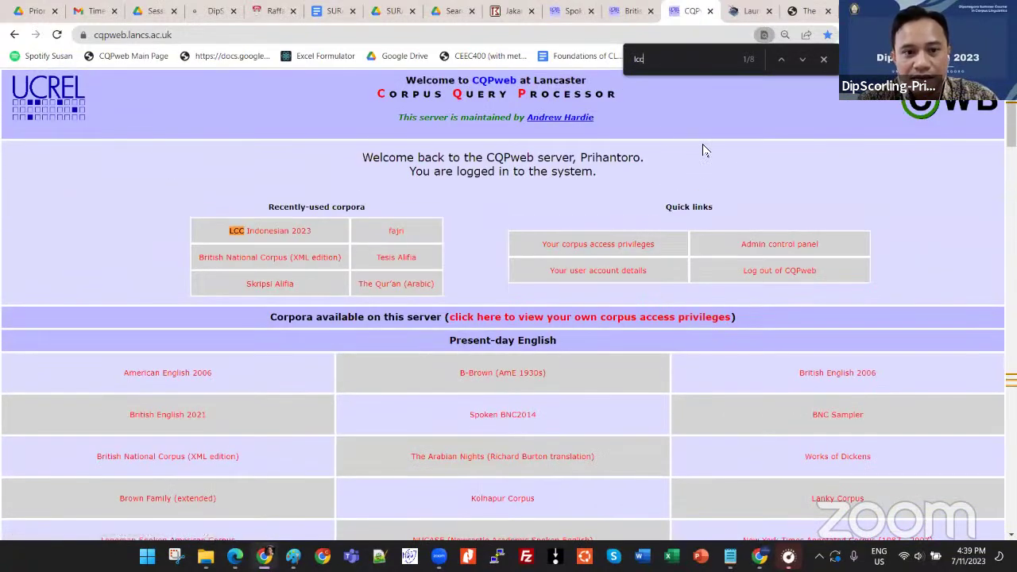
pyautogui.click(276, 232)
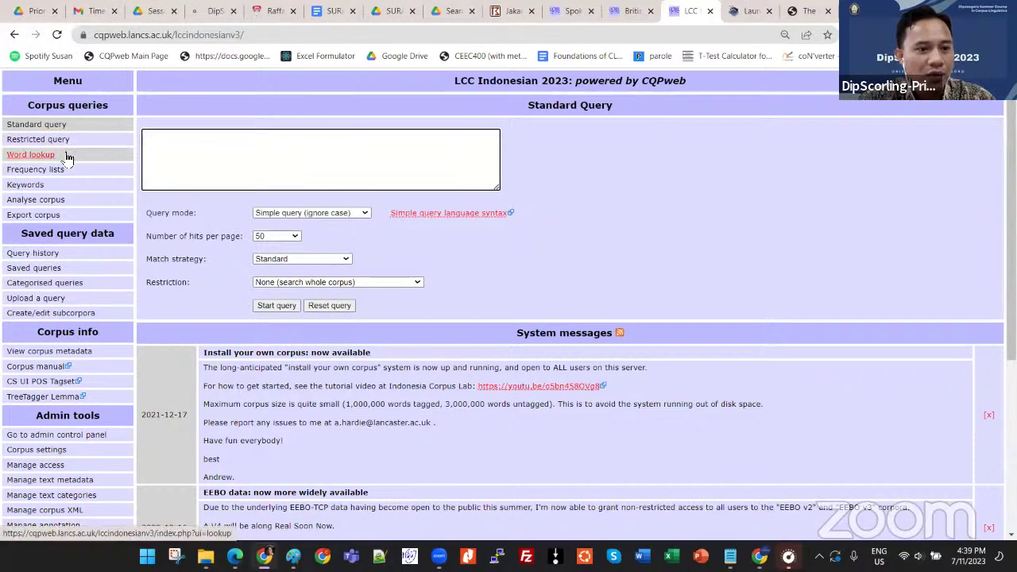
# Step: View the LCC Indonesian 2023 corpus manual, return to the corpus page and open the corpus metadata
pyautogui.scroll(-1, 68, 166)
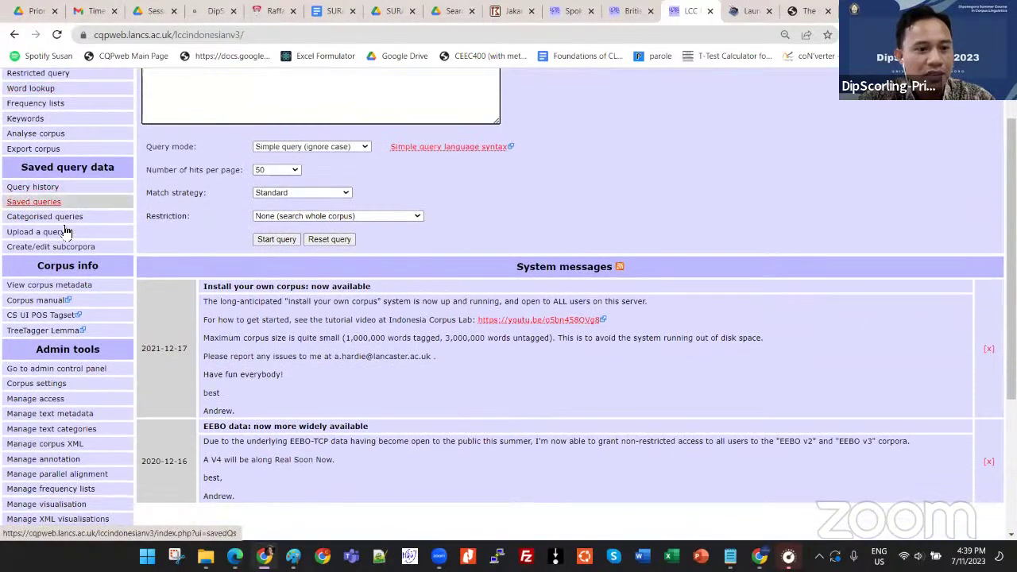
pyautogui.click(46, 303)
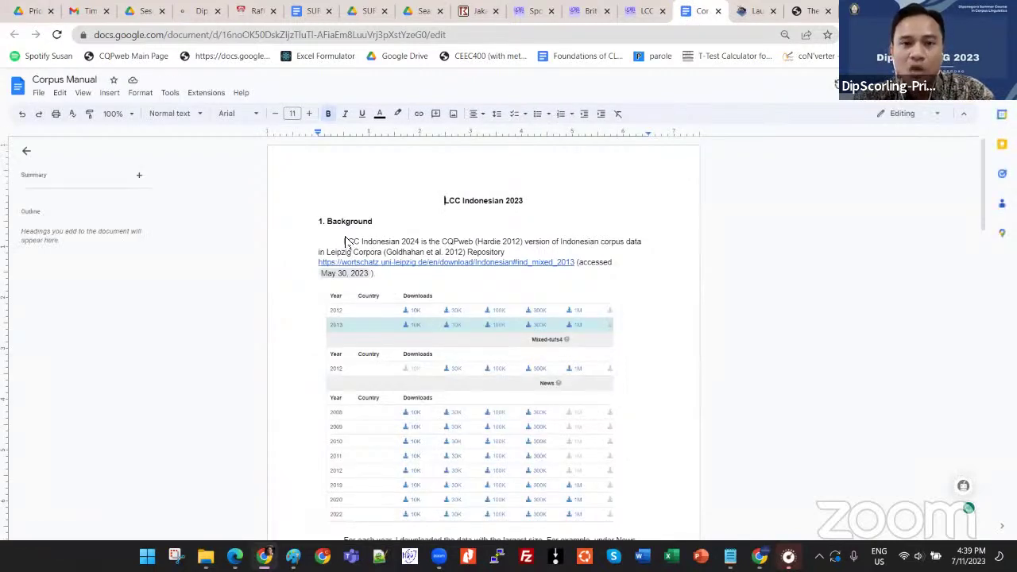
pyautogui.click(651, 9)
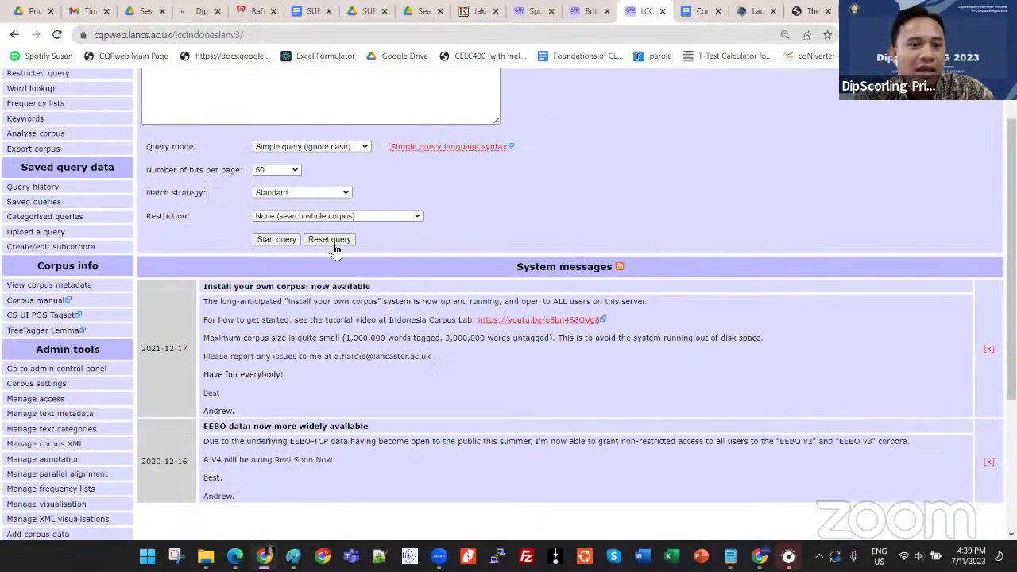
pyautogui.scroll(1, 437, 263)
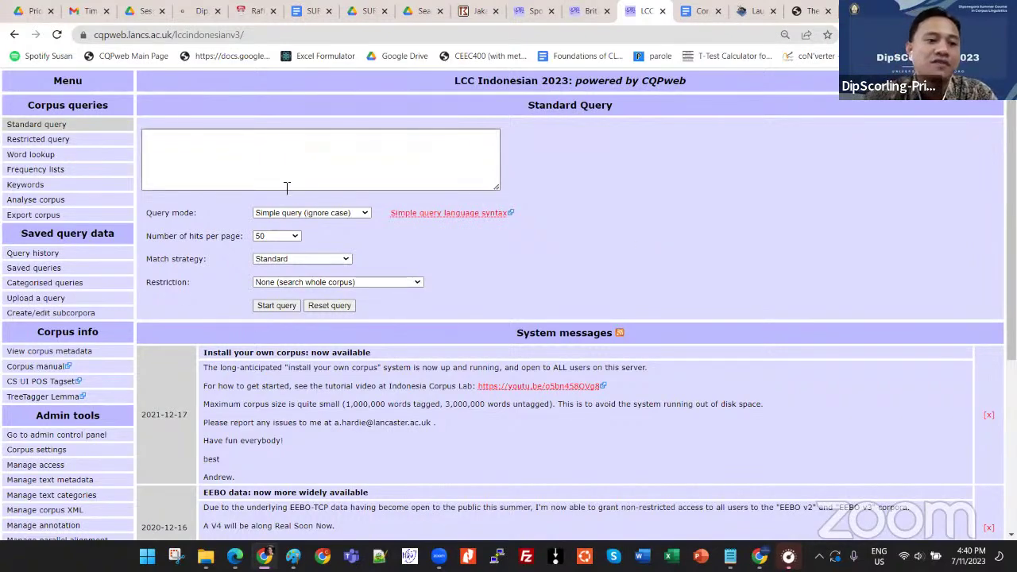
pyautogui.click(87, 353)
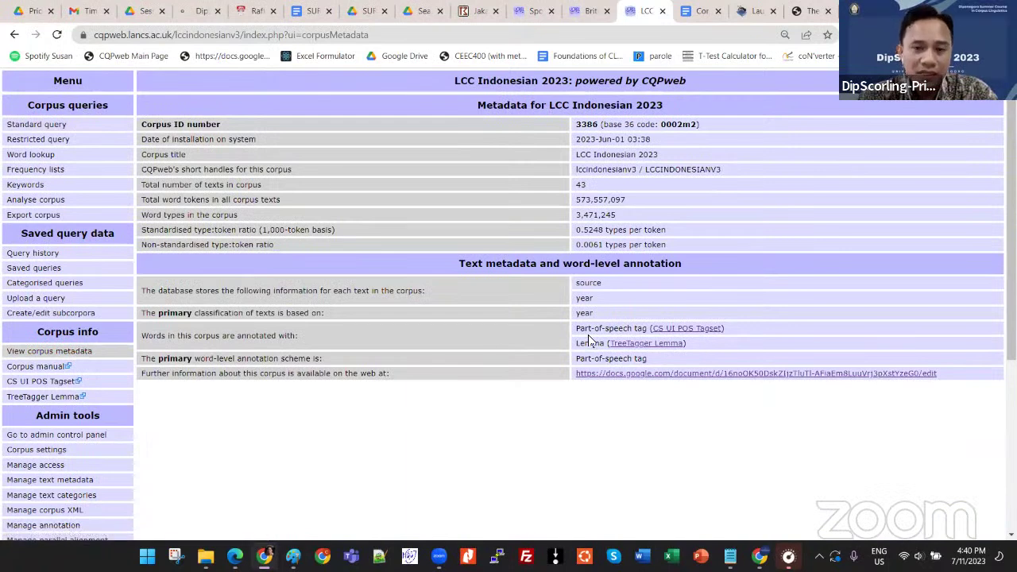
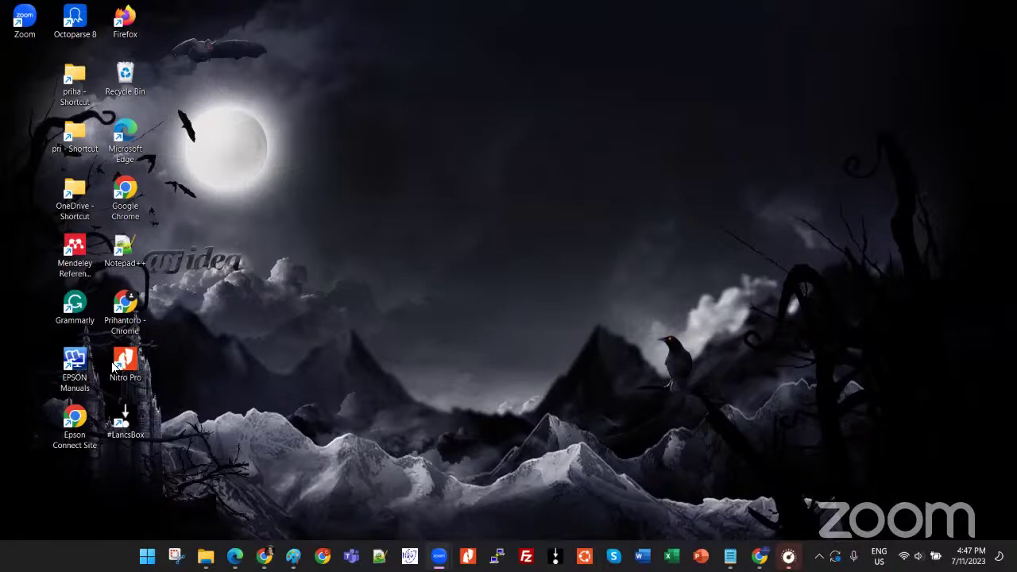
# Step: Switch back to Chrome, open Google in a new tab and search for "docx2txt"
pyautogui.click(263, 556)
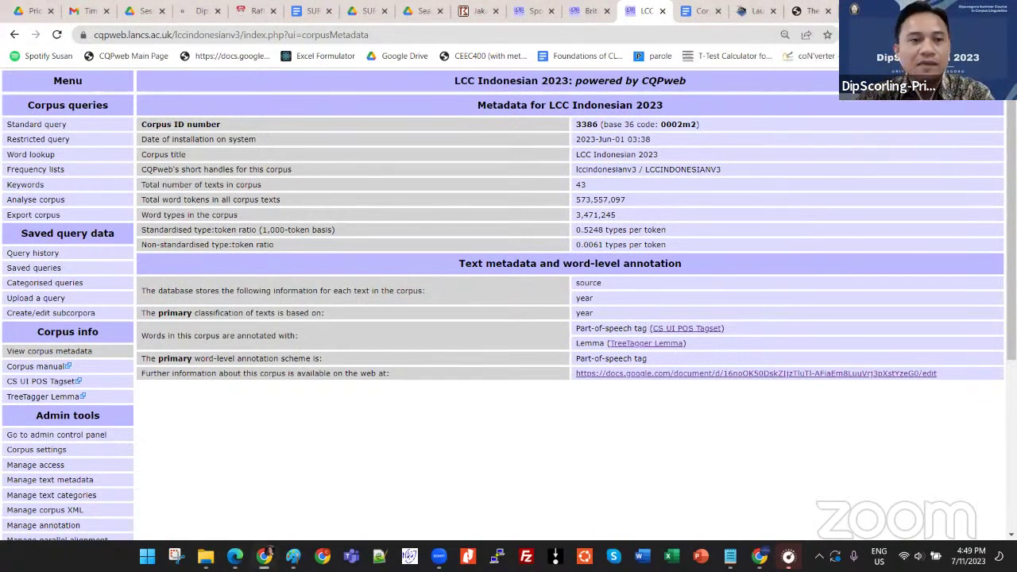
pyautogui.click(847, 11)
pyautogui.write('go')
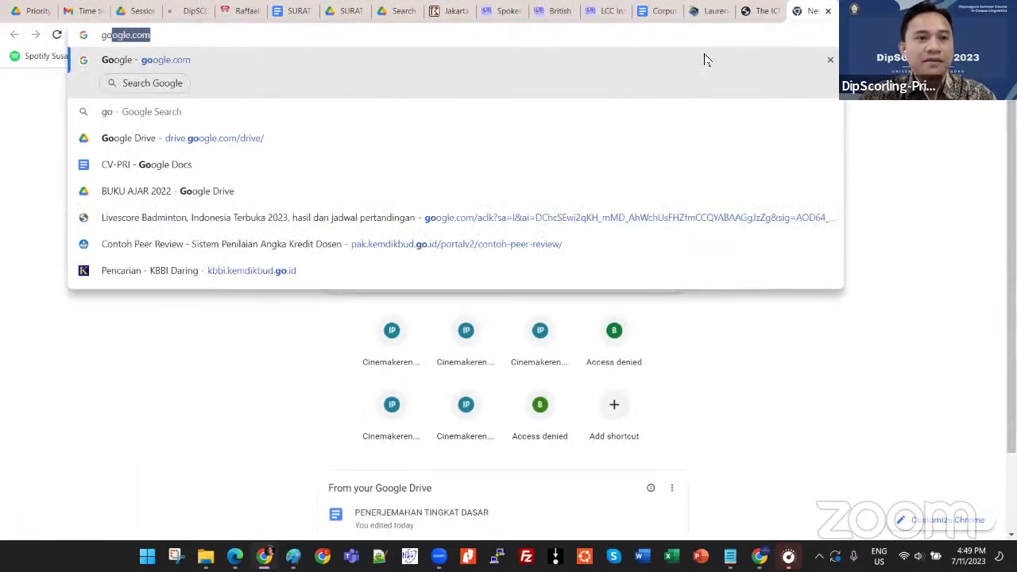
pyautogui.click(706, 59)
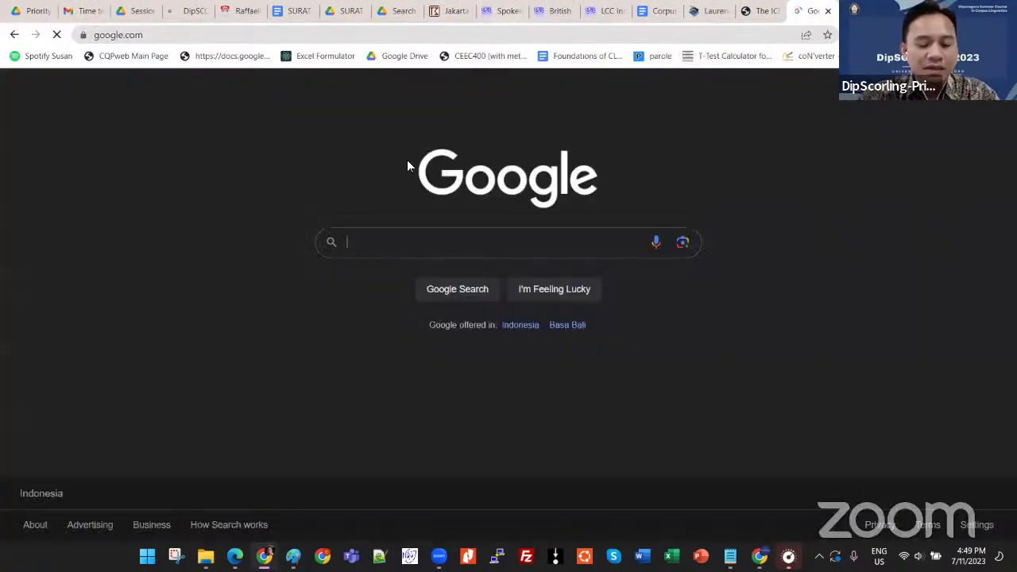
pyautogui.write('do')
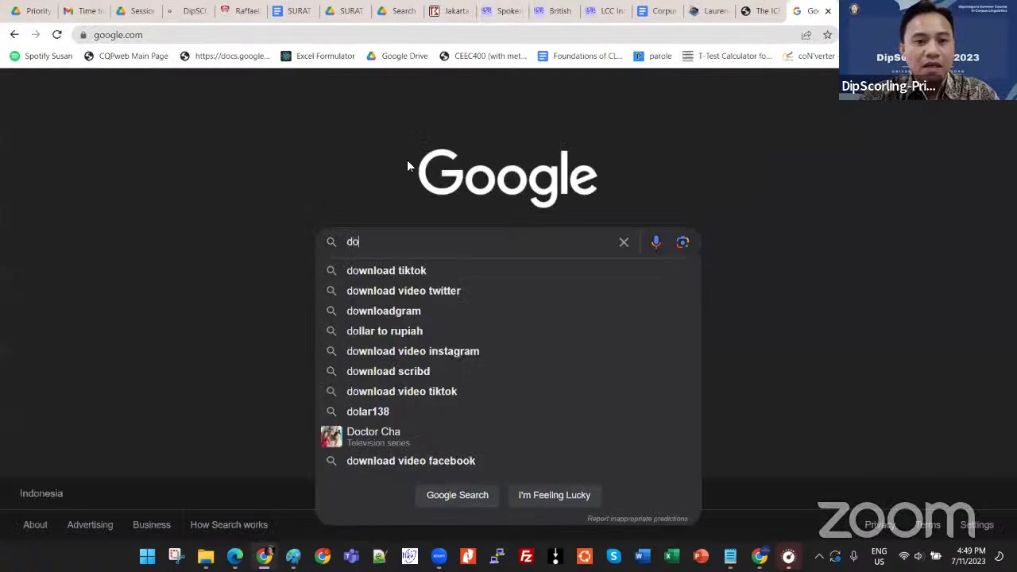
pyautogui.write('cx2')
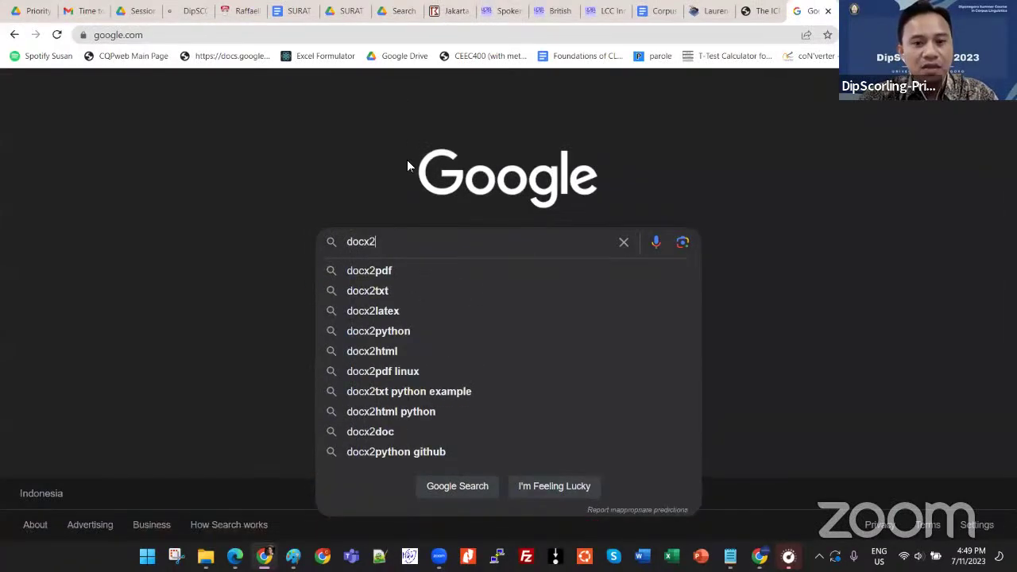
pyautogui.write('txt')
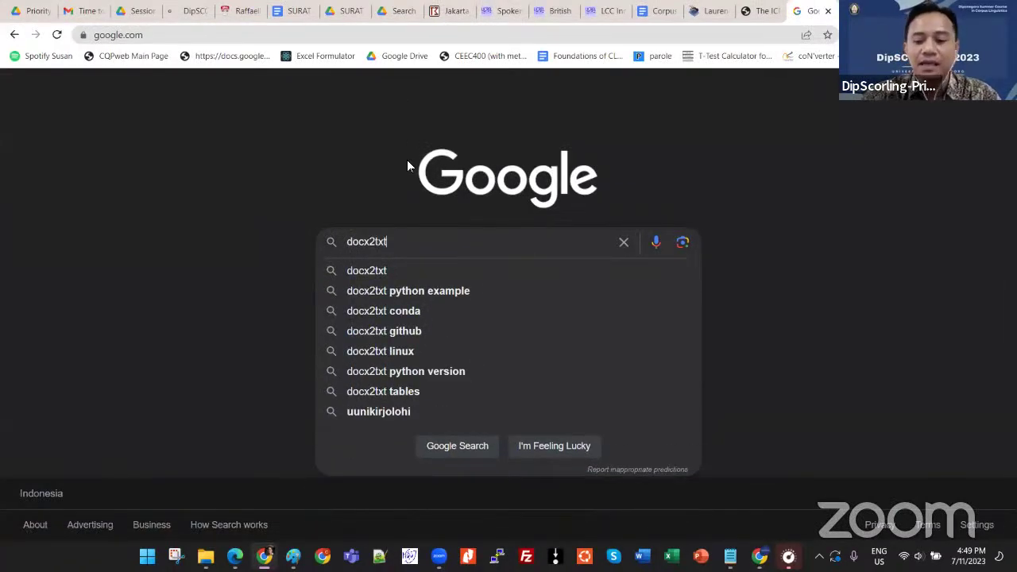
pyautogui.press('Return')
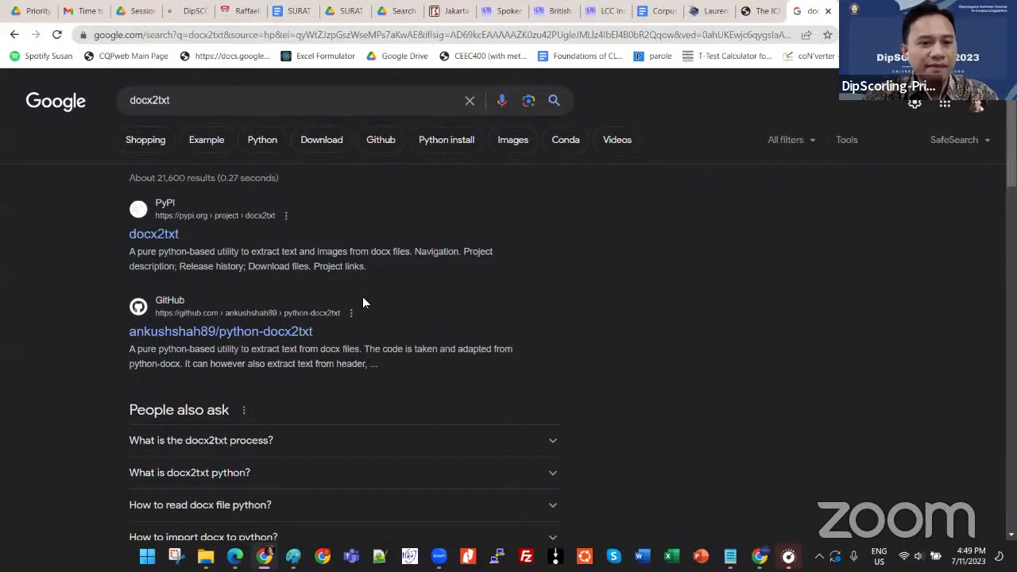
# Step: Look through the docx2txt search results for tools that convert Word documents to plain text
pyautogui.scroll(-5, 363, 297)
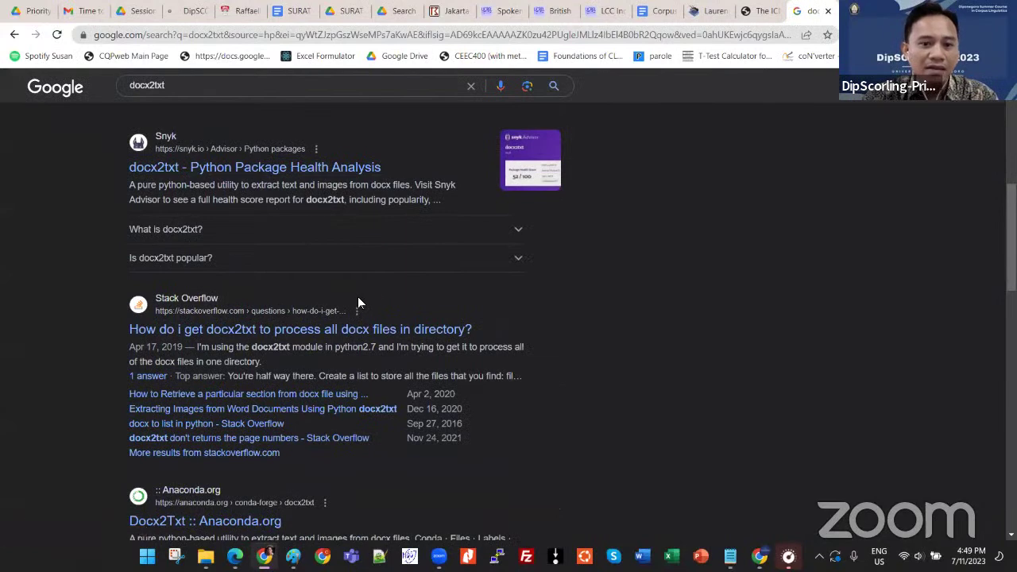
pyautogui.scroll(-3, 395, 330)
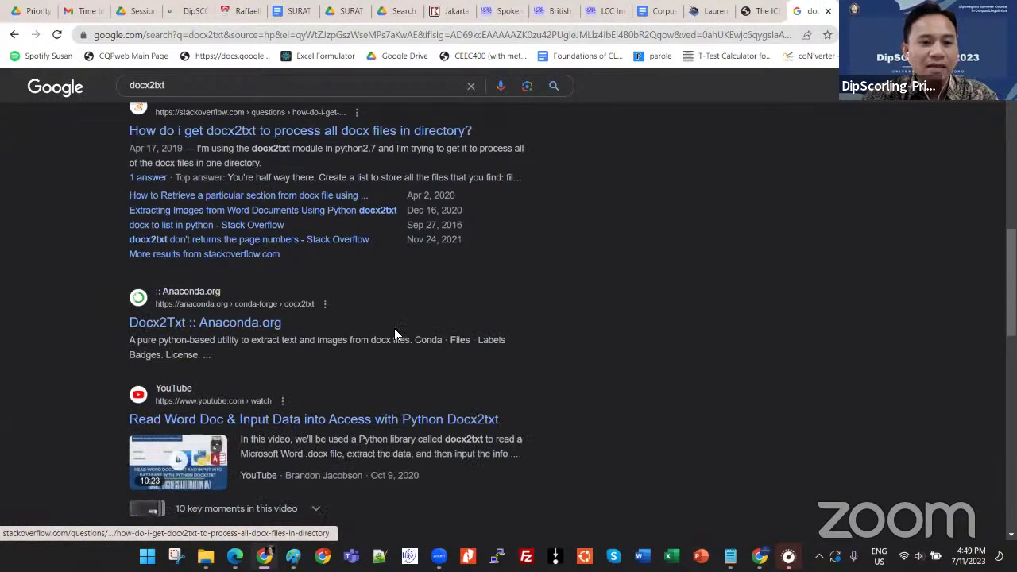
pyautogui.scroll(-3, 297, 320)
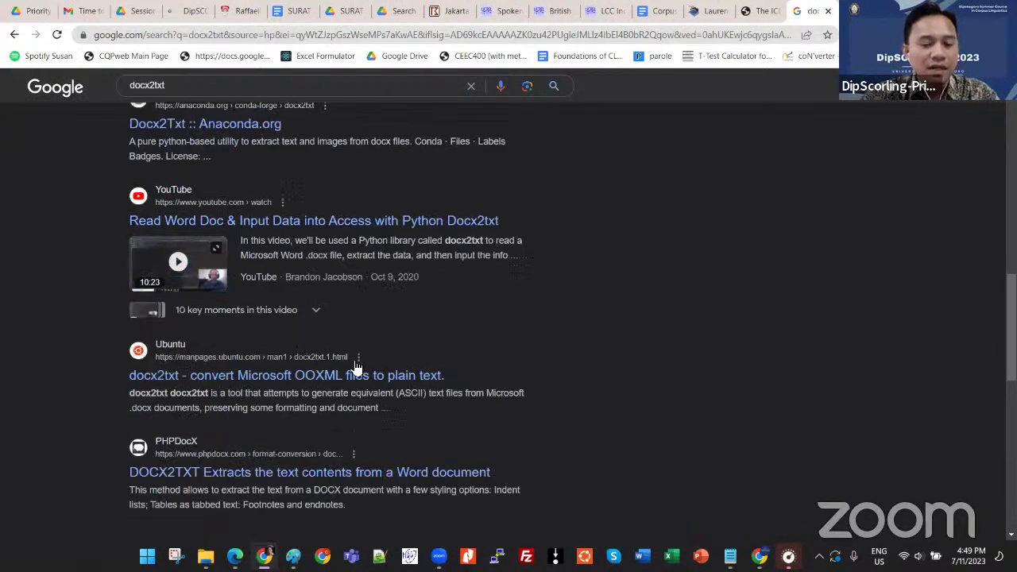
pyautogui.scroll(-4, 357, 370)
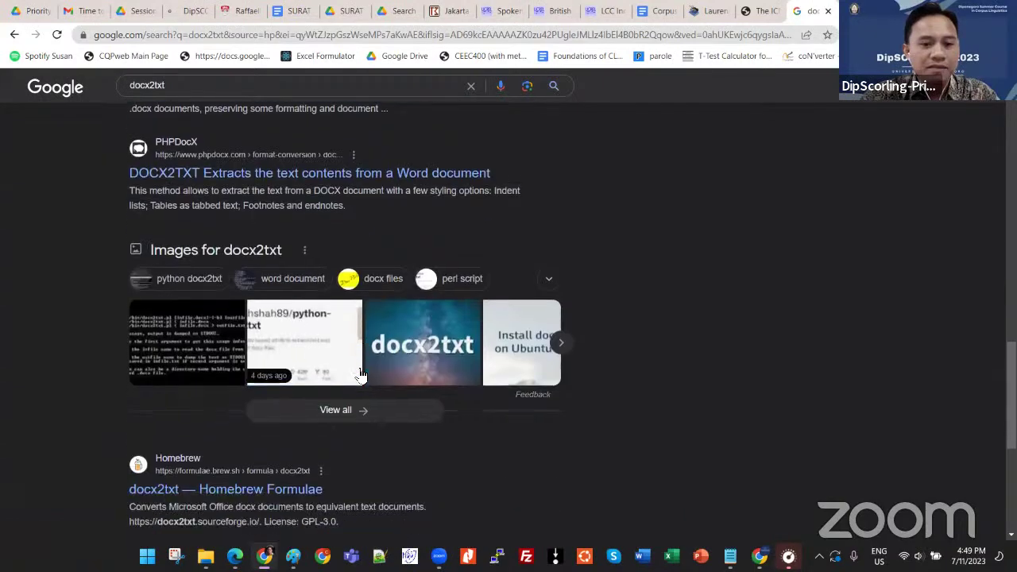
pyautogui.scroll(-4, 357, 370)
pyautogui.scroll(4, 290, 274)
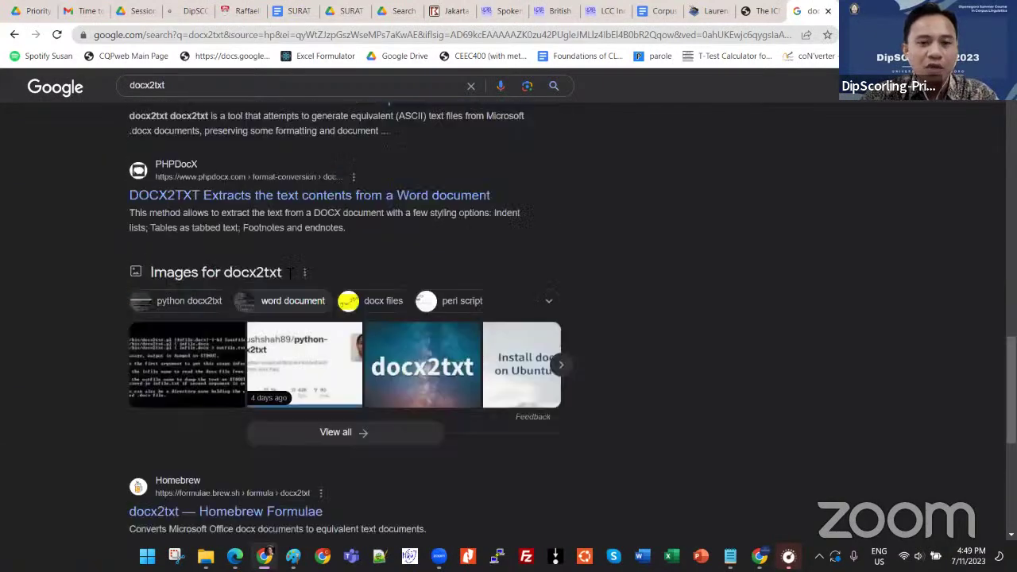
pyautogui.scroll(10, 293, 271)
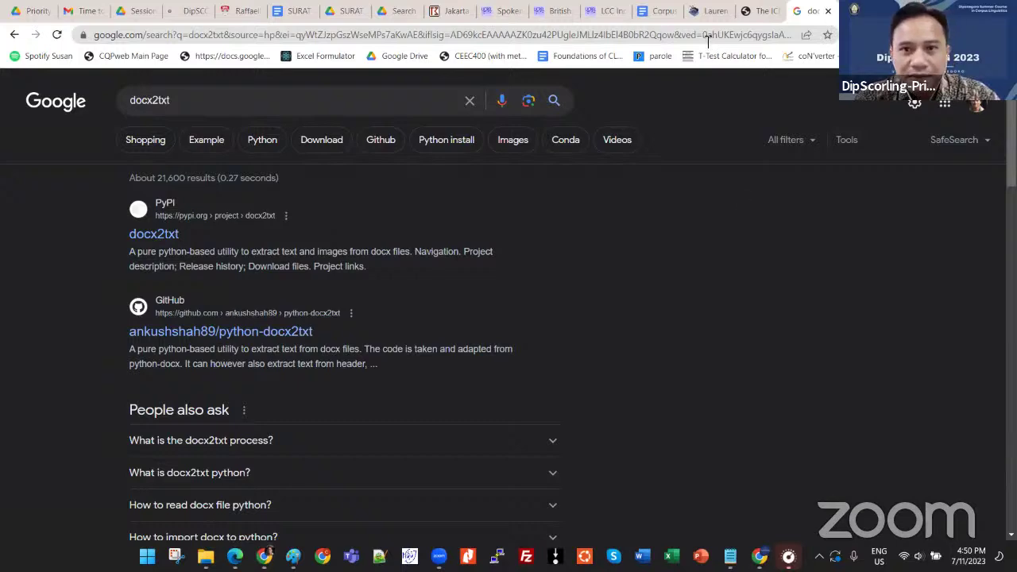
# Step: Return to LCC Indonesian 2023 and reopen its Standard Query page by shortening the address to cqpweb.lancs.ac.uk/lccindonesianv3/
pyautogui.click(616, 10)
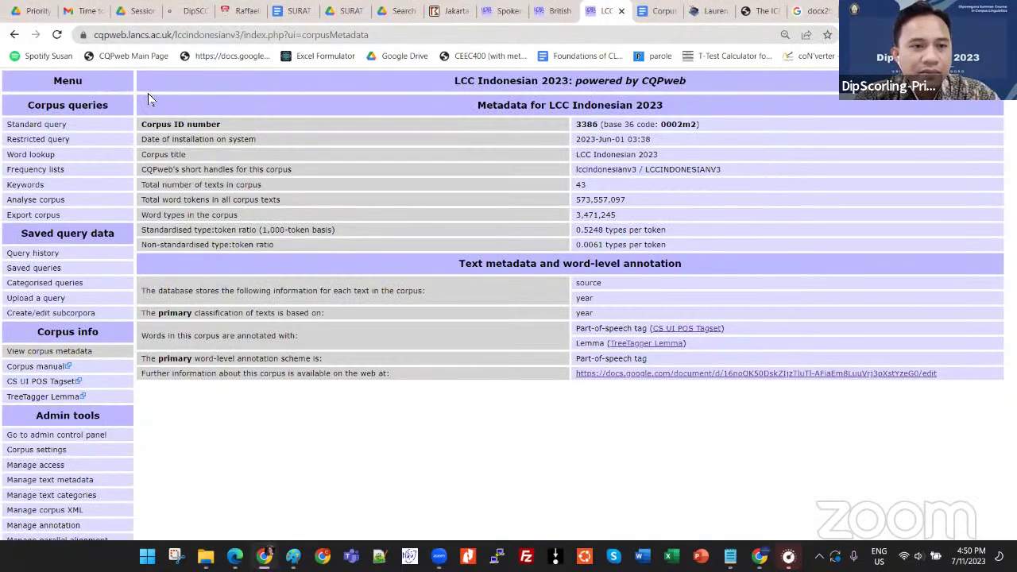
pyautogui.moveTo(429, 34); pyautogui.dragTo(243, 35)
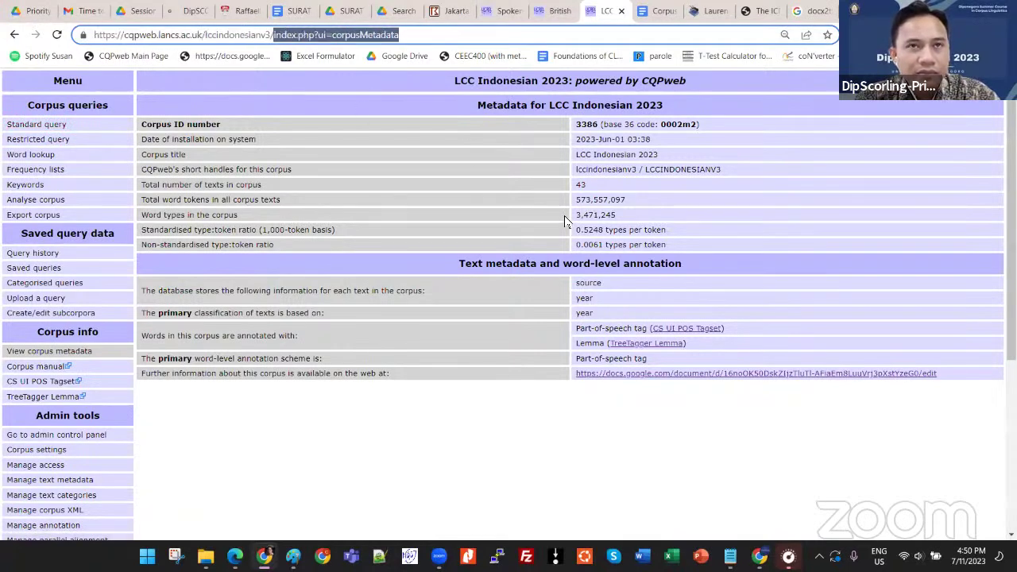
pyautogui.press('BackSpace')
pyautogui.press('Return')
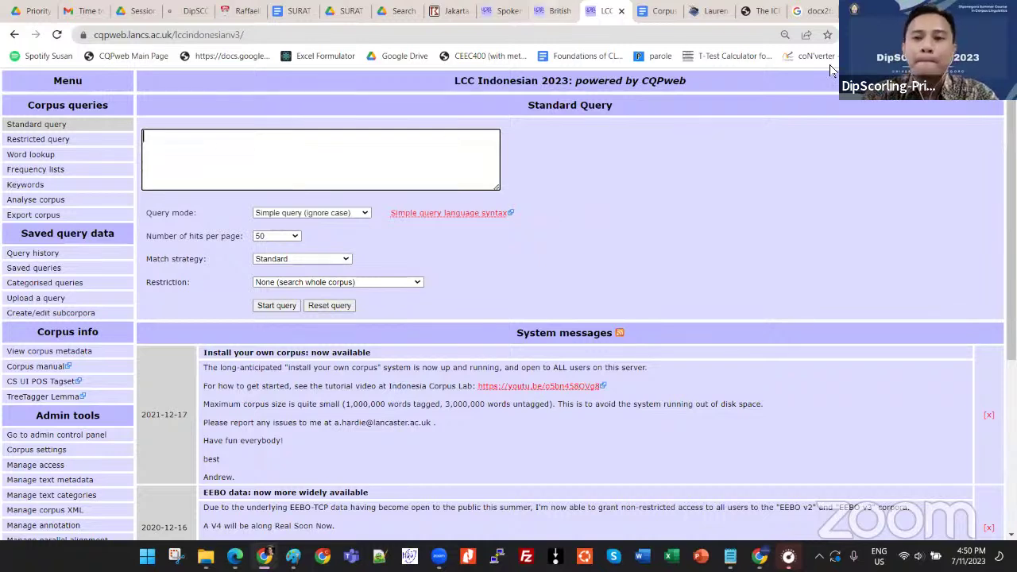
# Step: Go back to the Google results page and search for "uam corpus tool" instead
pyautogui.moveTo(823, 17)
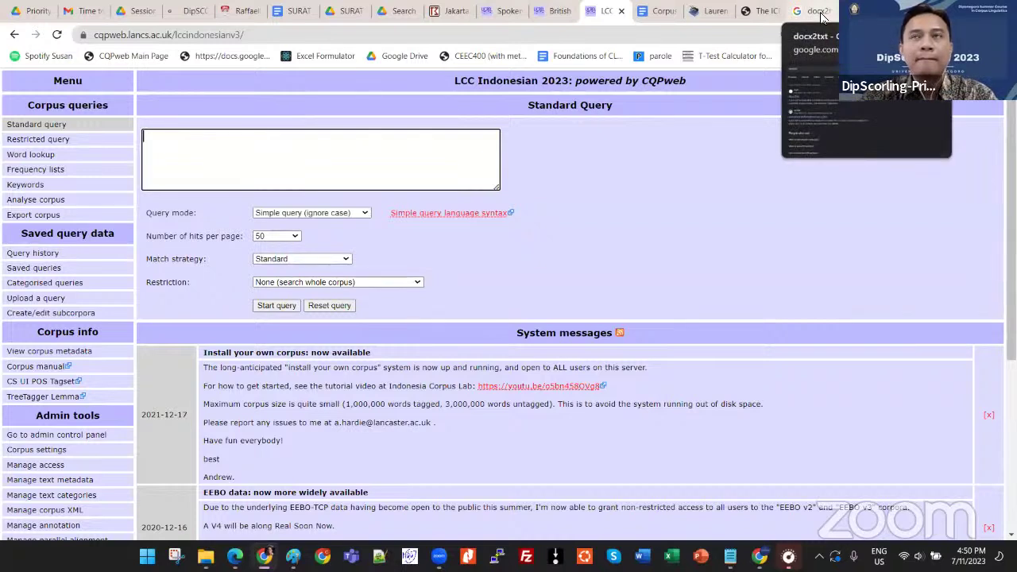
pyautogui.click(821, 12)
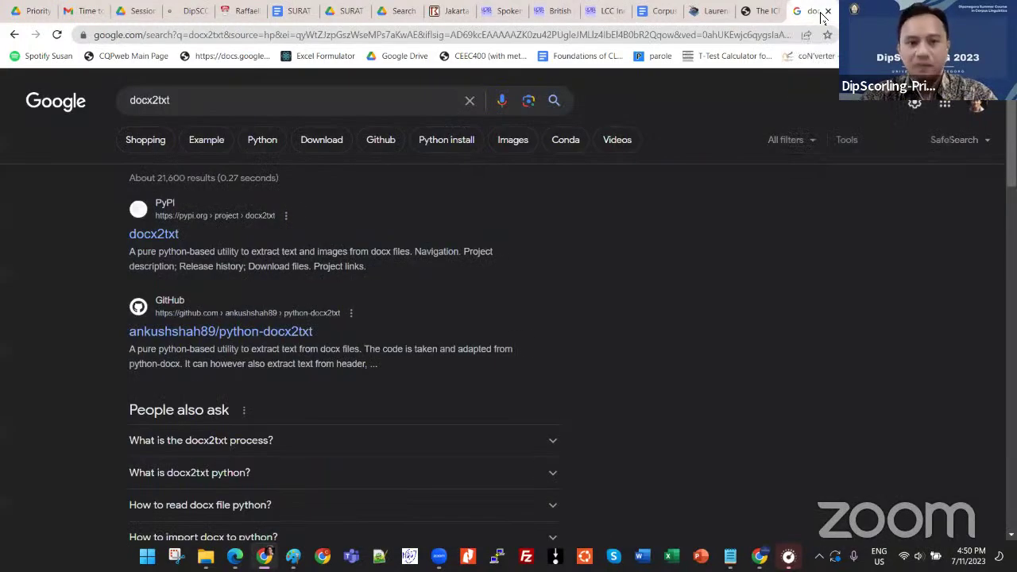
pyautogui.click(375, 95)
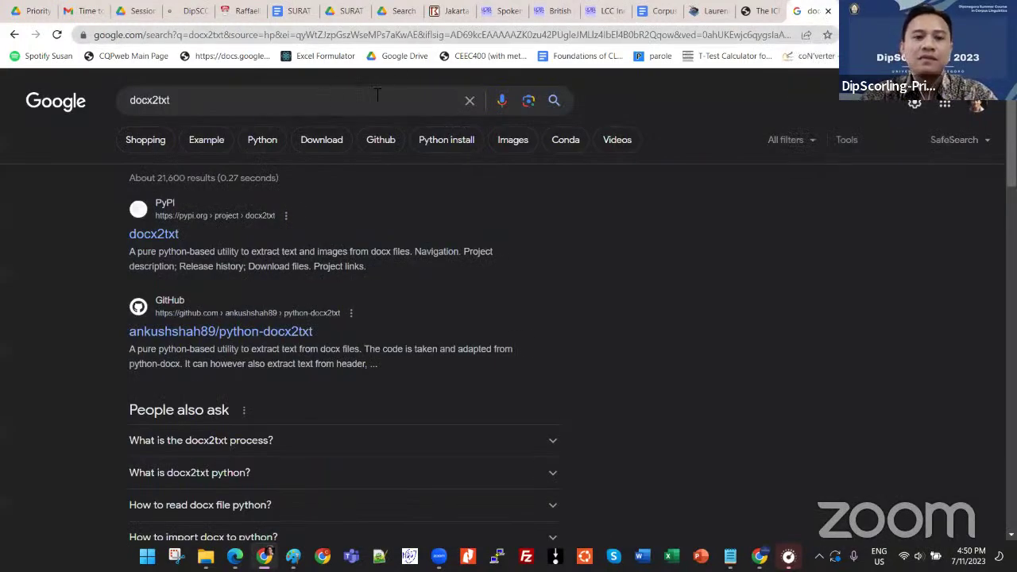
pyautogui.hotkey('ctrl', 'a')
pyautogui.write('uam cirpus')
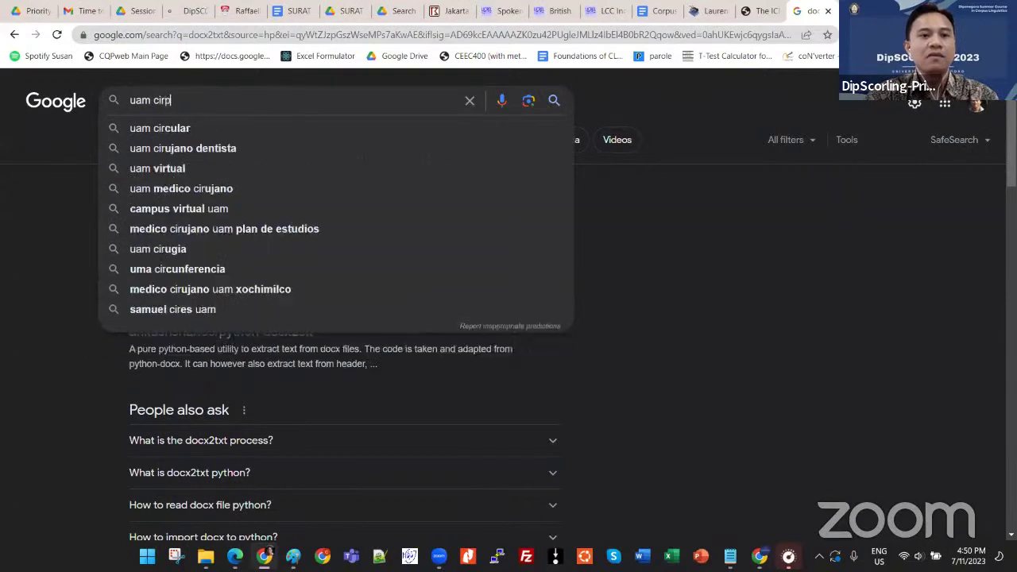
pyautogui.press('BackSpace')
pyautogui.press('BackSpace')
pyautogui.press('BackSpace')
pyautogui.press('BackSpace')
pyautogui.press('BackSpace')
pyautogui.write('orpus tool')
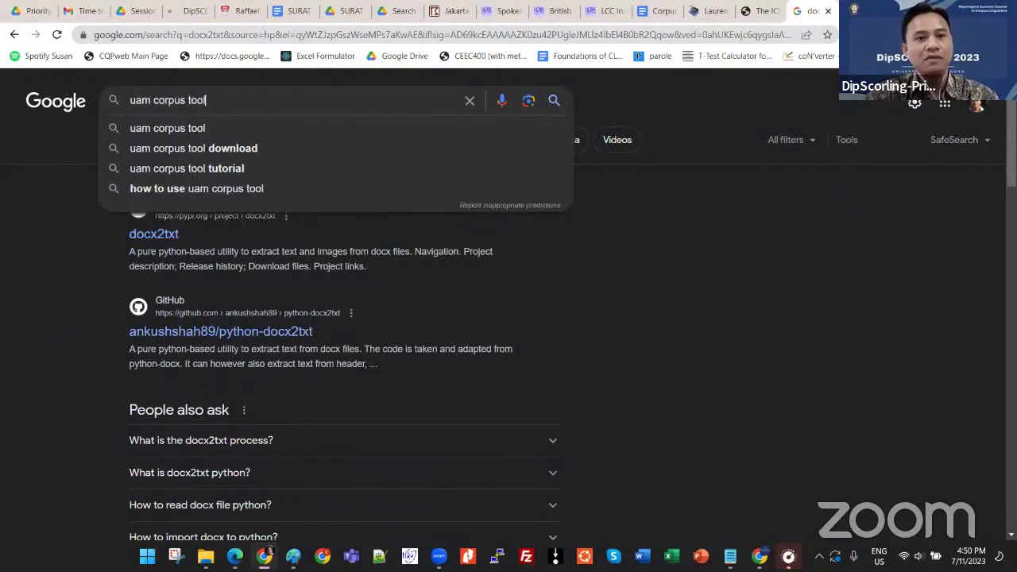
pyautogui.press('Return')
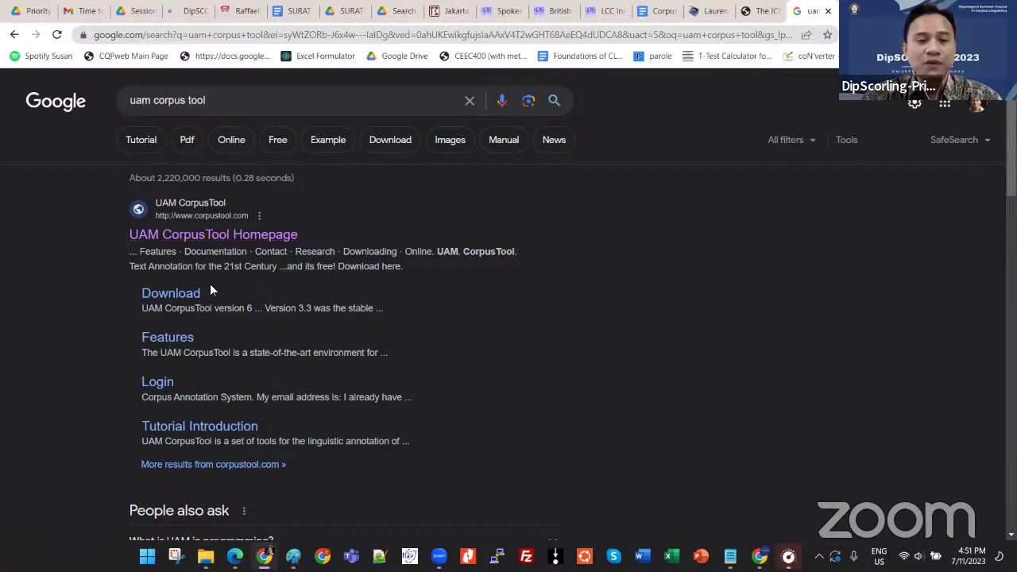
# Step: Open the UAM CorpusTool homepage from the search results and select its full web address
pyautogui.click(237, 239)
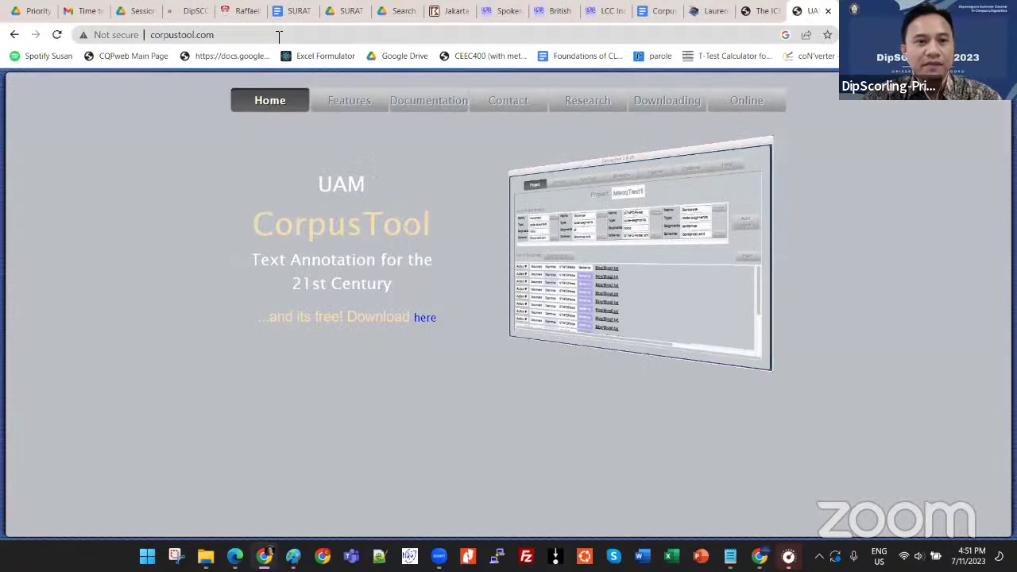
pyautogui.doubleClick(279, 35)
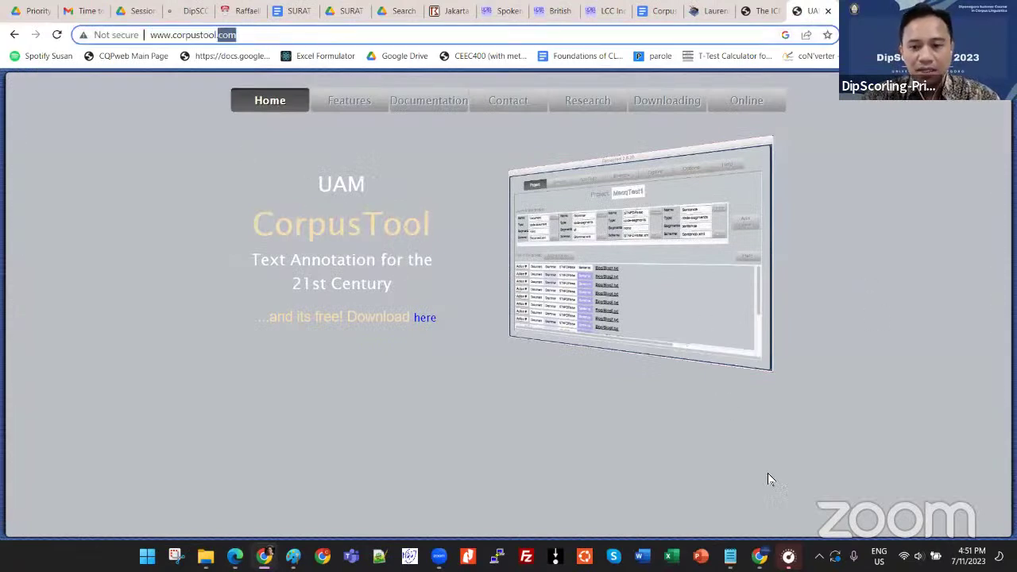
pyautogui.click(97, 497)
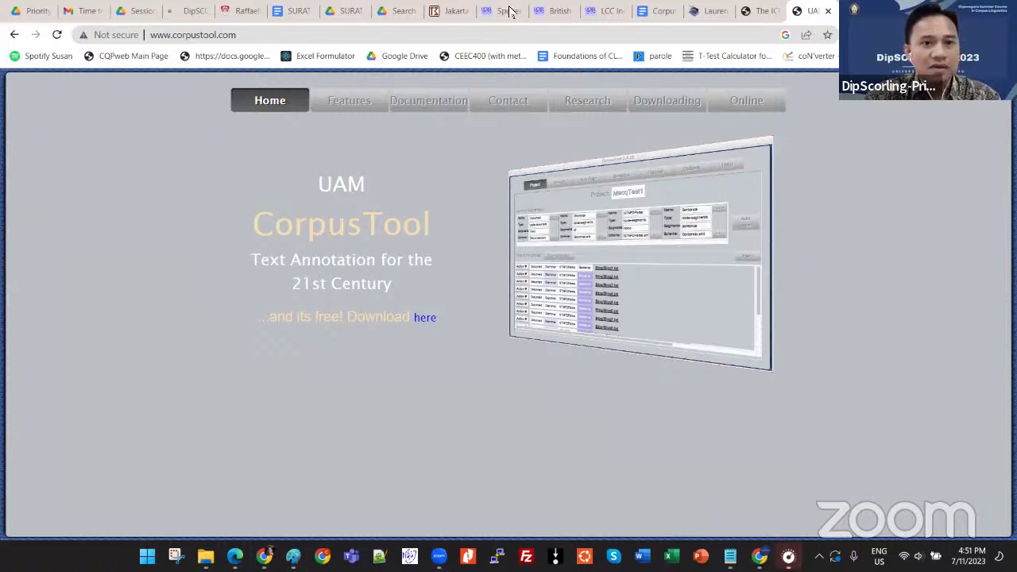
pyautogui.click(369, 35)
pyautogui.hotkey('ctrl', 'a')
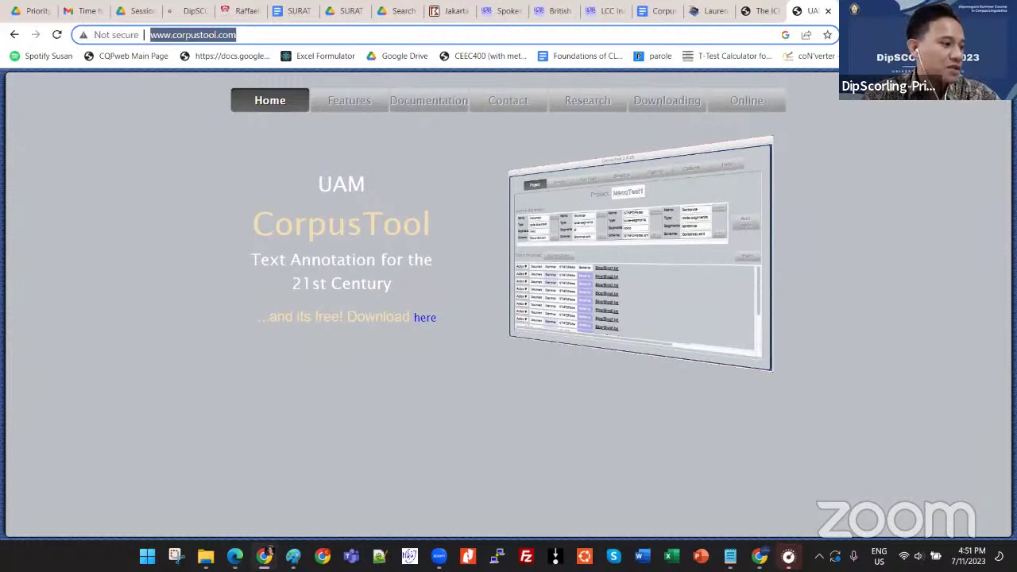
# Step: Open the online version of UAM CorpusTool and log in with the saved account e-mail and password
pyautogui.click(268, 551)
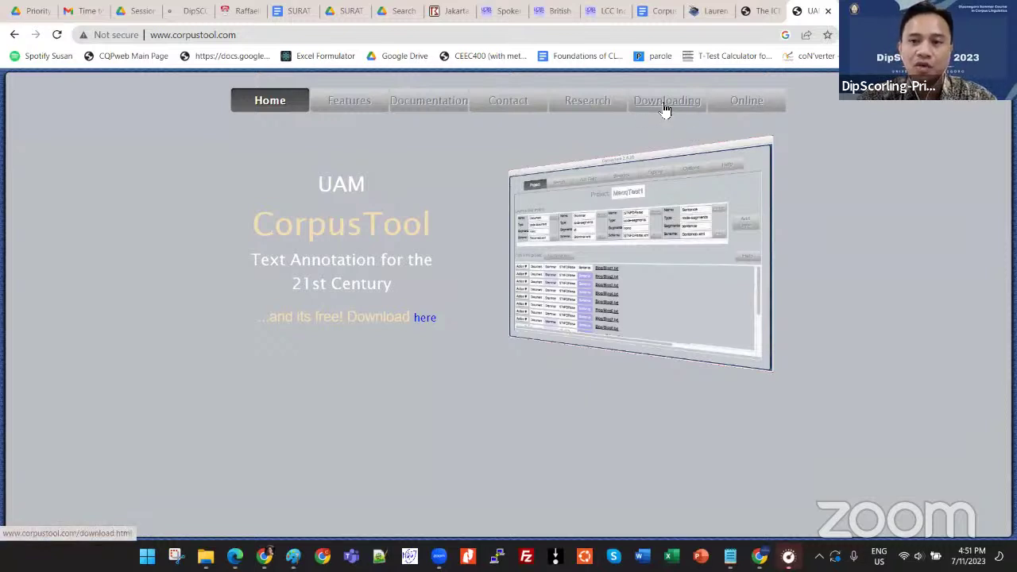
pyautogui.click(736, 110)
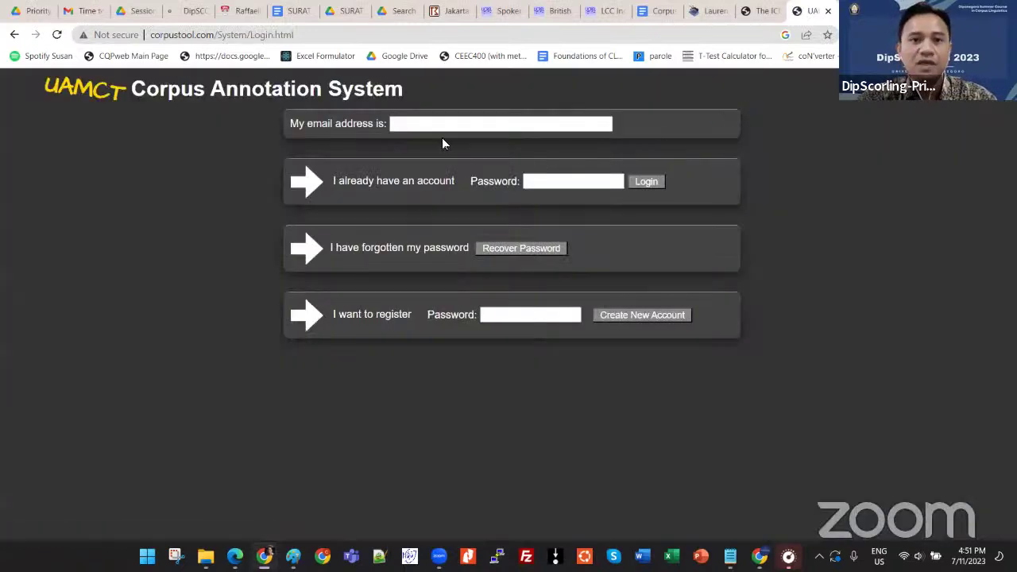
pyautogui.click(451, 123)
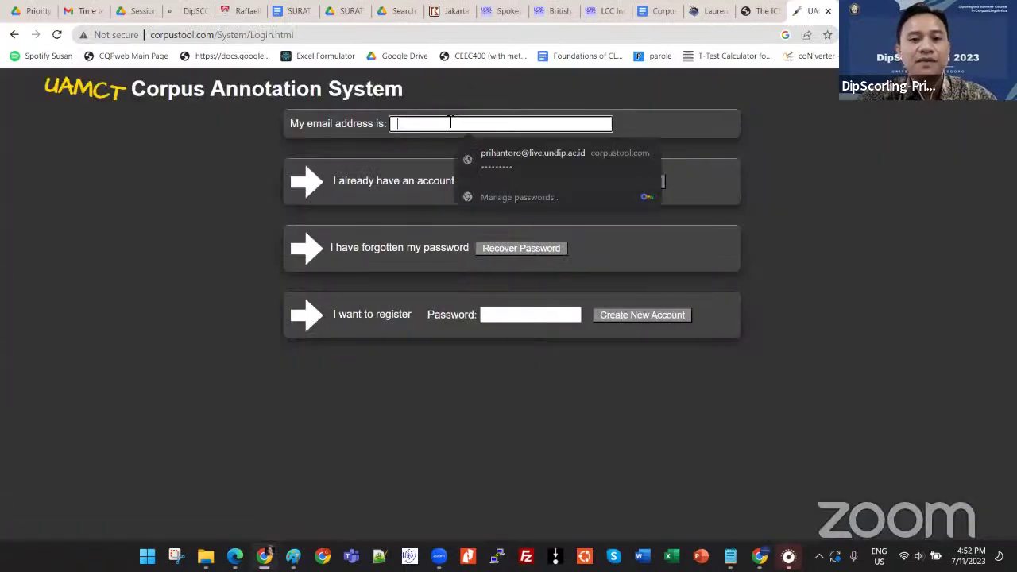
pyautogui.click(514, 155)
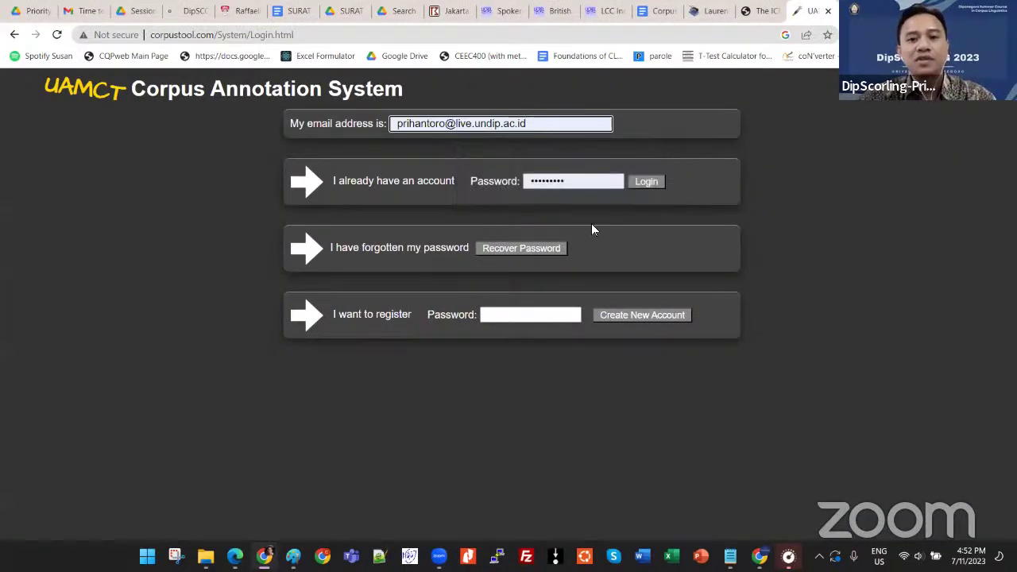
pyautogui.click(648, 182)
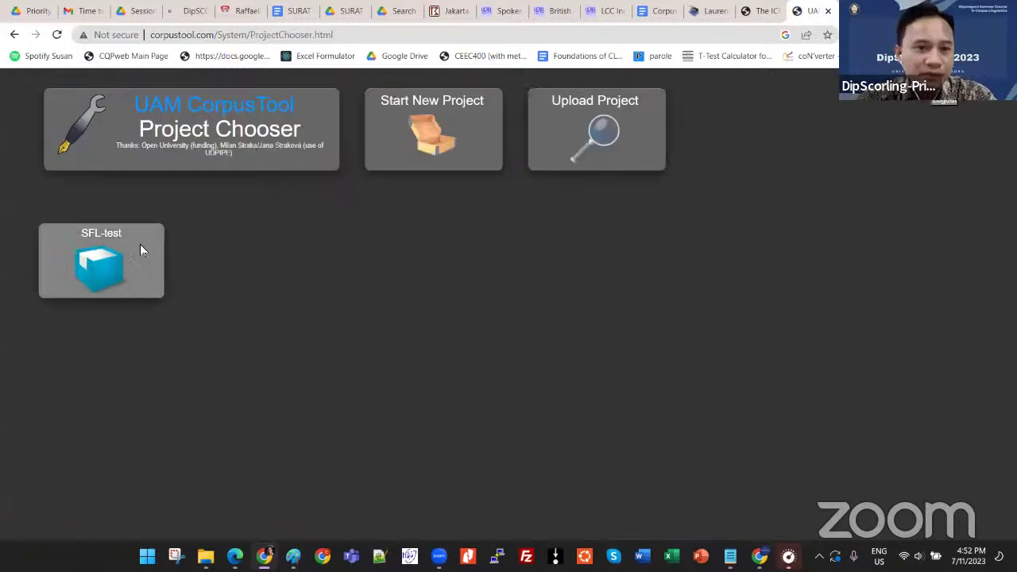
# Step: Start a new project named "SRISNA" in the Project Chooser
pyautogui.click(445, 132)
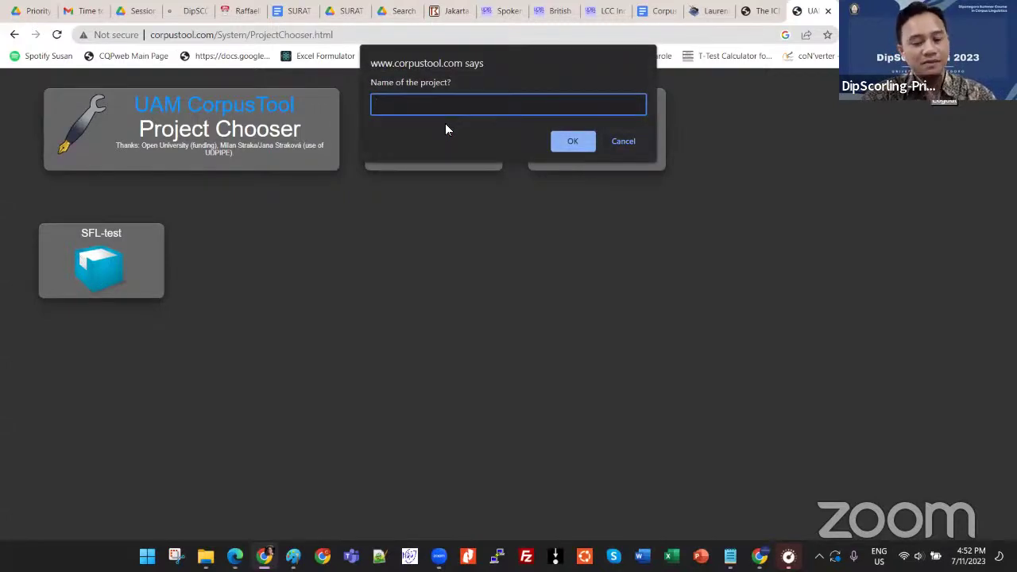
pyautogui.write('SR')
pyautogui.write('ISN')
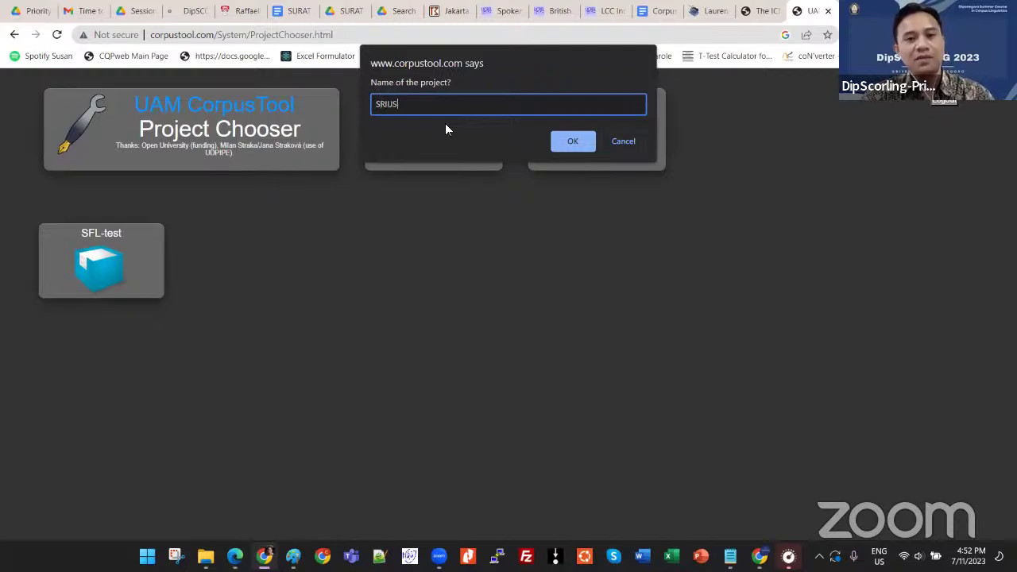
pyautogui.press('BackSpace')
pyautogui.press('BackSpace')
pyautogui.write('SNA')
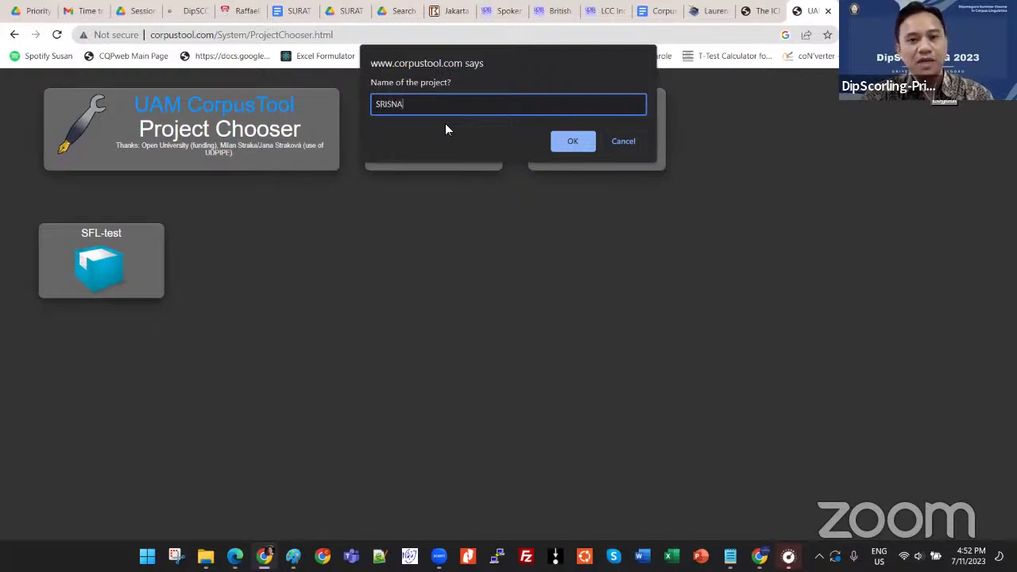
pyautogui.click(573, 141)
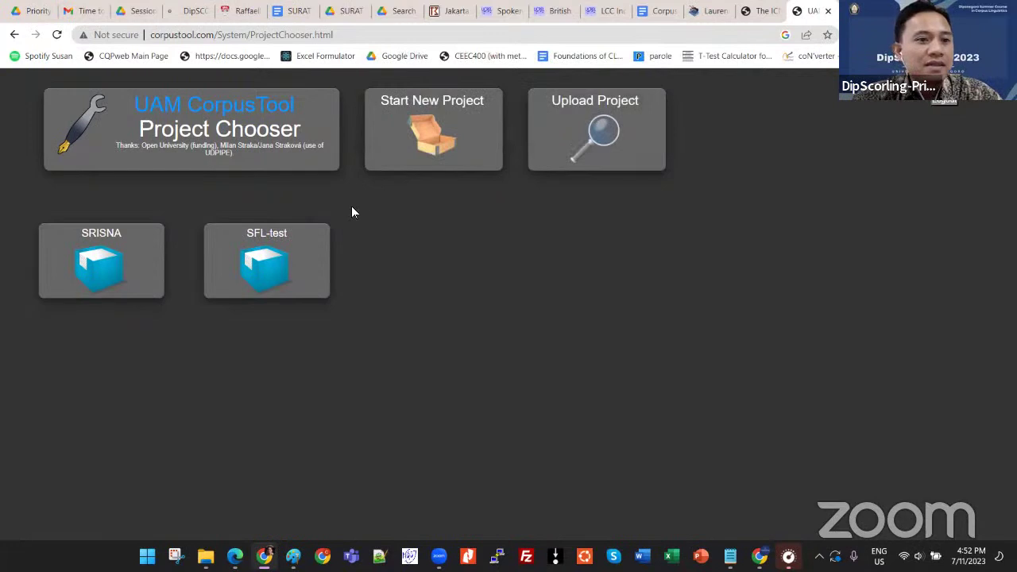
# Step: Open the SRISNA project and begin adding a corpus file through the clipboard option, entering "ddasdasdsadasdas" as placeholder text
pyautogui.click(125, 256)
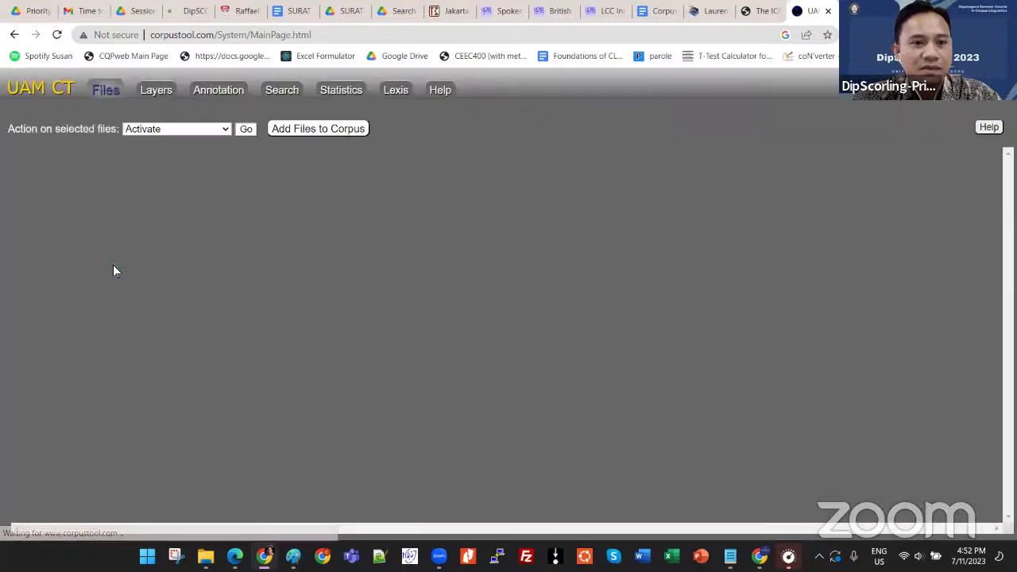
pyautogui.click(320, 131)
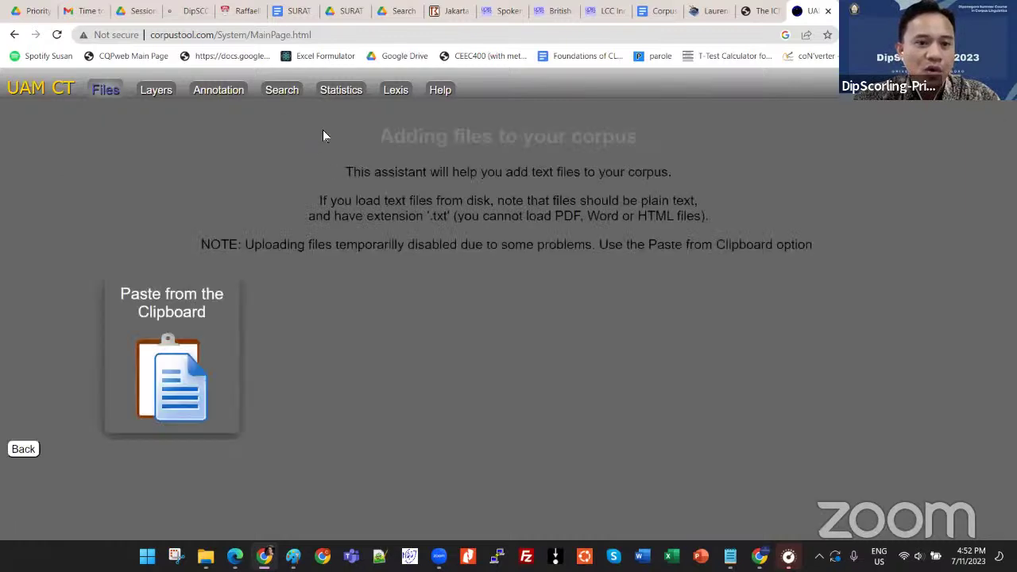
pyautogui.click(172, 332)
pyautogui.write('d')
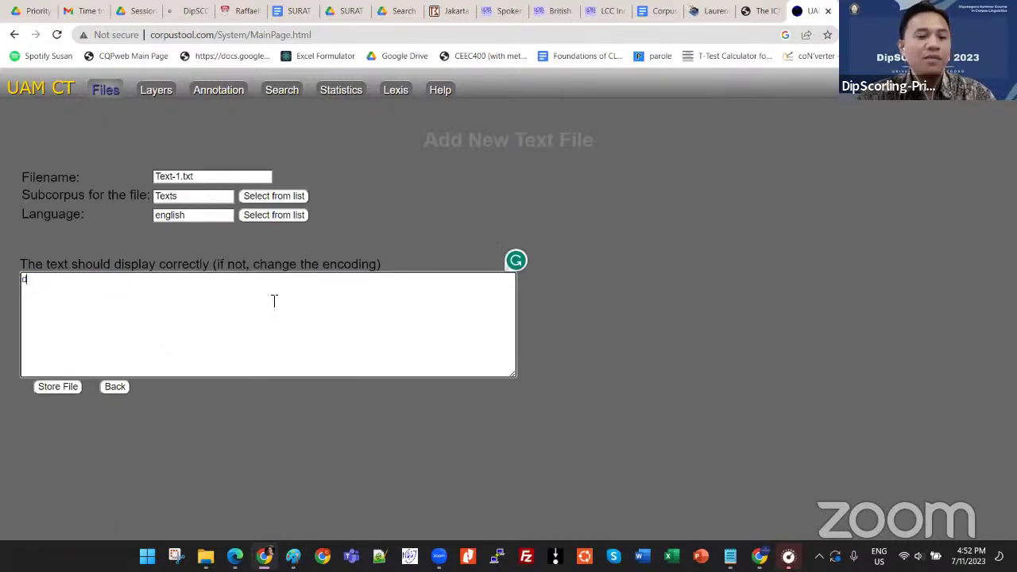
pyautogui.write('dasdasdsadasdas')
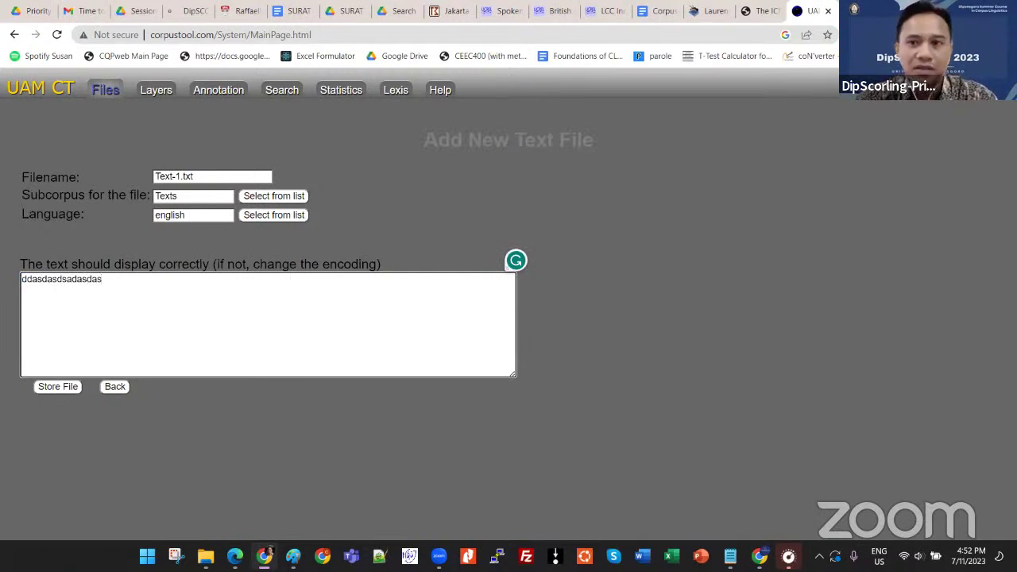
# Step: Search for BBC News in a new browser tab and open its live story about Ukraine's Nato membership
pyautogui.hotkey('ctrl', 't')
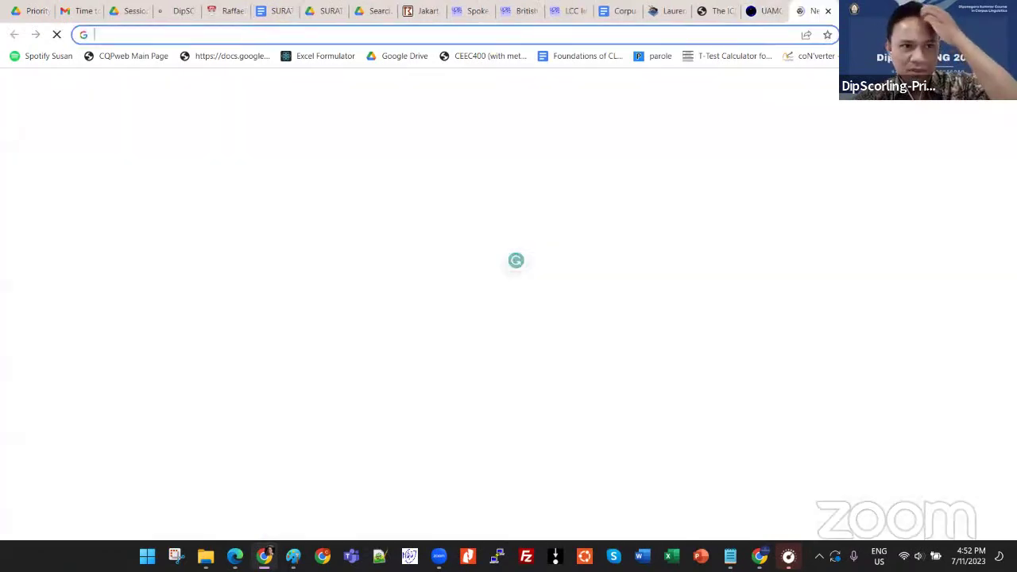
pyautogui.write('bbc')
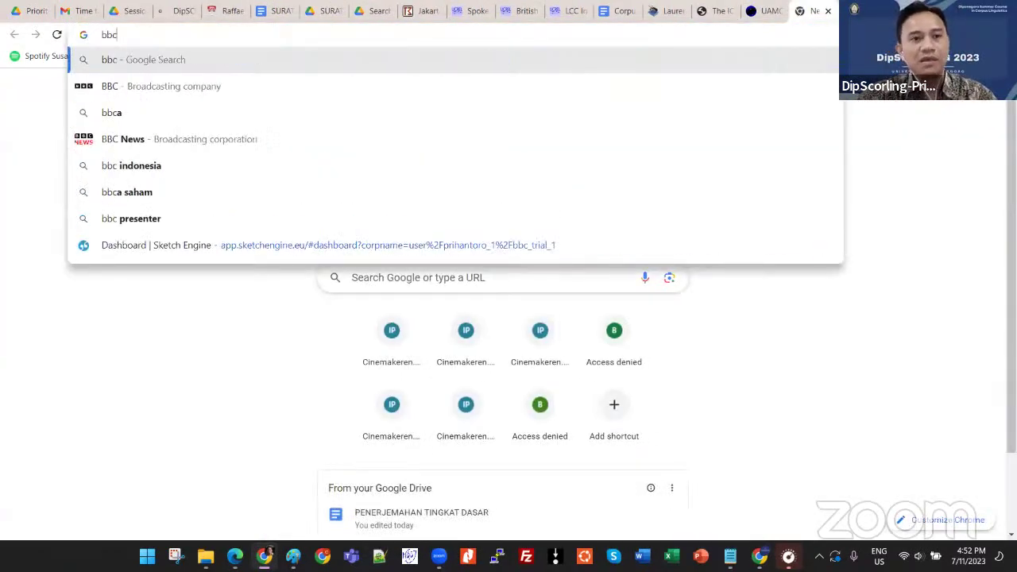
pyautogui.click(361, 152)
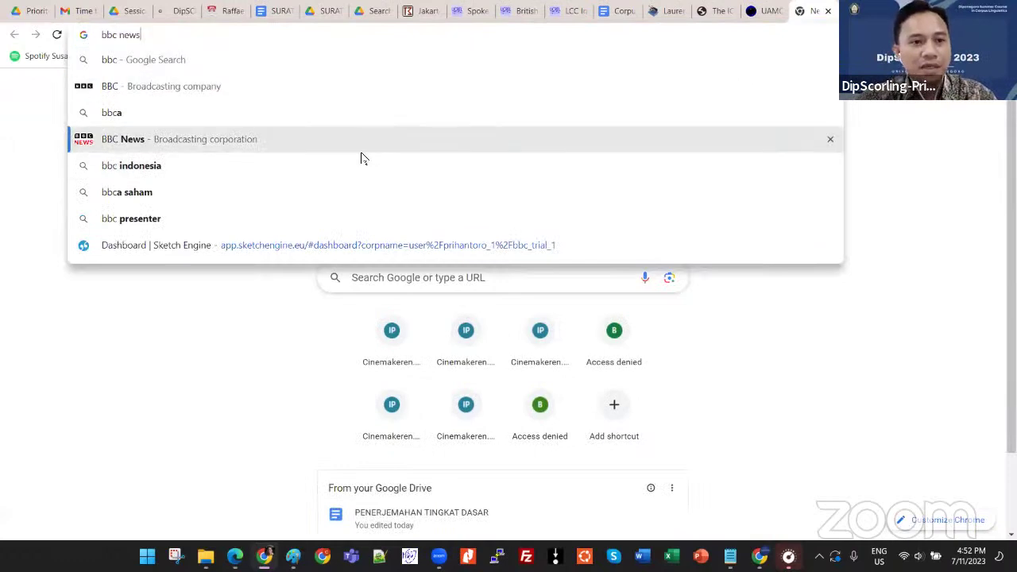
pyautogui.click(200, 235)
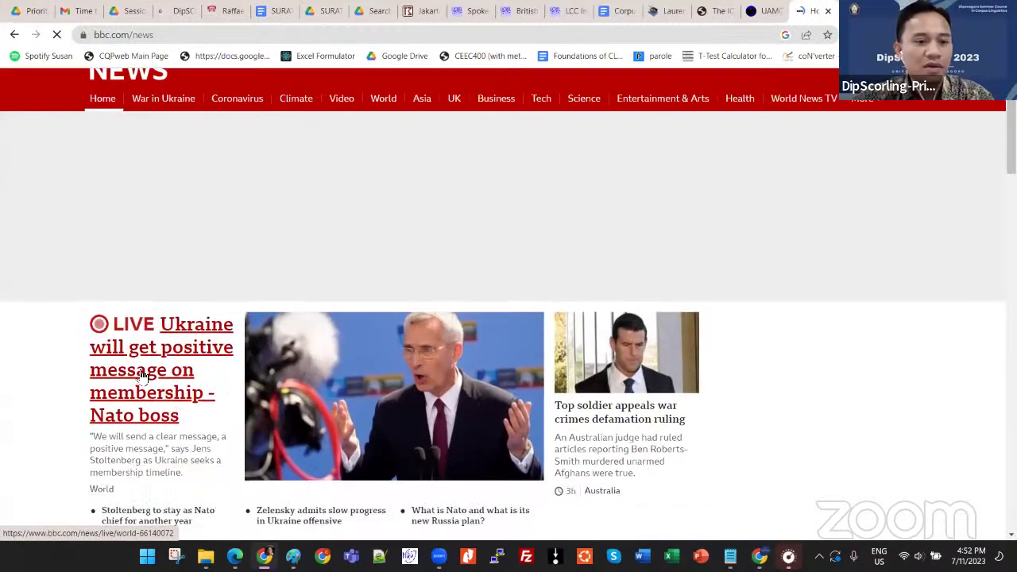
pyautogui.scroll(-3, 113, 302)
pyautogui.click(100, 300)
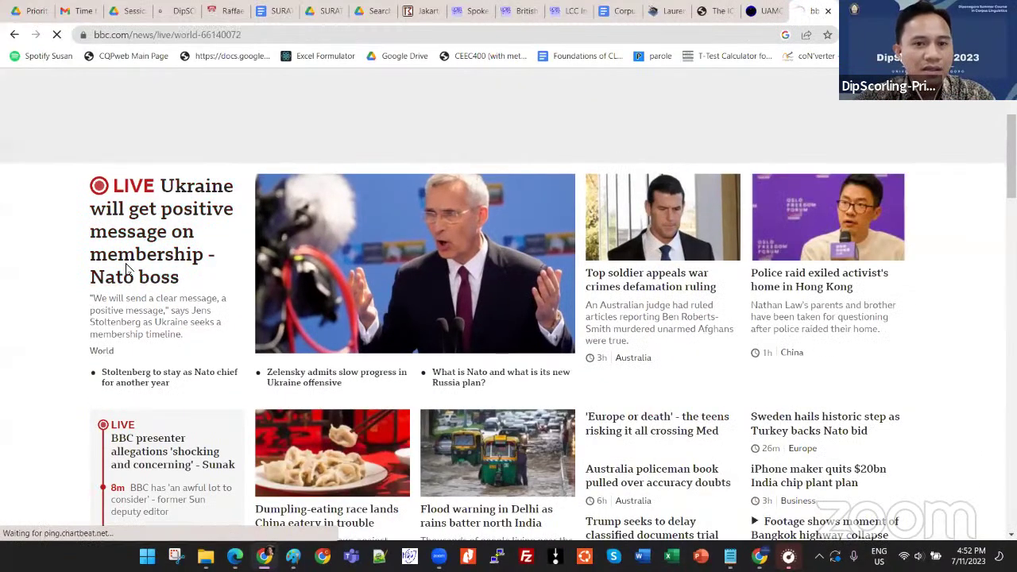
# Step: Copy the body paragraphs of the live report "Ukraine's rightful place is in Nato - Sunak"
pyautogui.scroll(-5, 288, 305)
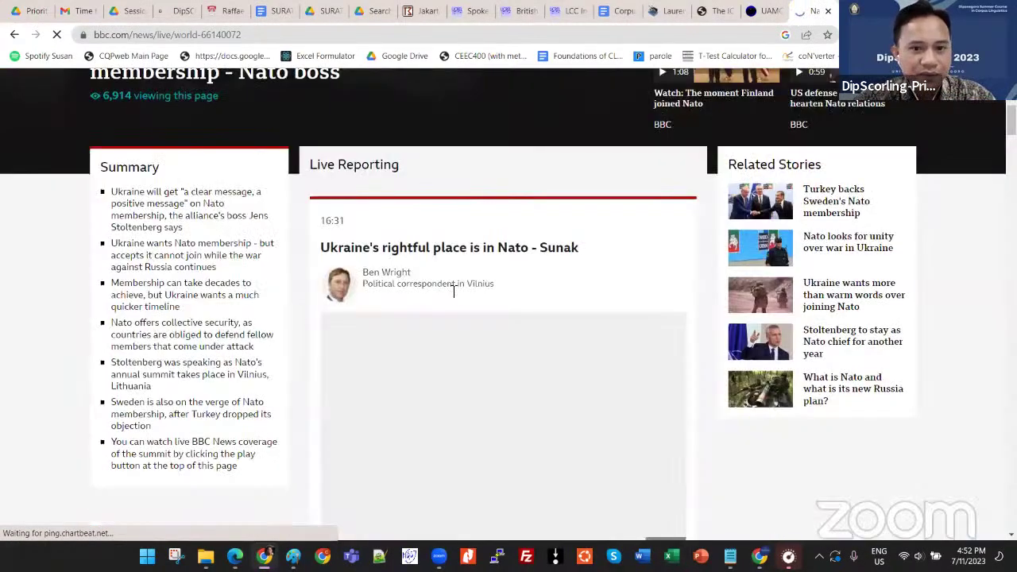
pyautogui.scroll(-4, 428, 278)
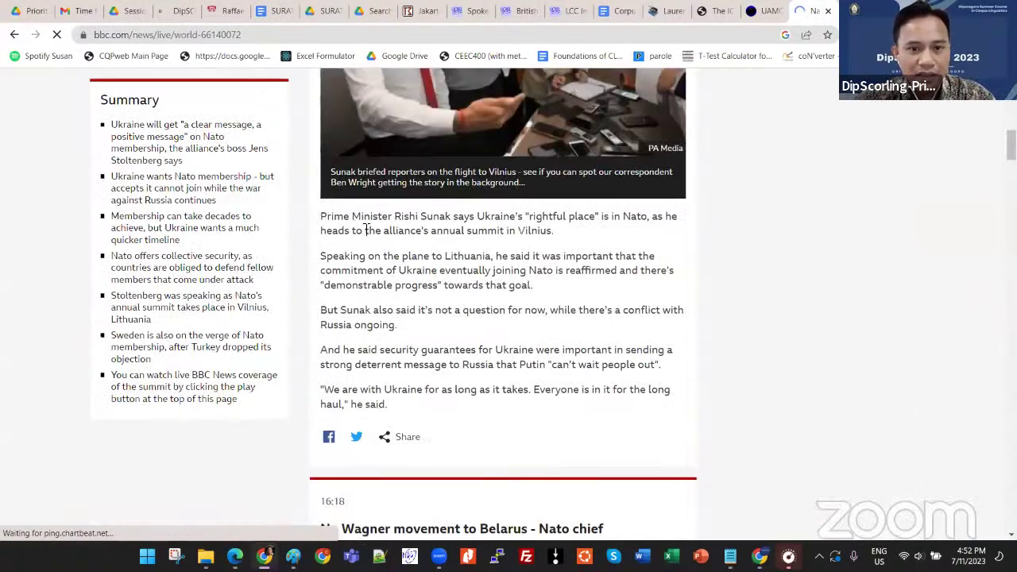
pyautogui.moveTo(318, 215); pyautogui.dragTo(487, 404)
pyautogui.hotkey('ctrl', 'c')
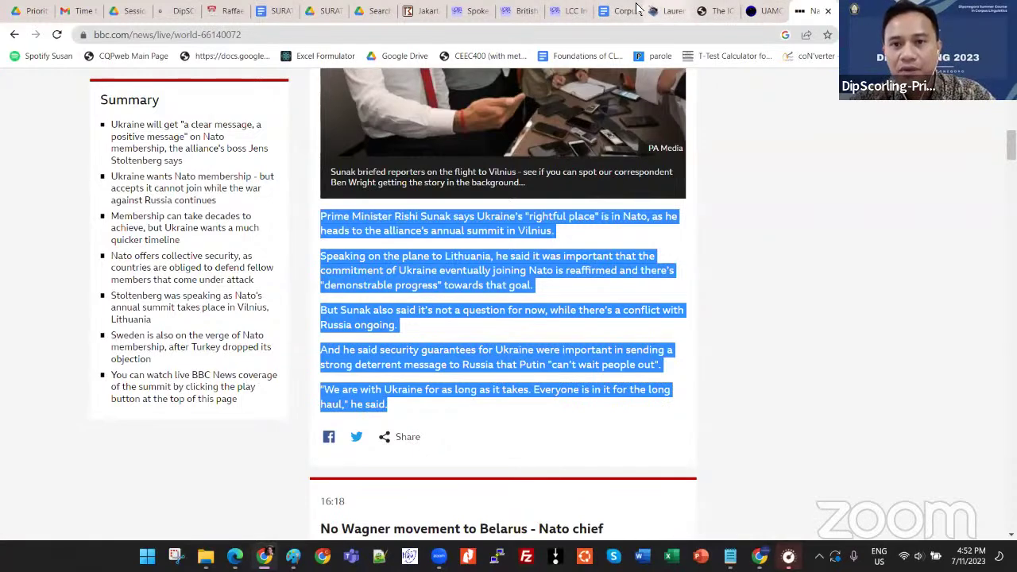
# Step: Return to UAM CorpusTool and replace the placeholder text of the new file with the copied BBC paragraphs
pyautogui.click(751, 11)
pyautogui.hotkey('ctrl', 'a')
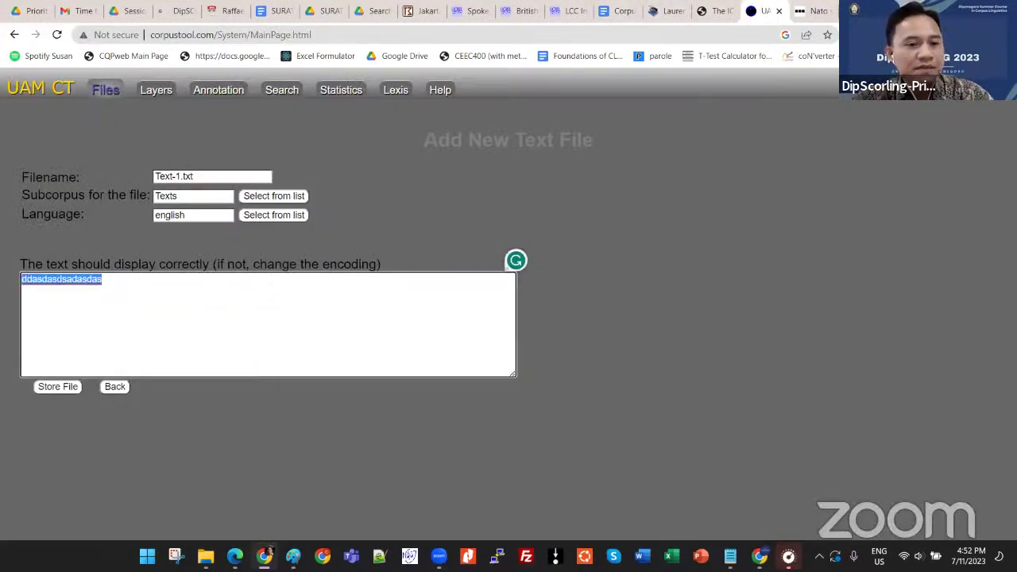
pyautogui.hotkey('ctrl', 'v')
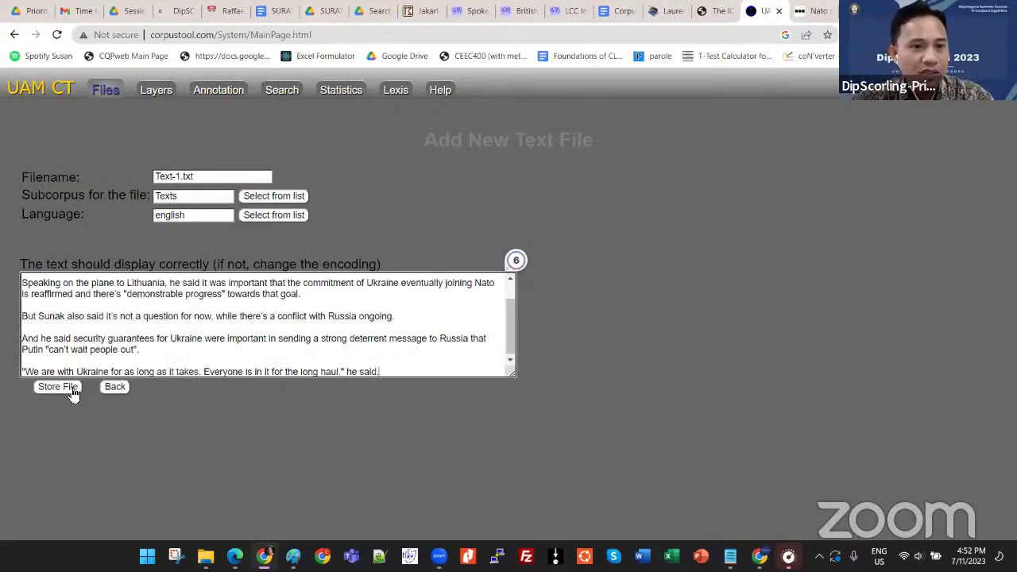
# Step: Name the new text file srisna-try.txt and store it in the corpus
pyautogui.moveTo(268, 176); pyautogui.dragTo(81, 123)
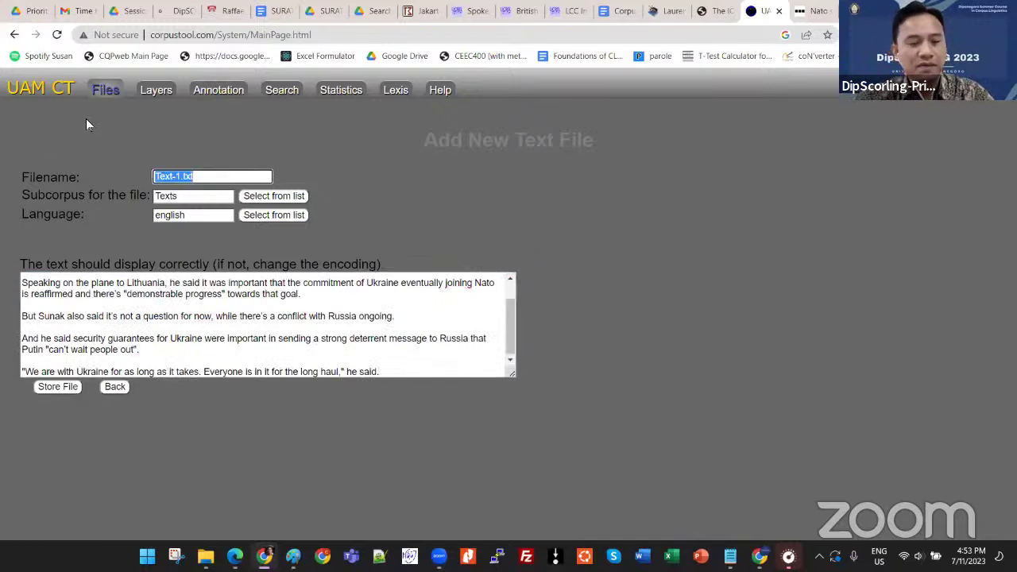
pyautogui.press('Home')
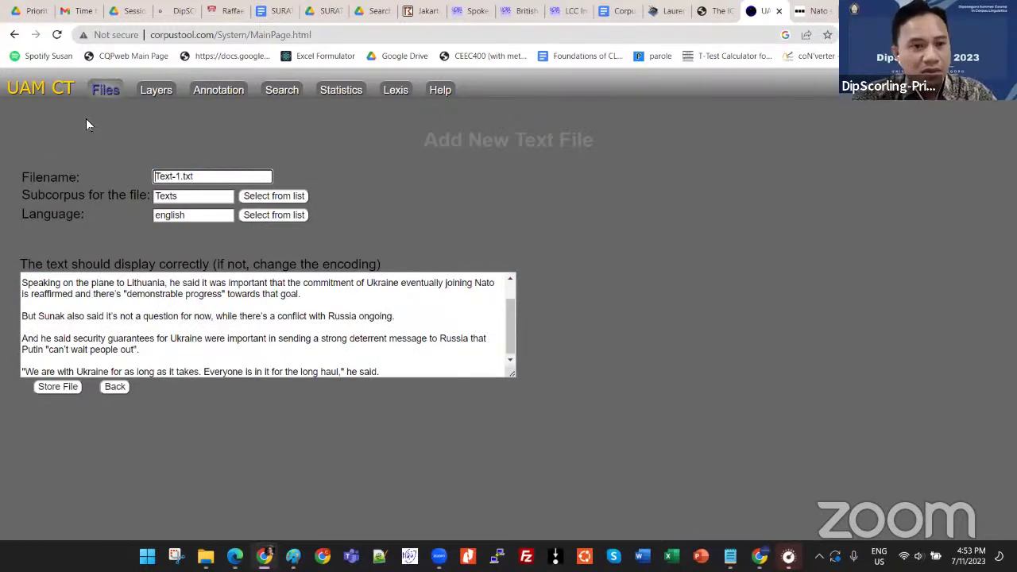
pyautogui.hotkey('shift', 'Right')
pyautogui.hotkey('shift', 'Right')
pyautogui.hotkey('shift', 'Right')
pyautogui.hotkey('shift', 'Right')
pyautogui.hotkey('shift', 'Right')
pyautogui.hotkey('shift', 'Right')
pyautogui.write('s')
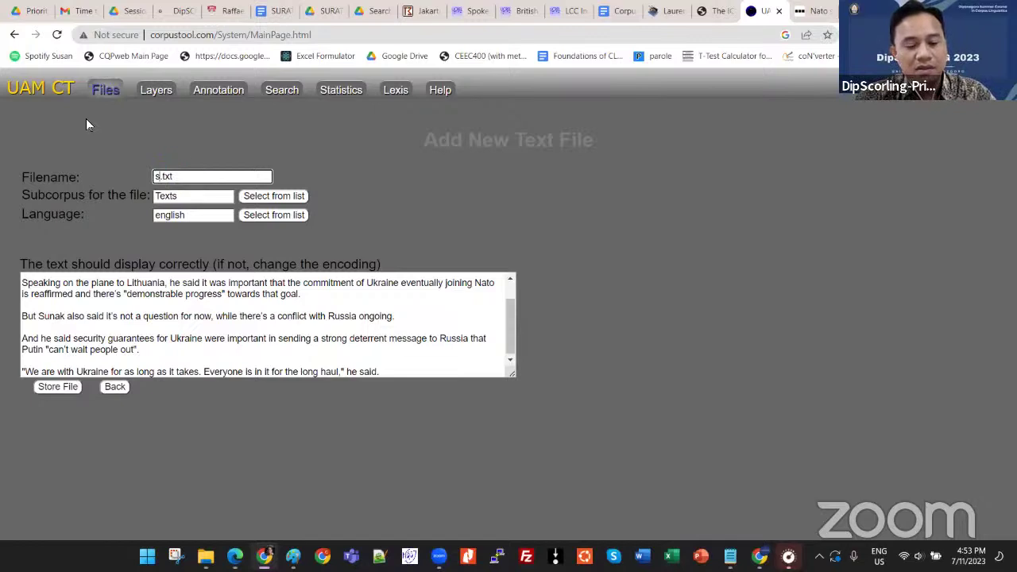
pyautogui.write('risna')
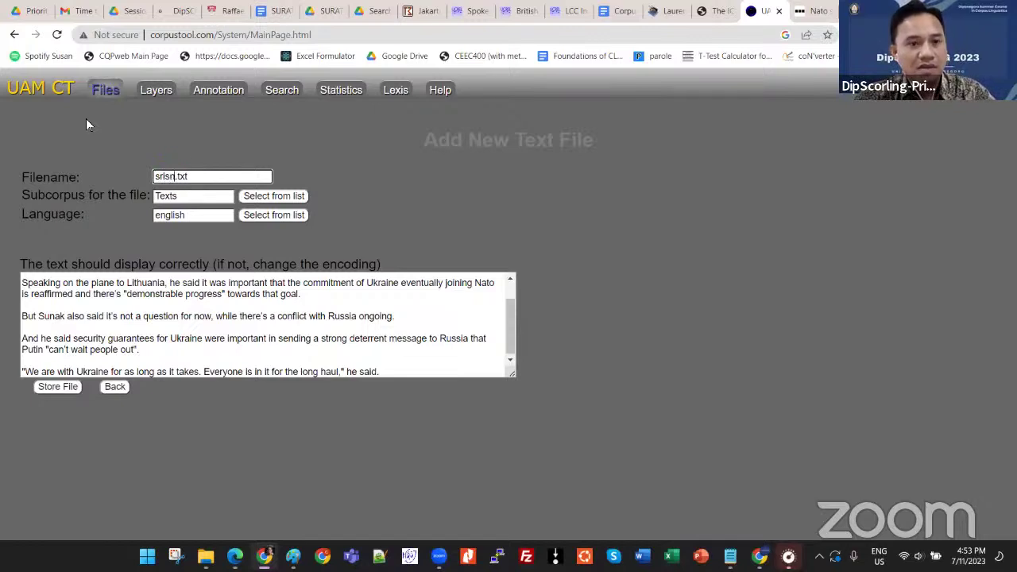
pyautogui.write('-tr')
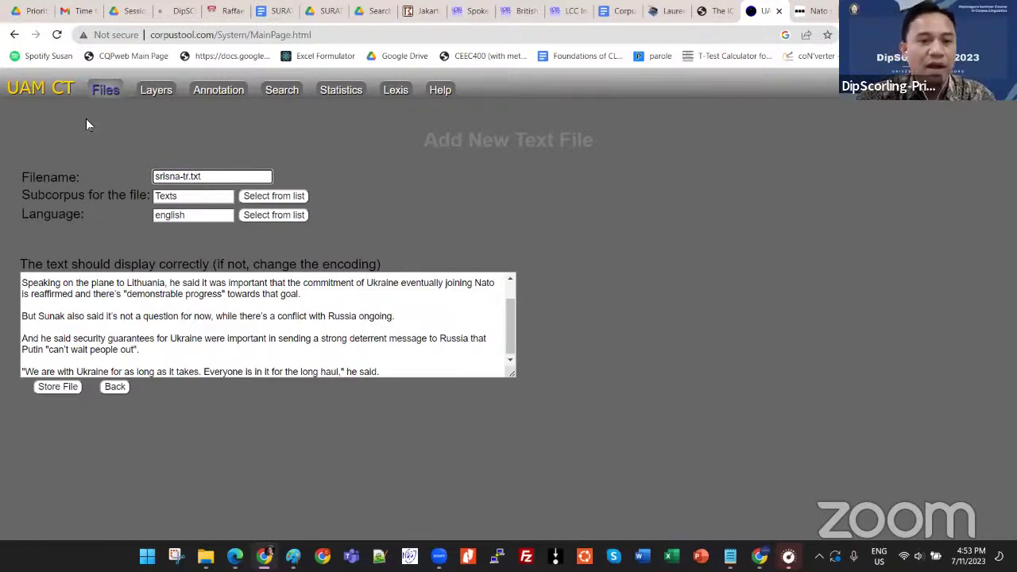
pyautogui.write('y')
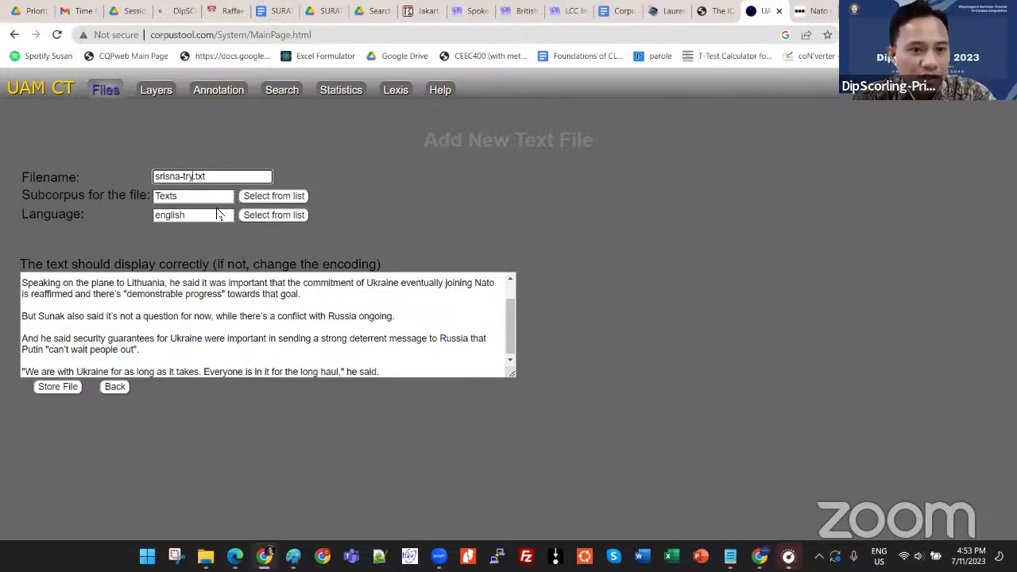
pyautogui.click(61, 387)
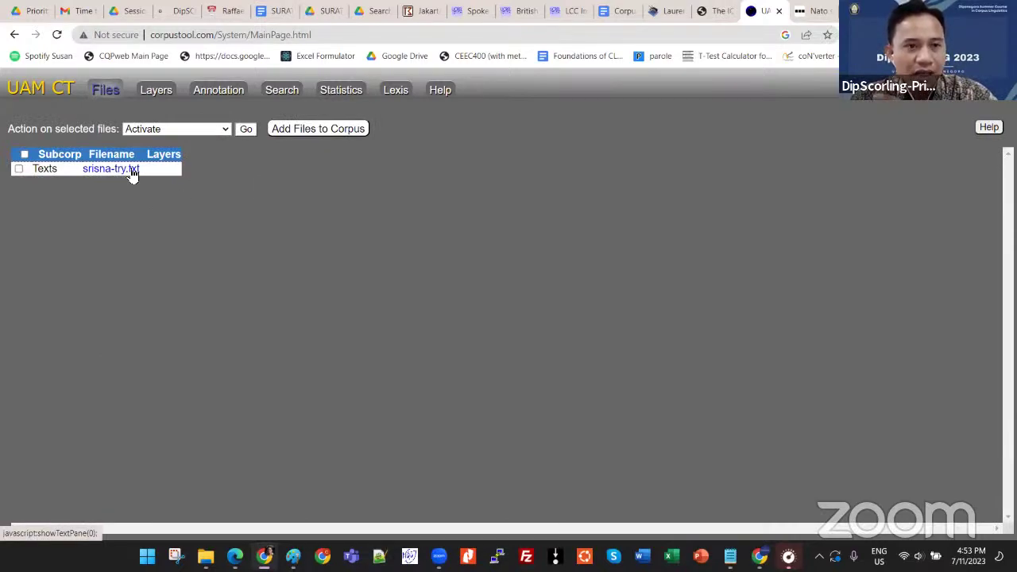
pyautogui.click(153, 90)
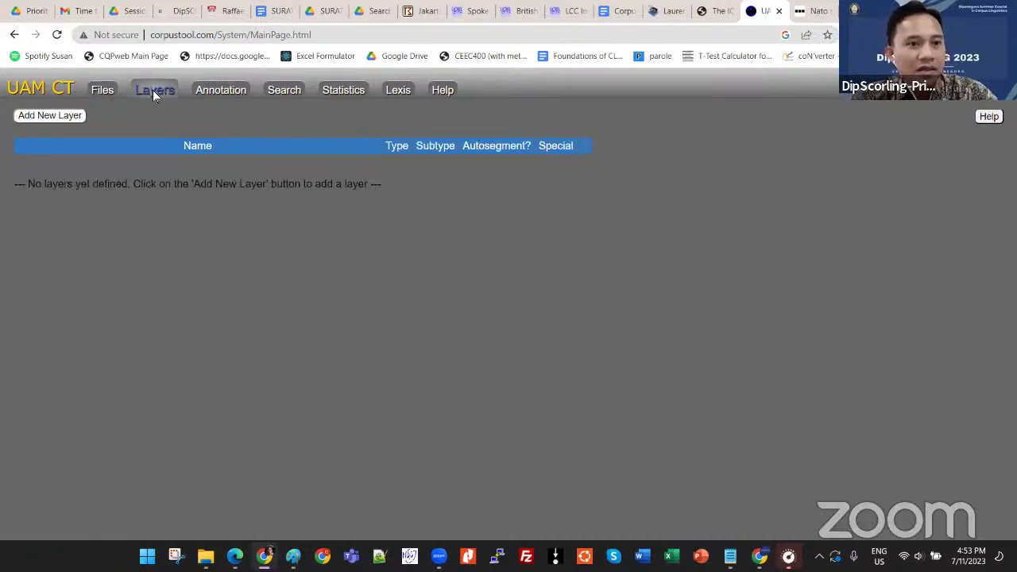
pyautogui.click(103, 92)
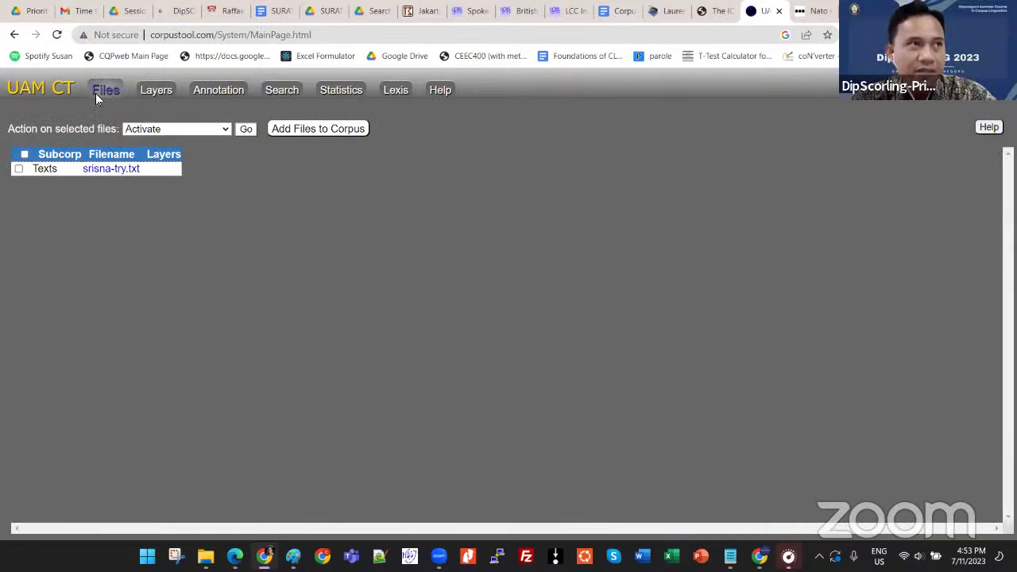
pyautogui.click(156, 92)
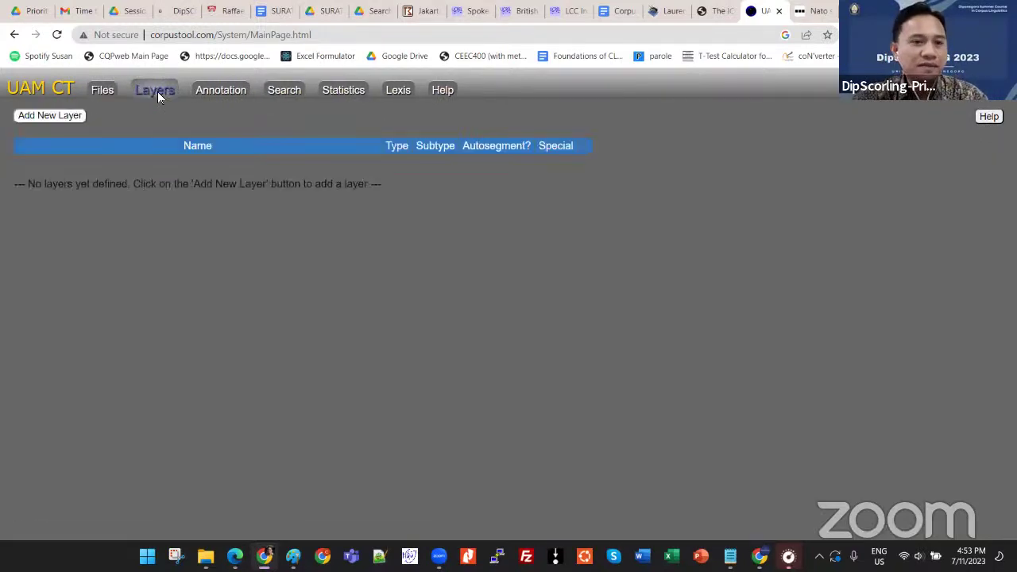
pyautogui.click(75, 116)
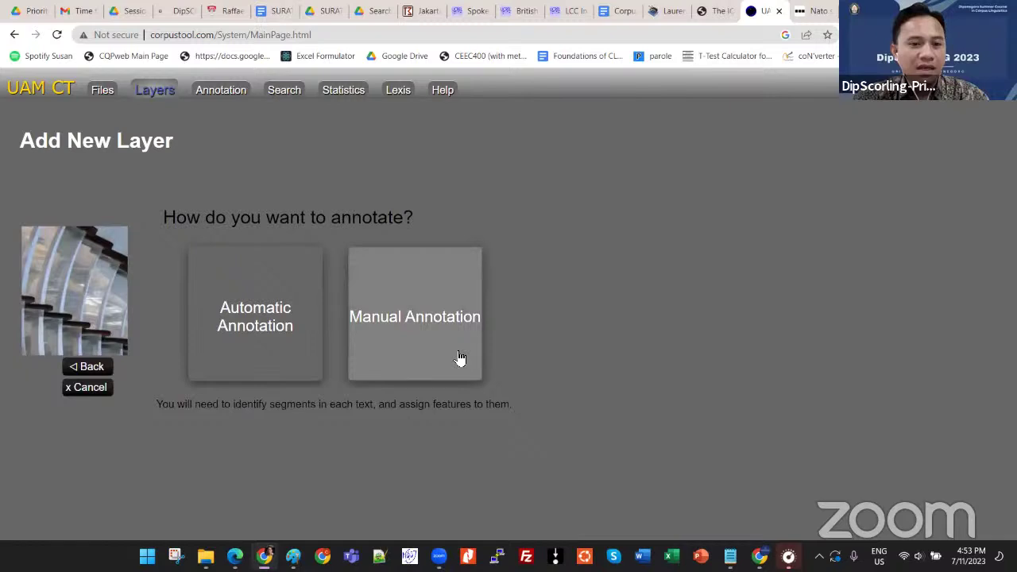
pyautogui.click(265, 320)
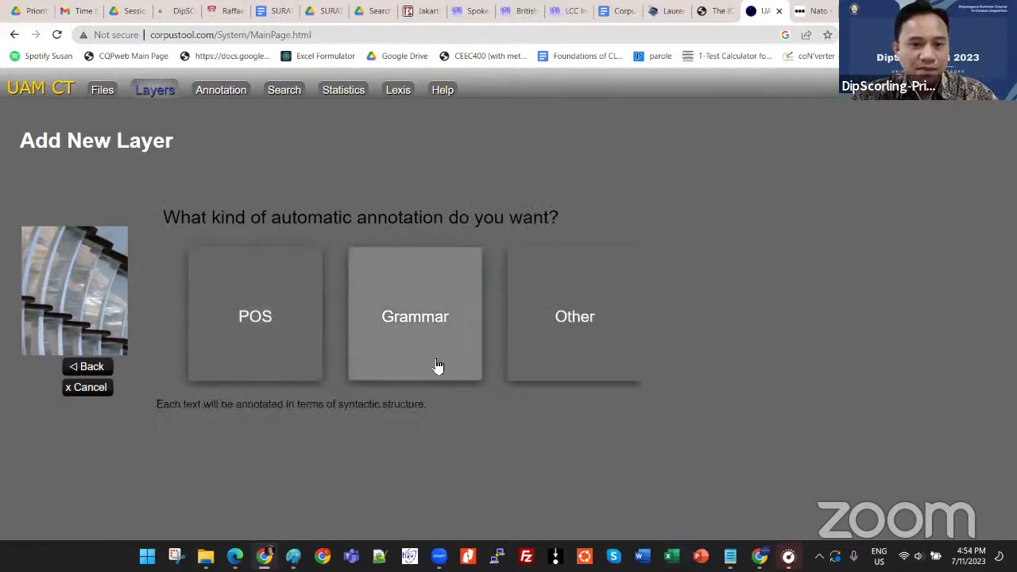
pyautogui.click(269, 364)
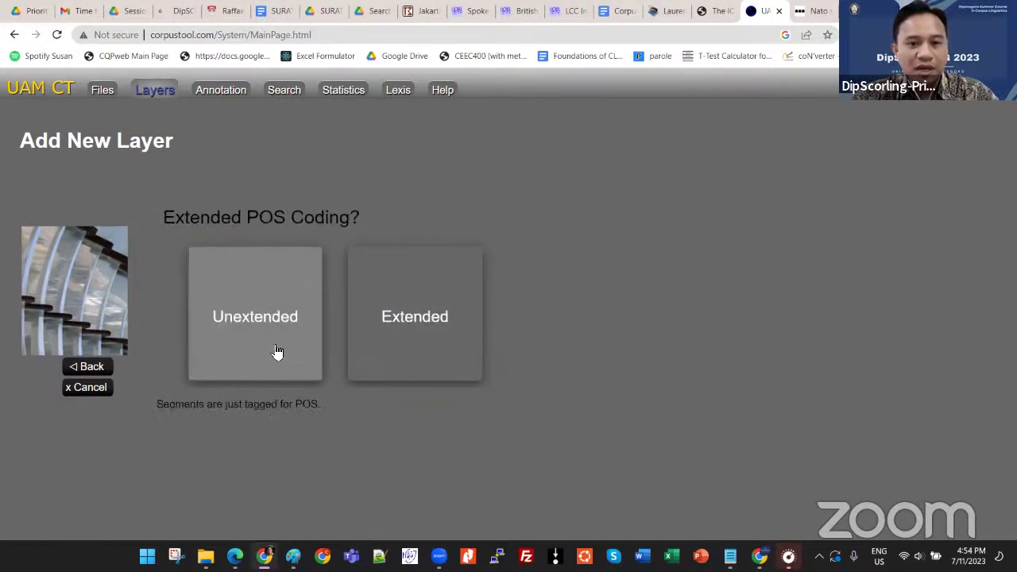
pyautogui.click(14, 34)
pyautogui.click(95, 275)
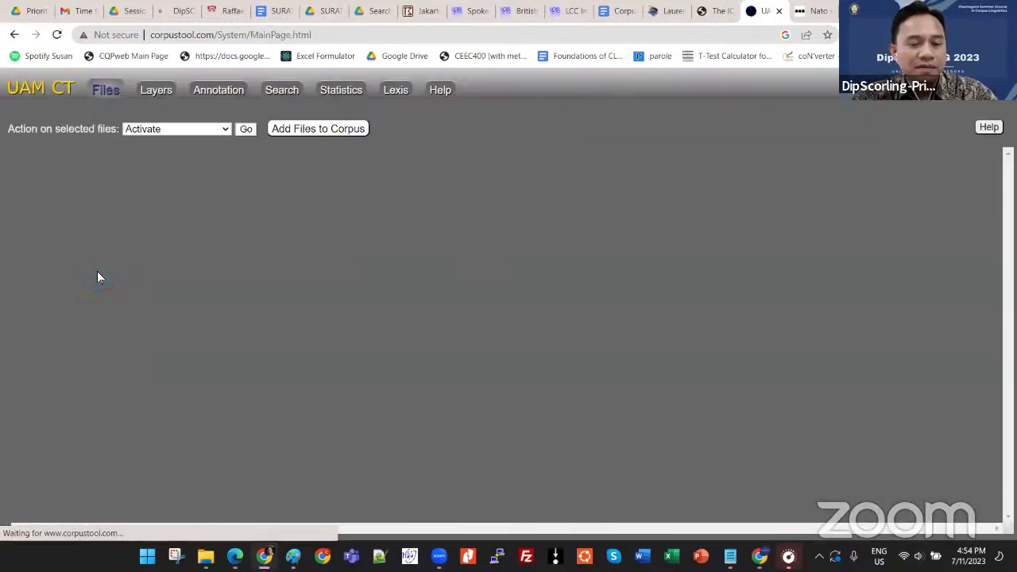
# Step: Add an automatic grammar annotation layer using the SFL-Transitivity annotator, keep the name Transitivity, and open its scheme
pyautogui.click(158, 91)
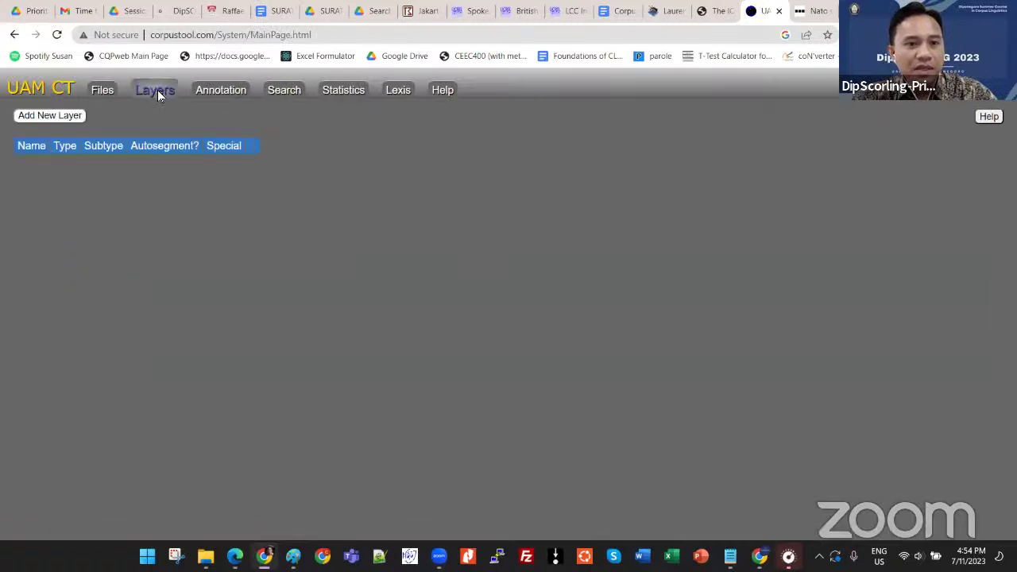
pyautogui.click(70, 116)
pyautogui.click(281, 332)
pyautogui.click(429, 317)
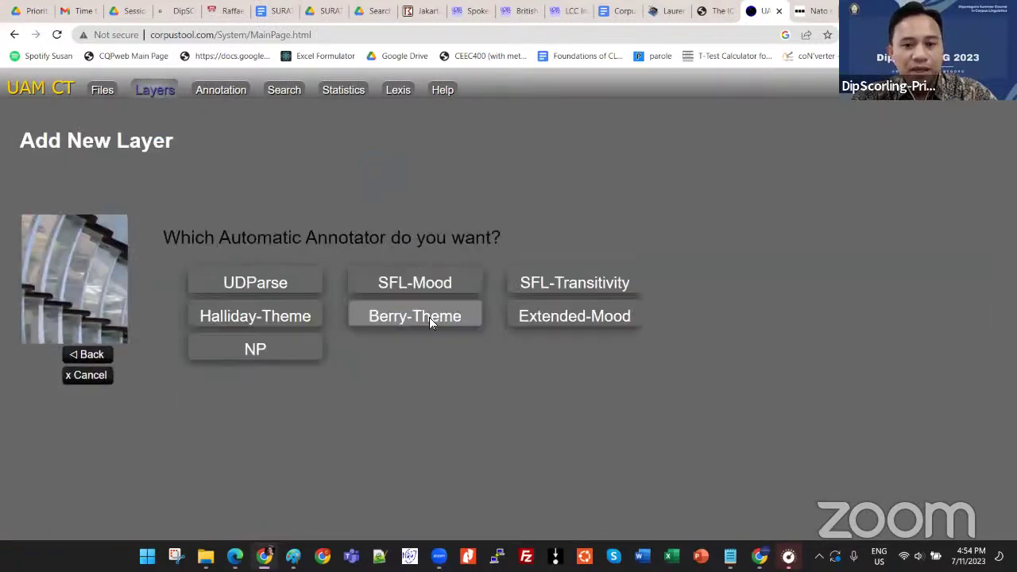
pyautogui.click(589, 271)
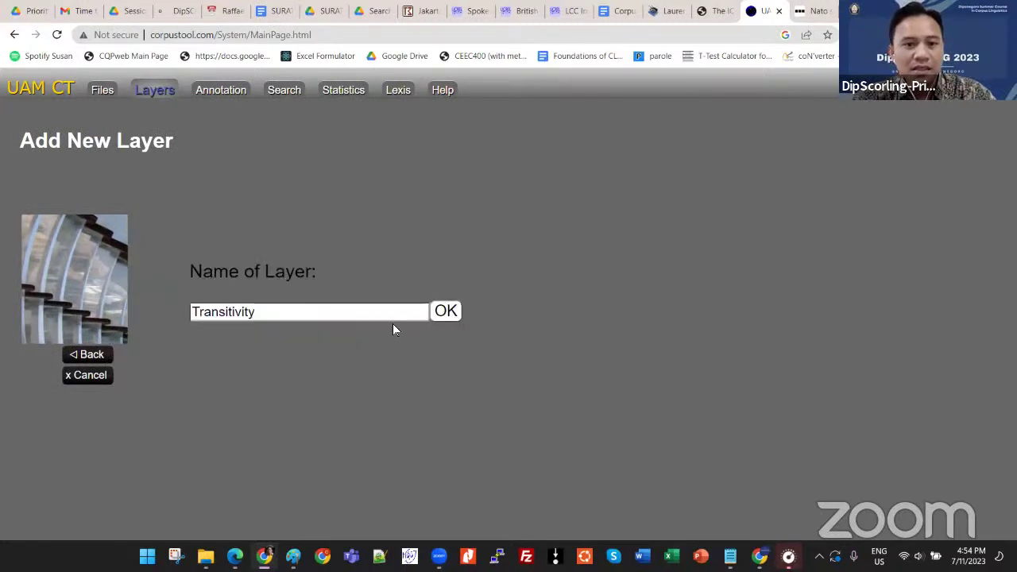
pyautogui.click(443, 317)
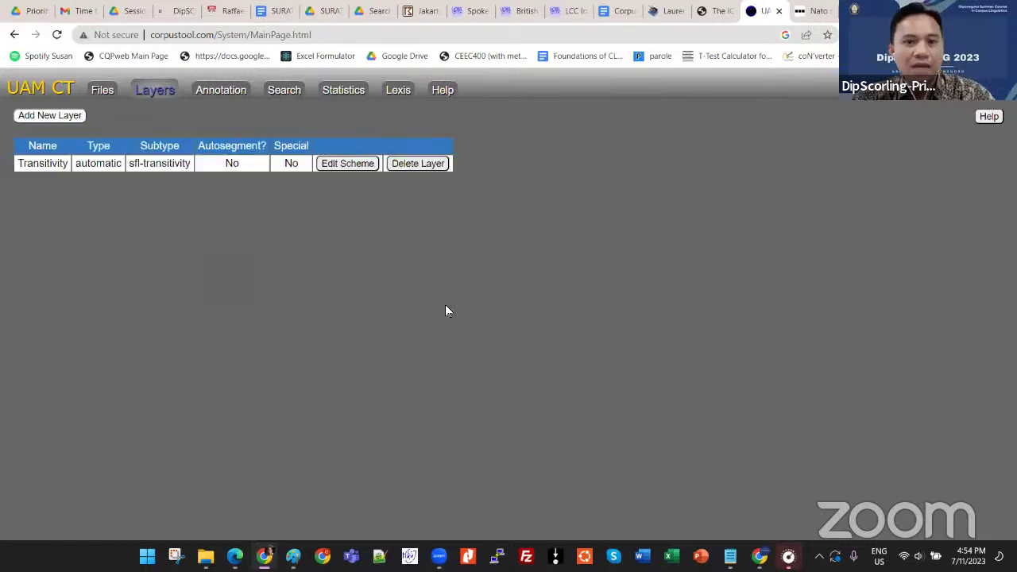
pyautogui.click(353, 168)
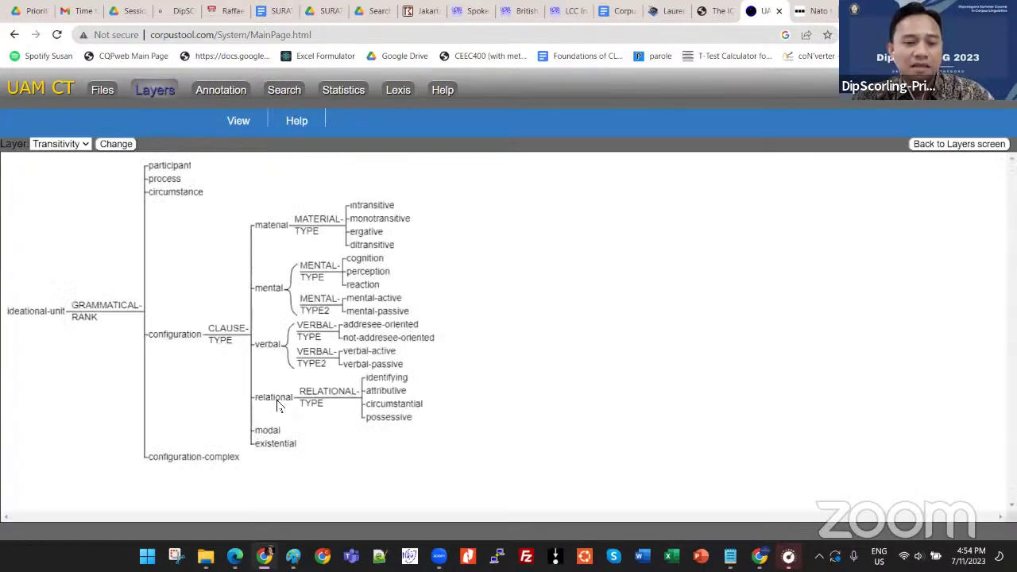